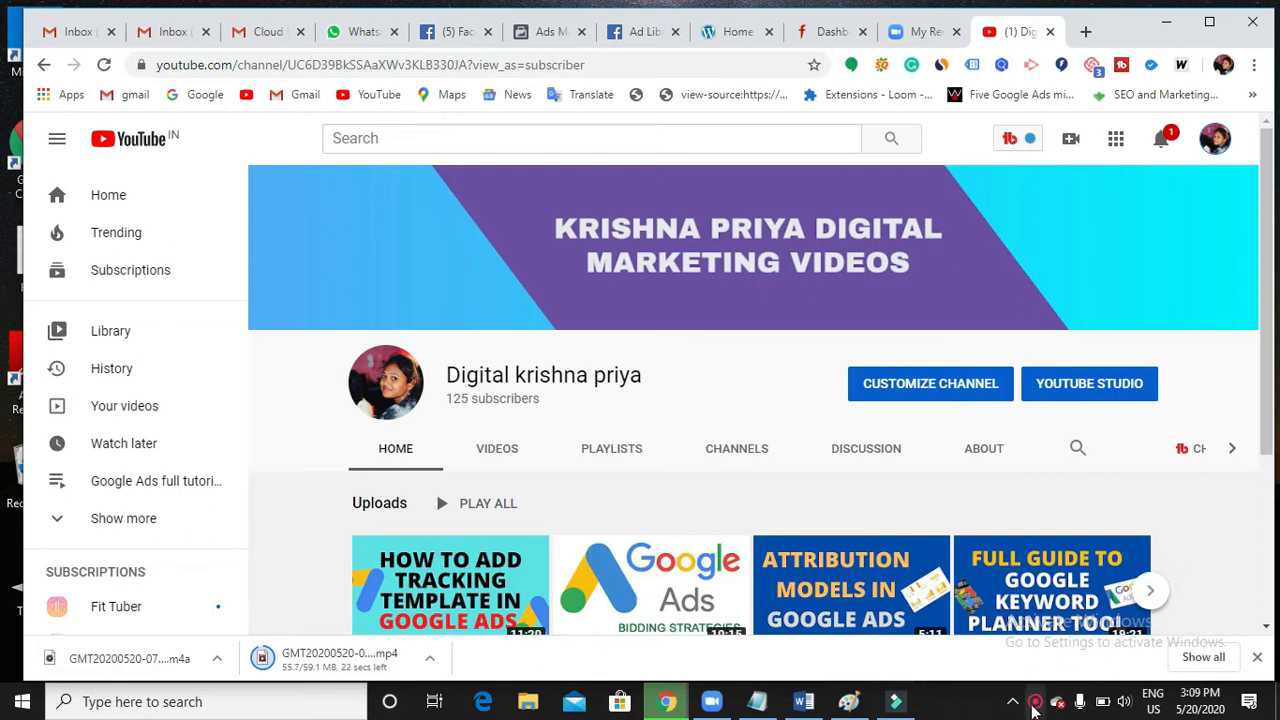
right_click(1035, 708)
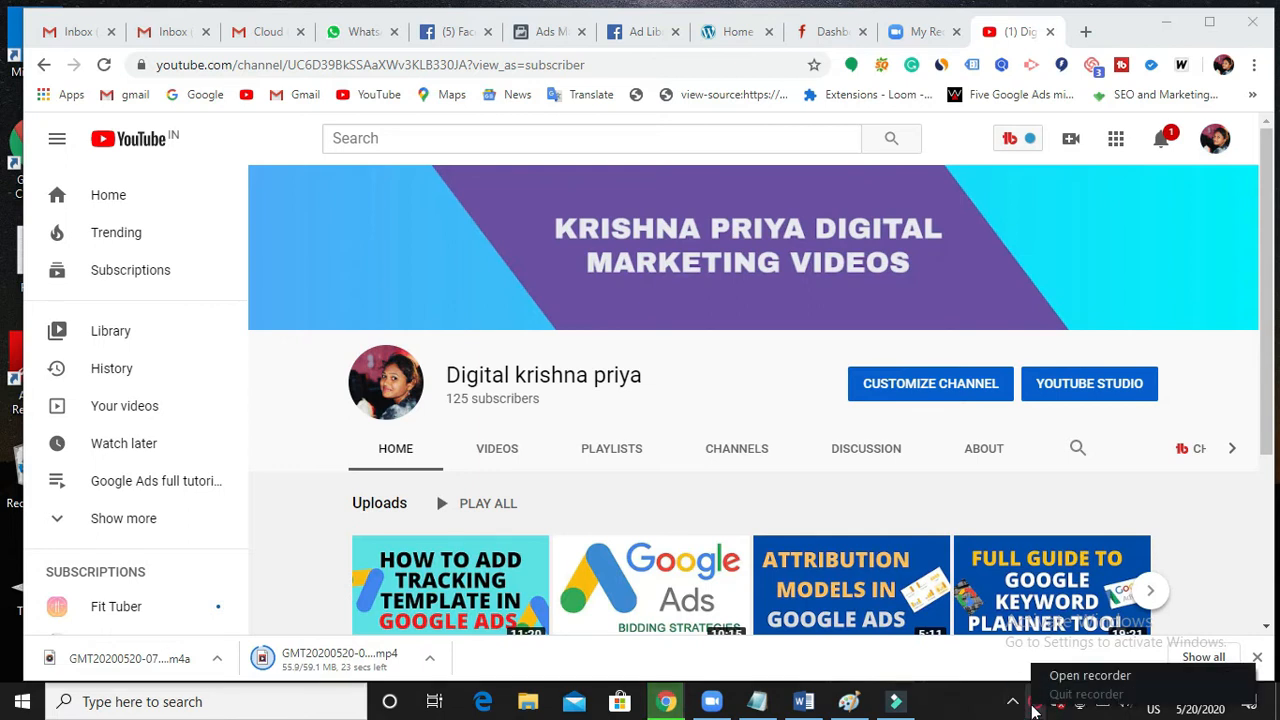
click(1088, 676)
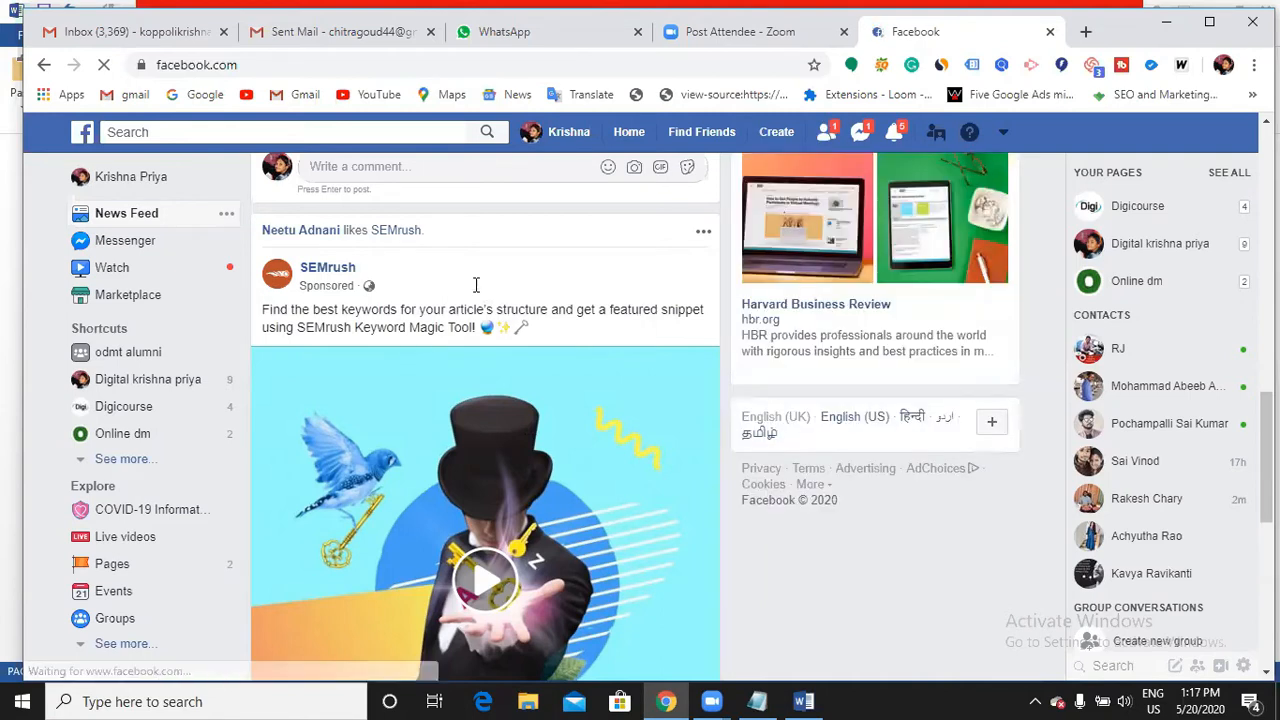
scroll(510, 530, down, 2)
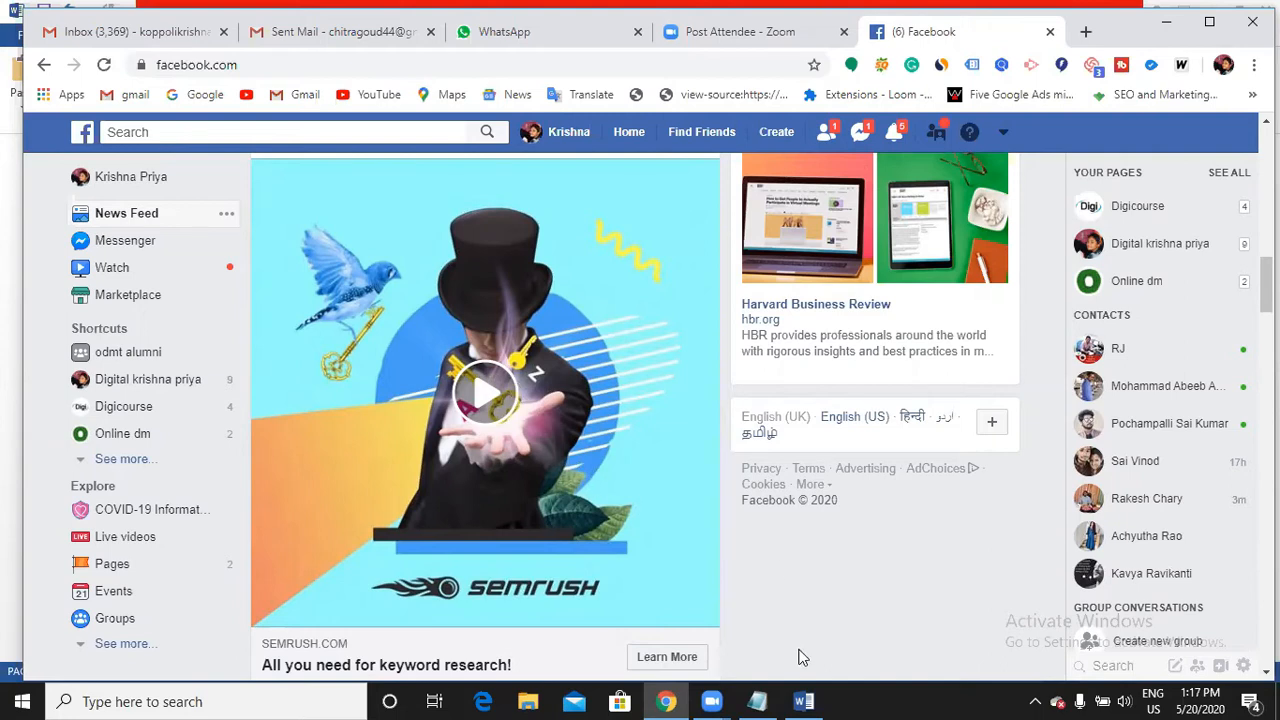
- Switch to Notepad and add the line "Creative designs" below the "Facebook Ads Manager" heading, separated by a blank line
key(alt+Tab)
key(Return)
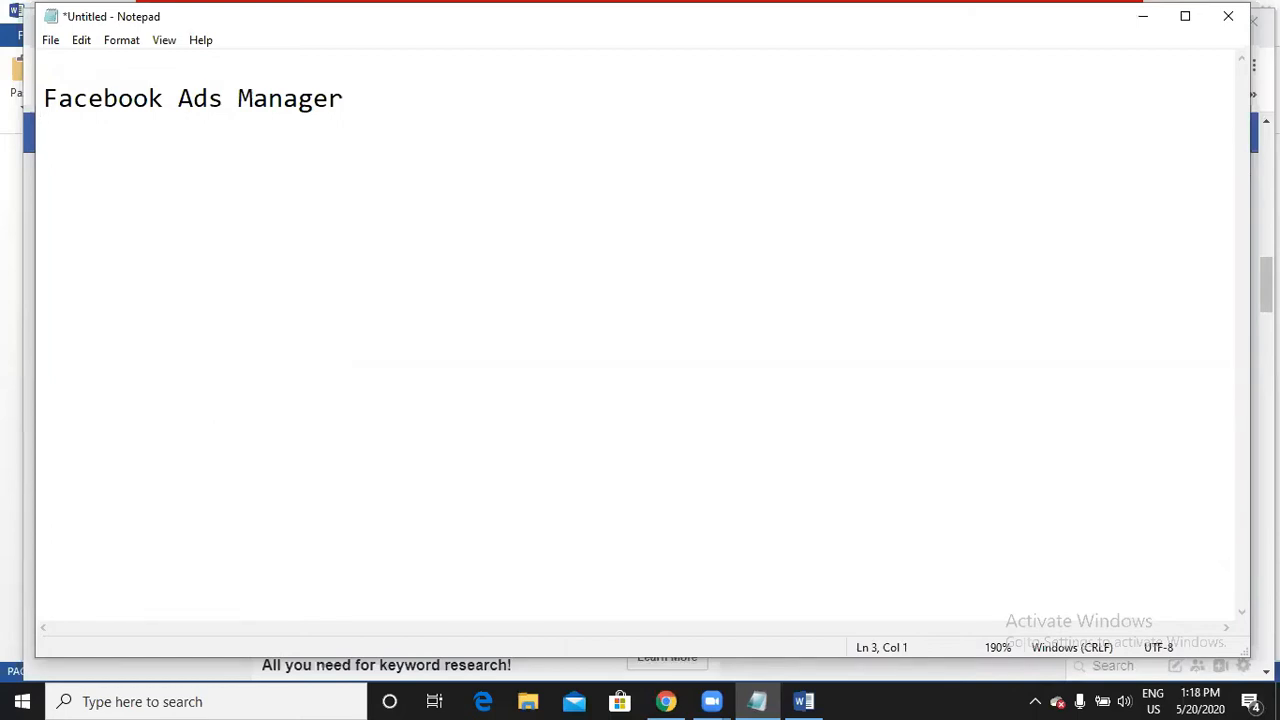
text(C)
key(BackSpace)
key(Return)
text(Creative designs)
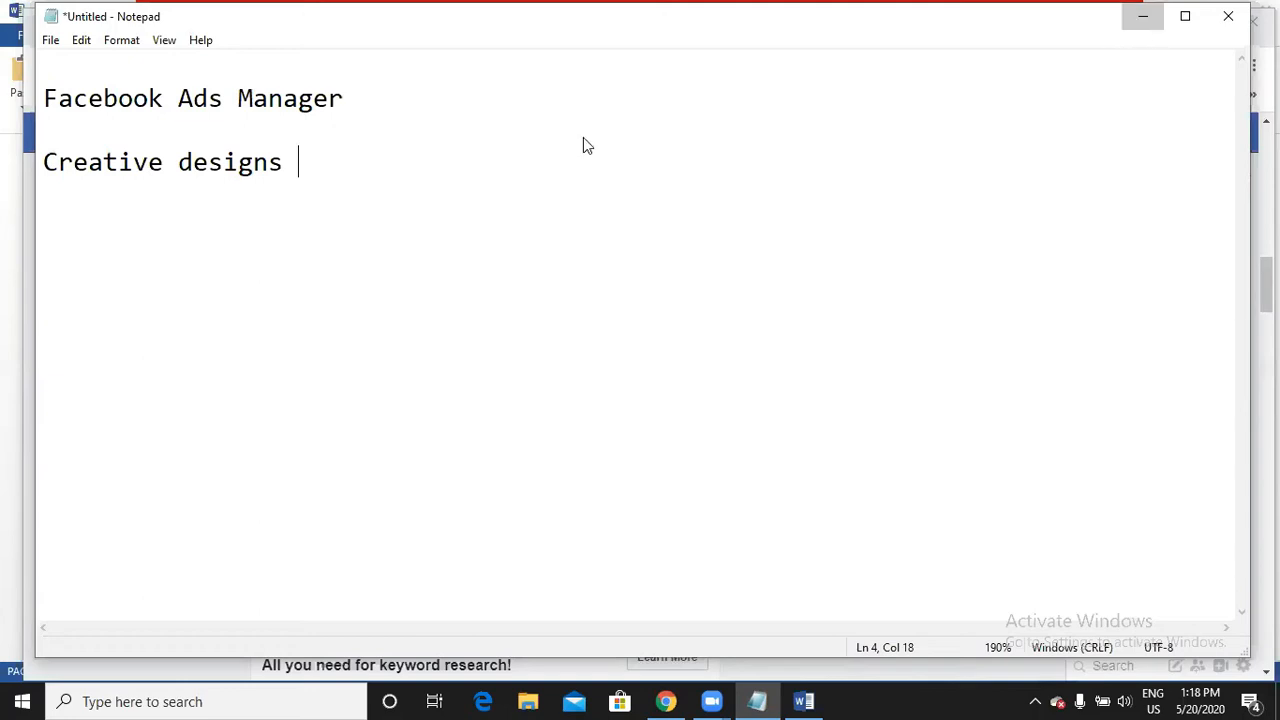
- Switch back to Facebook in Chrome, search for "ndtv" and open the NDTV page
key(alt+Tab)
scroll(542, 326, up, 15)
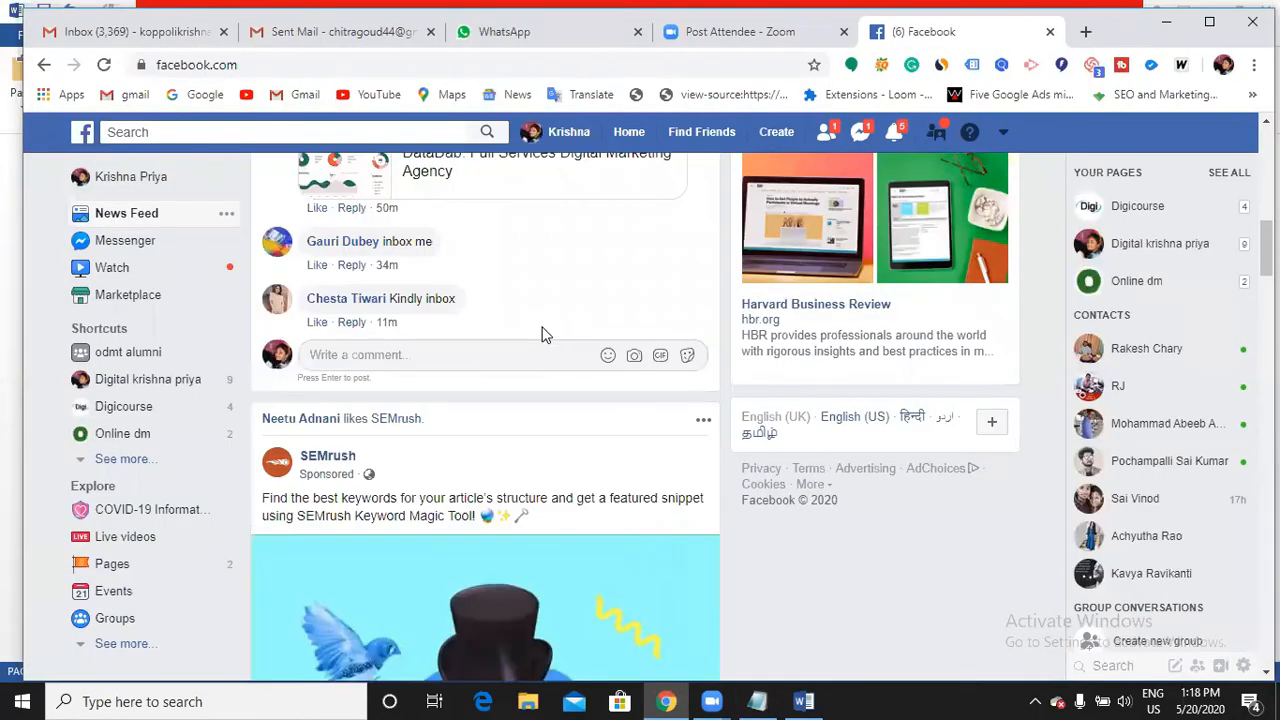
click(375, 118)
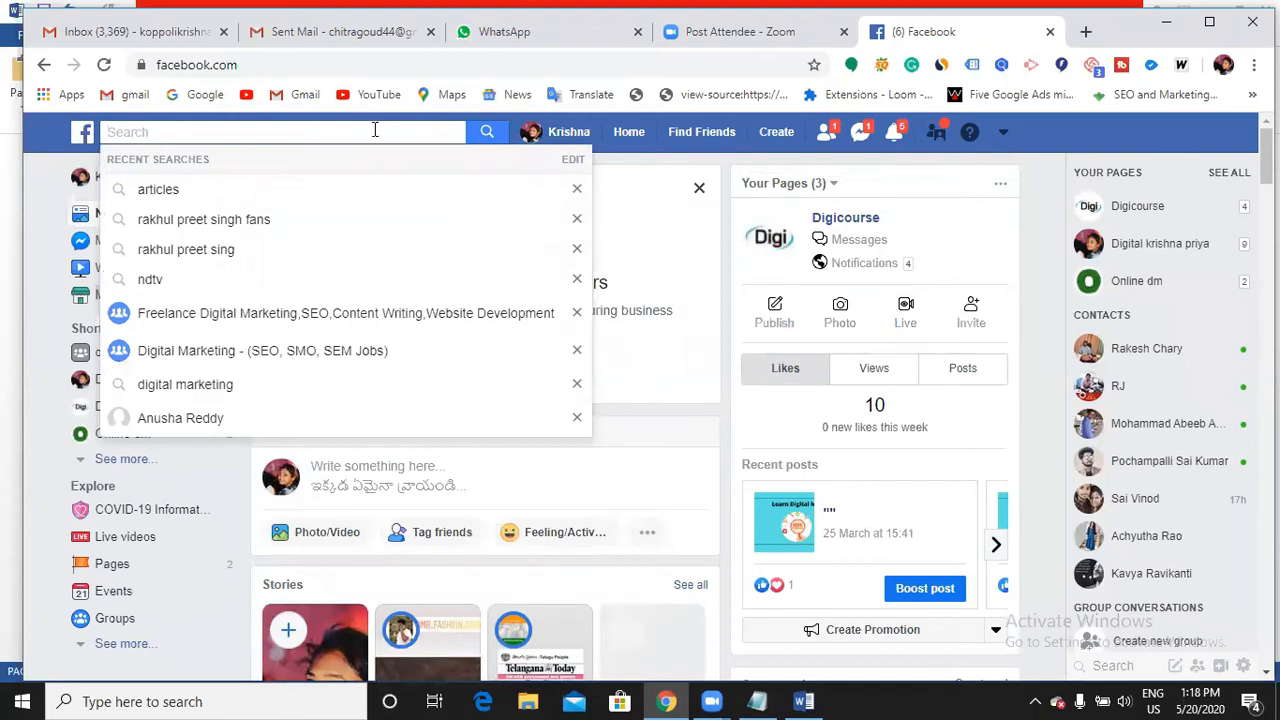
text(ndtv)
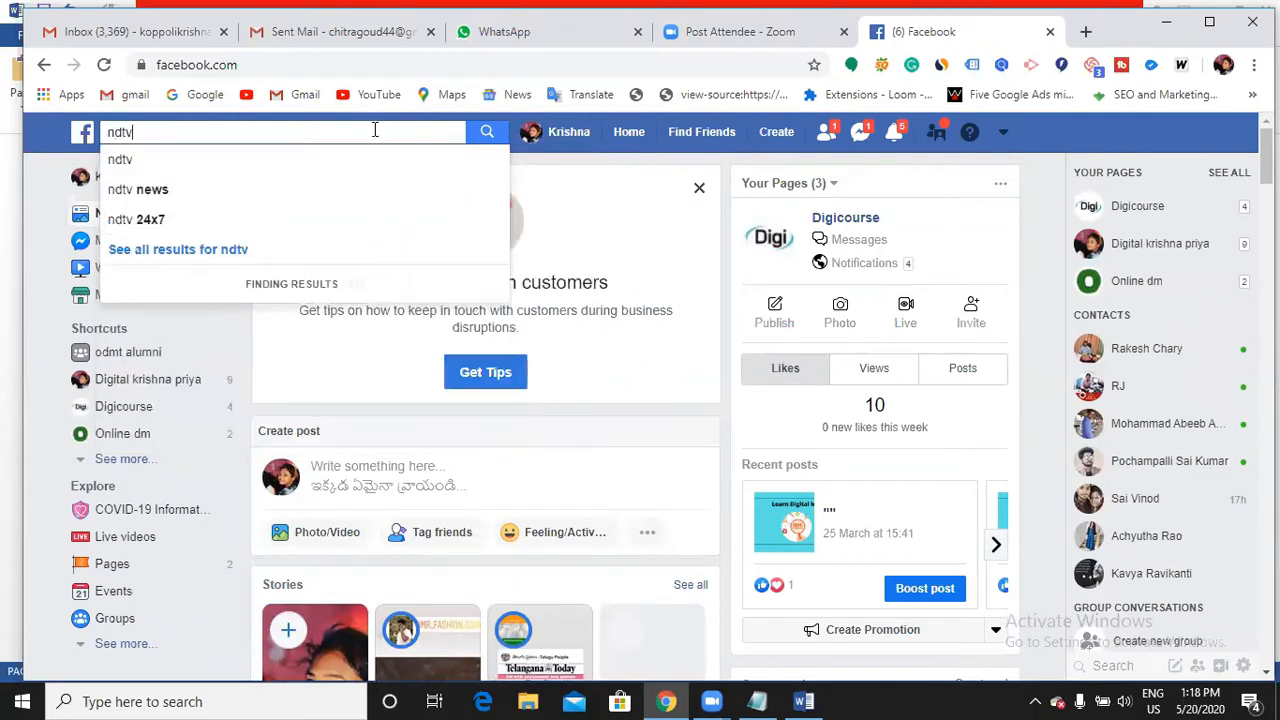
key(Return)
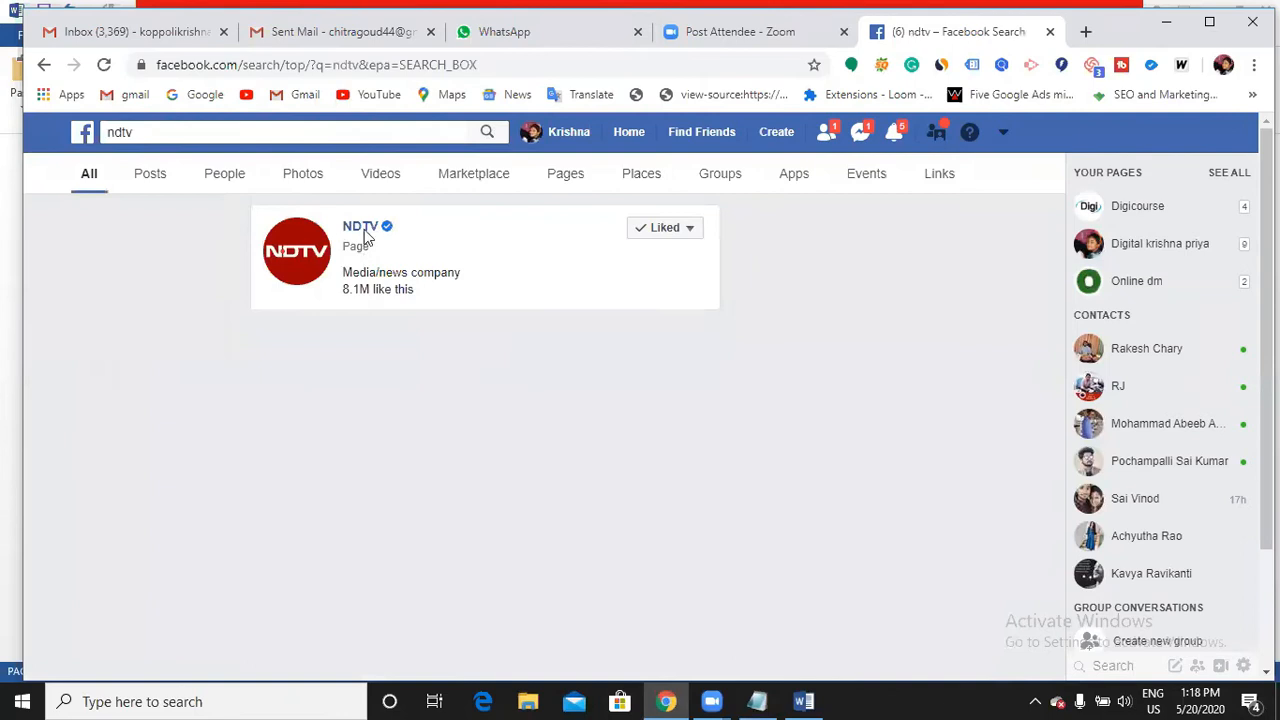
click(367, 229)
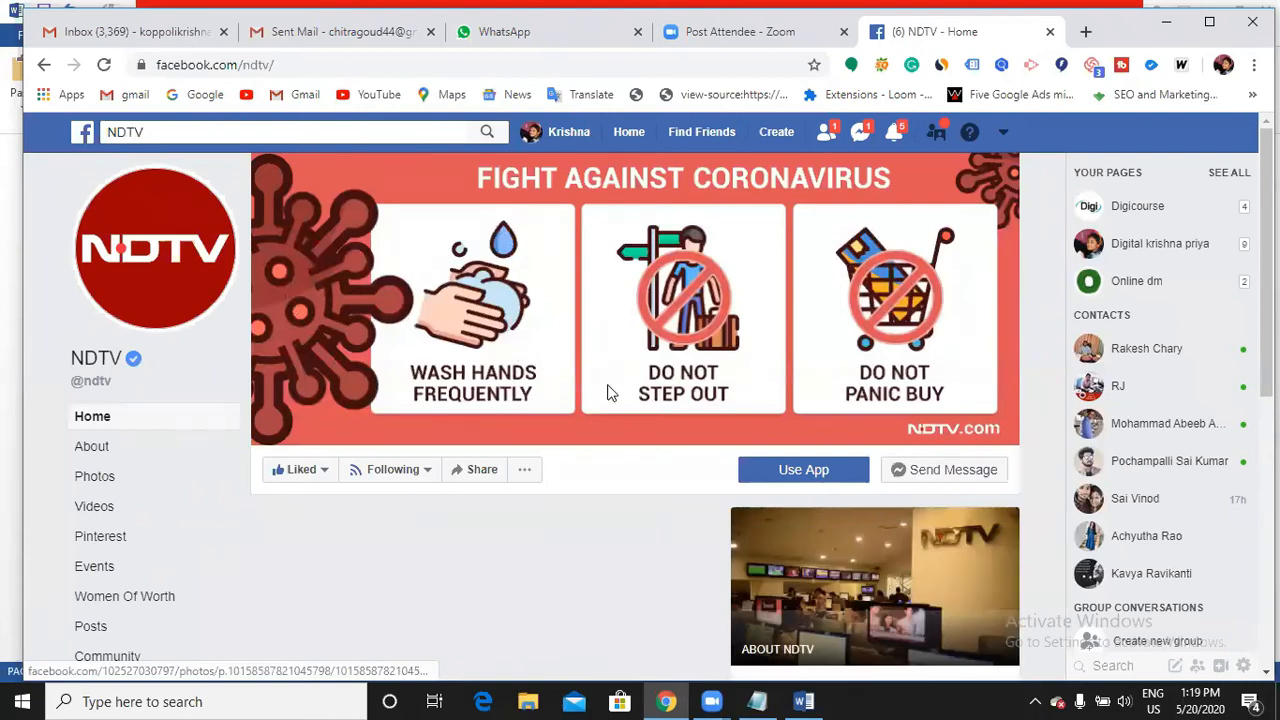
- Open the full Page transparency details of the NDTV page
scroll(600, 390, down, 4)
scroll(566, 386, down, 2)
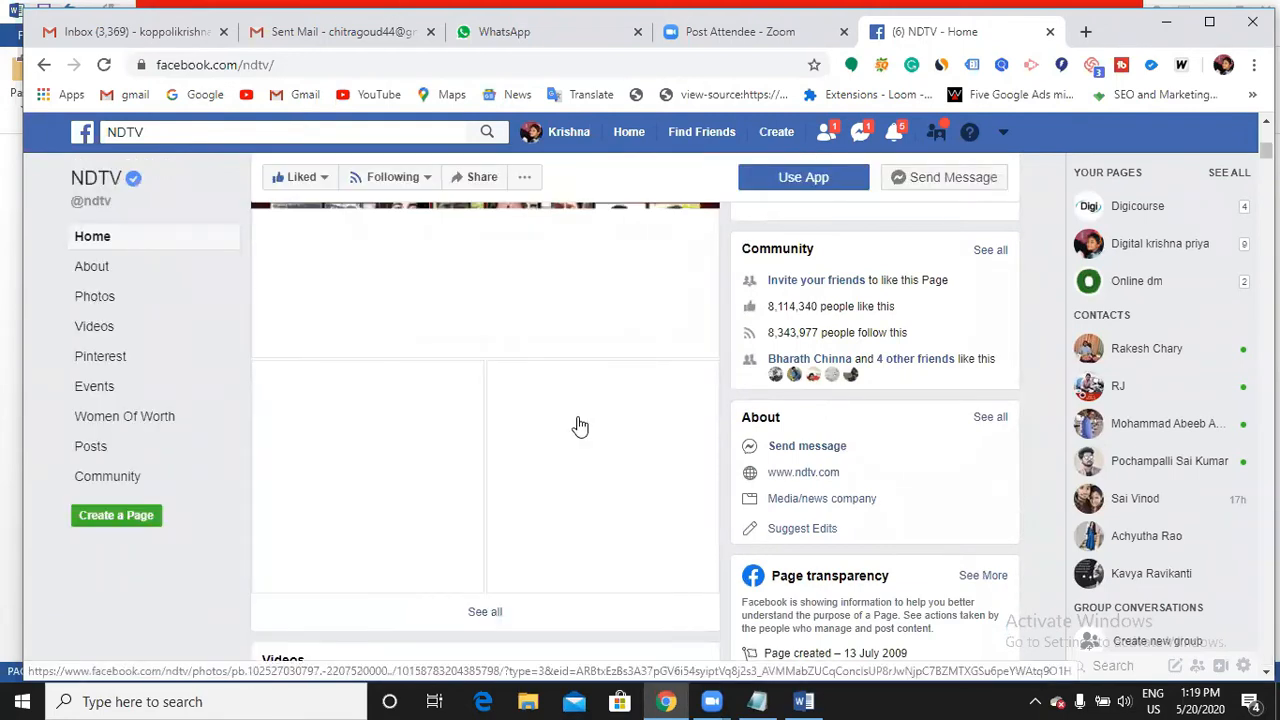
scroll(577, 423, down, 5)
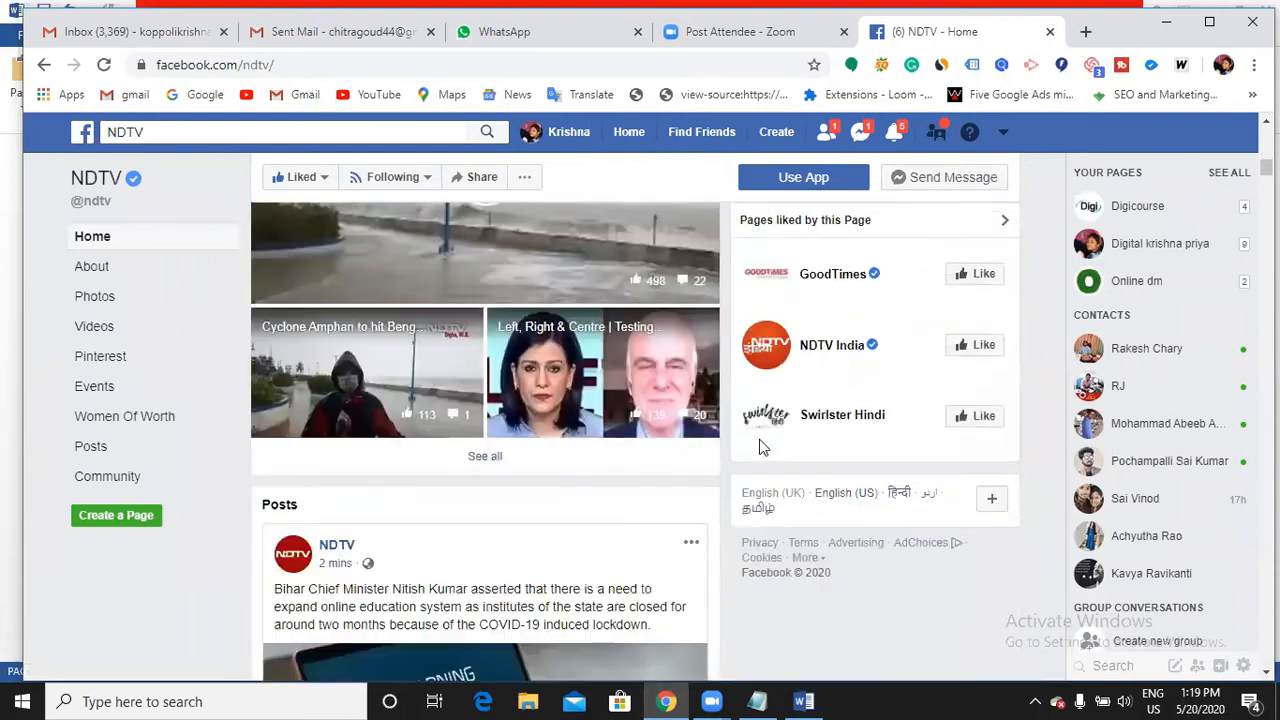
scroll(770, 440, up, 4)
scroll(775, 435, up, 1)
scroll(940, 374, down, 2)
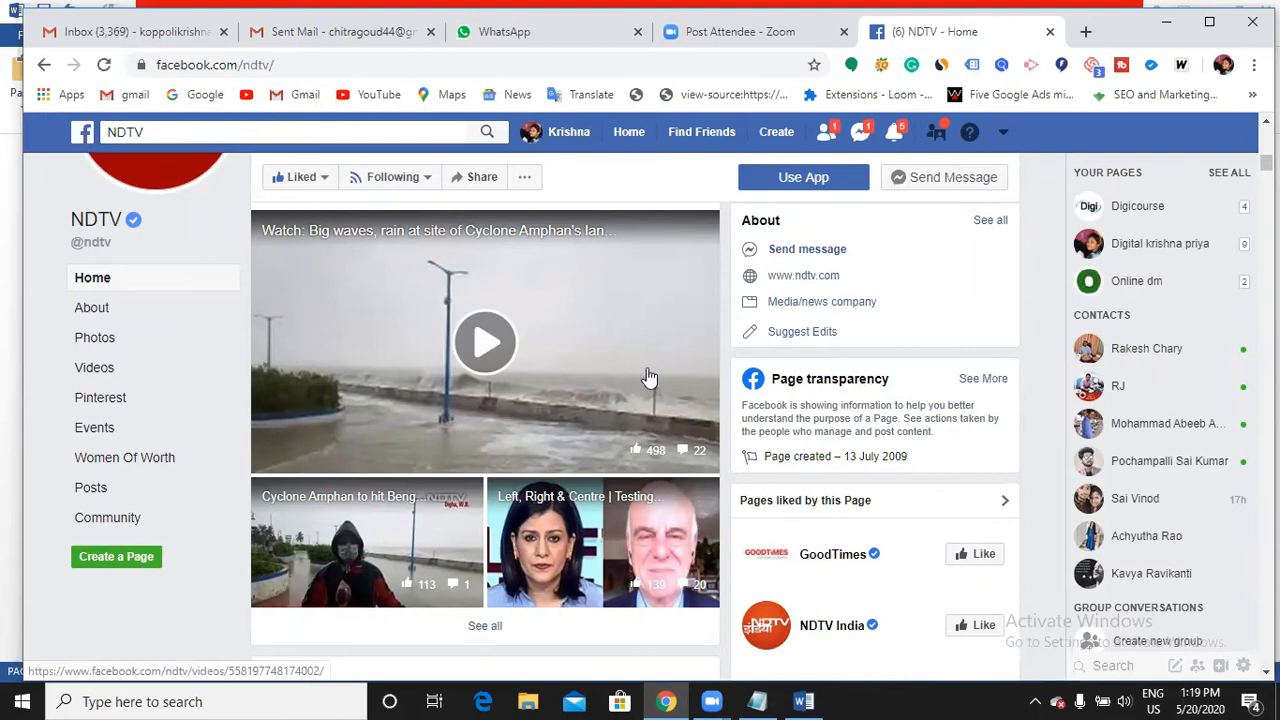
click(986, 379)
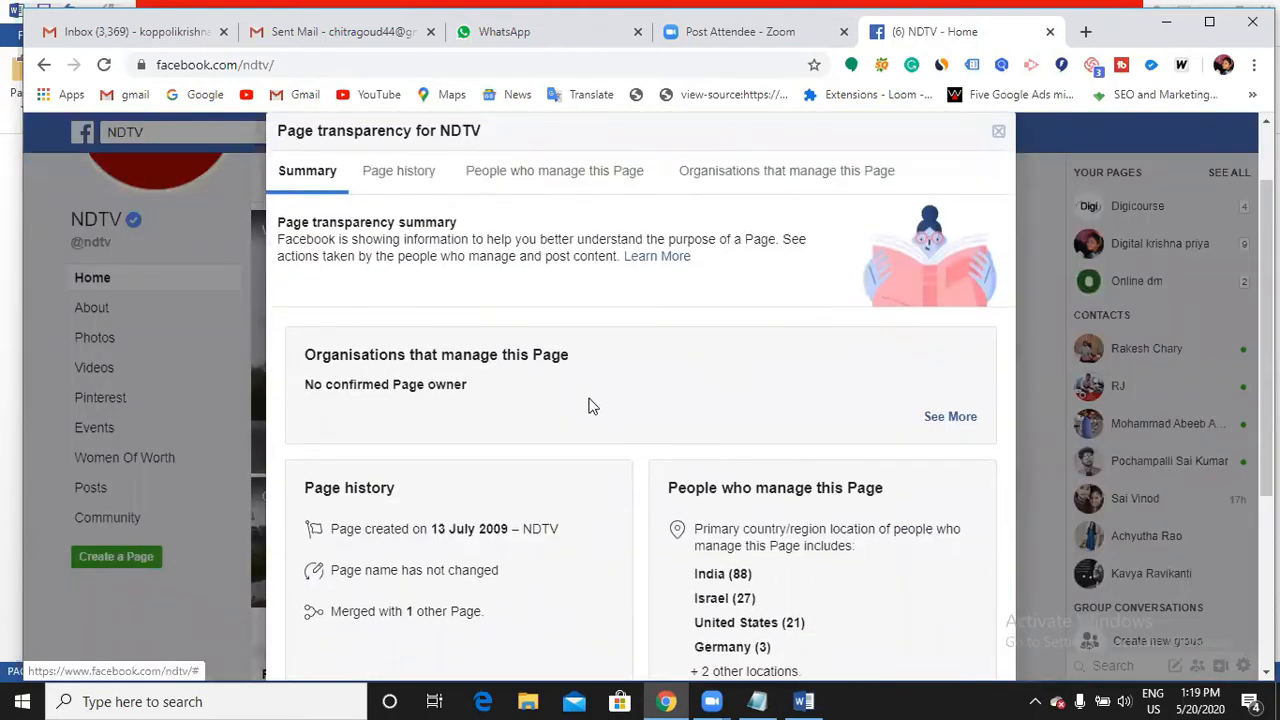
- Examine who manages the NDTV page, its managing organisations, and the summary's page history and Ads from this Page information
click(618, 272)
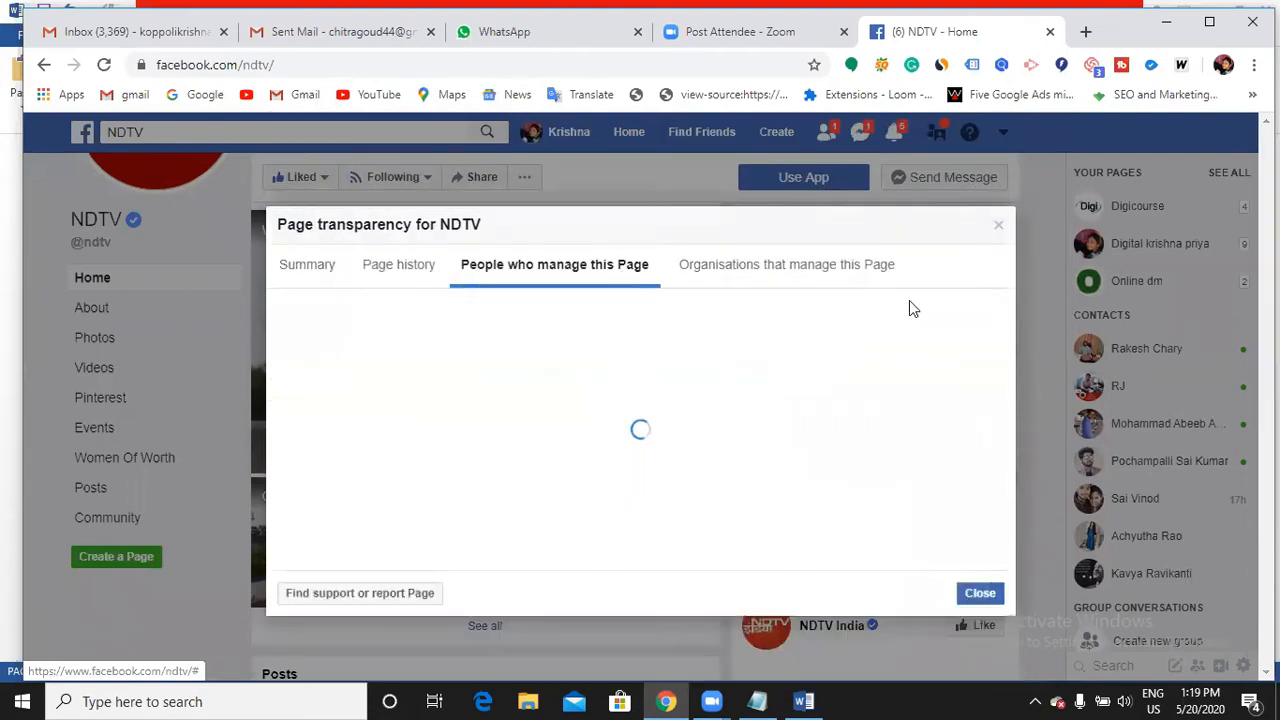
click(847, 284)
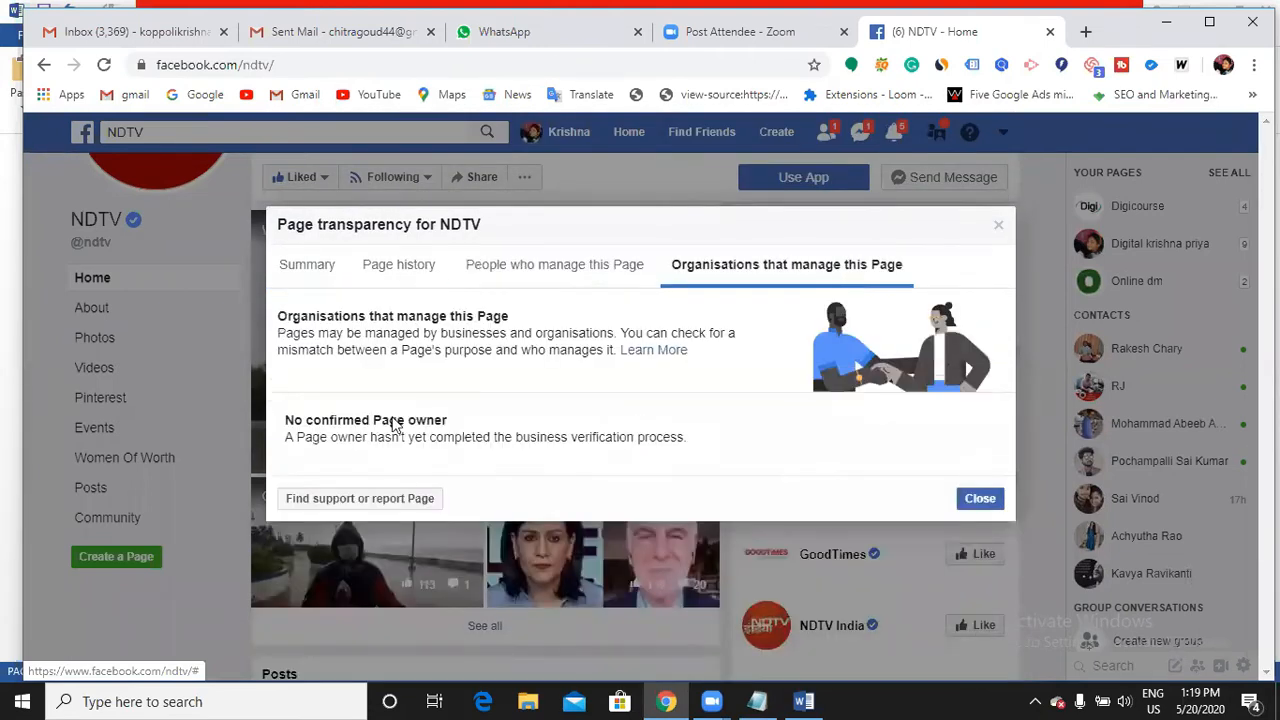
click(328, 266)
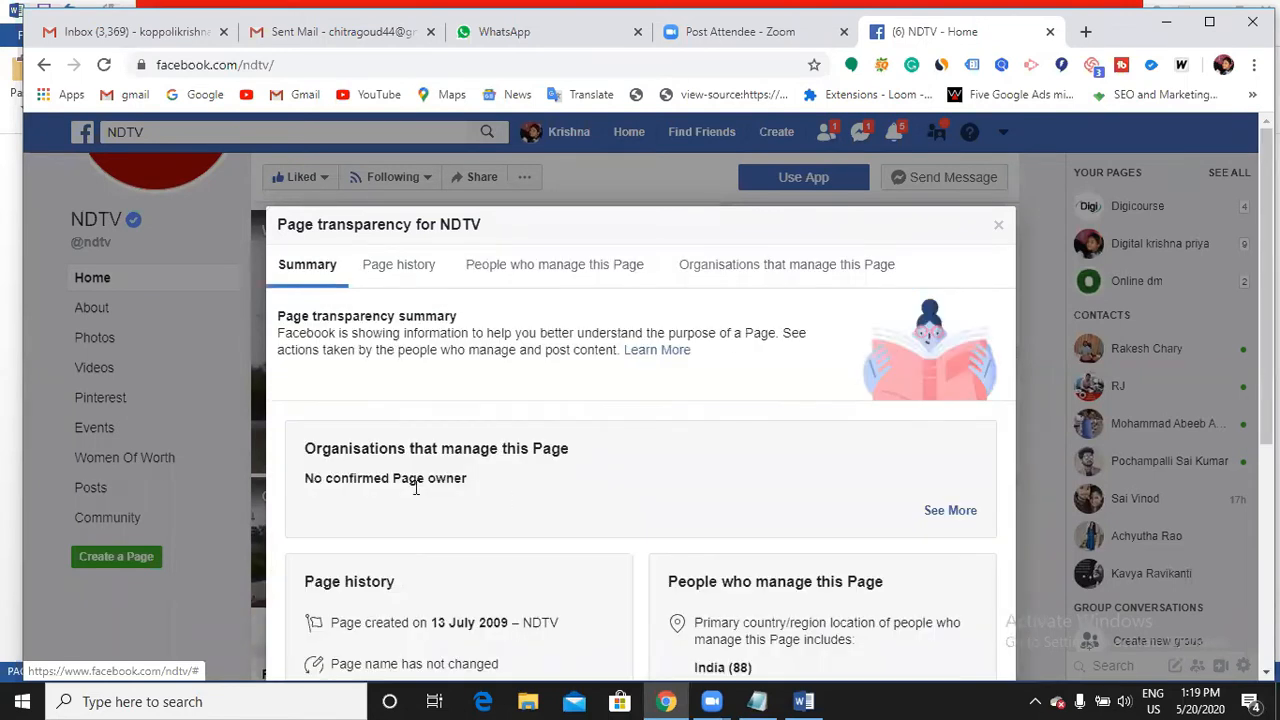
scroll(576, 509, down, 3)
scroll(576, 509, down, 5)
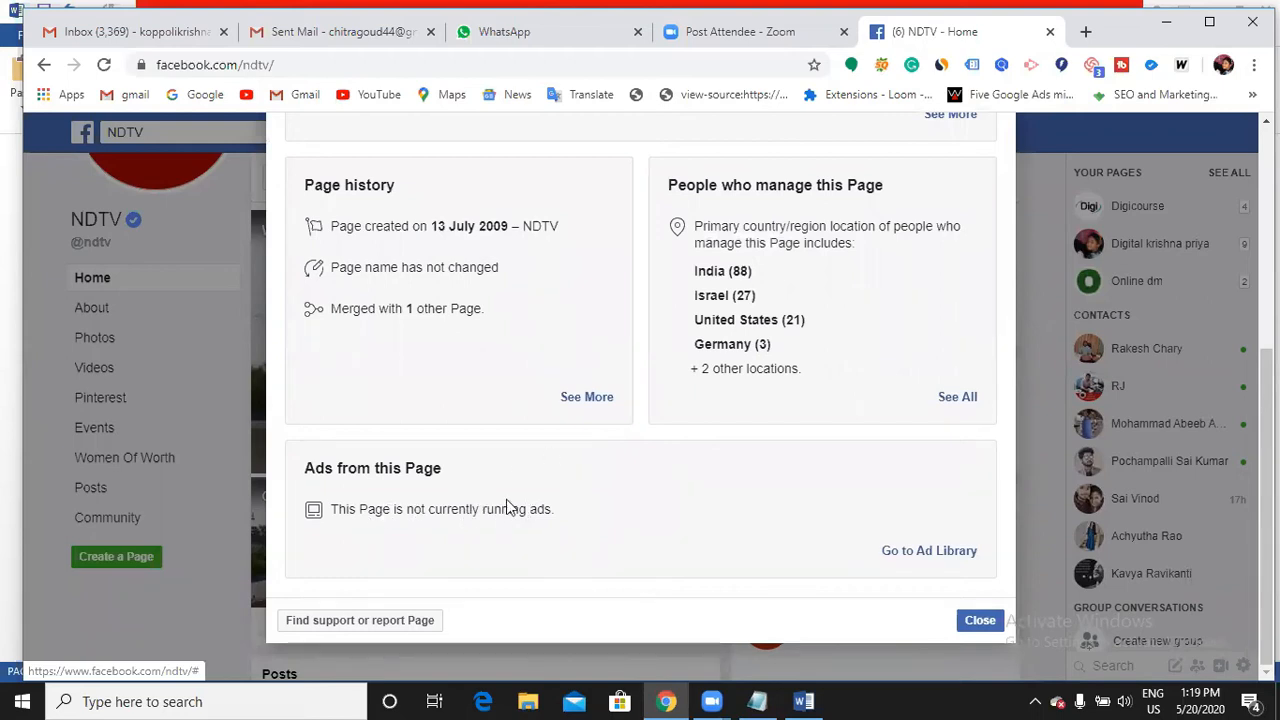
scroll(536, 510, up, 2)
scroll(572, 440, down, 2)
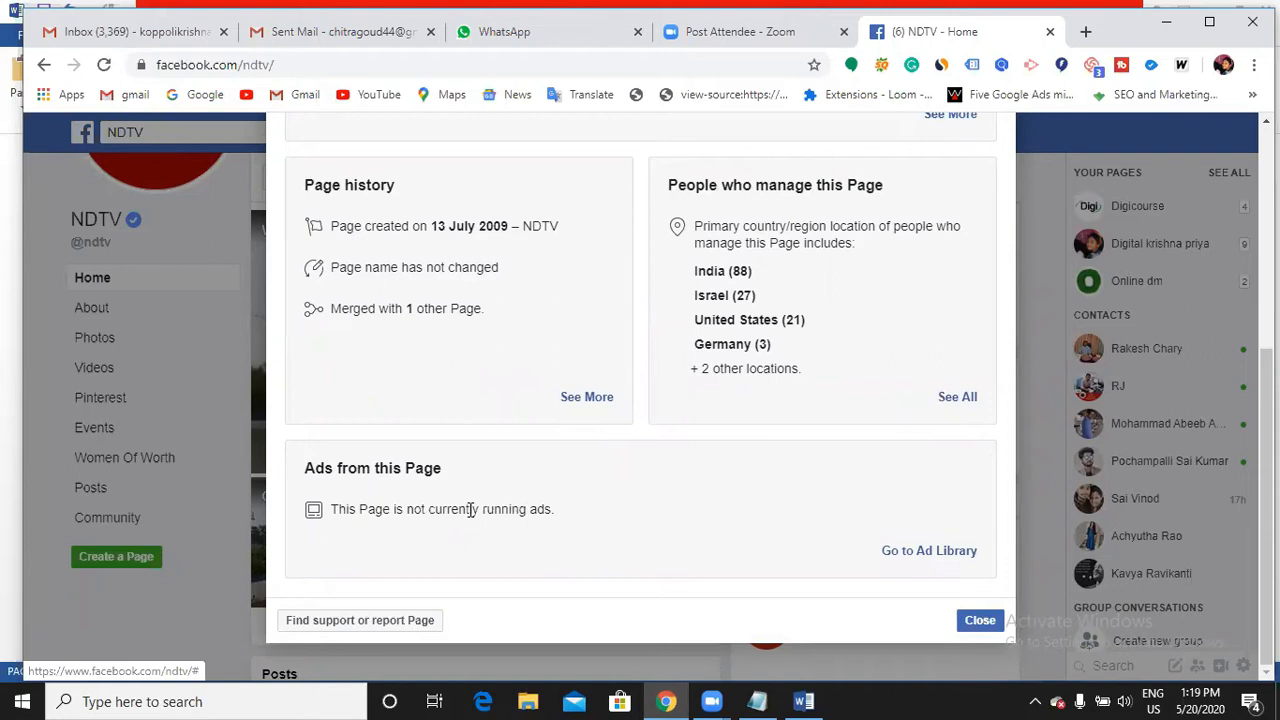
scroll(691, 503, up, 5)
scroll(955, 229, down, 3)
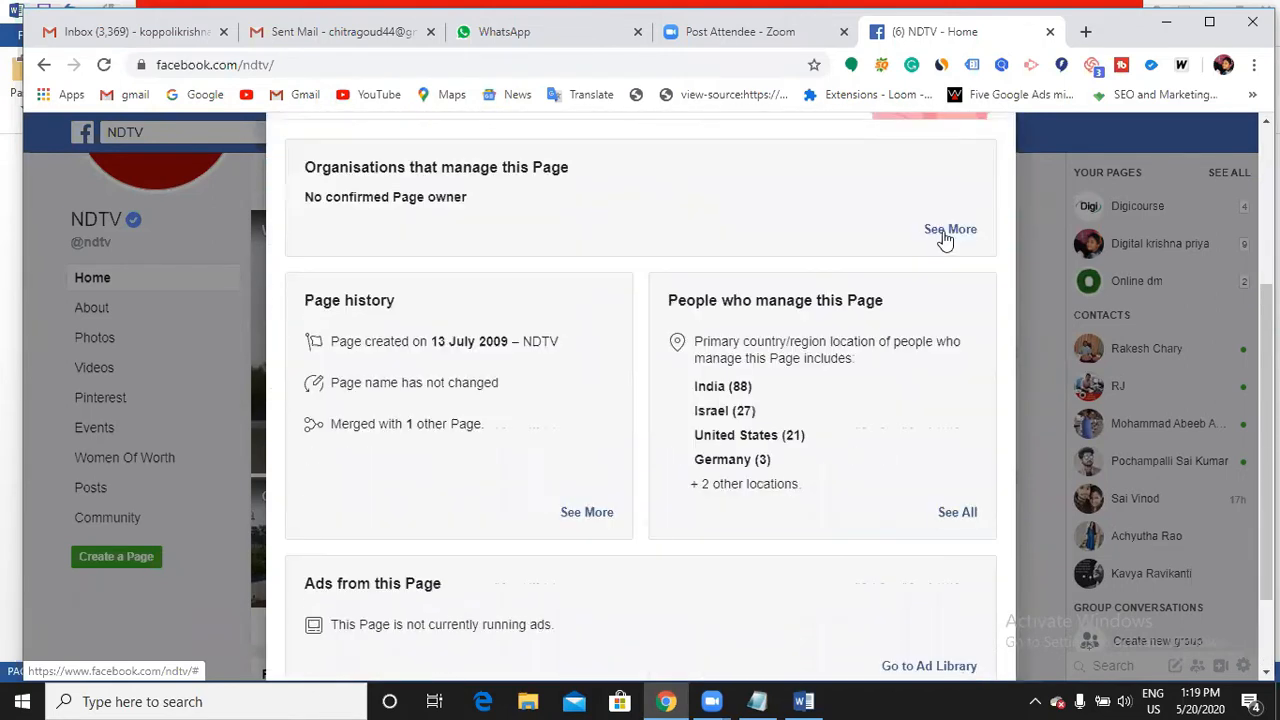
scroll(960, 220, up, 3)
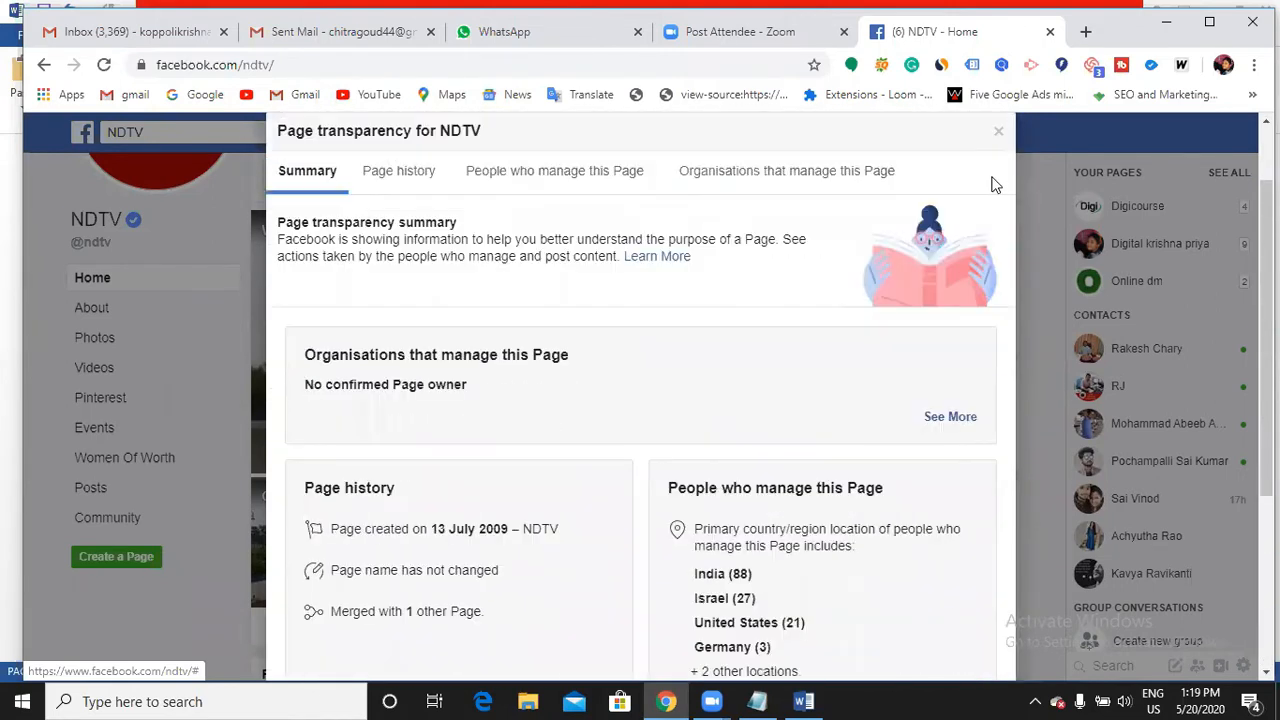
- Close the NDTV transparency details, search Facebook for "semrush" and open the SEMrush page
click(264, 128)
click(260, 135)
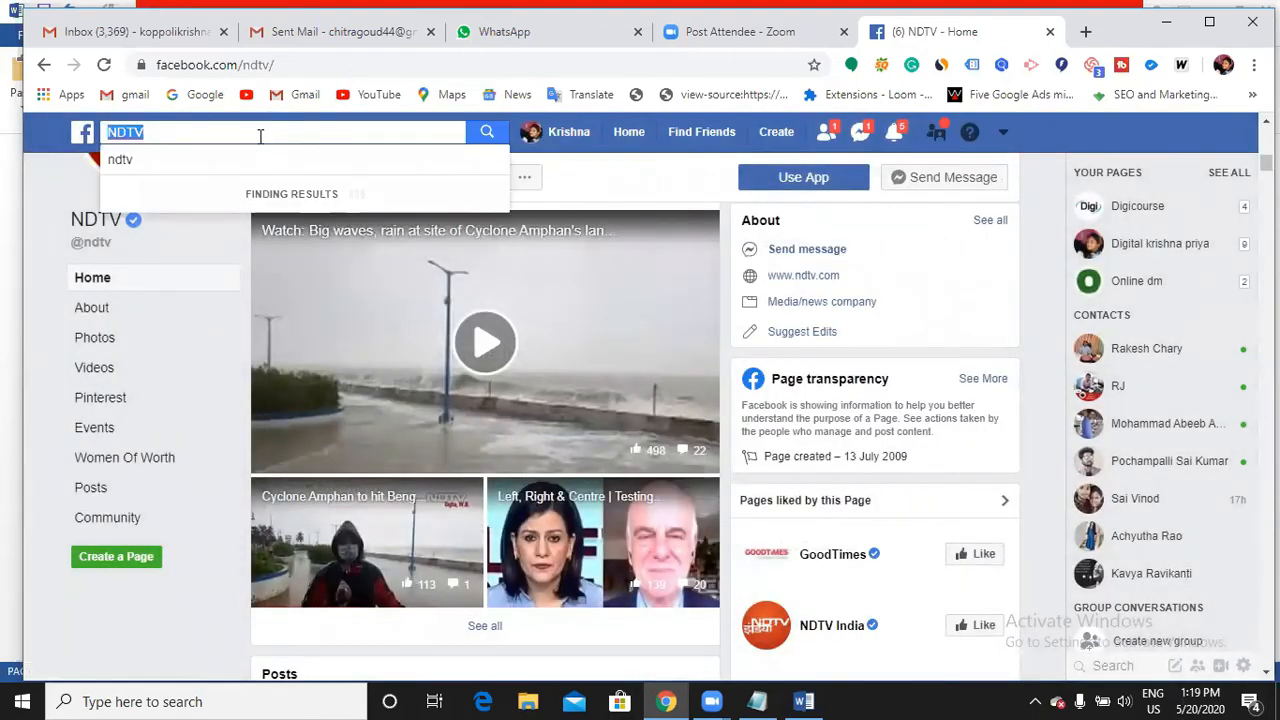
key(BackSpace)
text(sem)
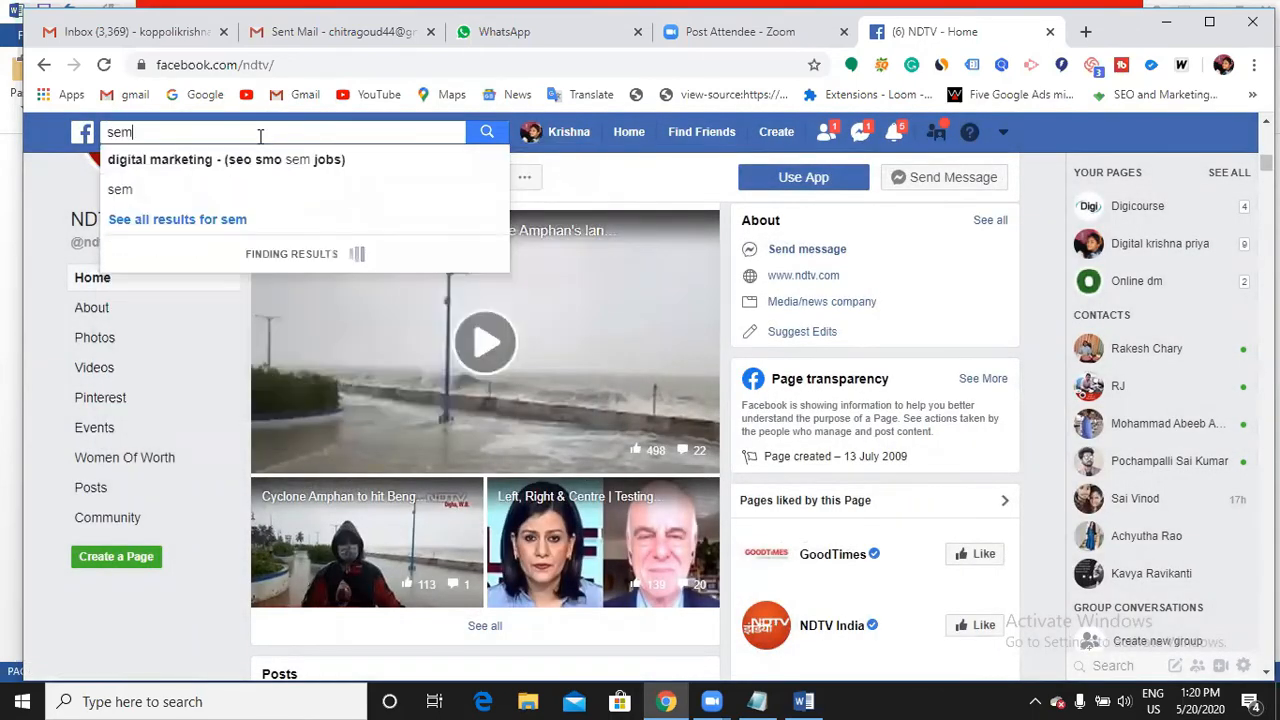
text(ru)
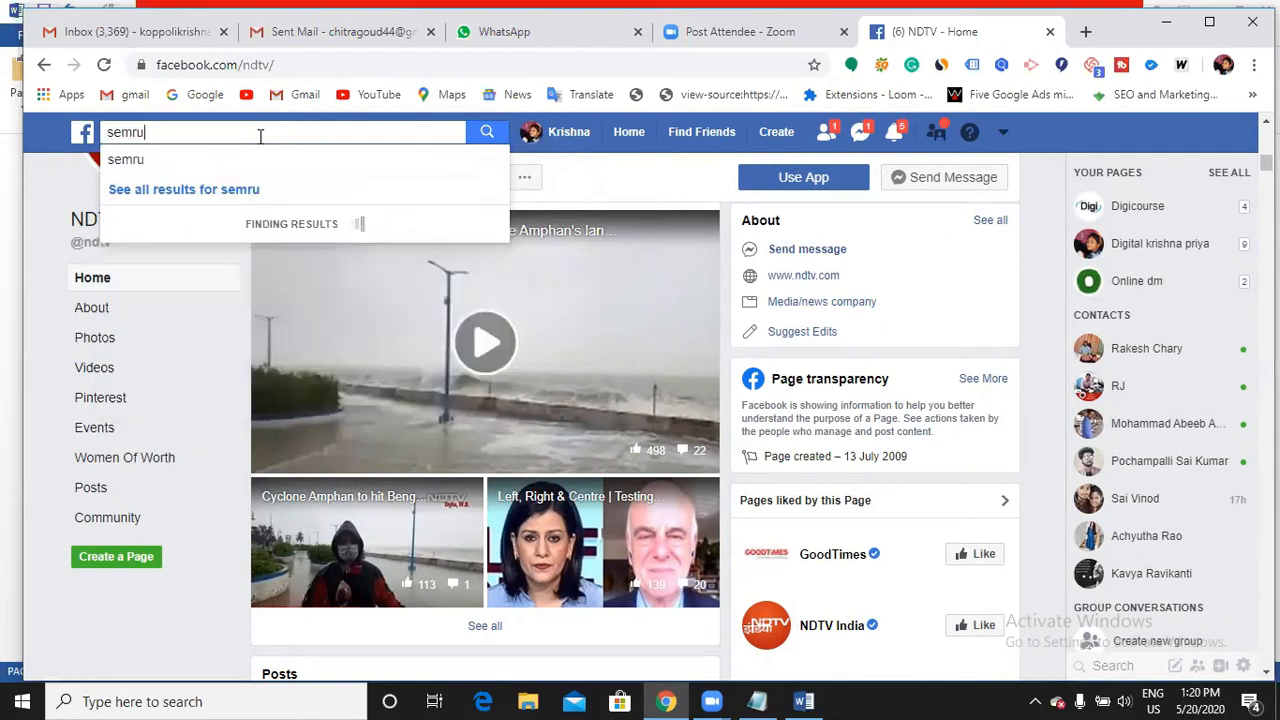
text(sh)
key(Return)
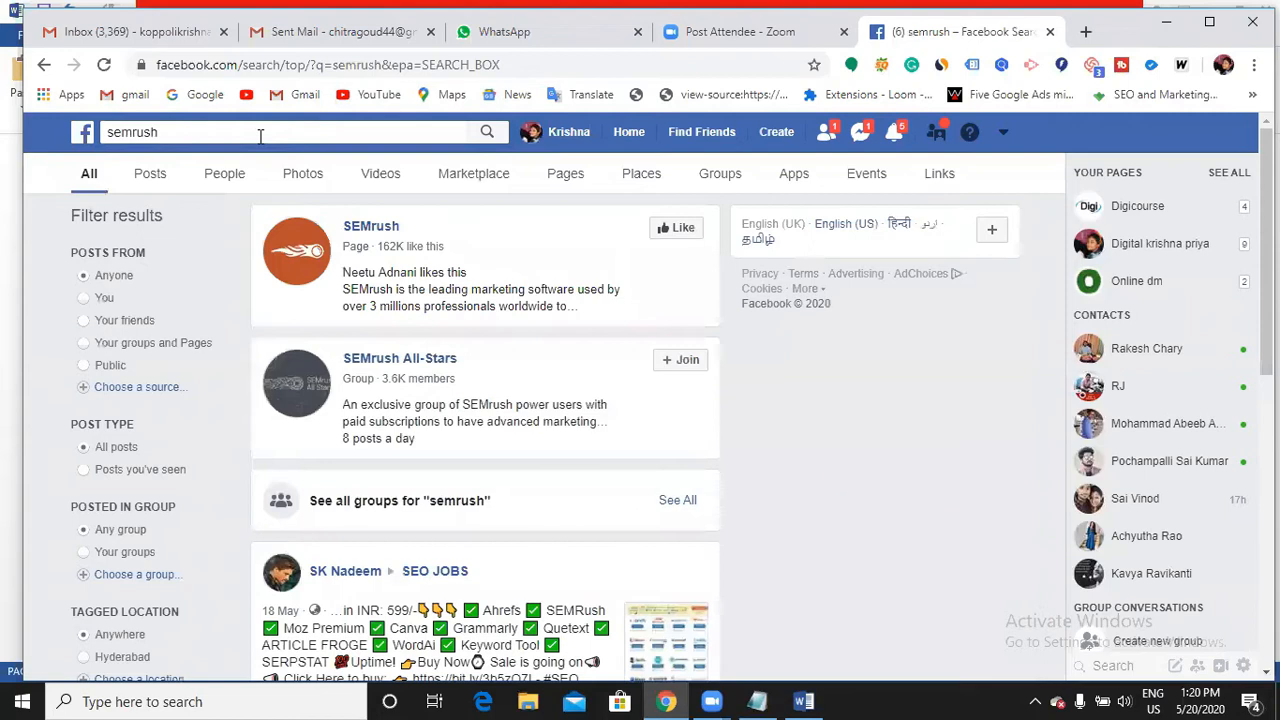
click(387, 229)
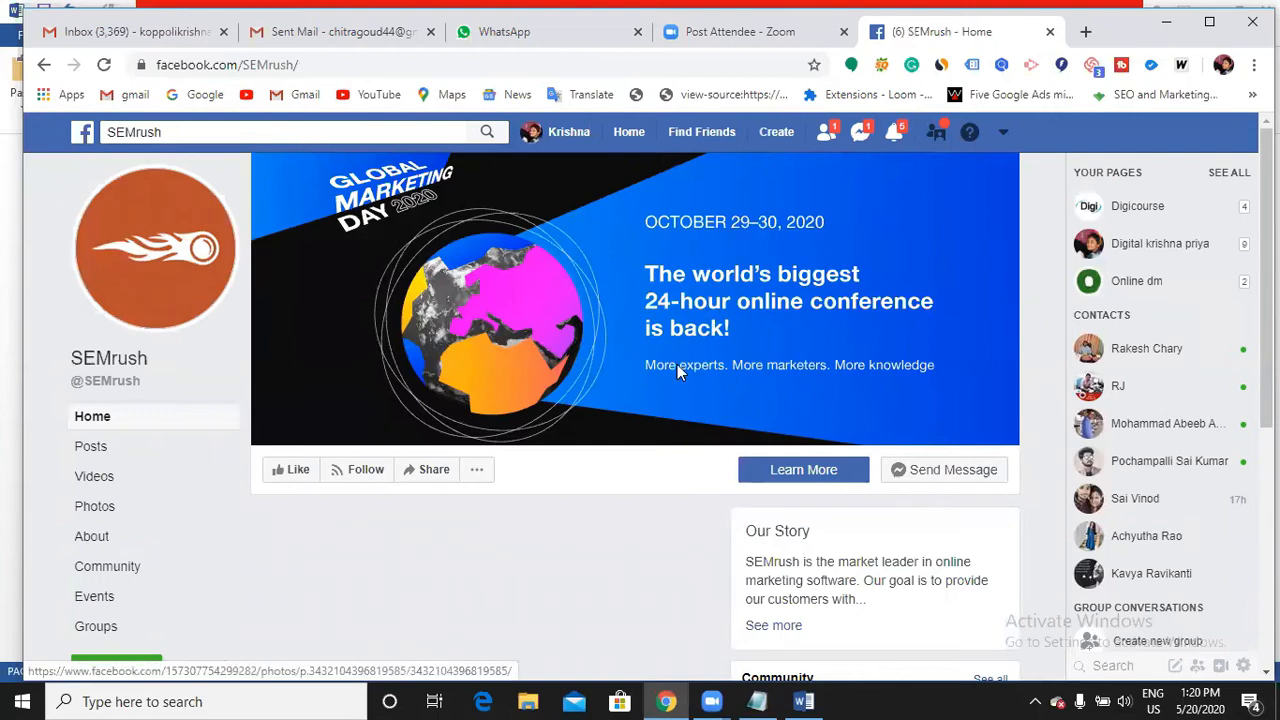
- Find the Page transparency section on the SEMrush page and dismiss the SEMrush chat pop-up
scroll(677, 366, down, 2)
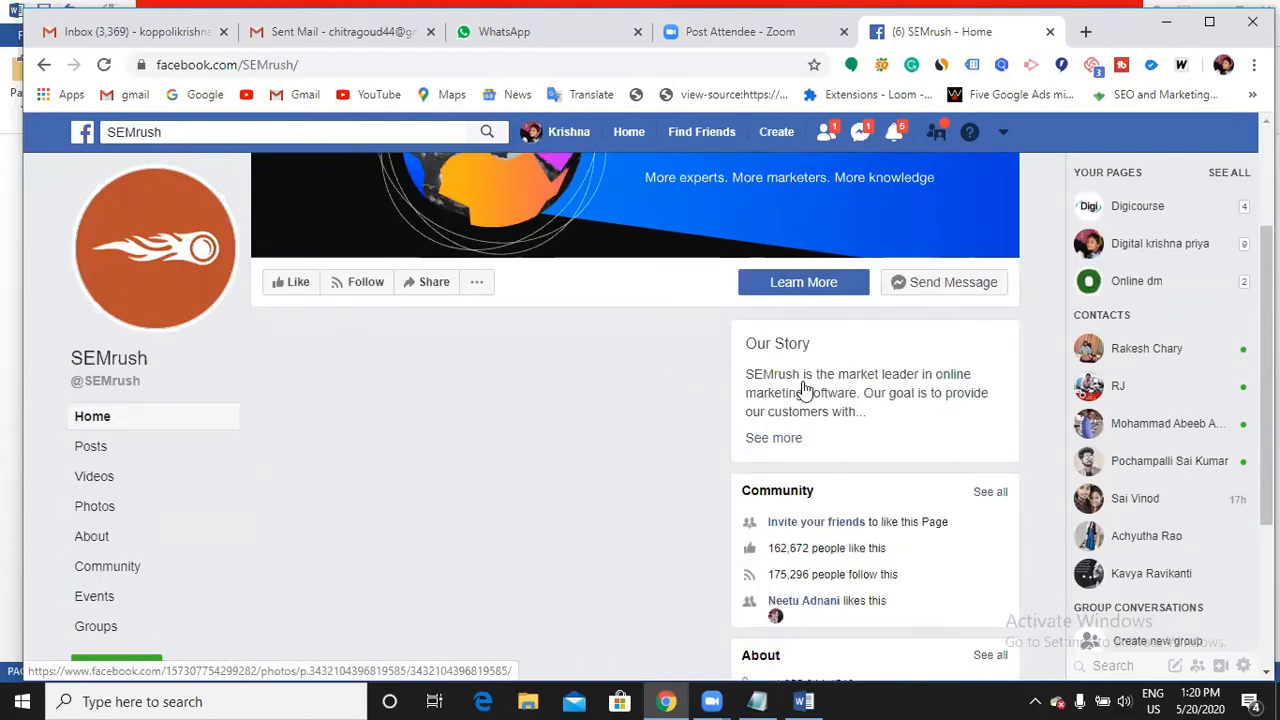
scroll(807, 382, down, 3)
scroll(810, 374, down, 3)
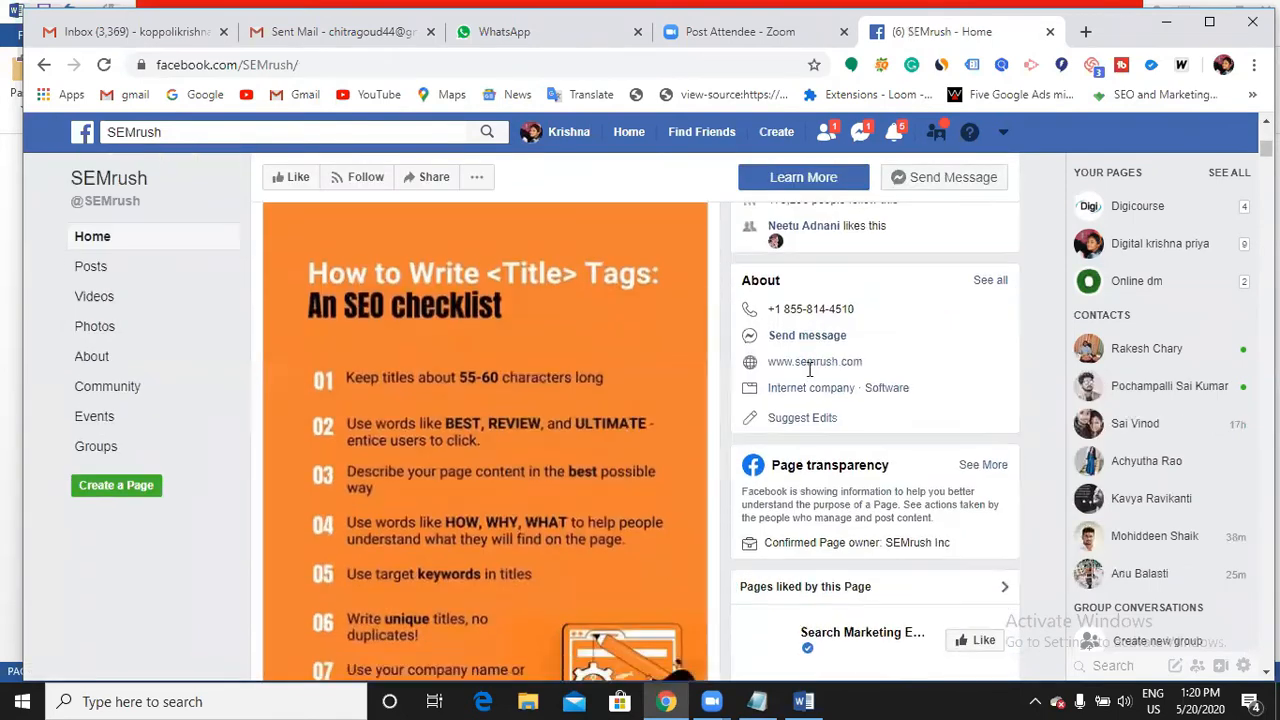
scroll(569, 429, down, 1)
scroll(543, 480, up, 2)
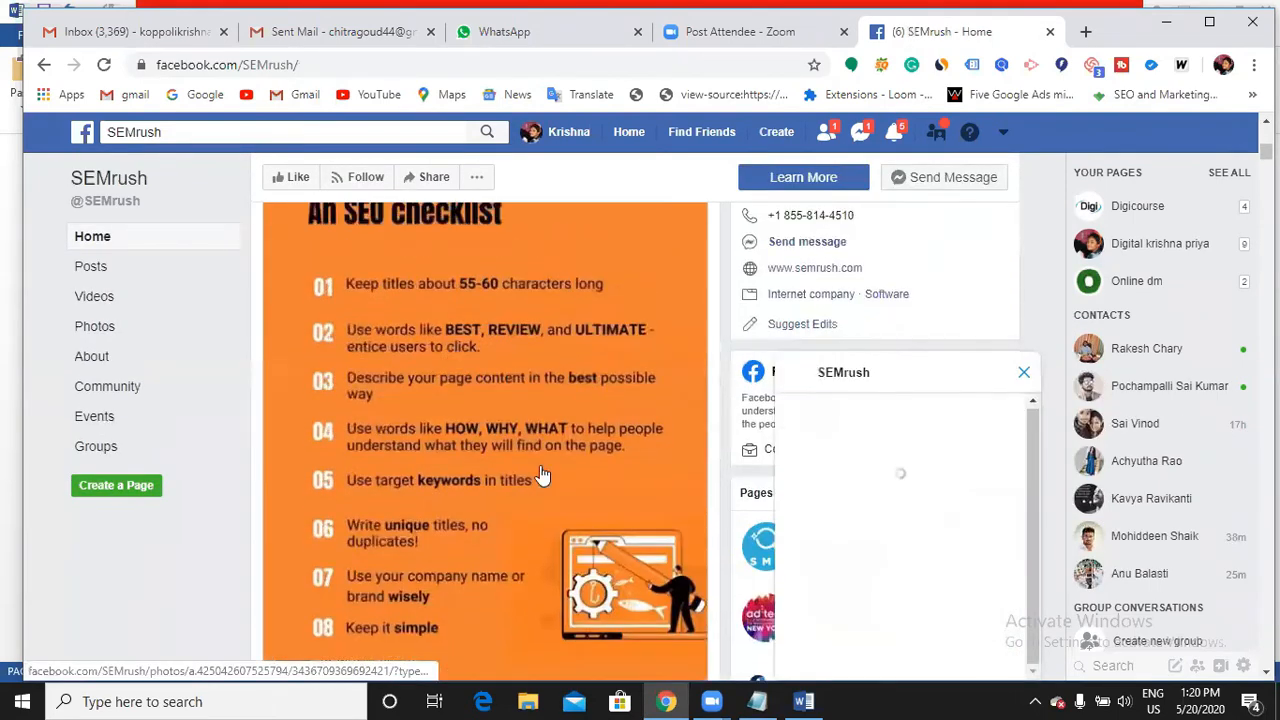
click(1023, 372)
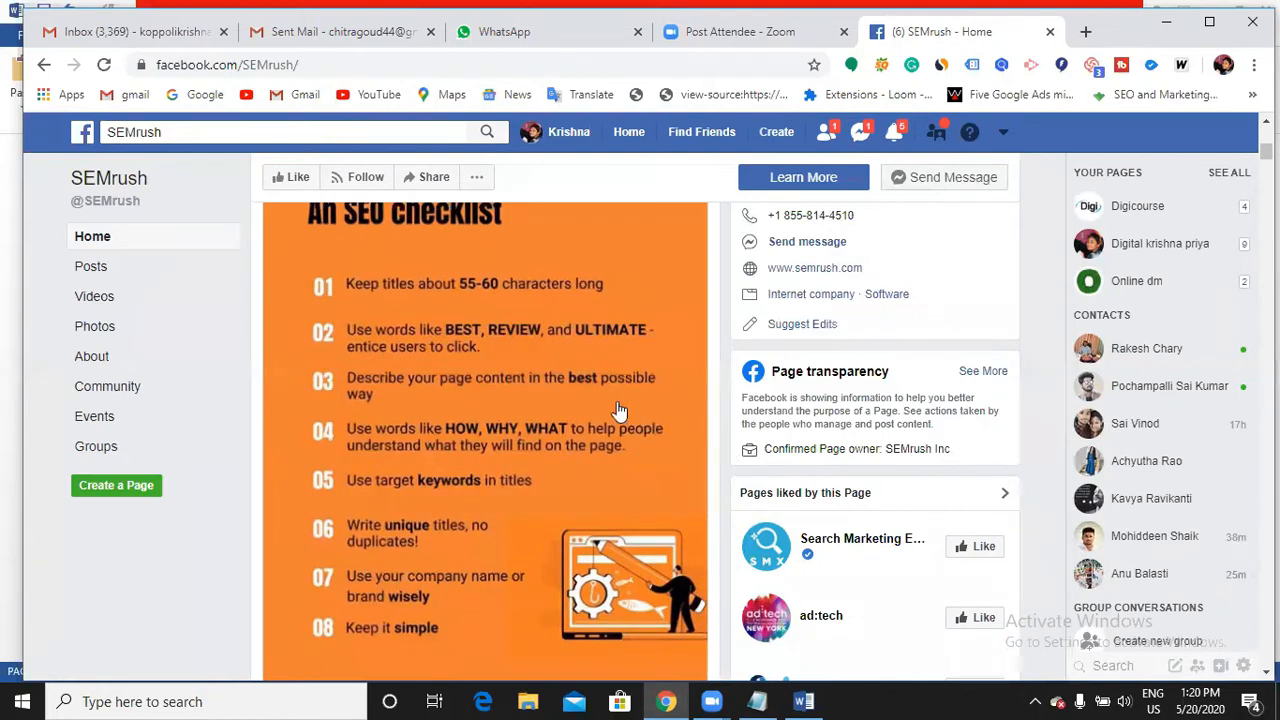
- Open SEMrush's Page transparency details and go to the Ad Library from the Ads from this Page section
scroll(620, 410, up, 2)
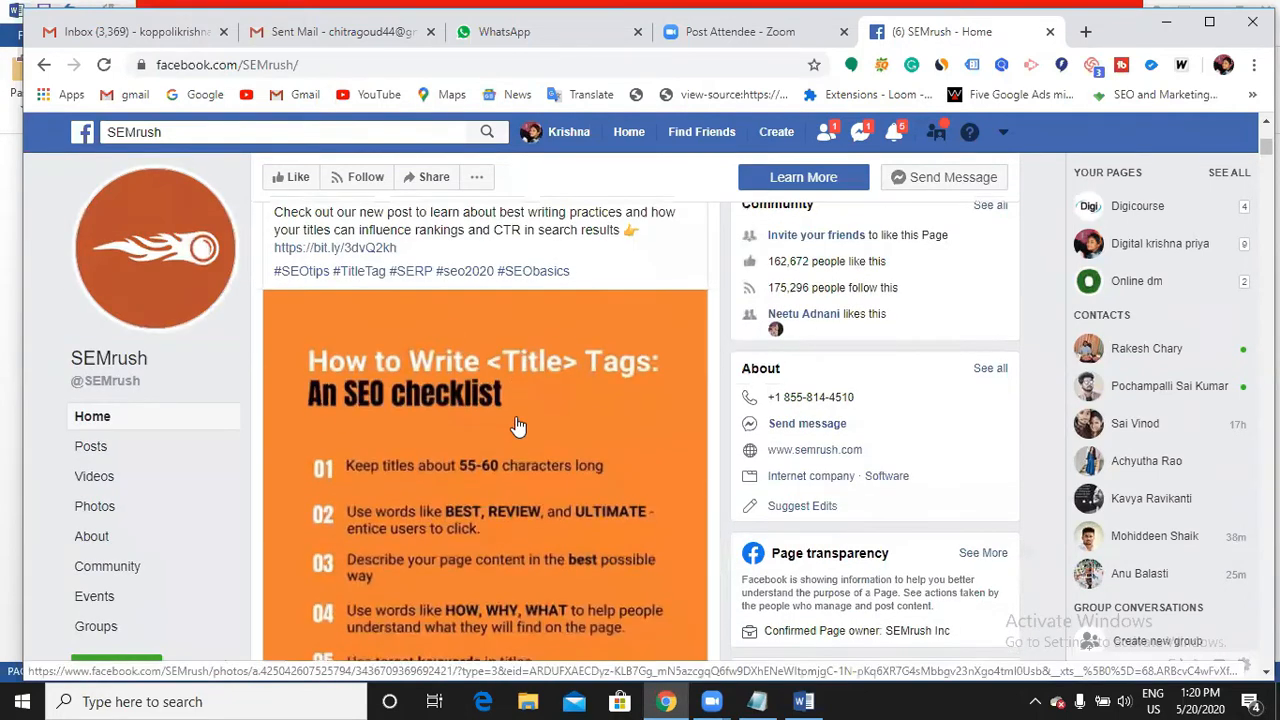
scroll(520, 430, down, 2)
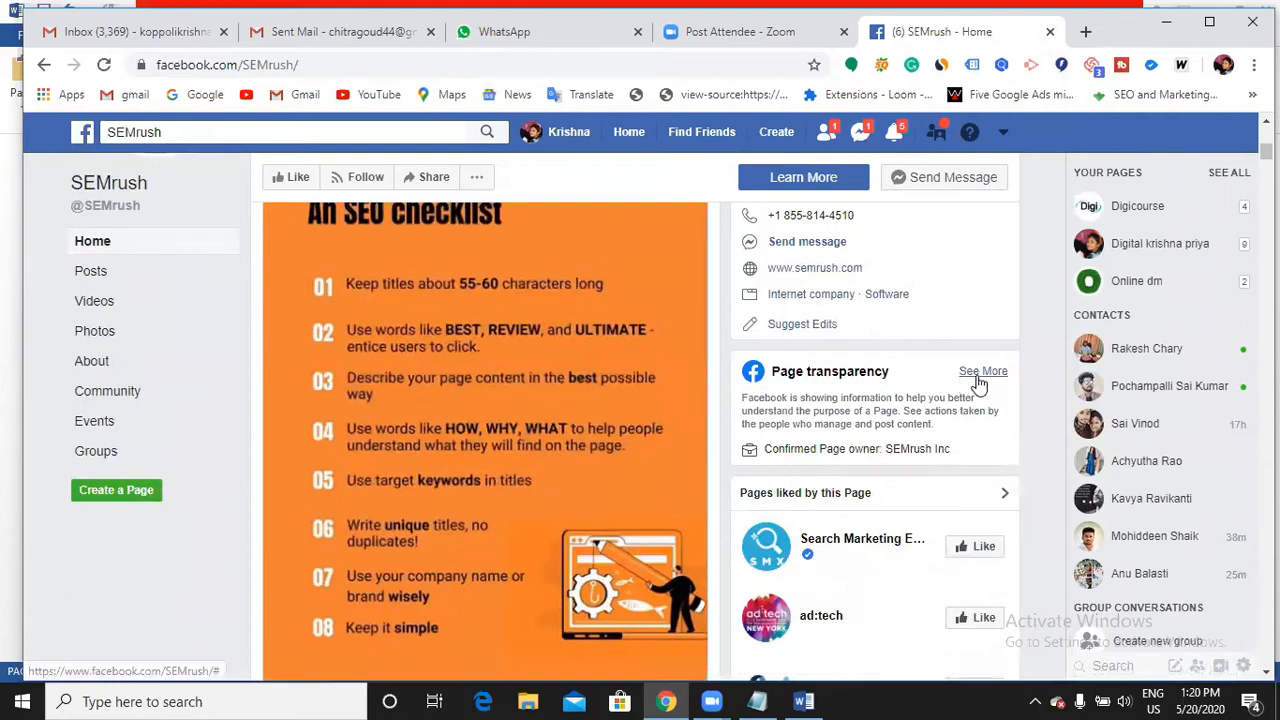
click(979, 376)
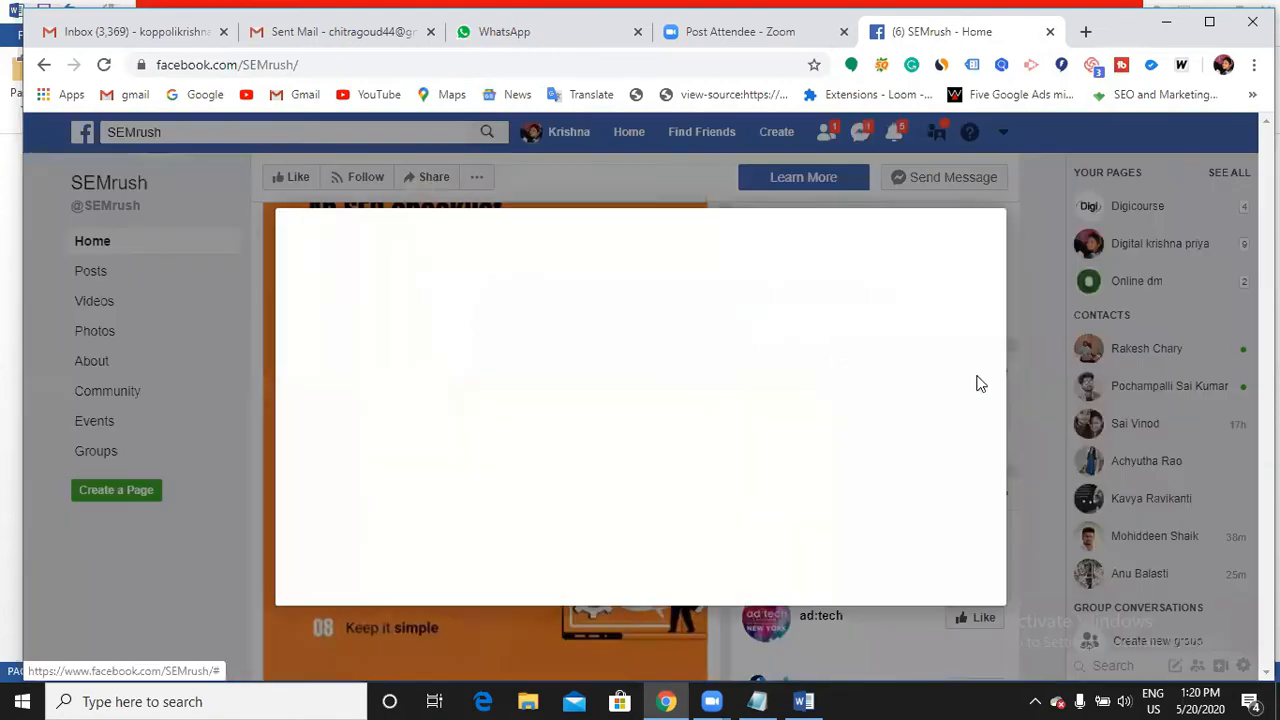
scroll(809, 451, down, 4)
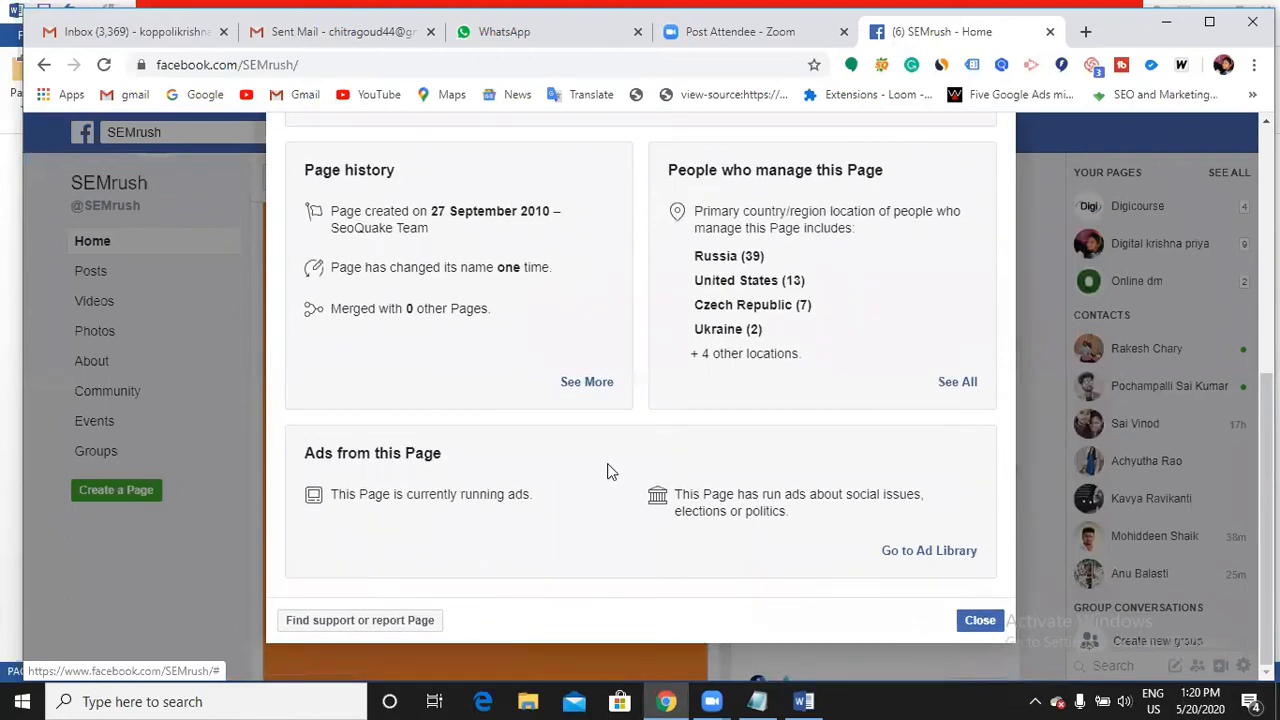
click(936, 552)
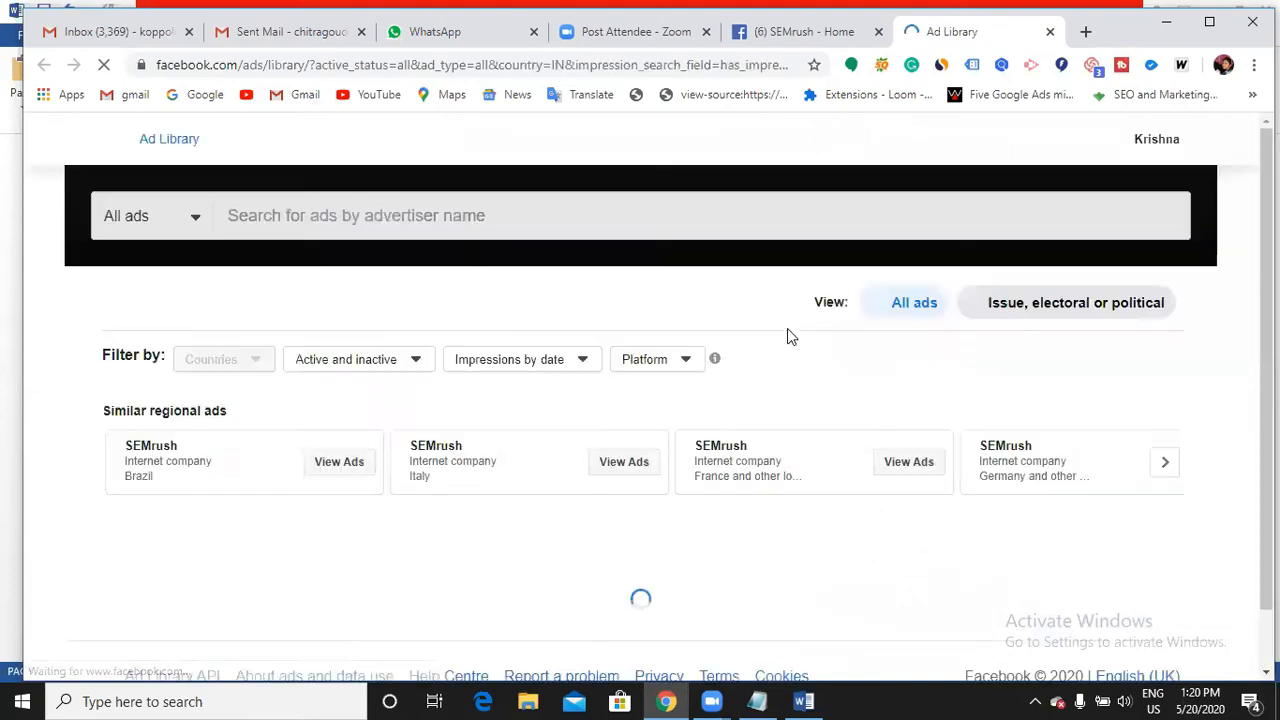
- Browse SEMrush's ads in the Ad Library, examining the creative designs, ad copy, and the page summary and filters above them
scroll(735, 355, down, 3)
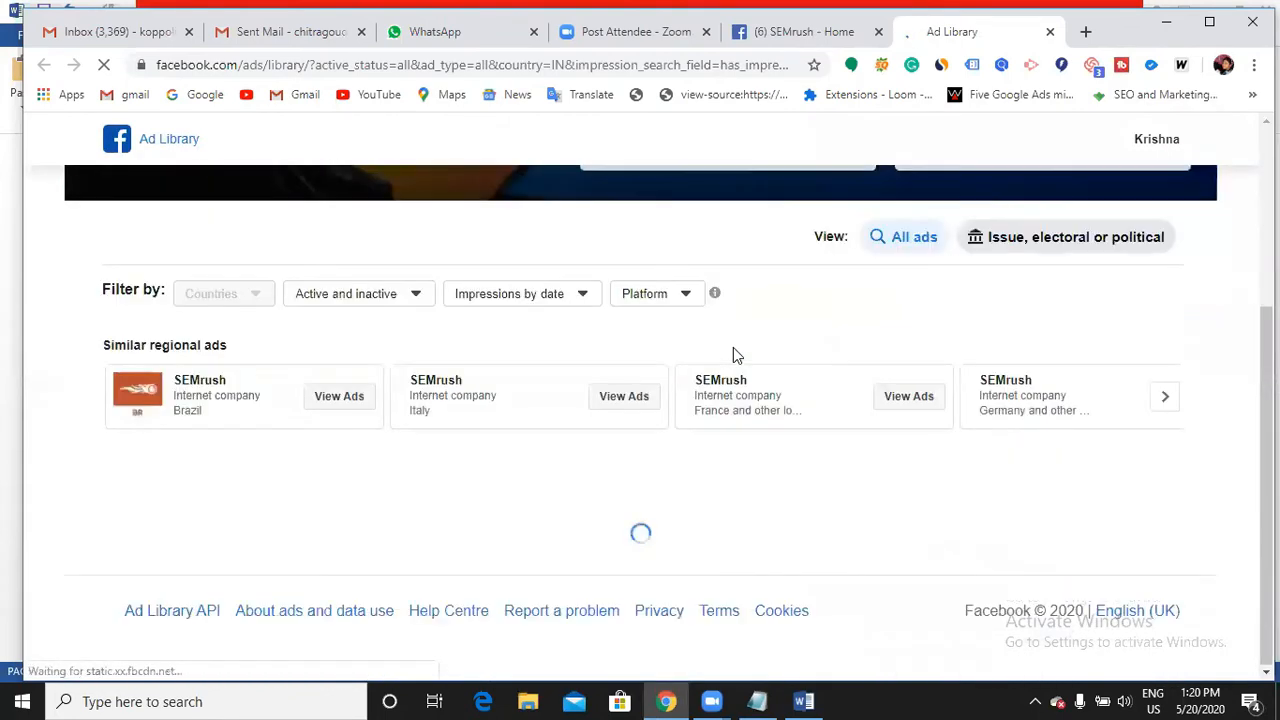
scroll(735, 355, down, 4)
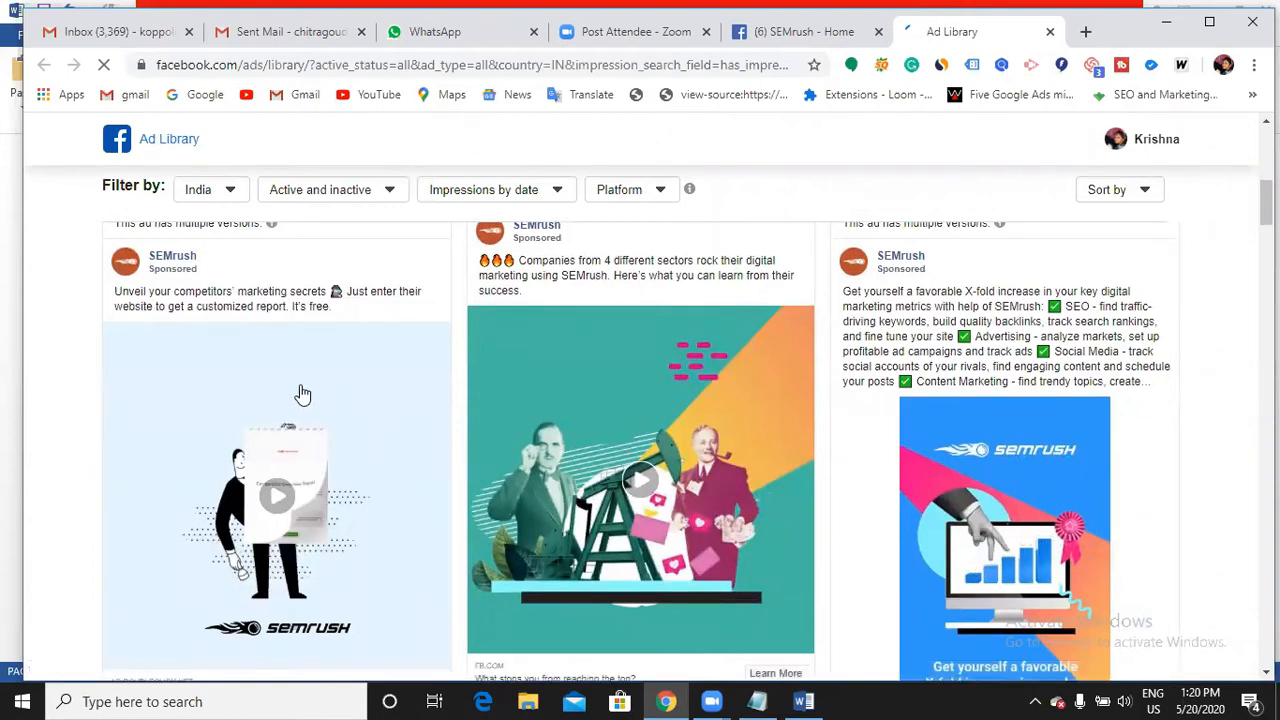
scroll(300, 394, down, 2)
scroll(1027, 410, down, 6)
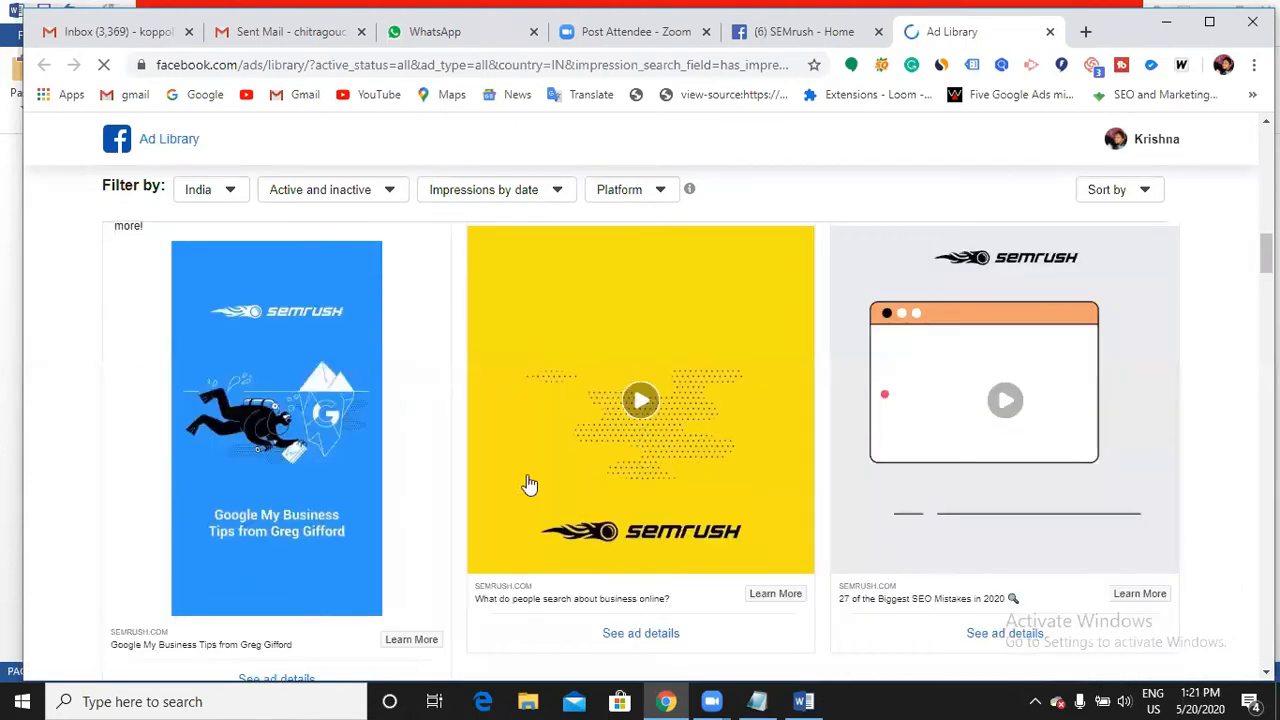
scroll(308, 430, down, 2)
scroll(308, 440, down, 4)
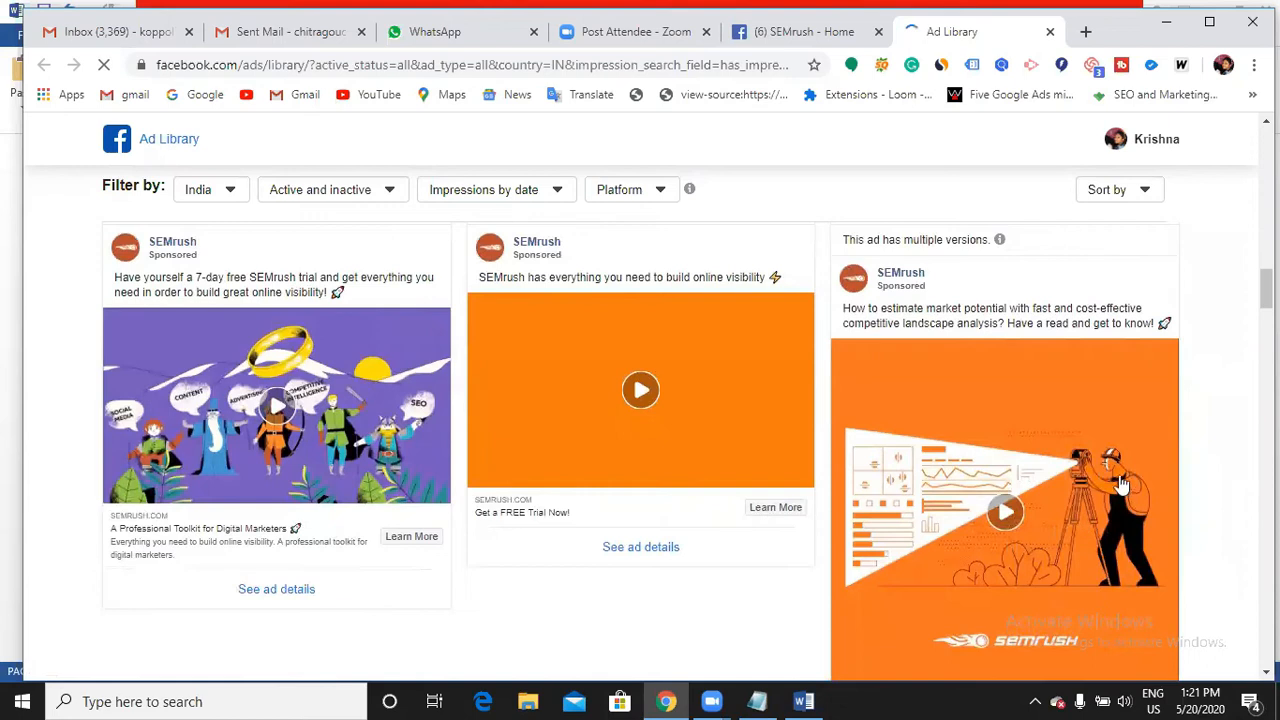
scroll(997, 514, down, 8)
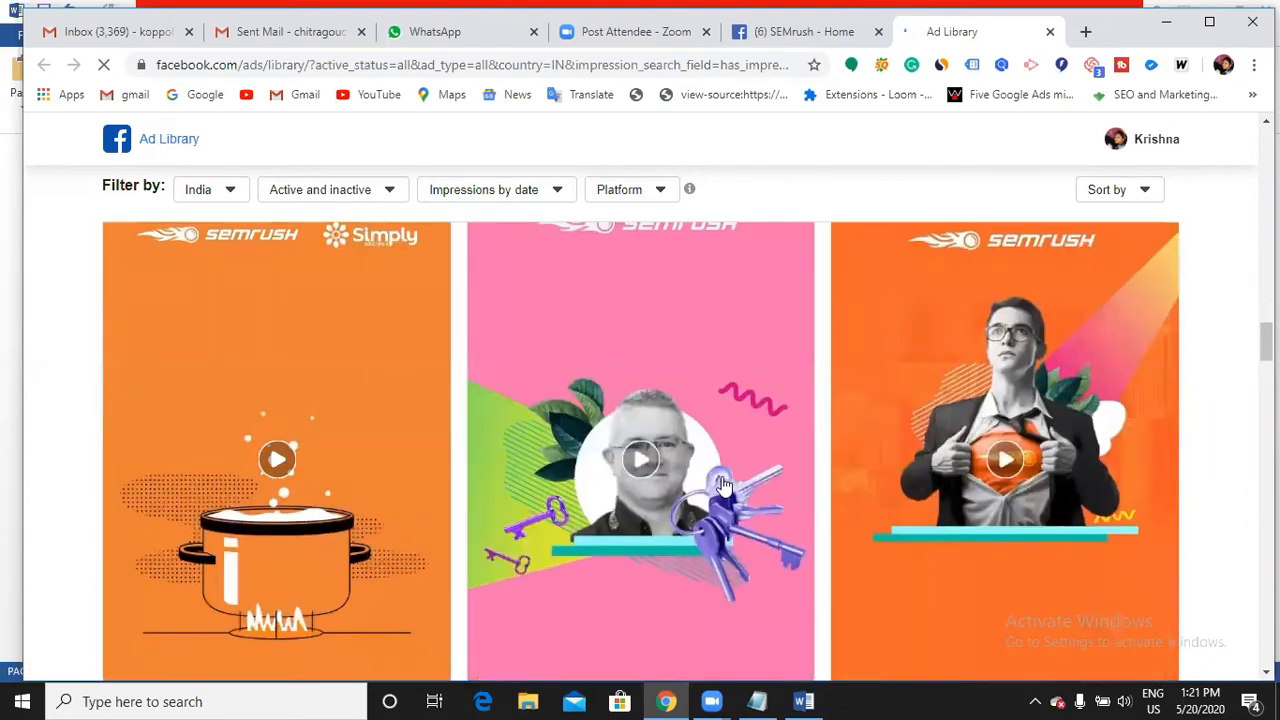
scroll(725, 485, down, 7)
scroll(725, 485, down, 10)
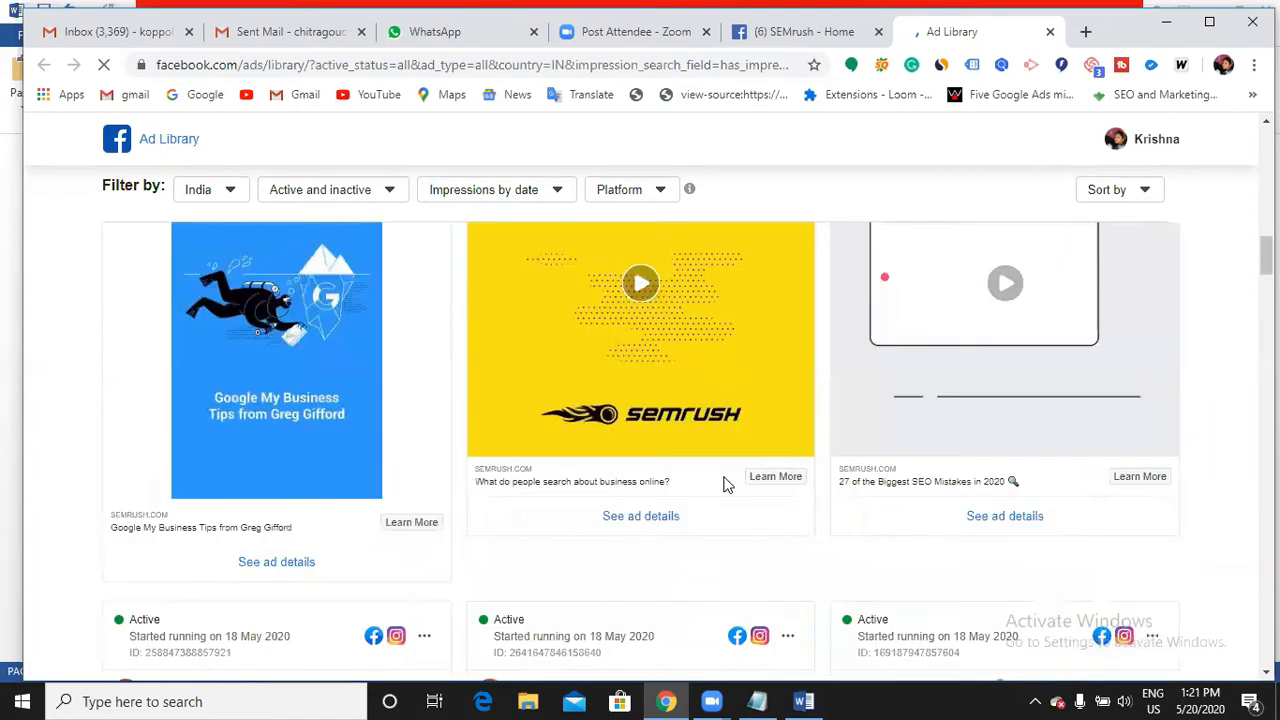
scroll(727, 485, up, 4)
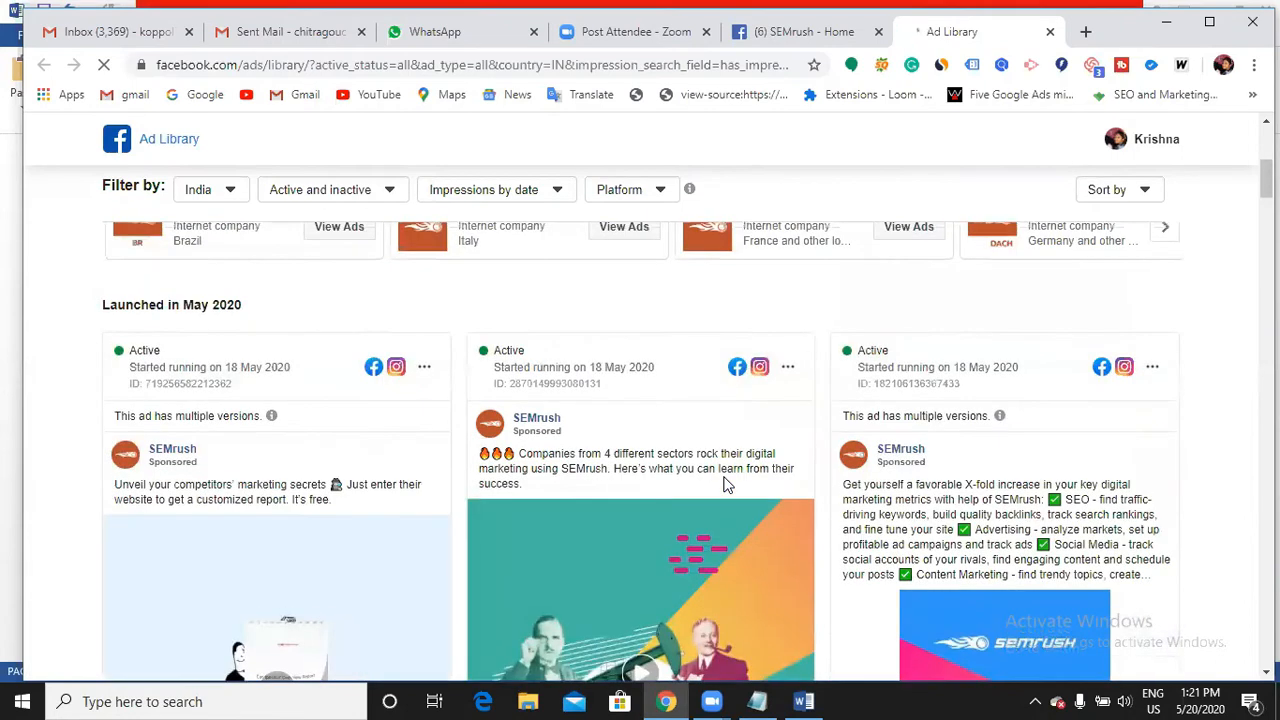
scroll(727, 485, up, 4)
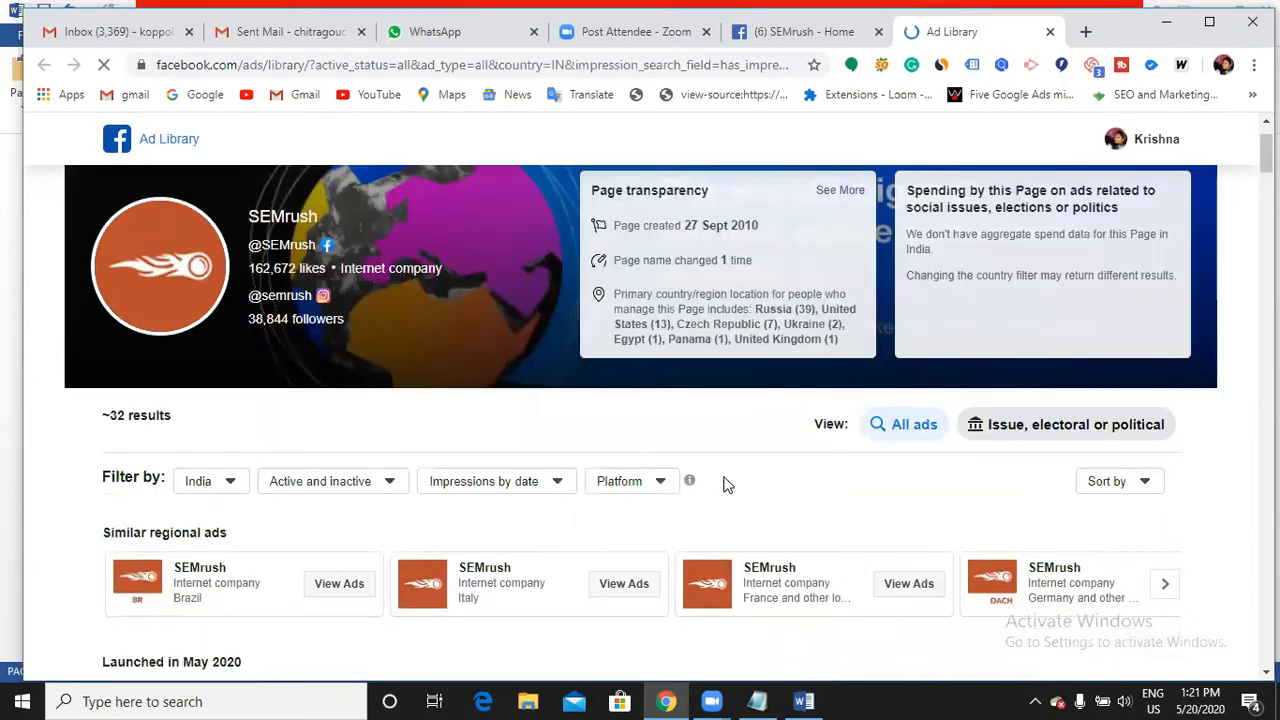
scroll(554, 351, down, 6)
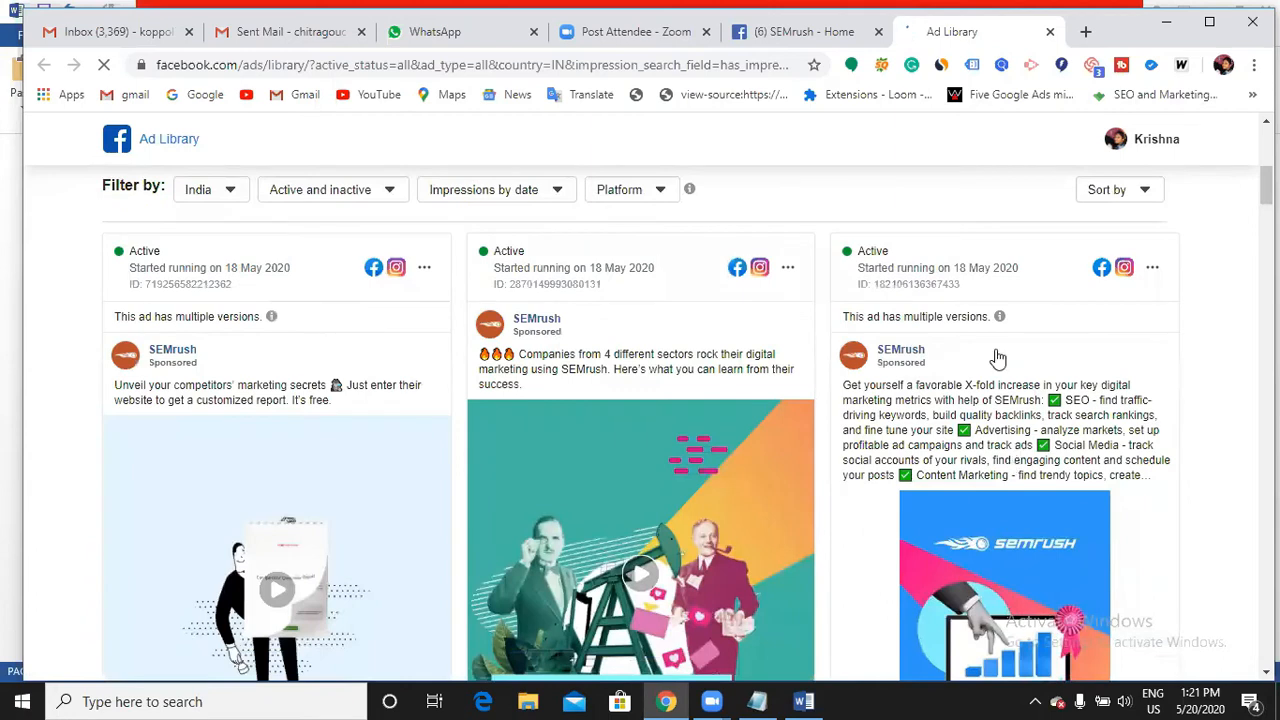
scroll(997, 358, down, 8)
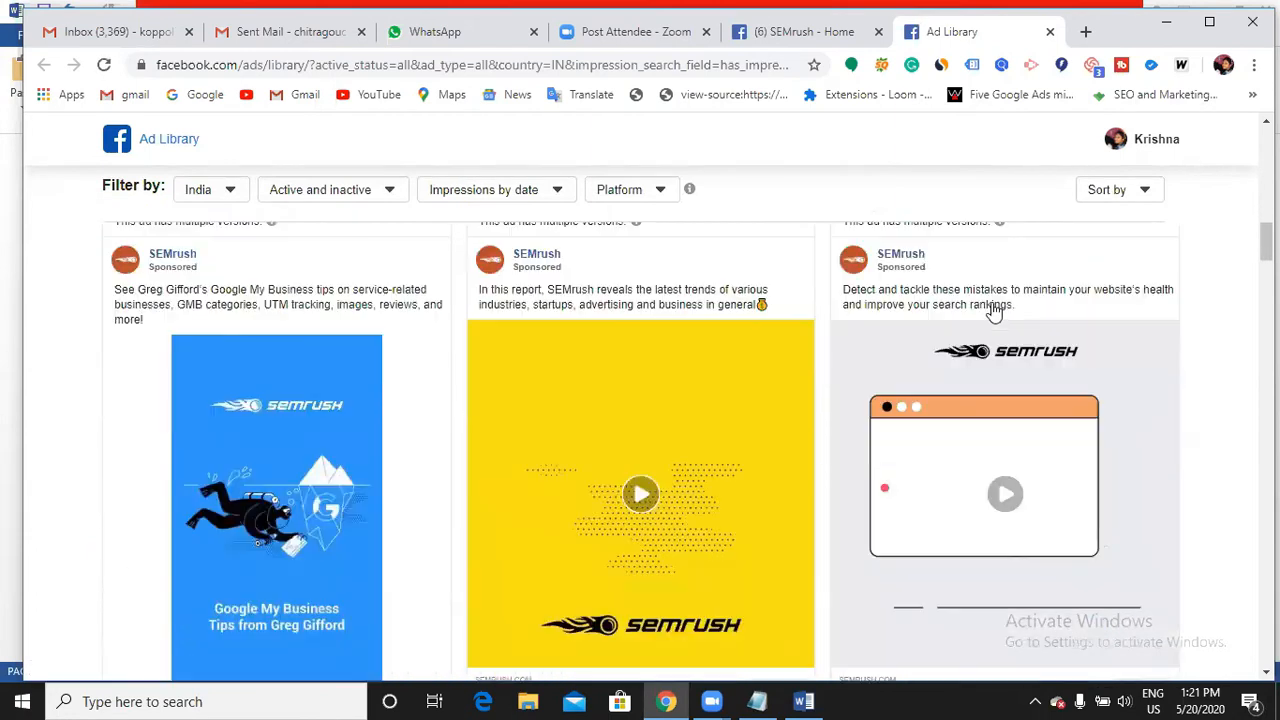
scroll(995, 312, down, 3)
scroll(995, 312, up, 6)
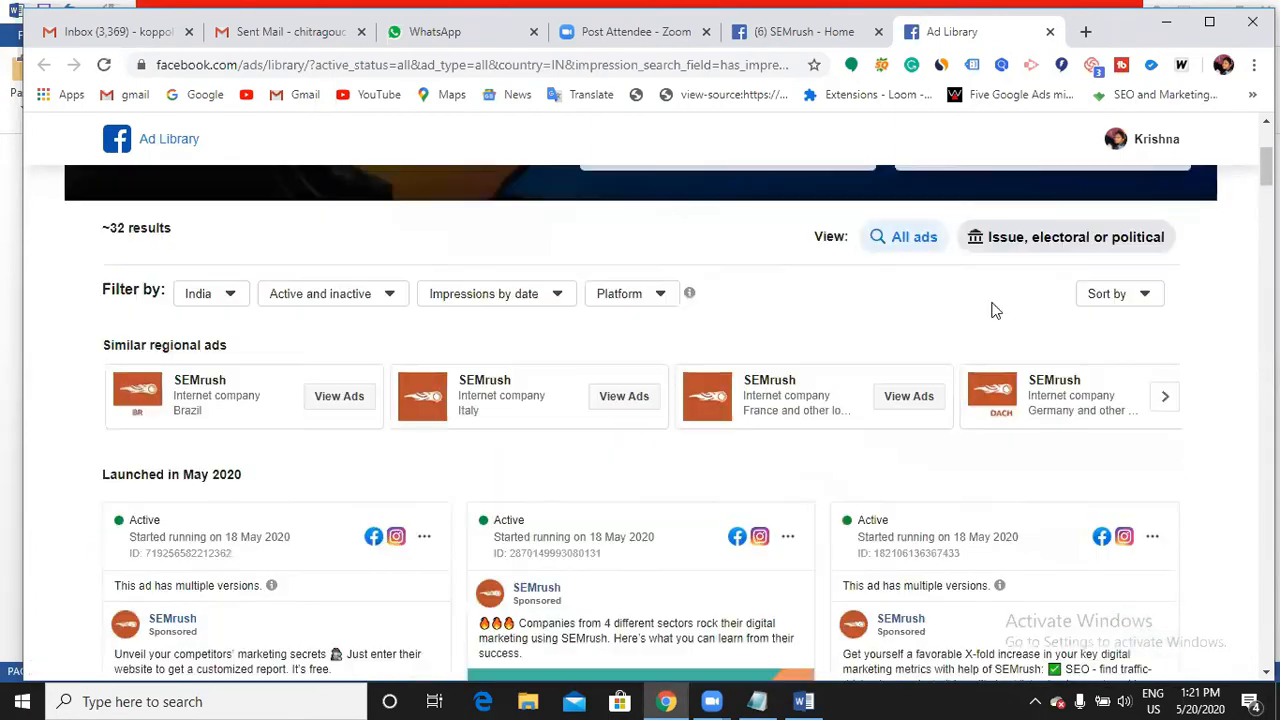
scroll(860, 646, up, 3)
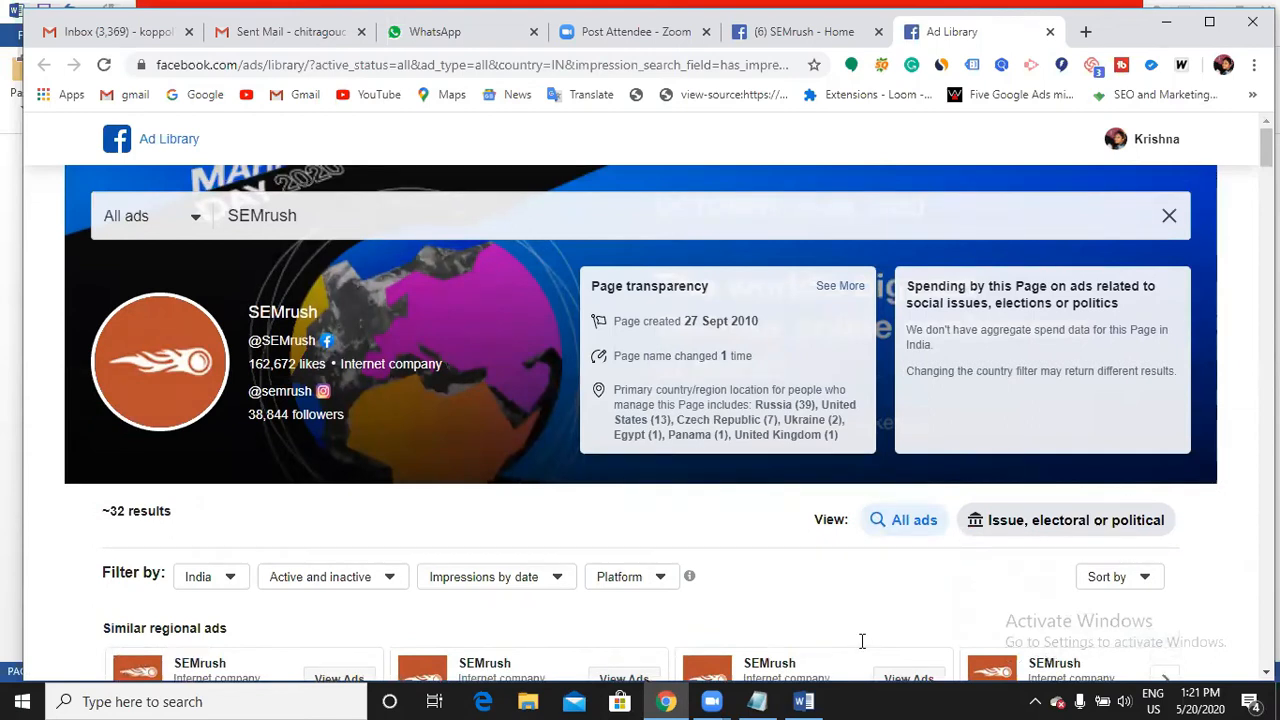
- Switch to the Notepad notes and start a new line below "Creative designs"
key(alt+Tab)
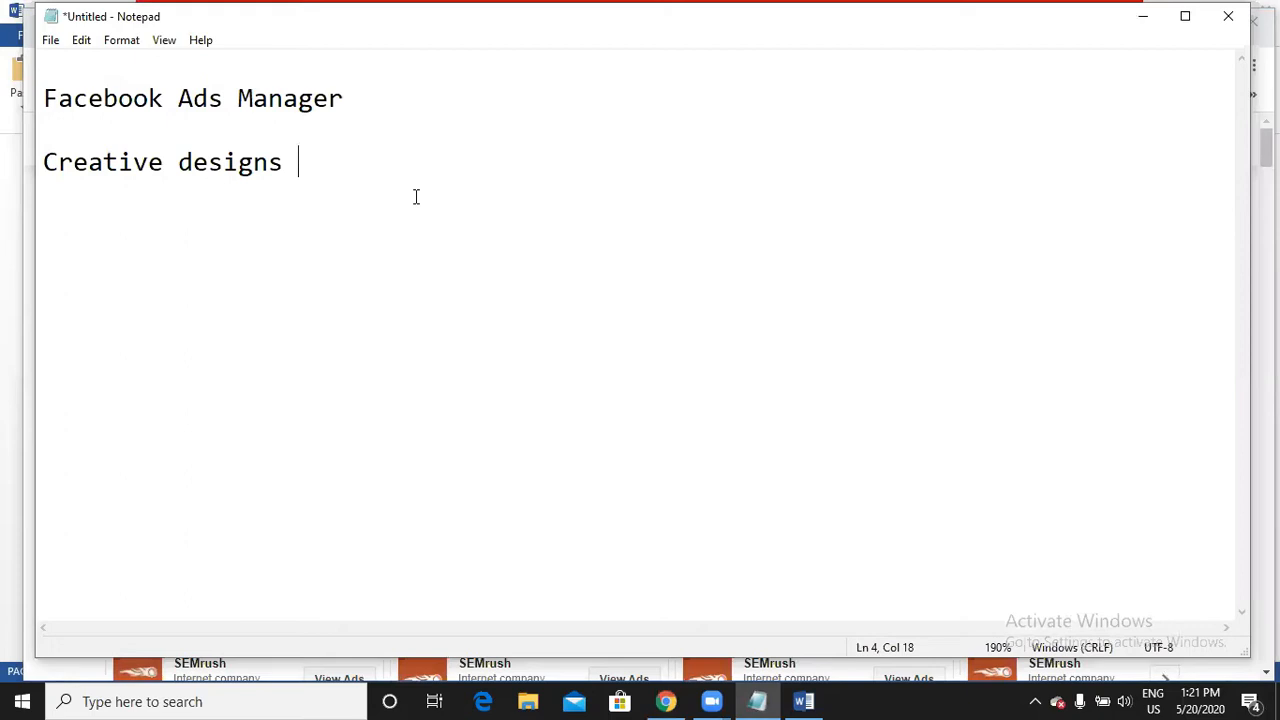
key(Return)
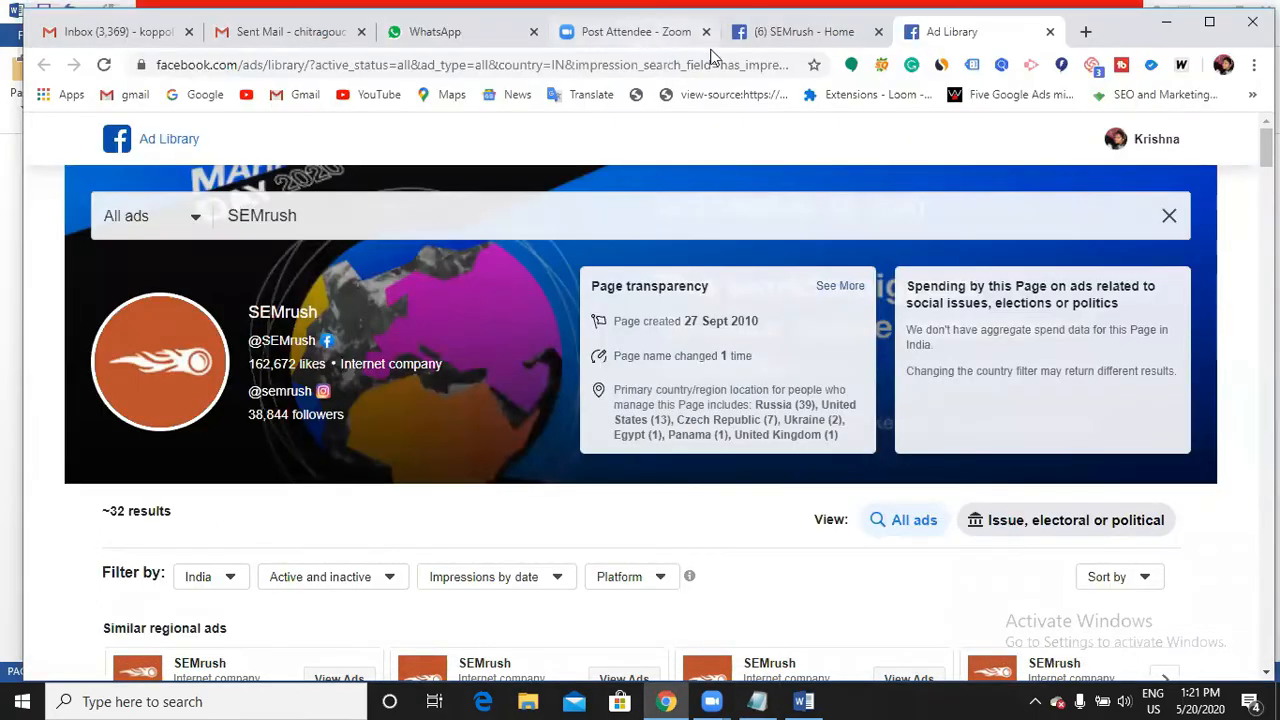
- Return to the SEMrush page in the browser, close its transparency details and open your own Facebook profile
click(797, 31)
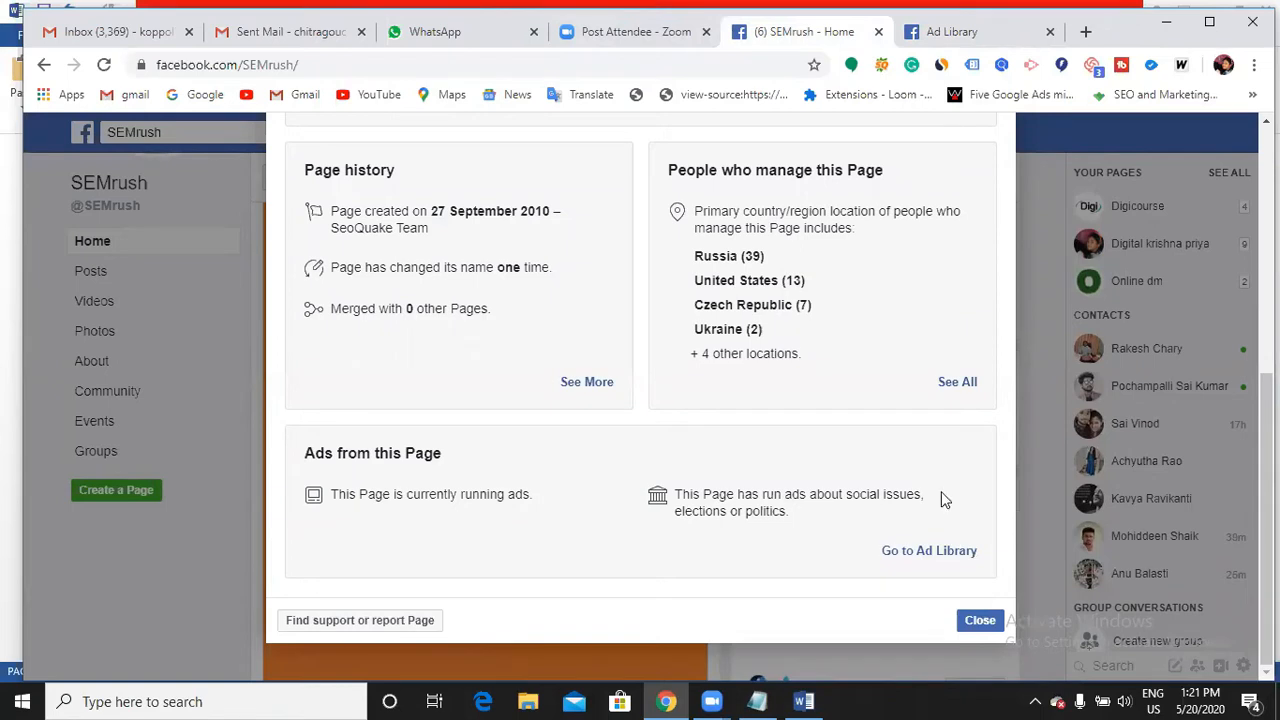
key(Escape)
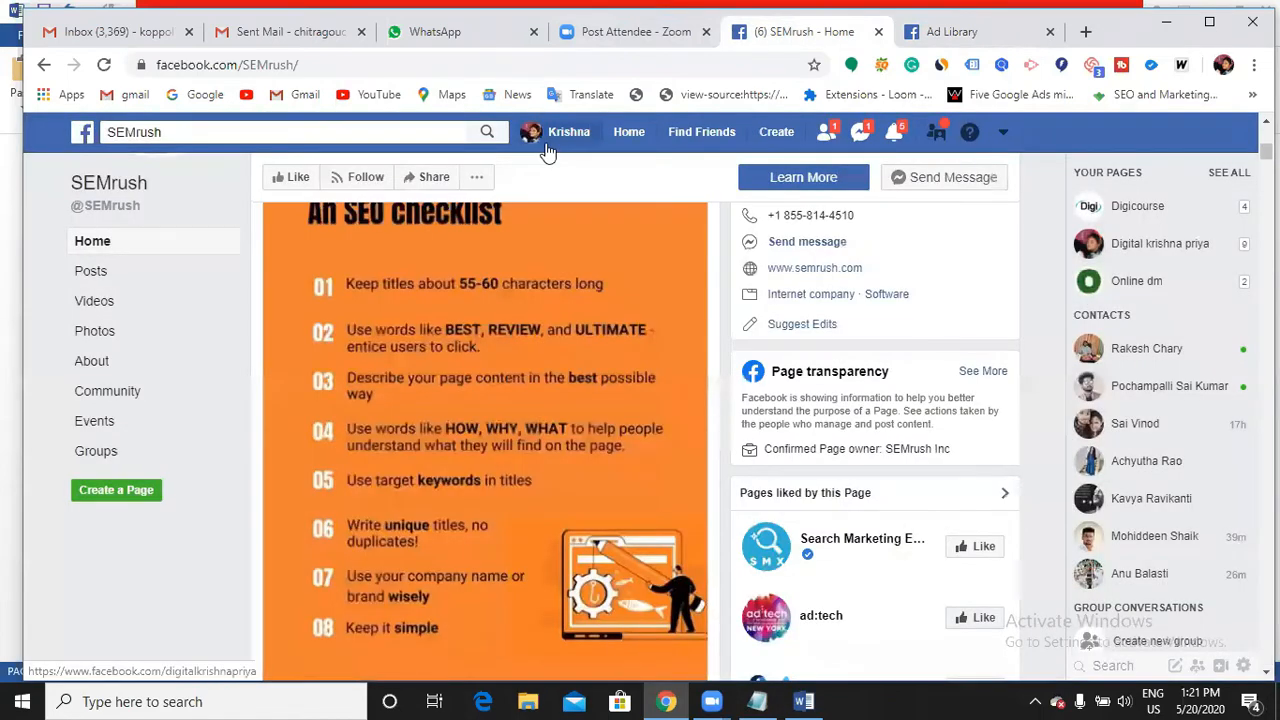
click(549, 134)
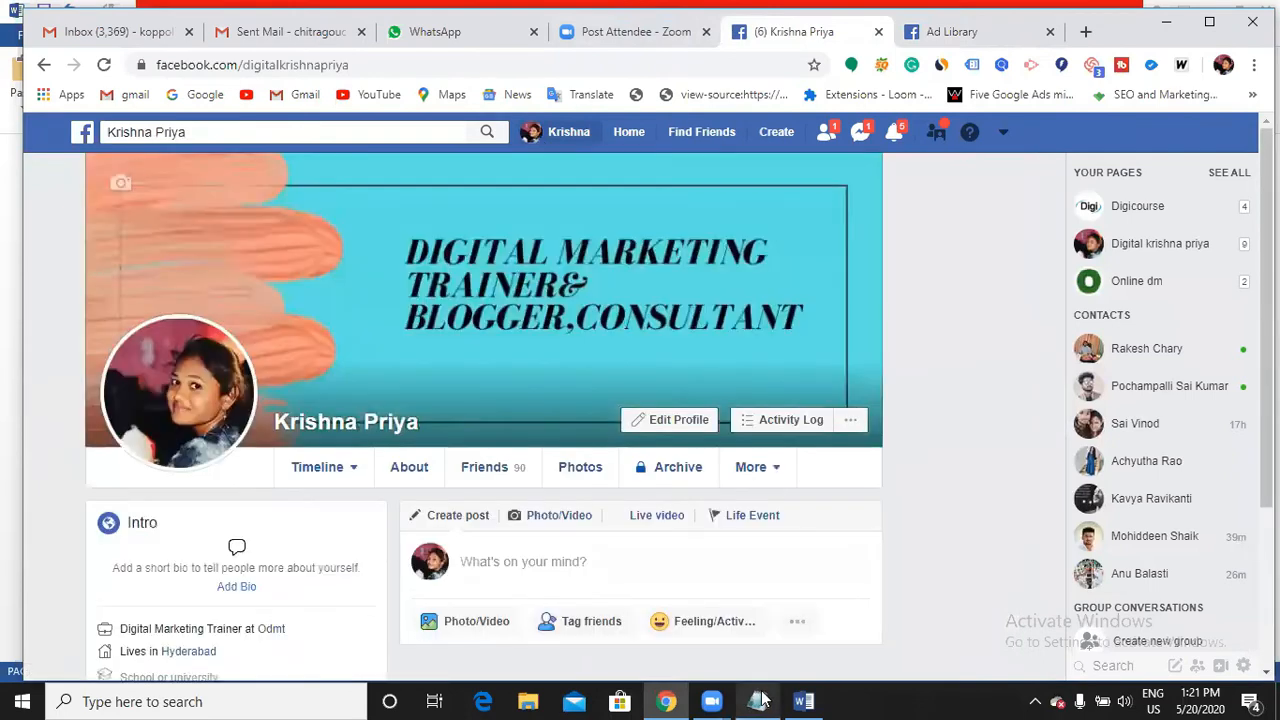
- Add "page.." below "Creative designs" in the Notepad notes, leaving a blank line between, and minimise Notepad
click(758, 699)
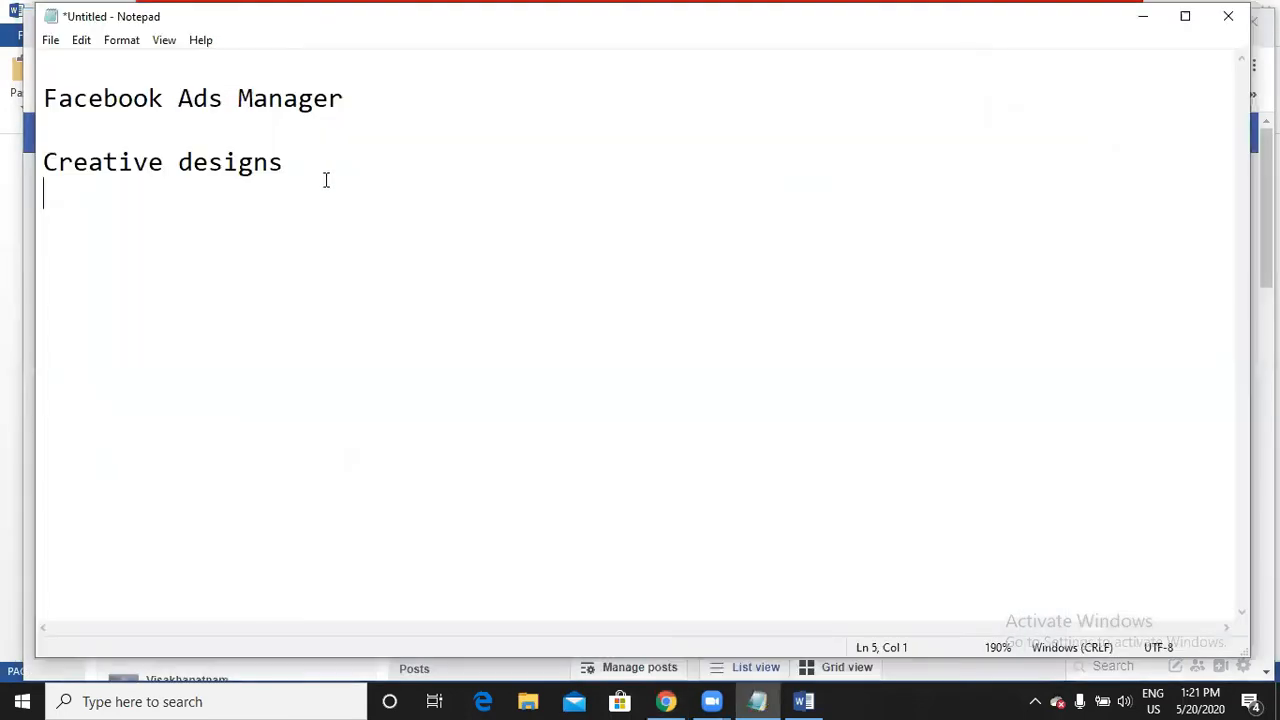
key(Return)
text(page)
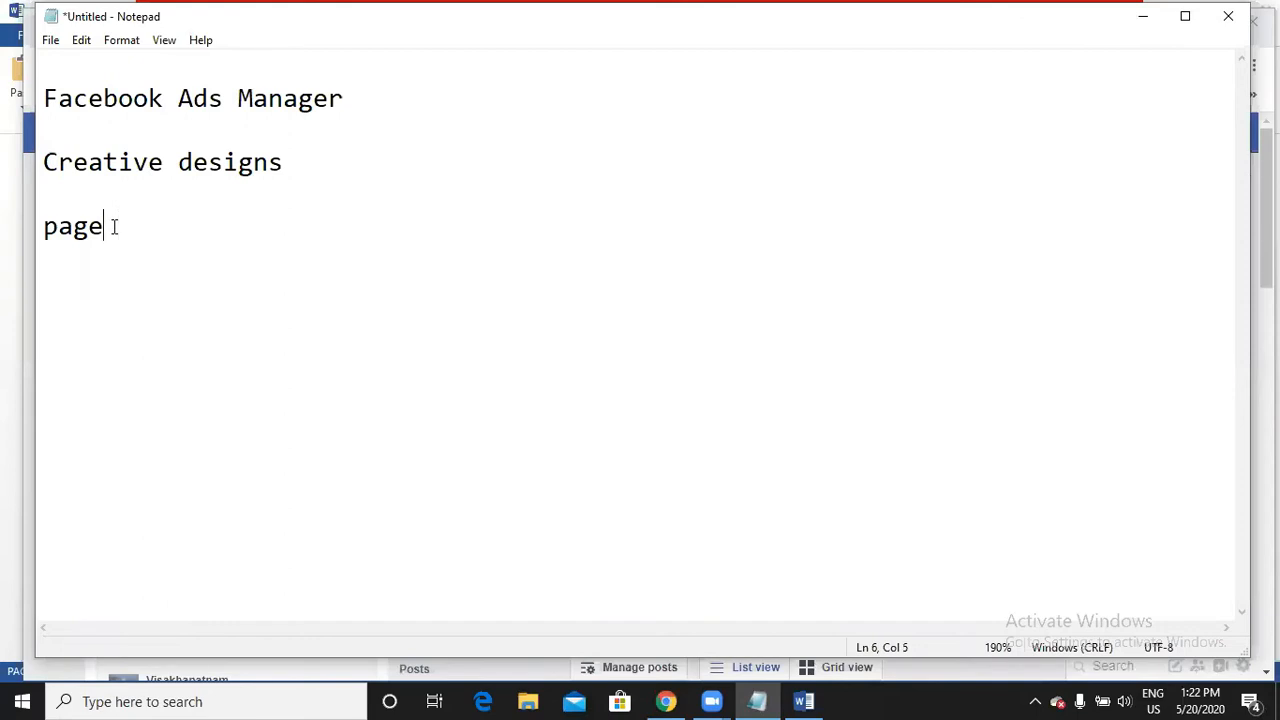
text(..)
click(1146, 20)
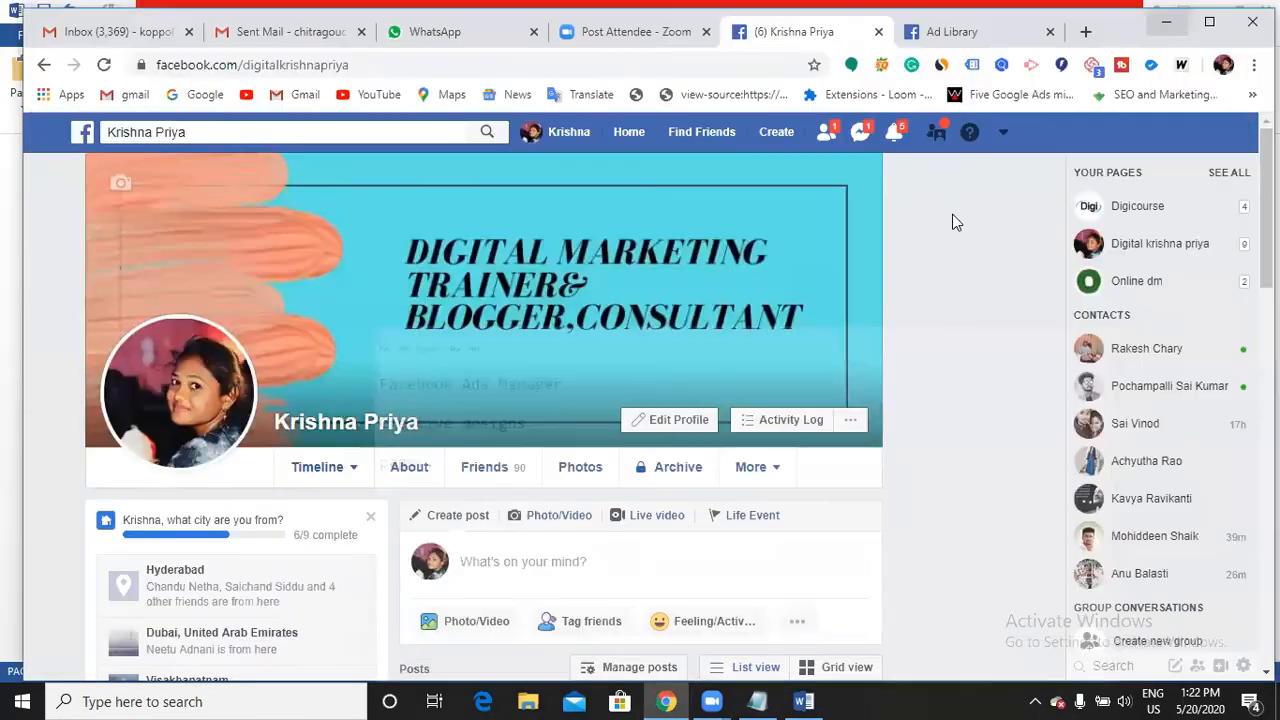
- Start creating a Facebook ad in Ads Manager, choosing to start again instead of continuing the earlier draft
click(778, 133)
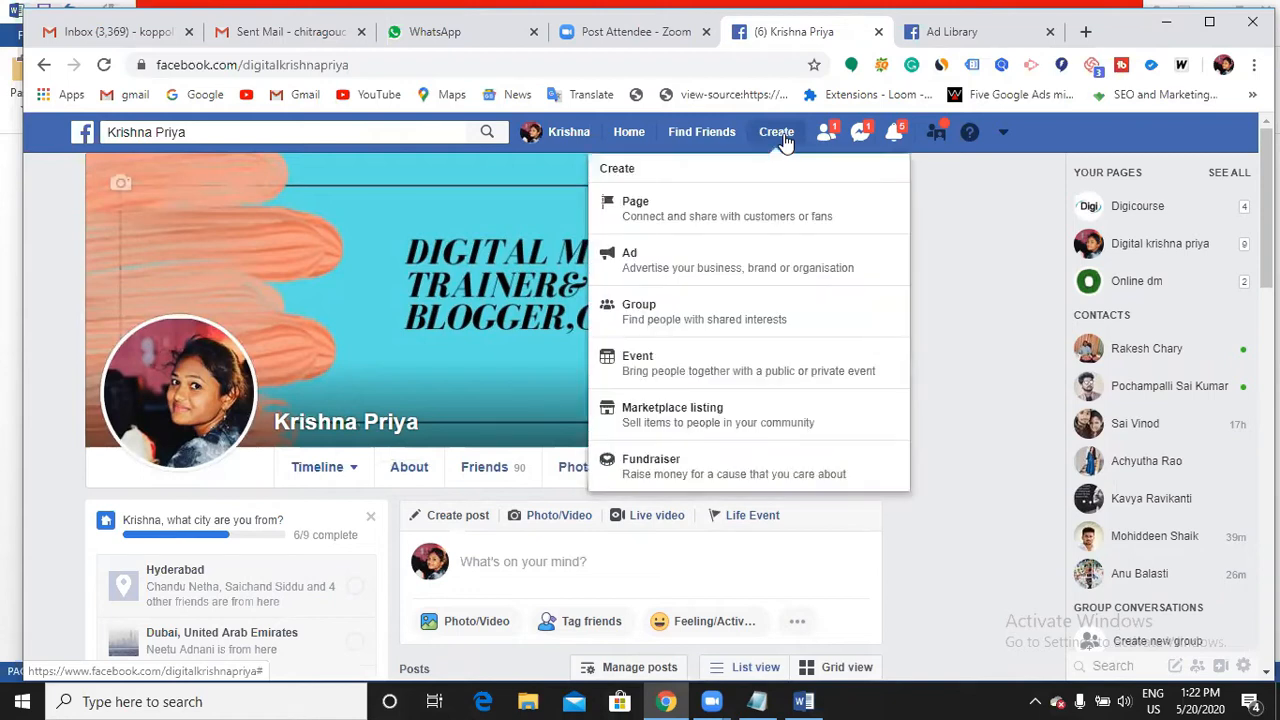
click(763, 265)
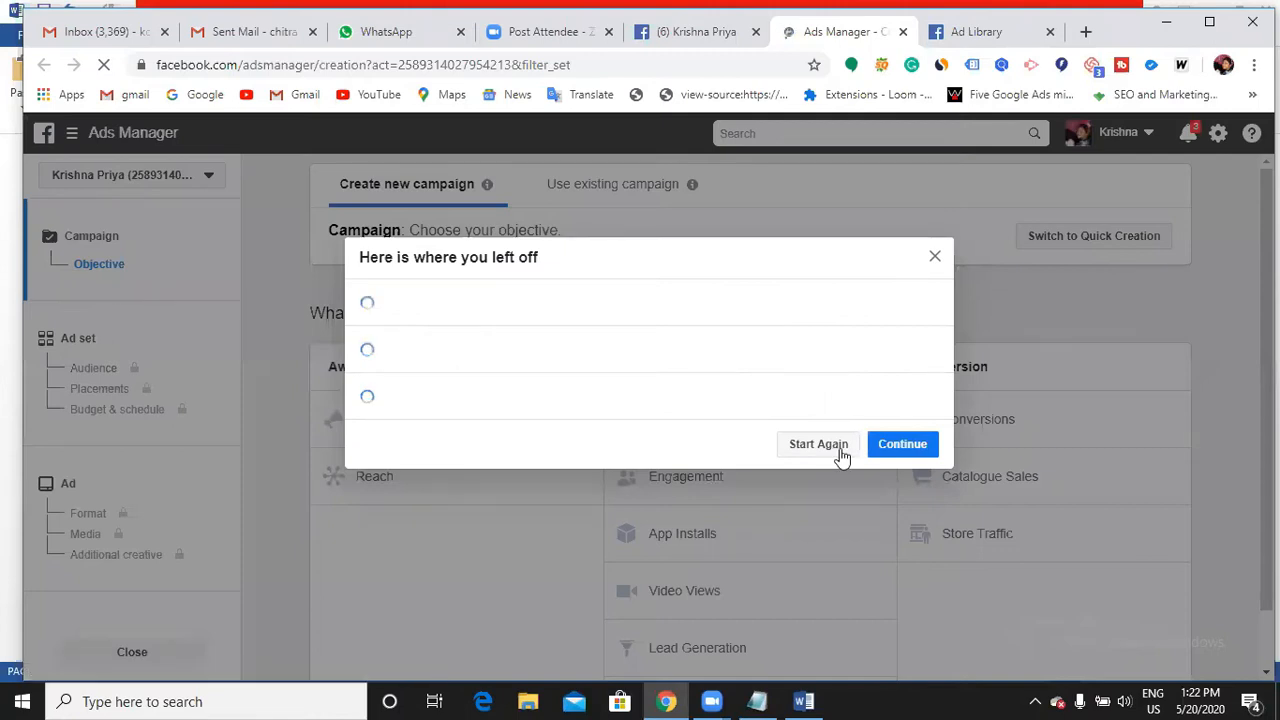
click(836, 450)
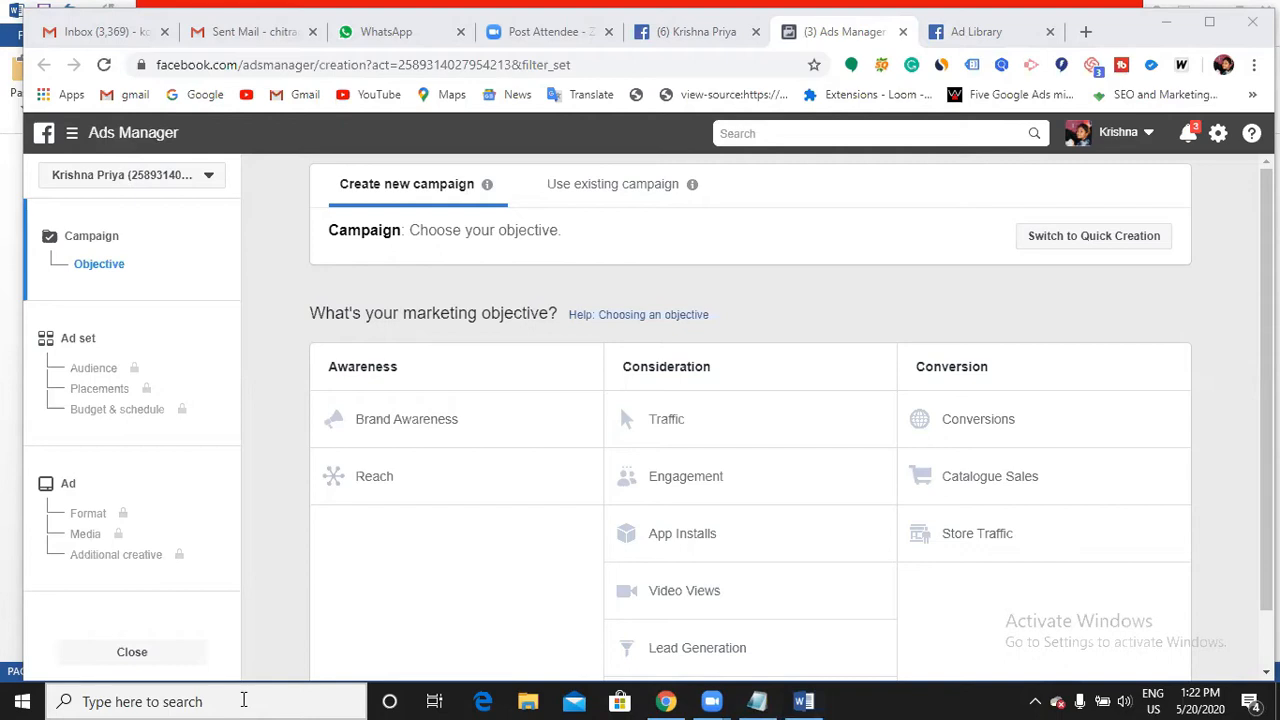
- Search Windows for "Paint" and open the Paint app
click(243, 700)
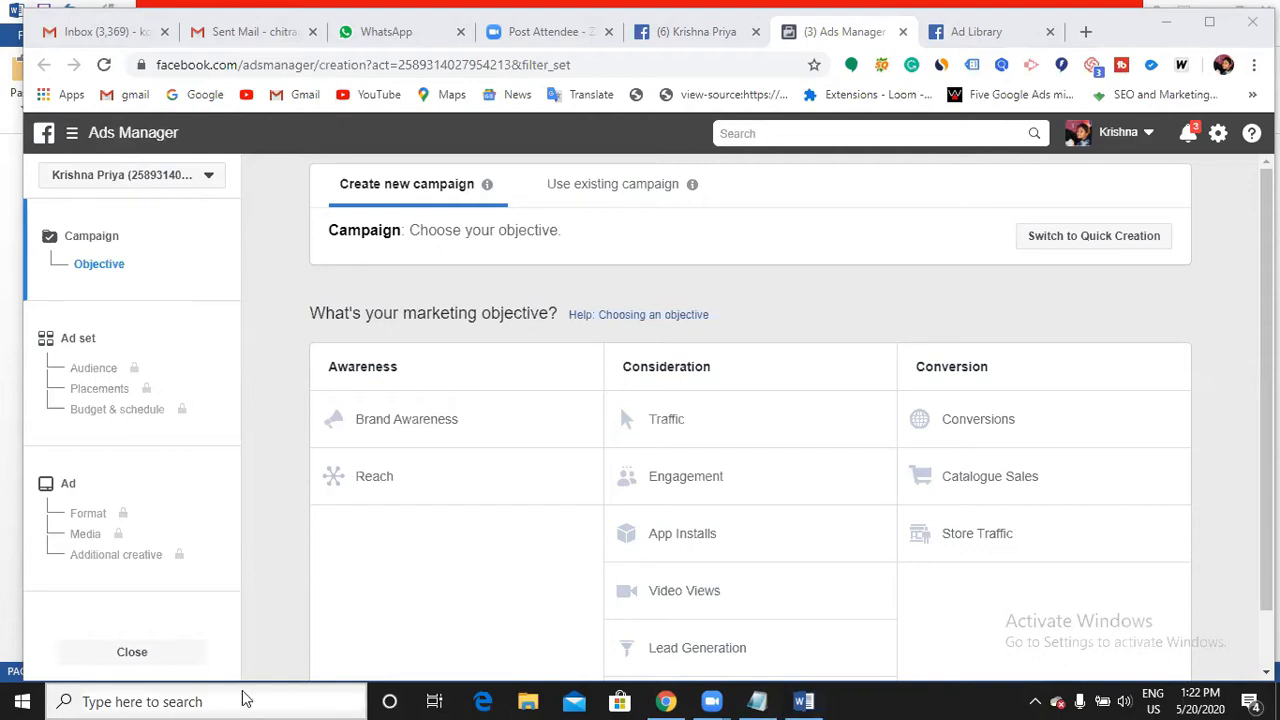
text(Paint)
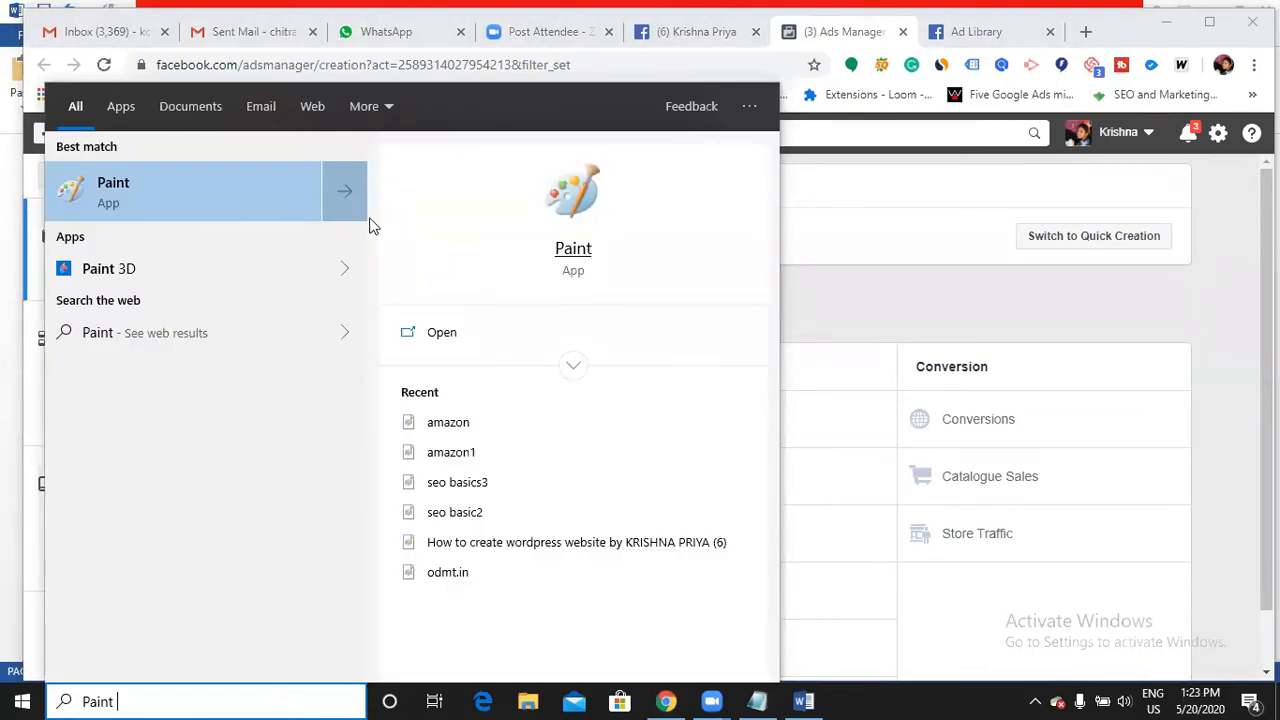
click(425, 340)
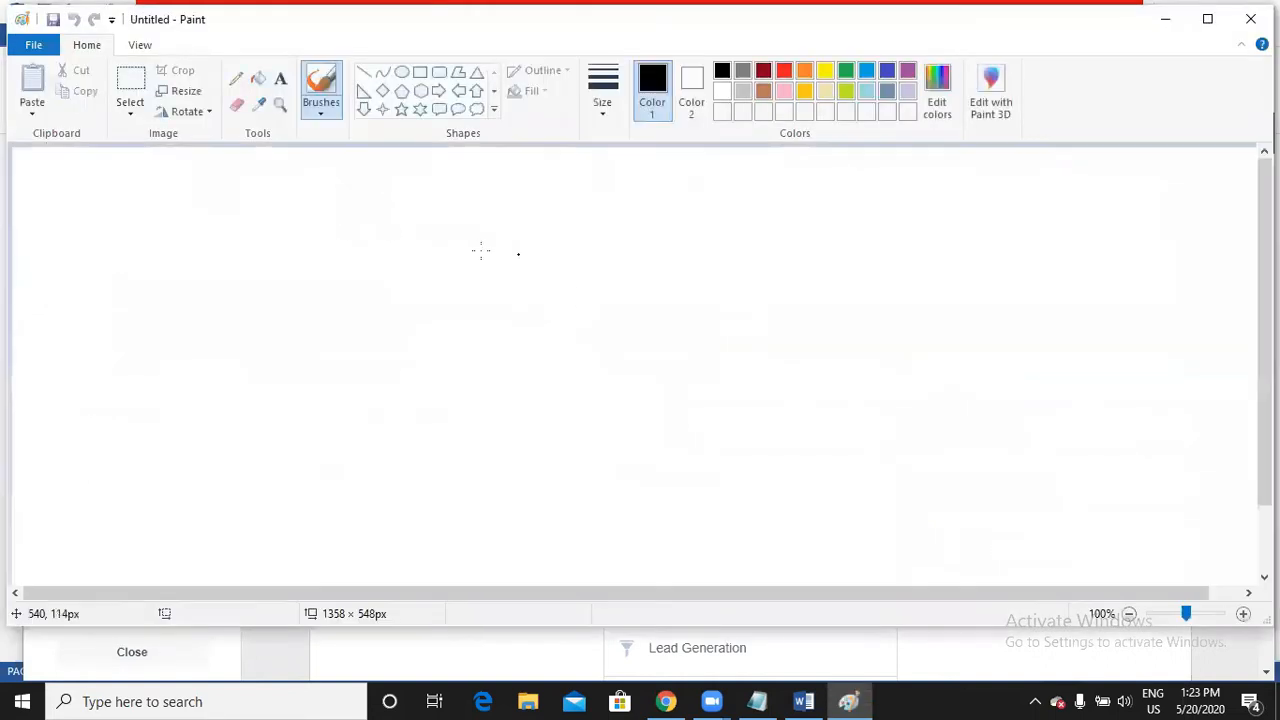
- Draw two outlined rectangles stacked near the canvas's upper centre, the lower one about 168 × 68 px
click(420, 74)
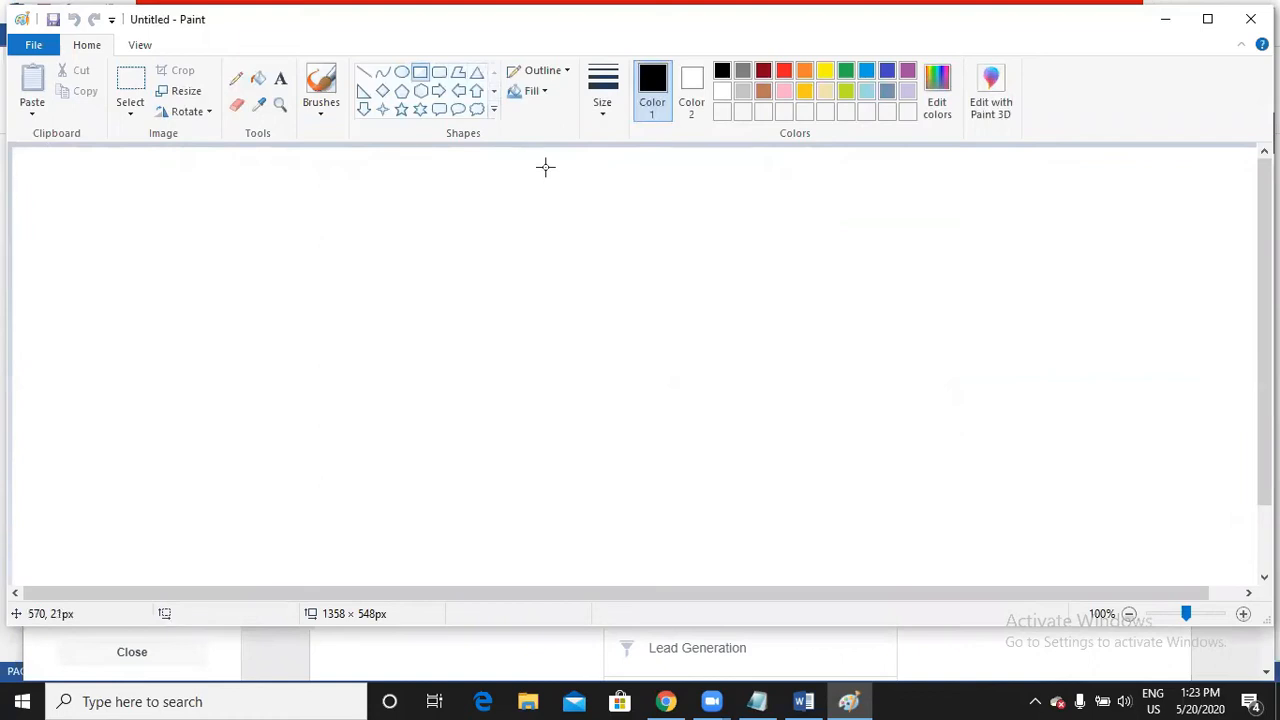
drag(506, 160, 666, 226)
drag(508, 248, 666, 310)
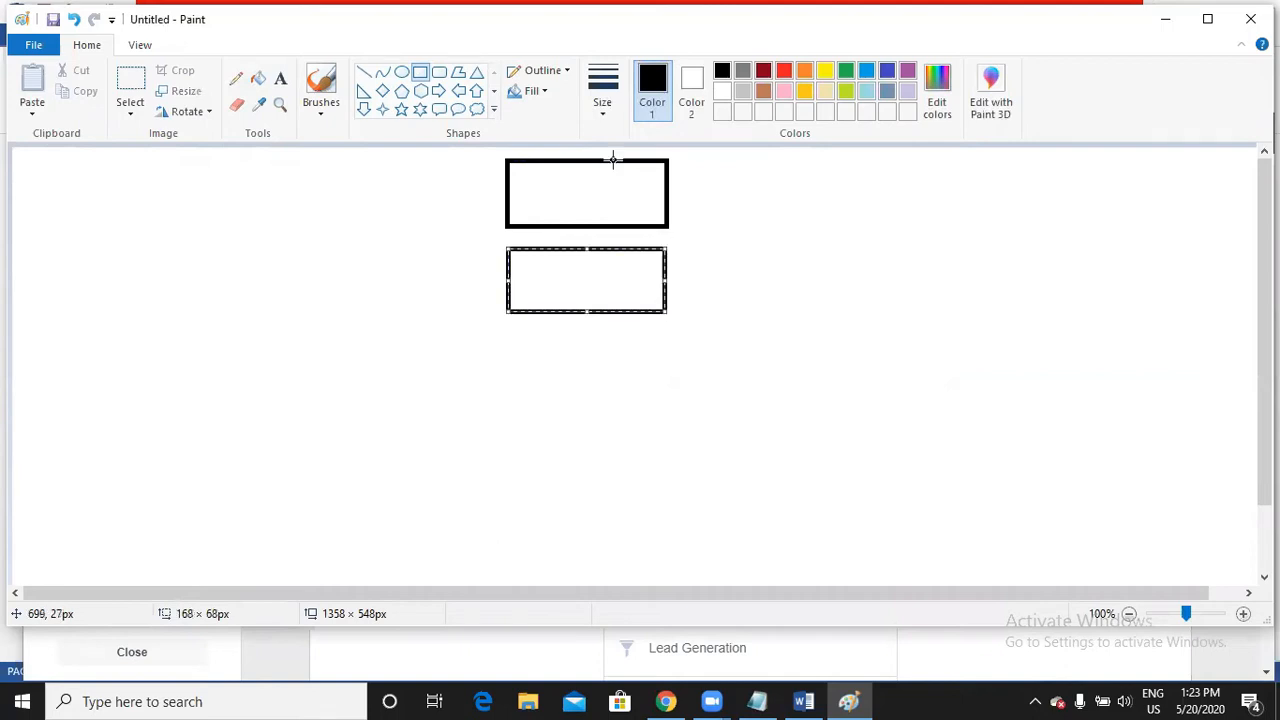
click(551, 319)
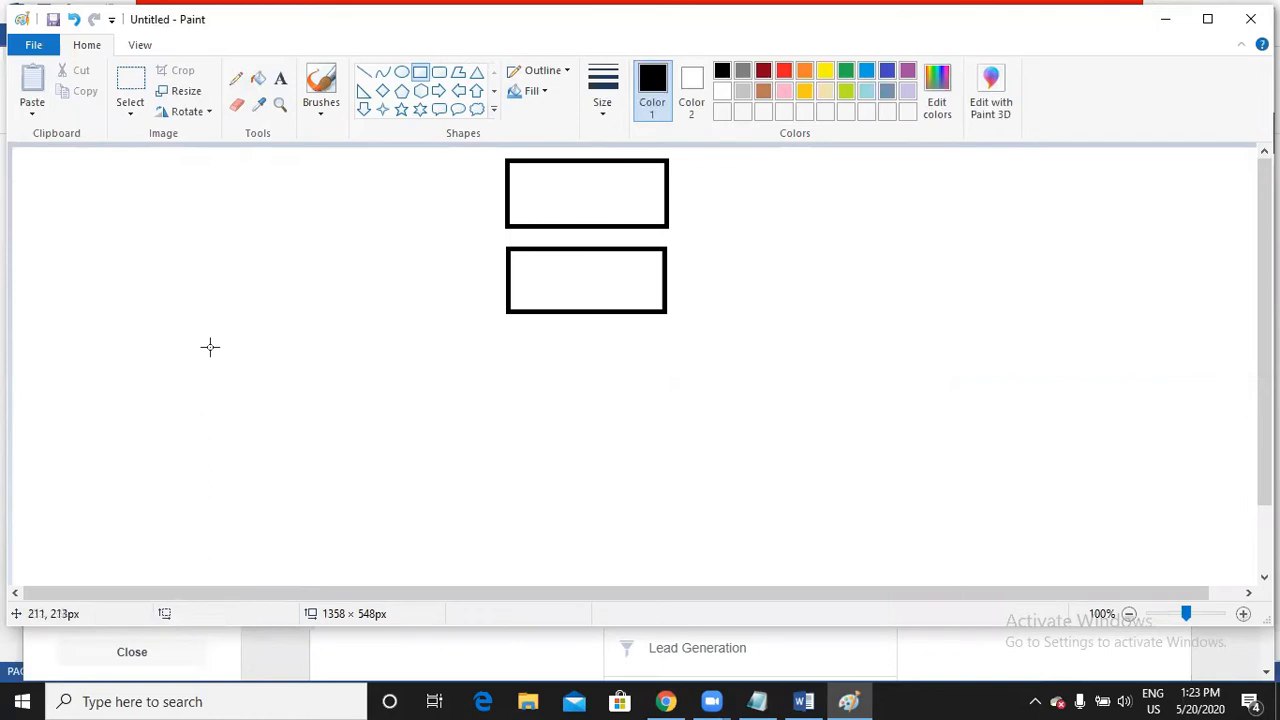
- Draw a row of four smaller rectangles below the central stack, two on each side, the rightmost about 122 × 58 px
mouse_move(191, 340)
mouse_down()
mouse_move(283, 377)
mouse_move(303, 403)
mouse_up()
drag(345, 339, 444, 398)
drag(731, 339, 837, 395)
drag(881, 334, 999, 390)
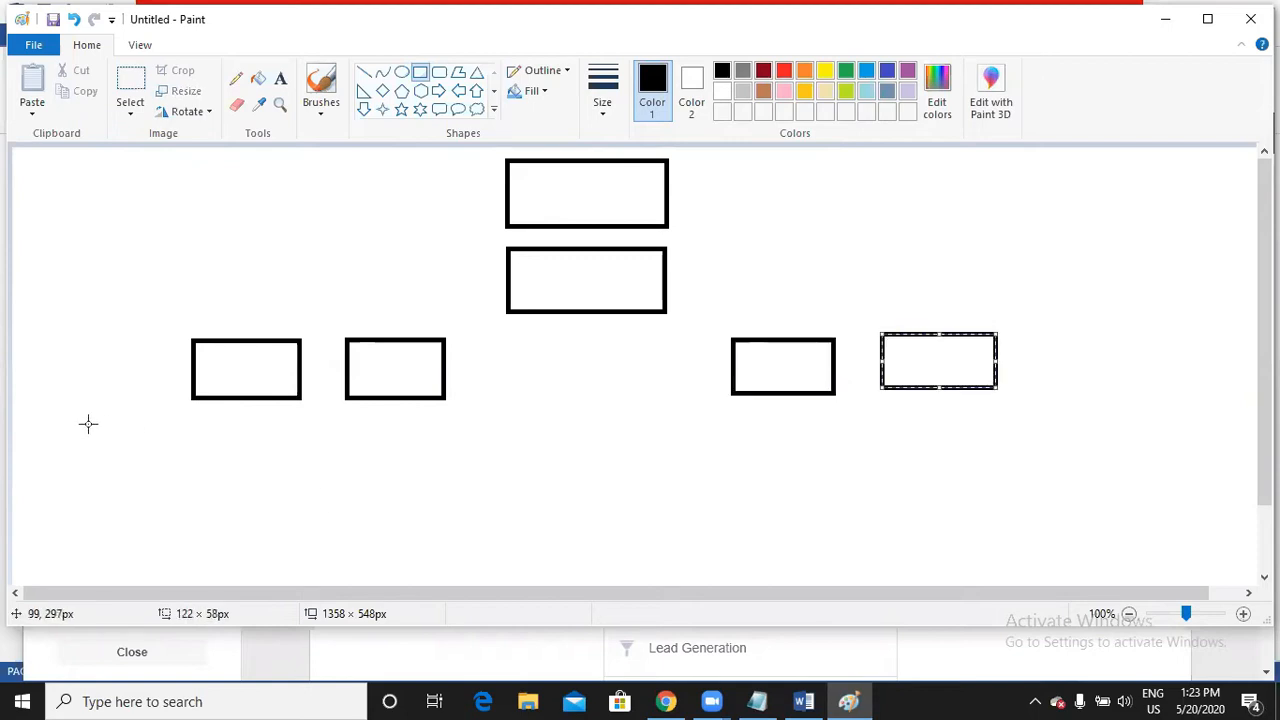
- Draw a row of three rectangles below the left-hand pair and two smaller ones beneath the leftmost of them
drag(57, 421, 145, 473)
drag(186, 421, 262, 466)
drag(309, 423, 390, 470)
drag(30, 500, 85, 543)
drag(108, 501, 166, 538)
click(252, 158)
- Draw four small up arrows from the lower-left rectangles to the ones above them, the last about 21 × 25 px
click(477, 91)
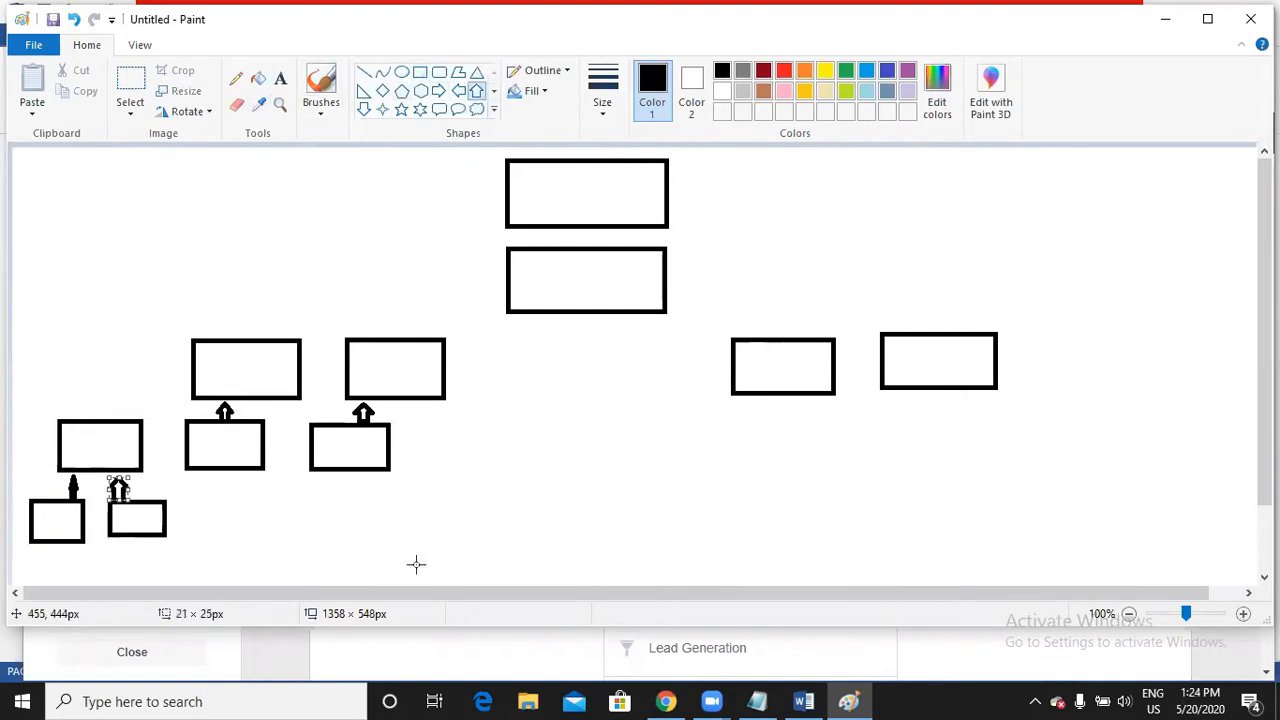
click(409, 566)
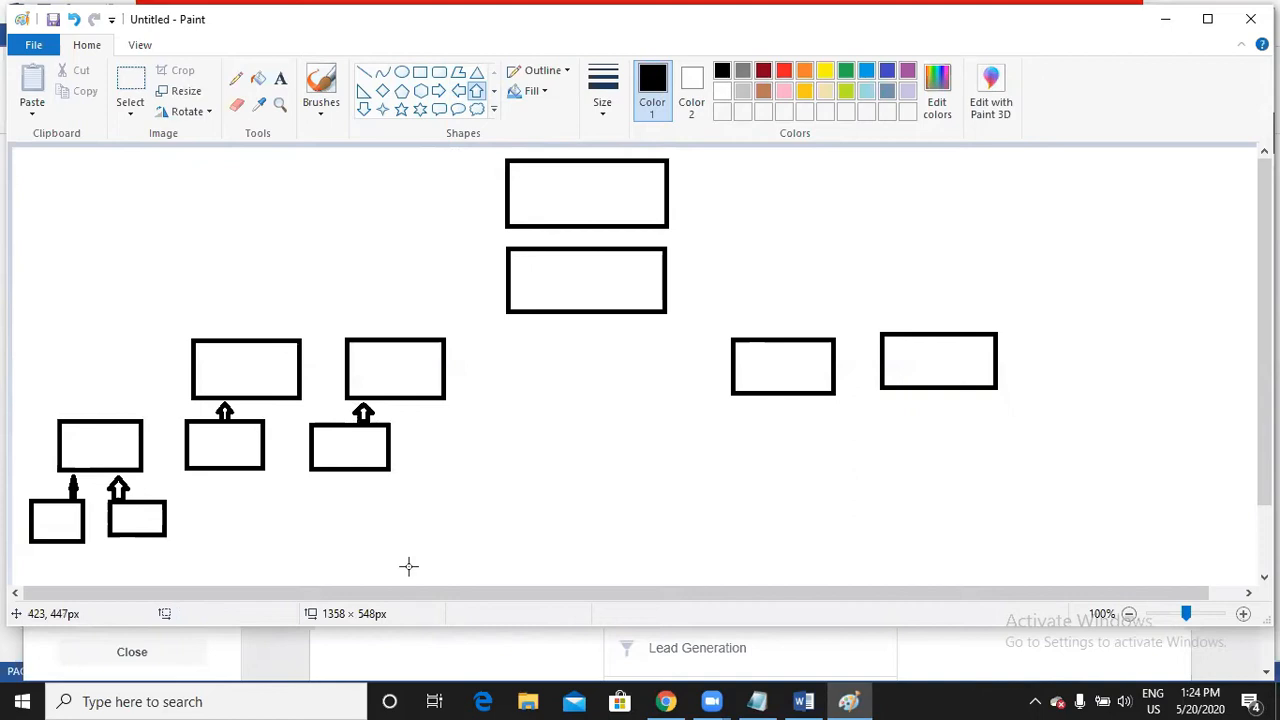
- Add the text "10,000" beside the rightmost rectangle
click(280, 79)
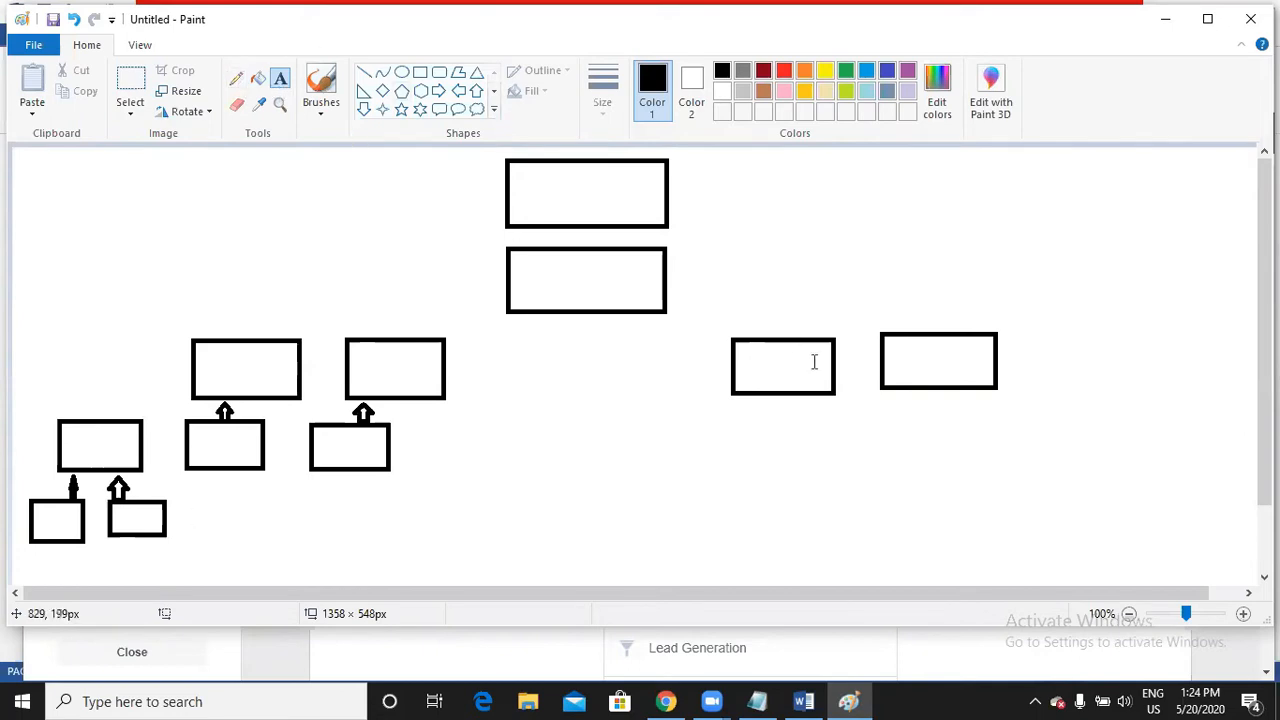
click(1015, 360)
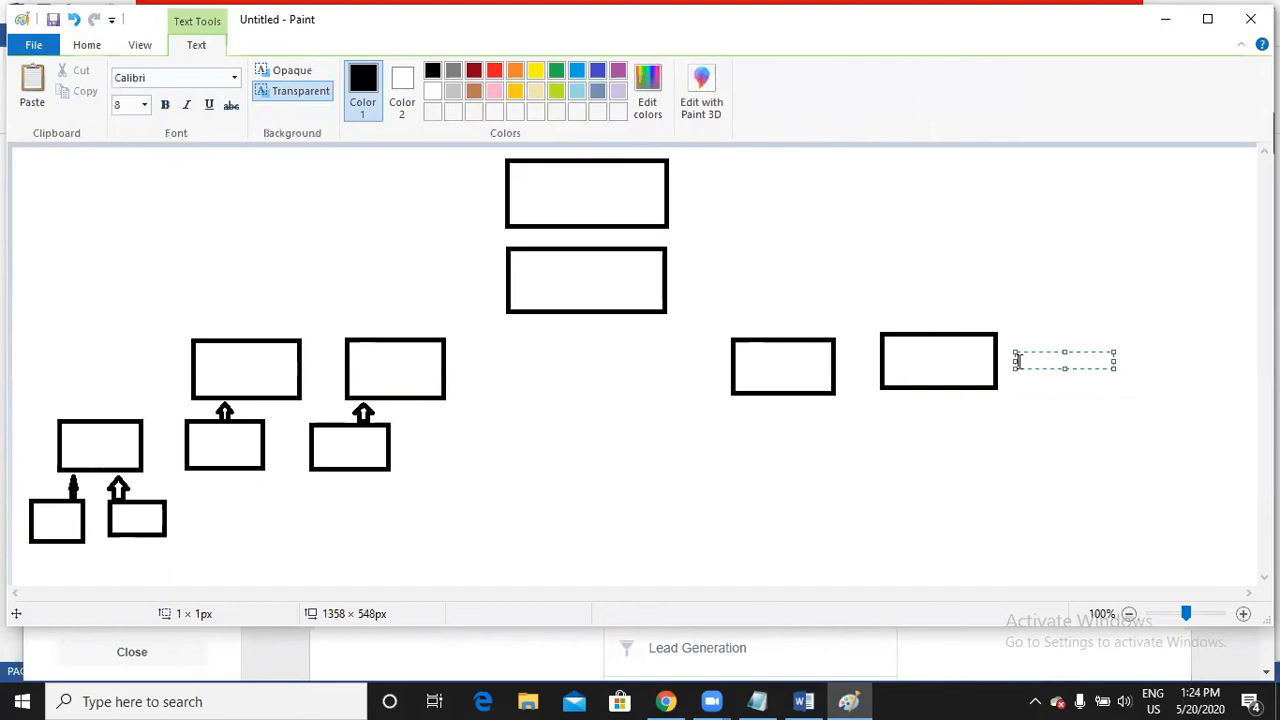
text(10,000)
click(1014, 463)
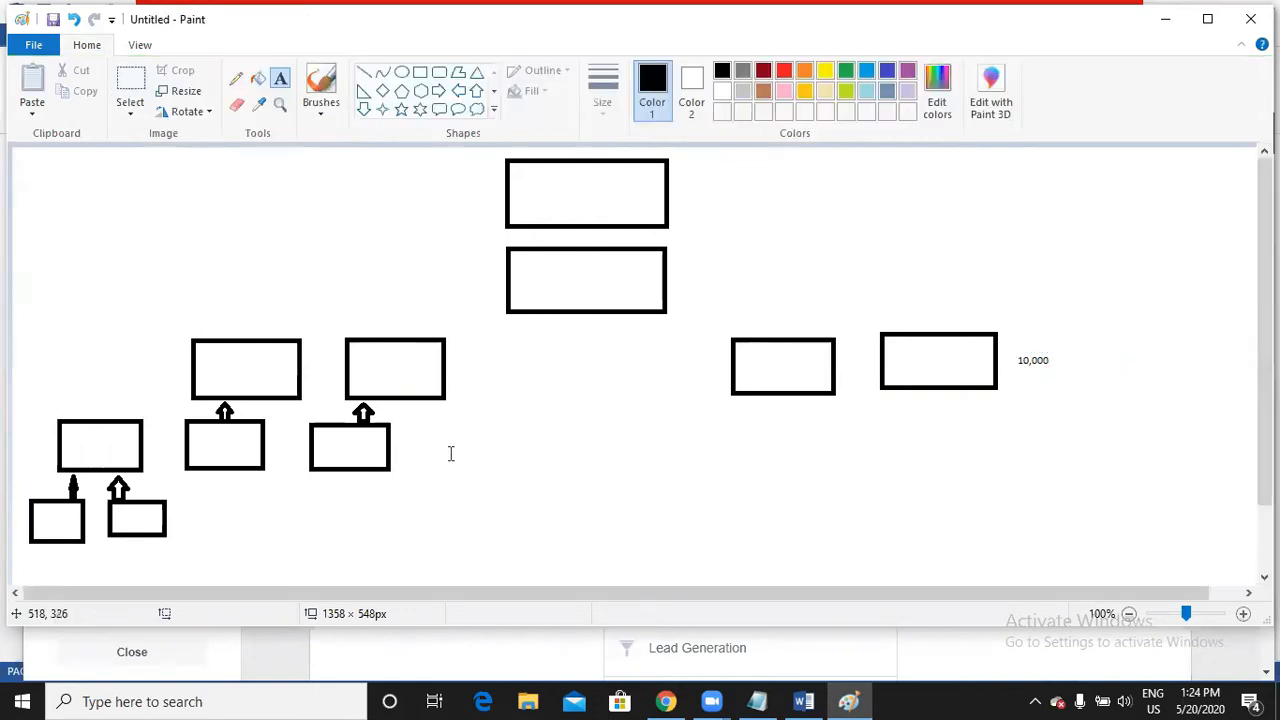
- Add the text "10,000" beside the third lower-left rectangle and "50" beside the smallest rectangle pair below it
click(397, 443)
text(10,000)
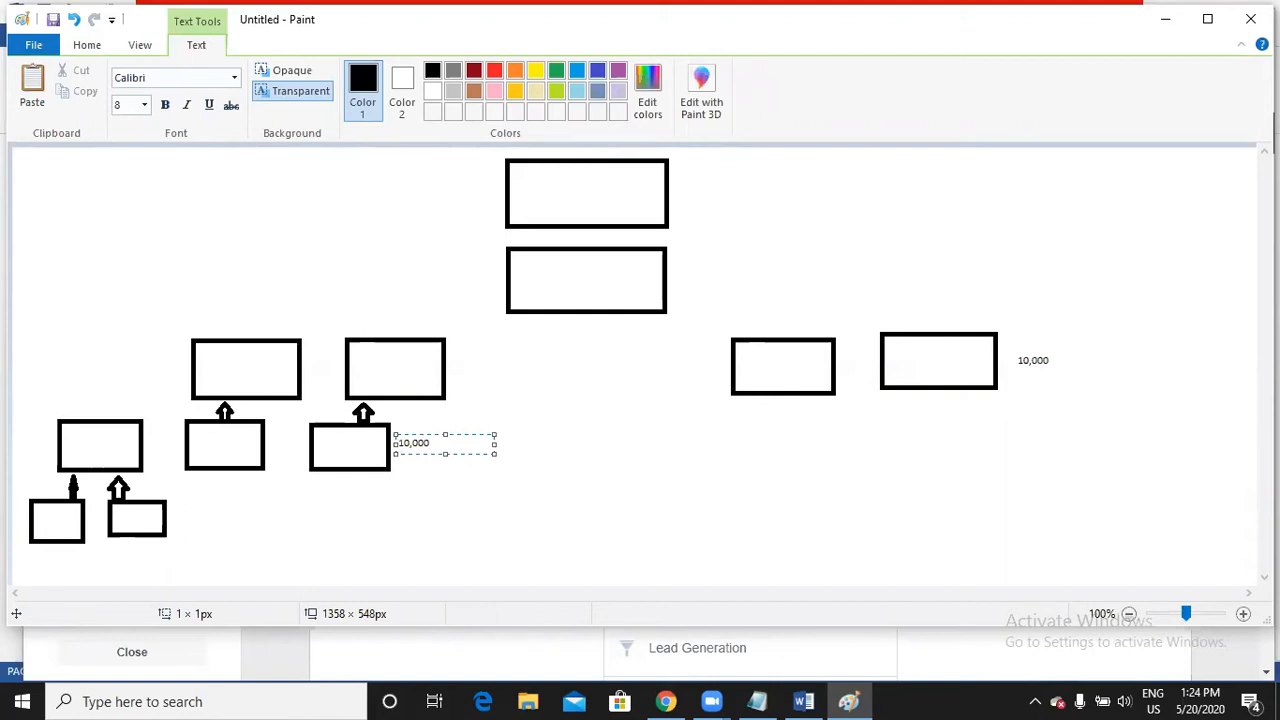
click(178, 518)
click(178, 518)
text(50)
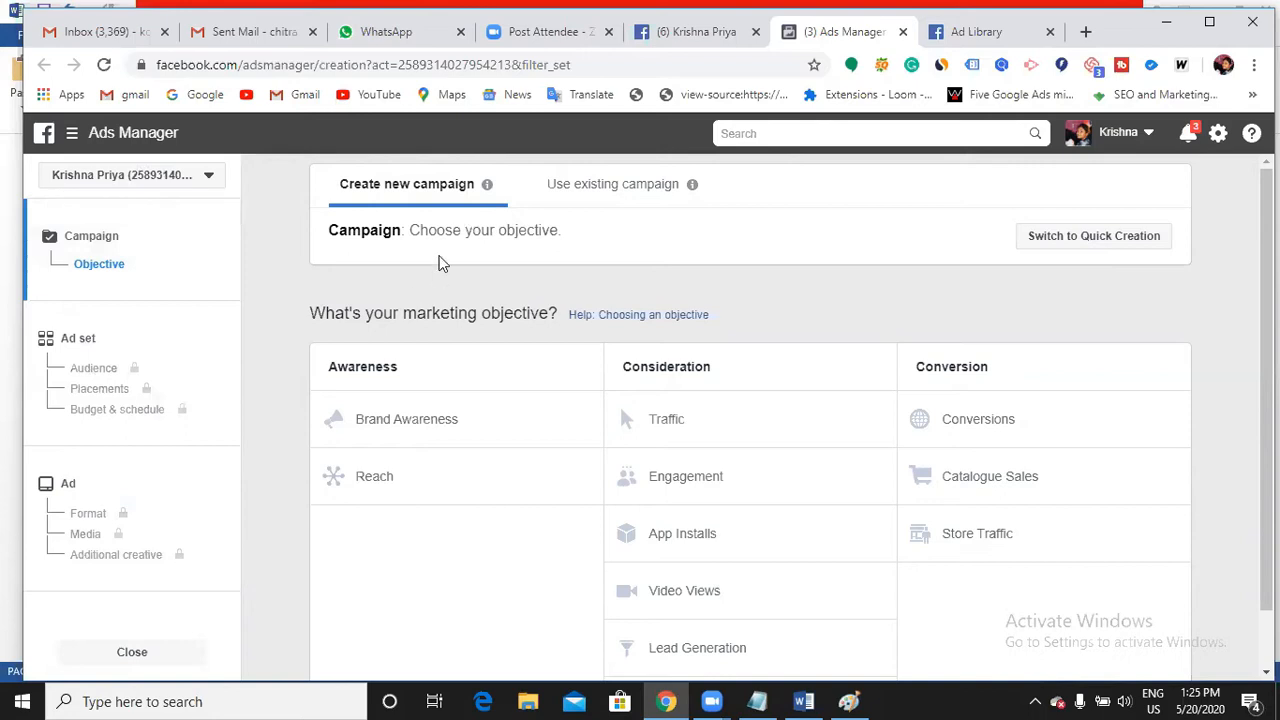
- Switch to Ads Manager and choose Traffic as the campaign's marketing objective
scroll(440, 360, down, 1)
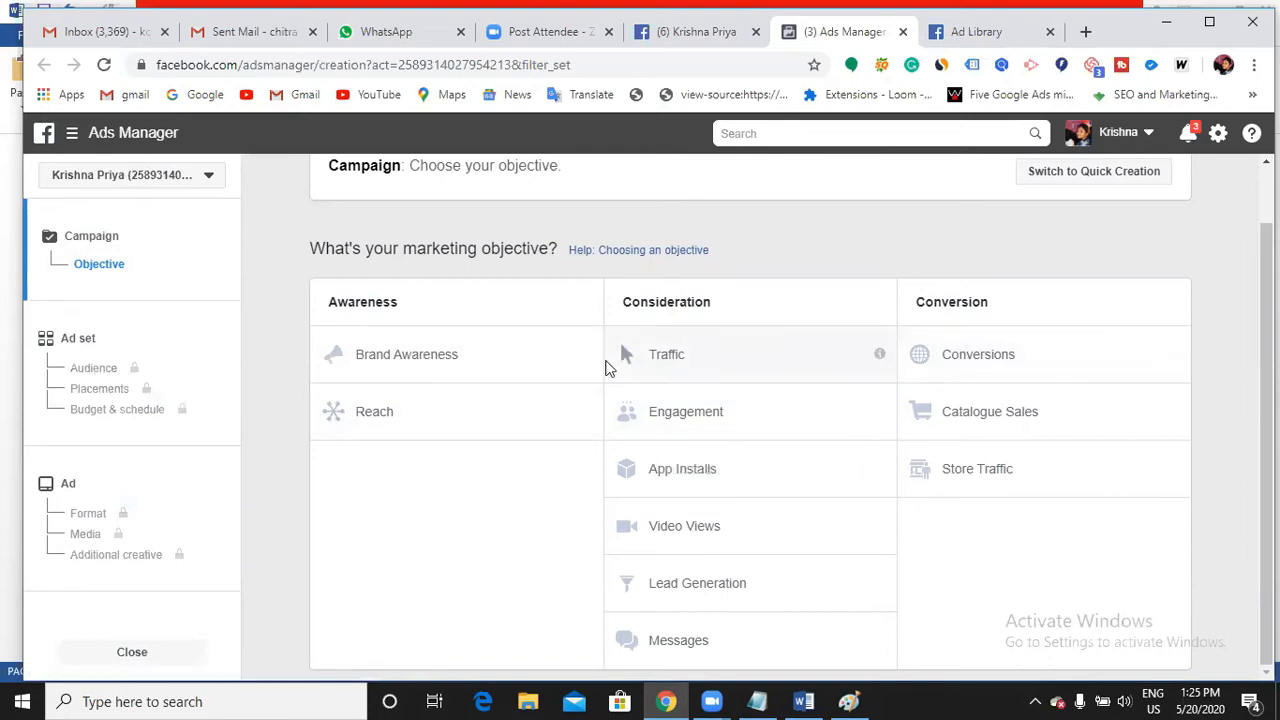
mouse_move(587, 358)
click(756, 381)
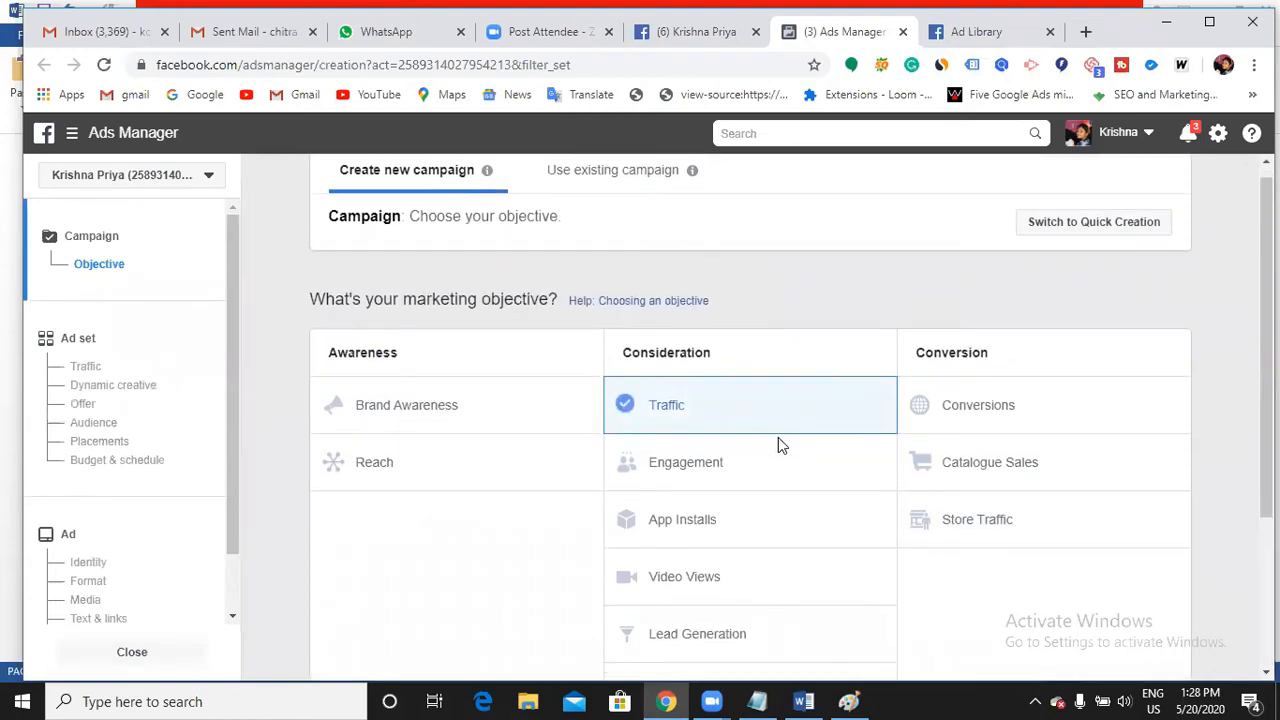
- Replace the default campaign name with "Traffic for website"
scroll(778, 437, down, 3)
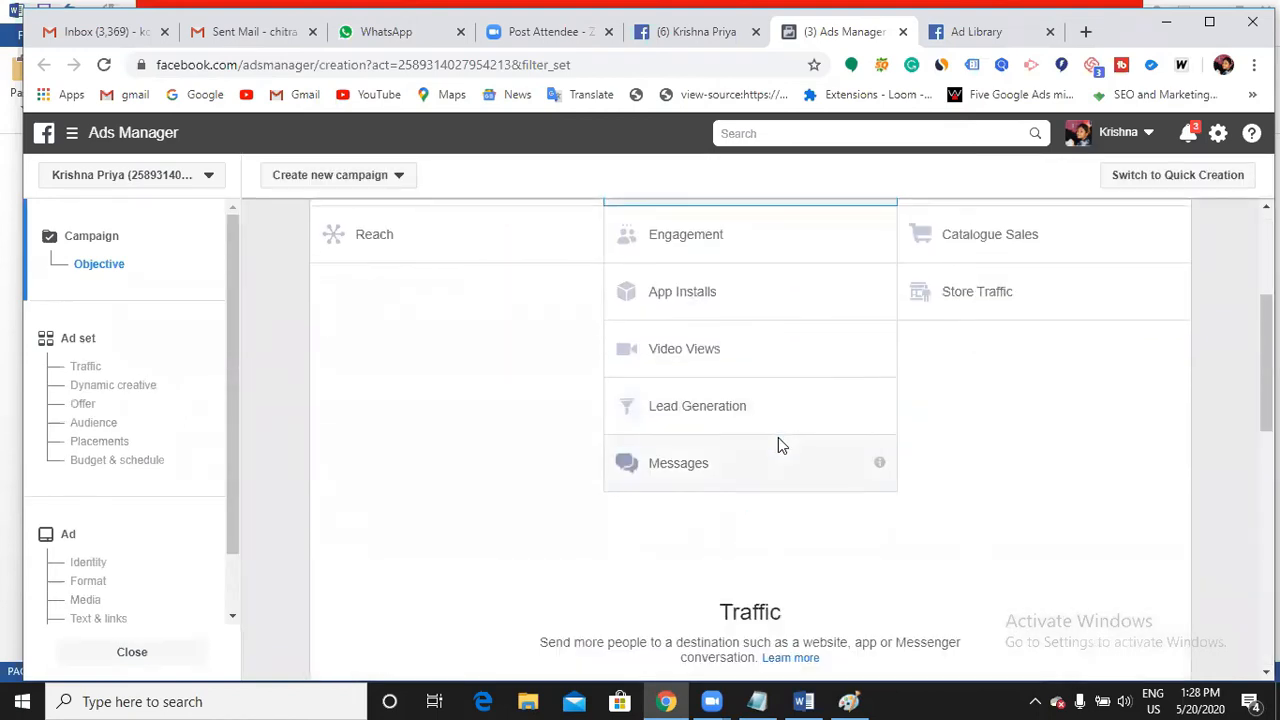
scroll(778, 437, down, 4)
click(629, 363)
key(BackSpace)
key(BackSpace)
key(BackSpace)
key(BackSpace)
key(BackSpace)
key(BackSpace)
key(BackSpace)
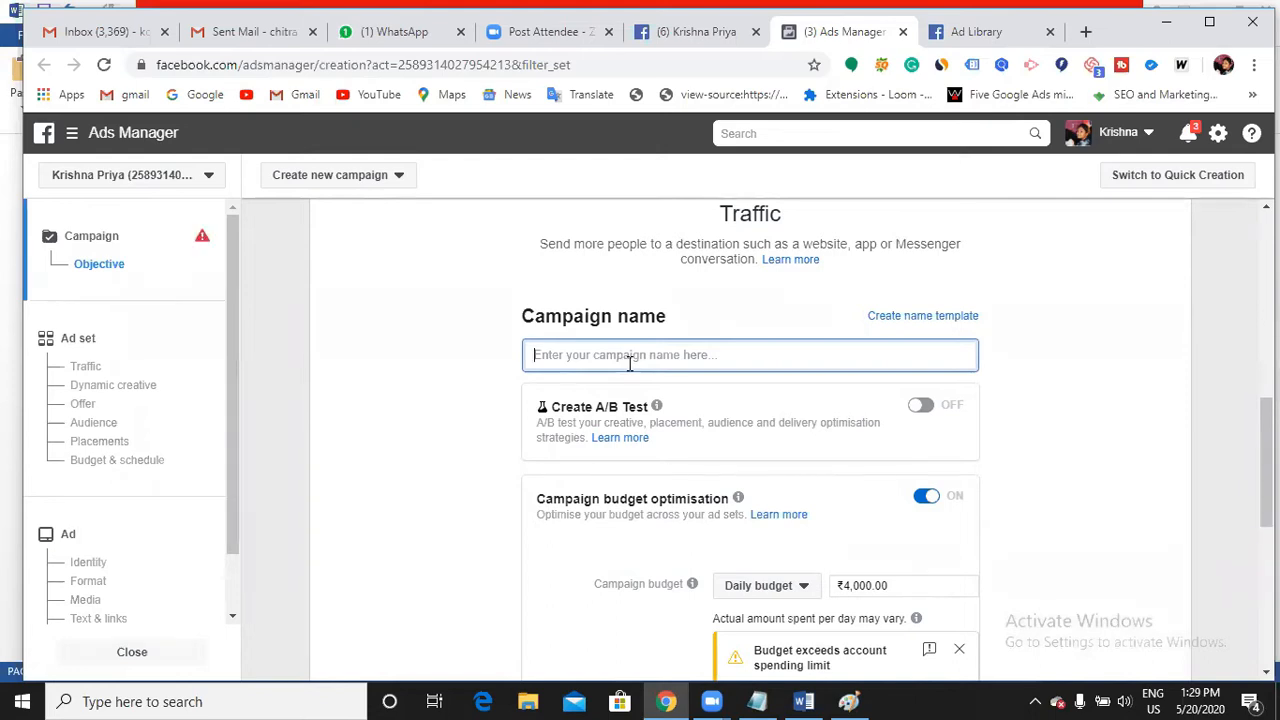
text(Traffic)
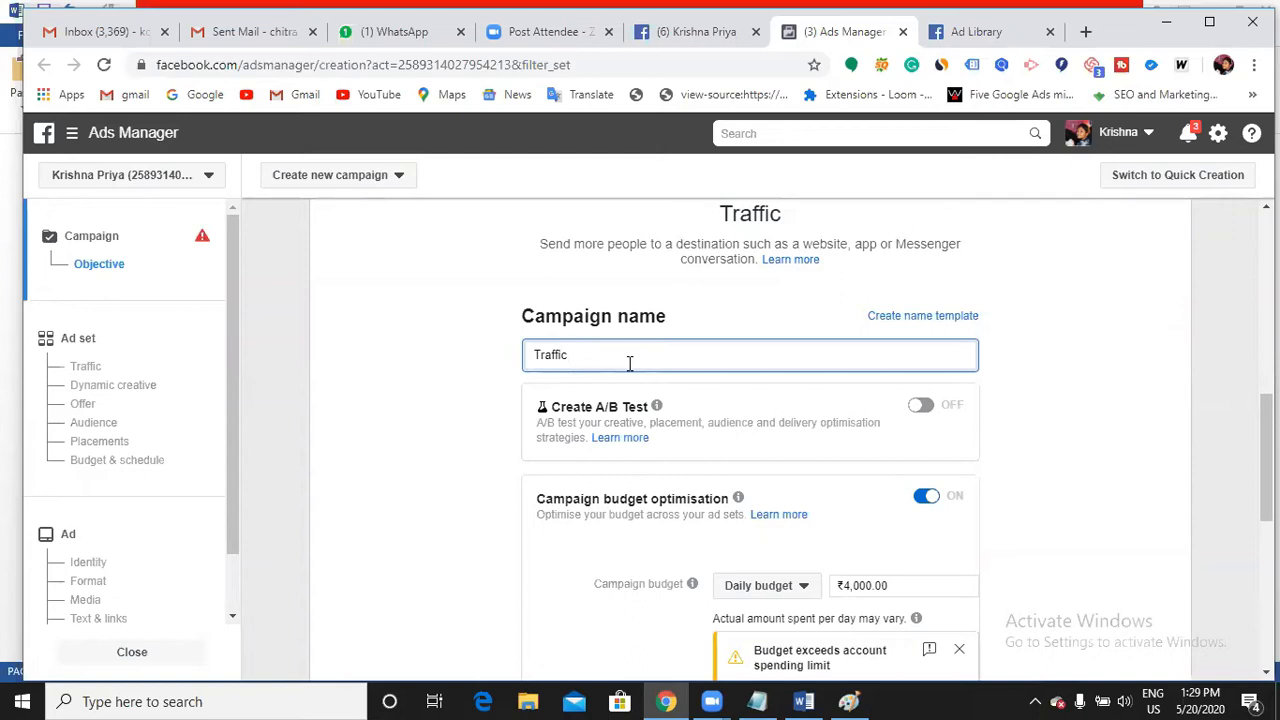
text( for website)
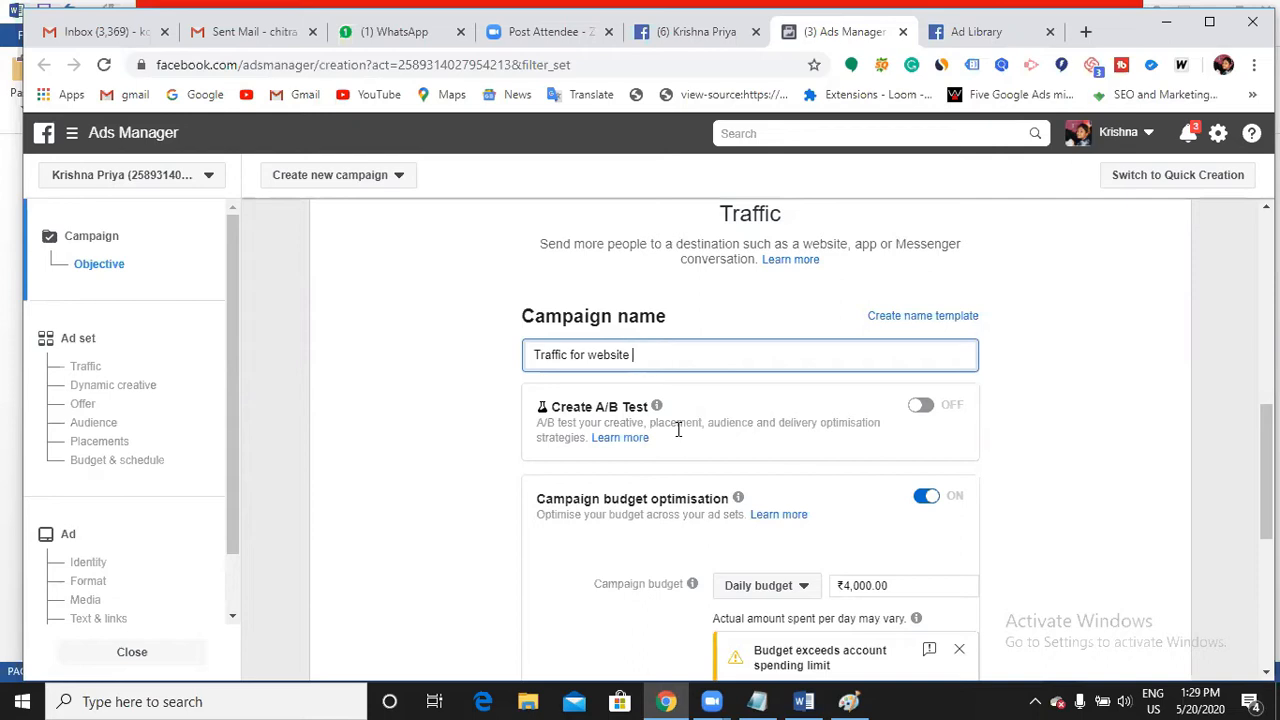
- Dismiss the spending limit warning under the campaign budget
scroll(678, 429, down, 1)
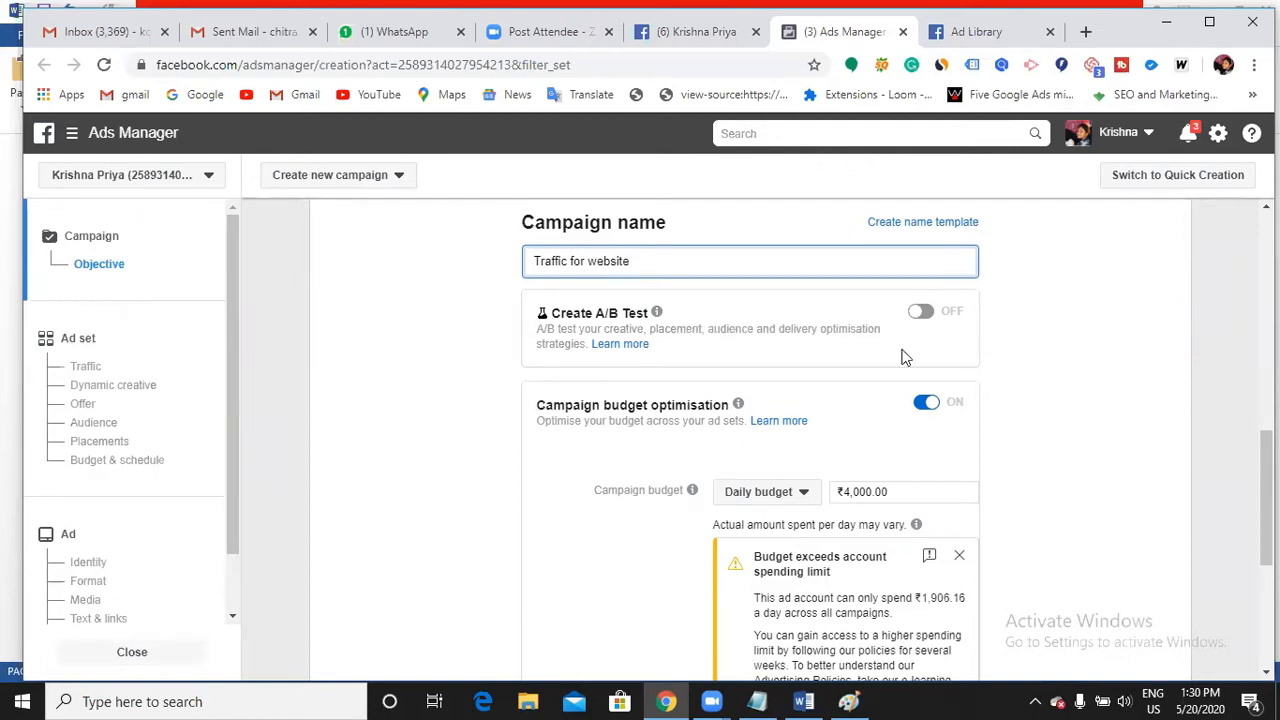
scroll(905, 357, down, 1)
click(960, 462)
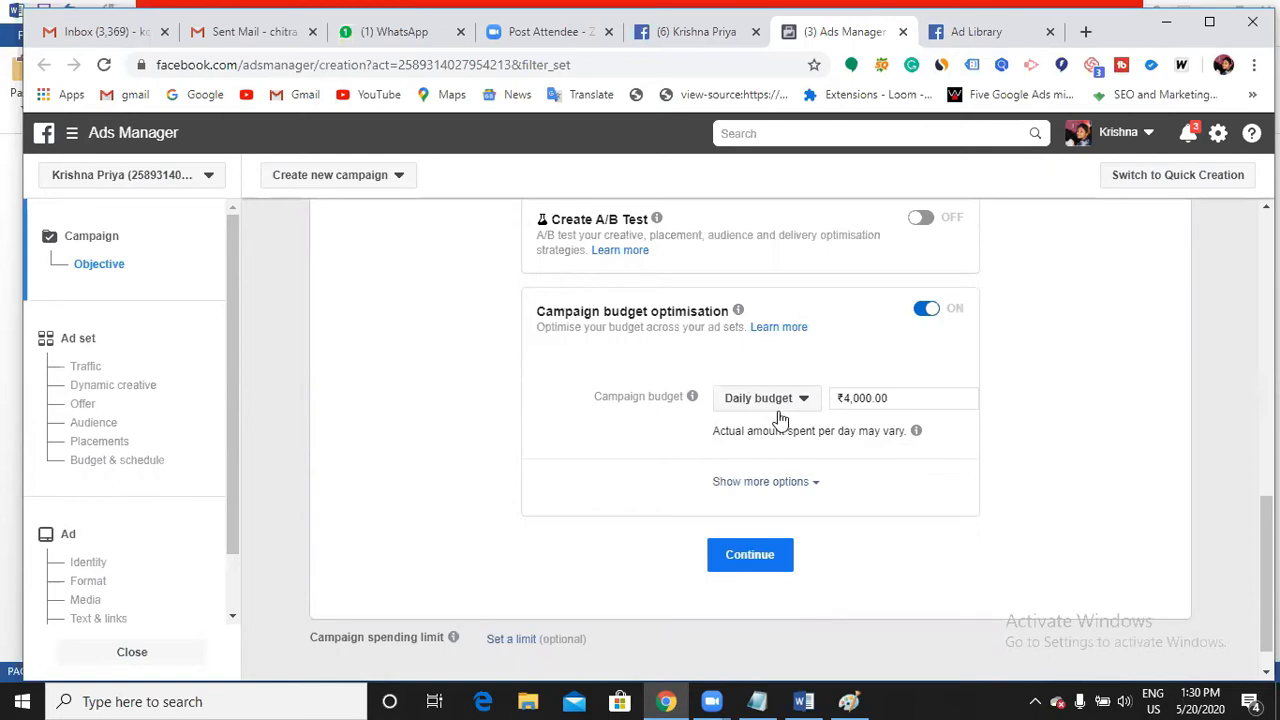
- Set the campaign's daily budget to ₹2000 and continue to the ad set settings
click(908, 395)
key(BackSpace)
key(BackSpace)
key(BackSpace)
key(BackSpace)
key(BackSpace)
key(BackSpace)
key(BackSpace)
key(BackSpace)
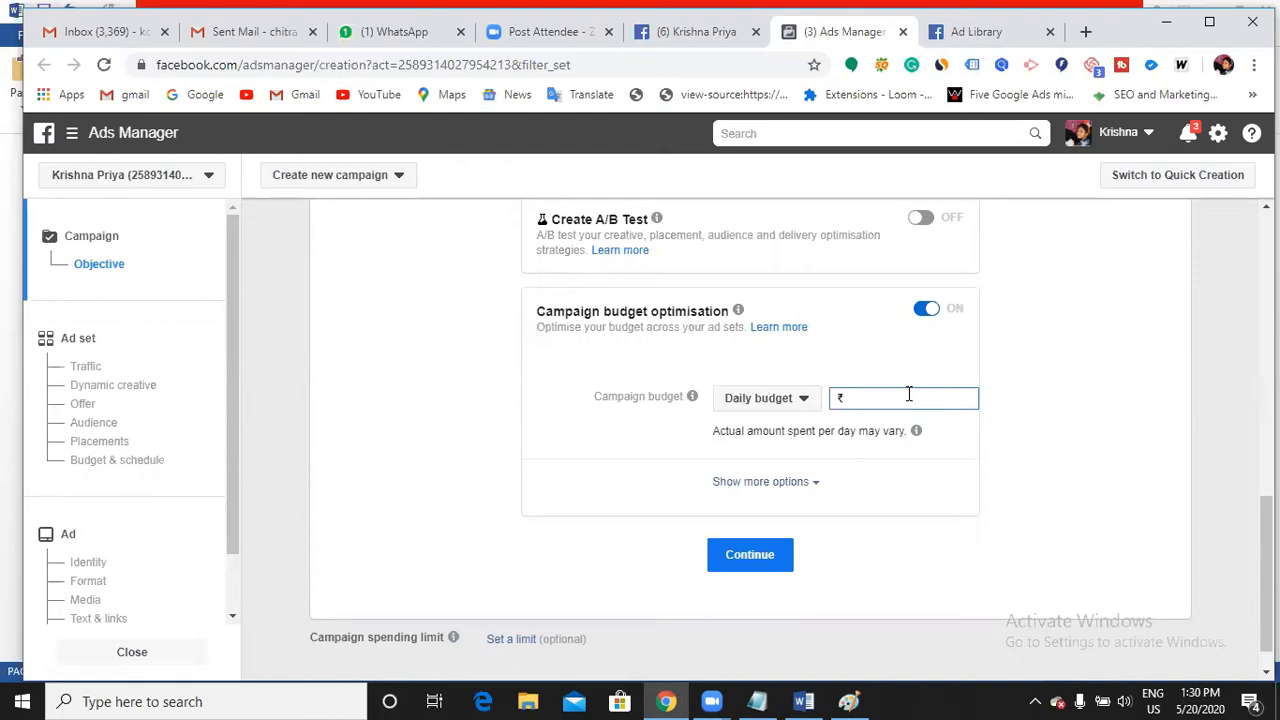
text(1)
key(BackSpace)
text(2000)
click(1029, 526)
click(751, 555)
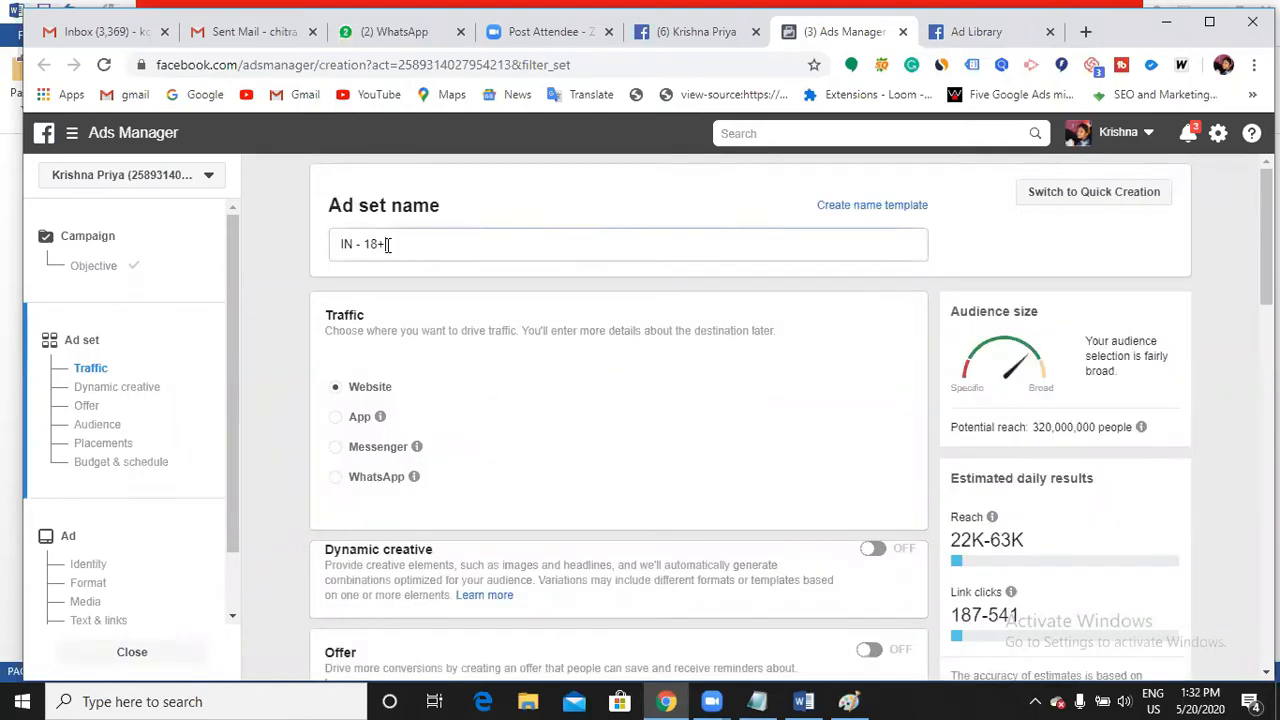
- Replace the default ad set name with "Traffic for website 1"
click(387, 245)
key(BackSpace)
key(BackSpace)
key(BackSpace)
key(BackSpace)
key(BackSpace)
key(BackSpace)
key(BackSpace)
key(BackSpace)
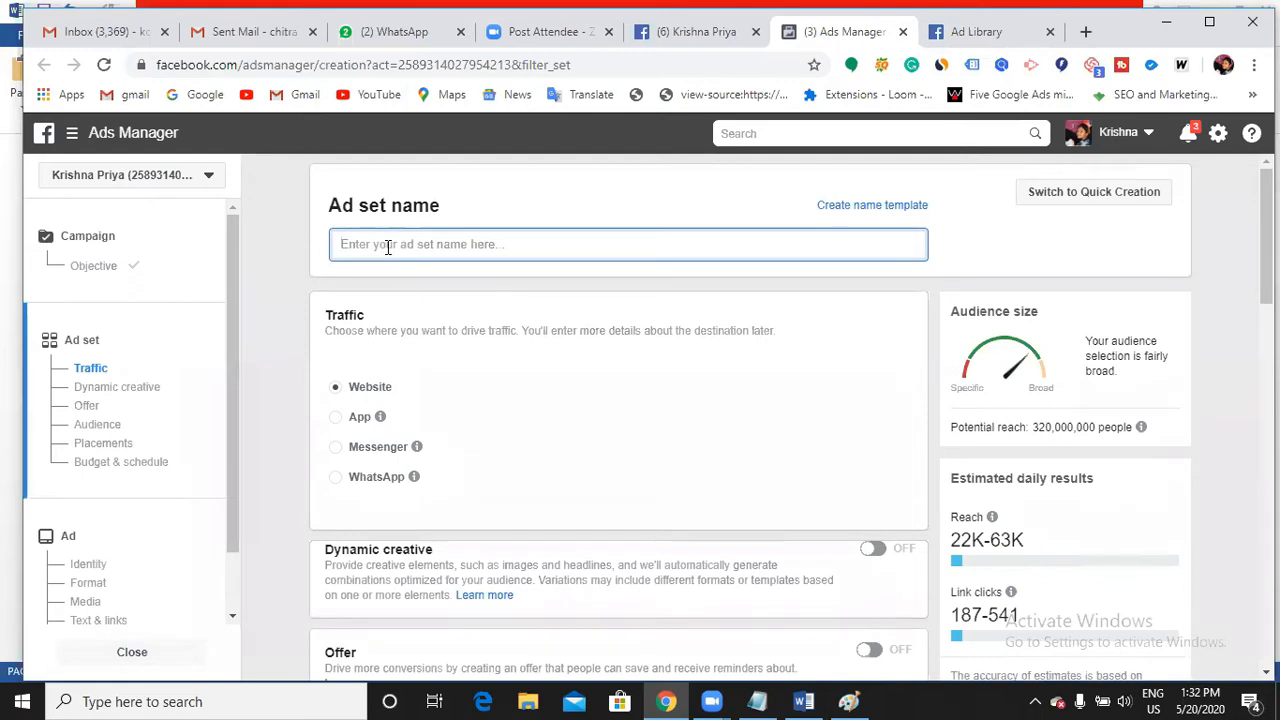
text(Traffic)
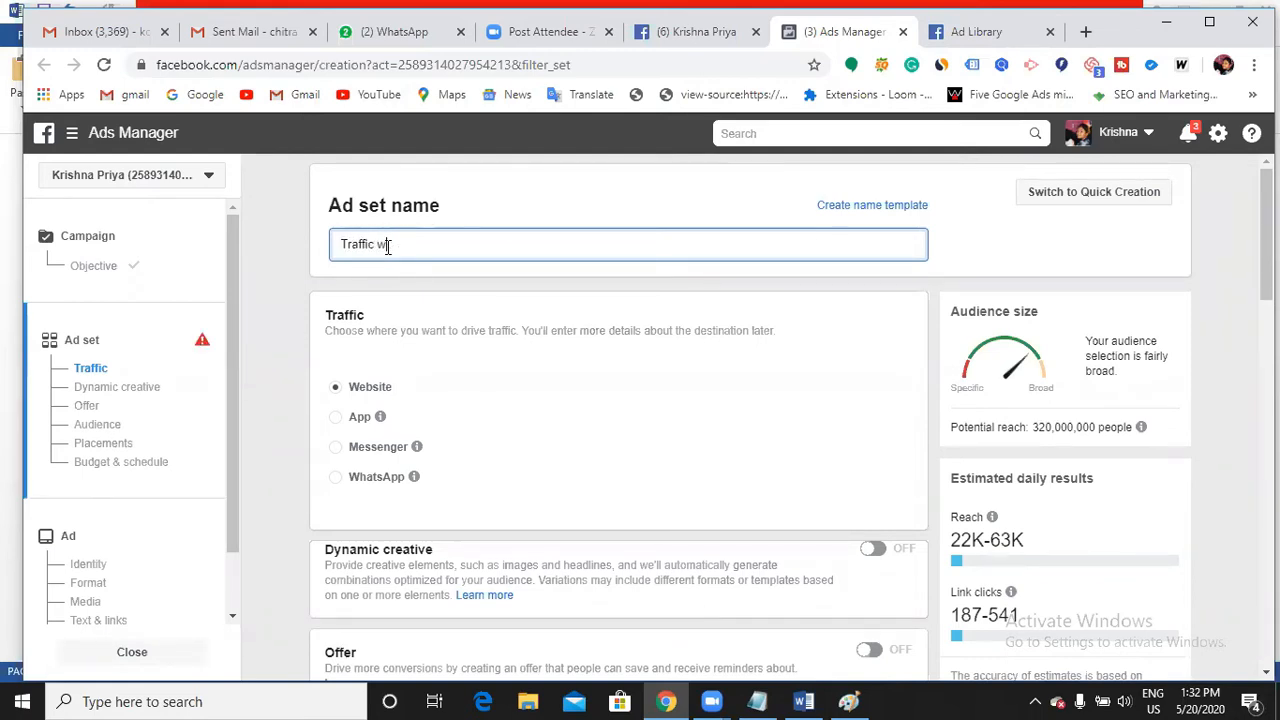
text( for website 1)
- Examine the ad set's traffic, dynamic creative and offer settings, and the options for adding or creating custom and lookalike audiences
scroll(424, 395, down, 1)
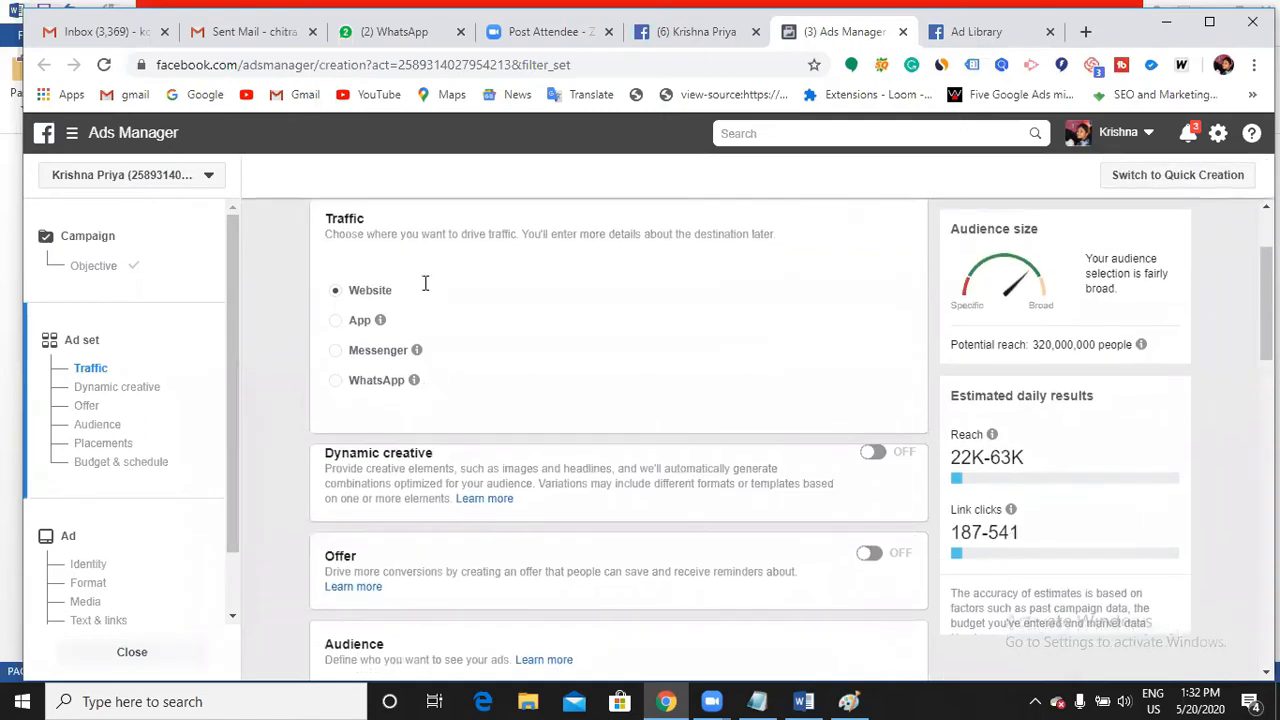
mouse_move(412, 347)
scroll(409, 346, down, 1)
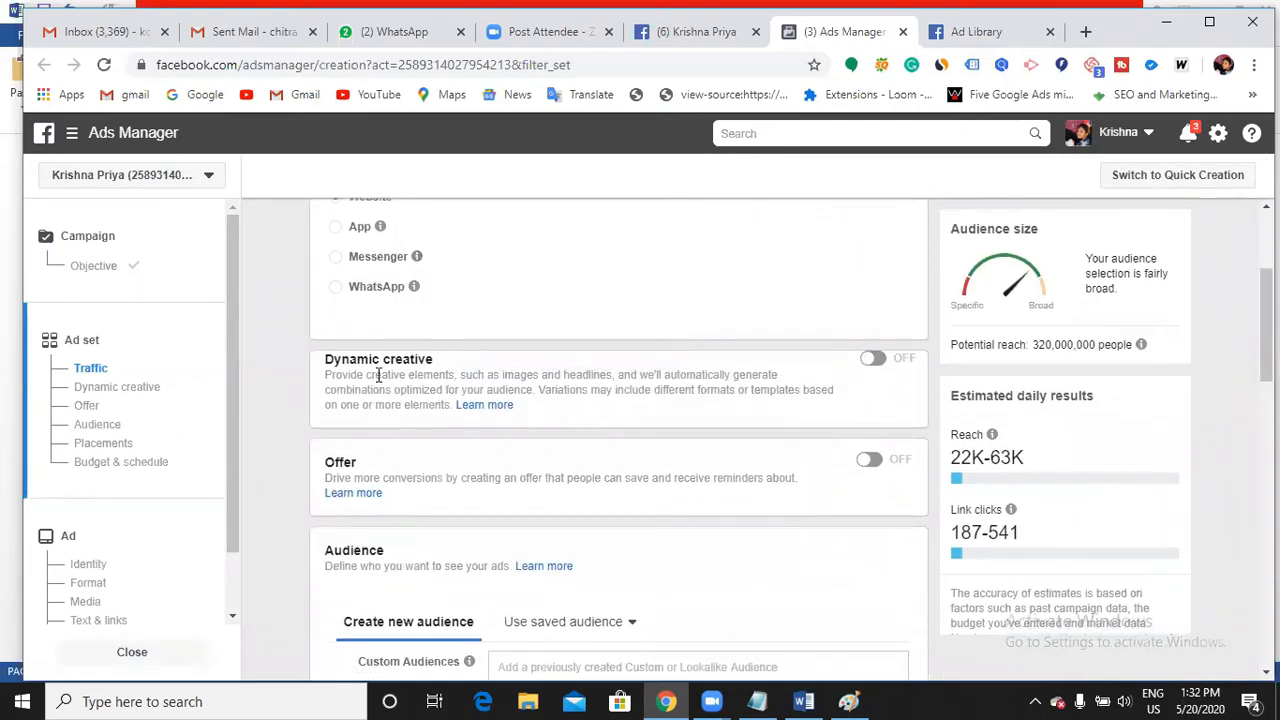
scroll(385, 355, down, 1)
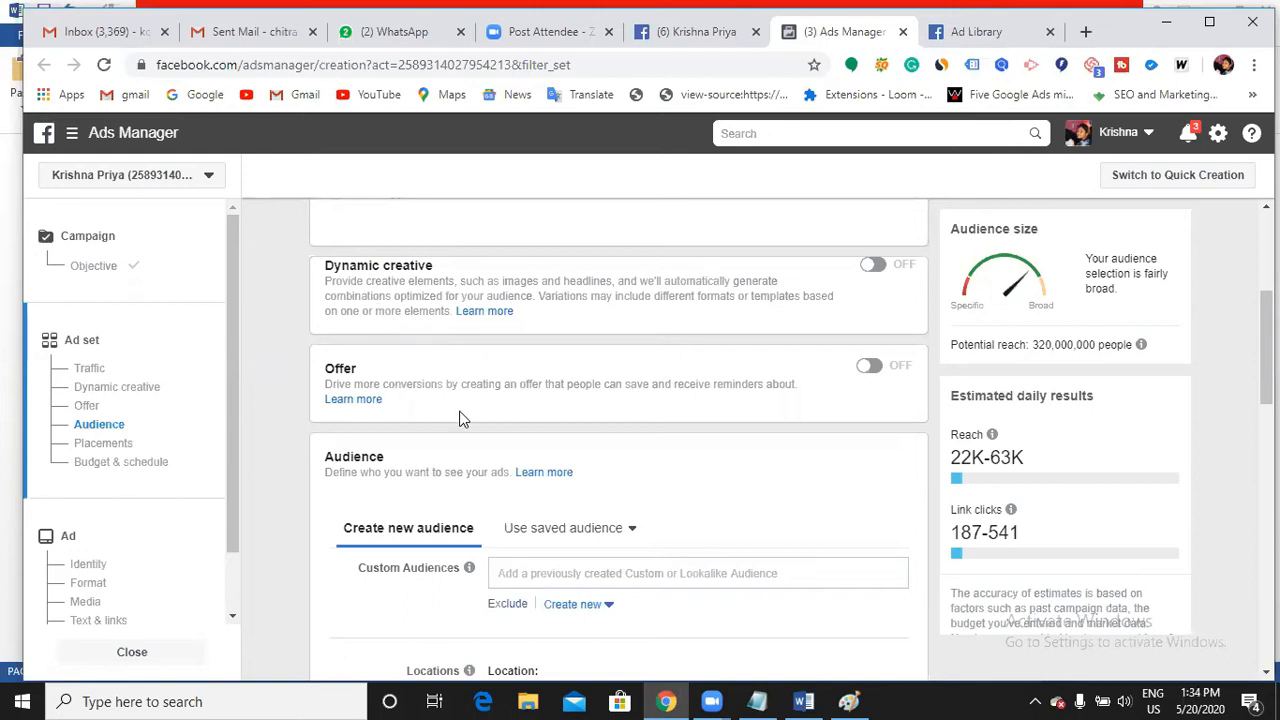
scroll(460, 418, down, 1)
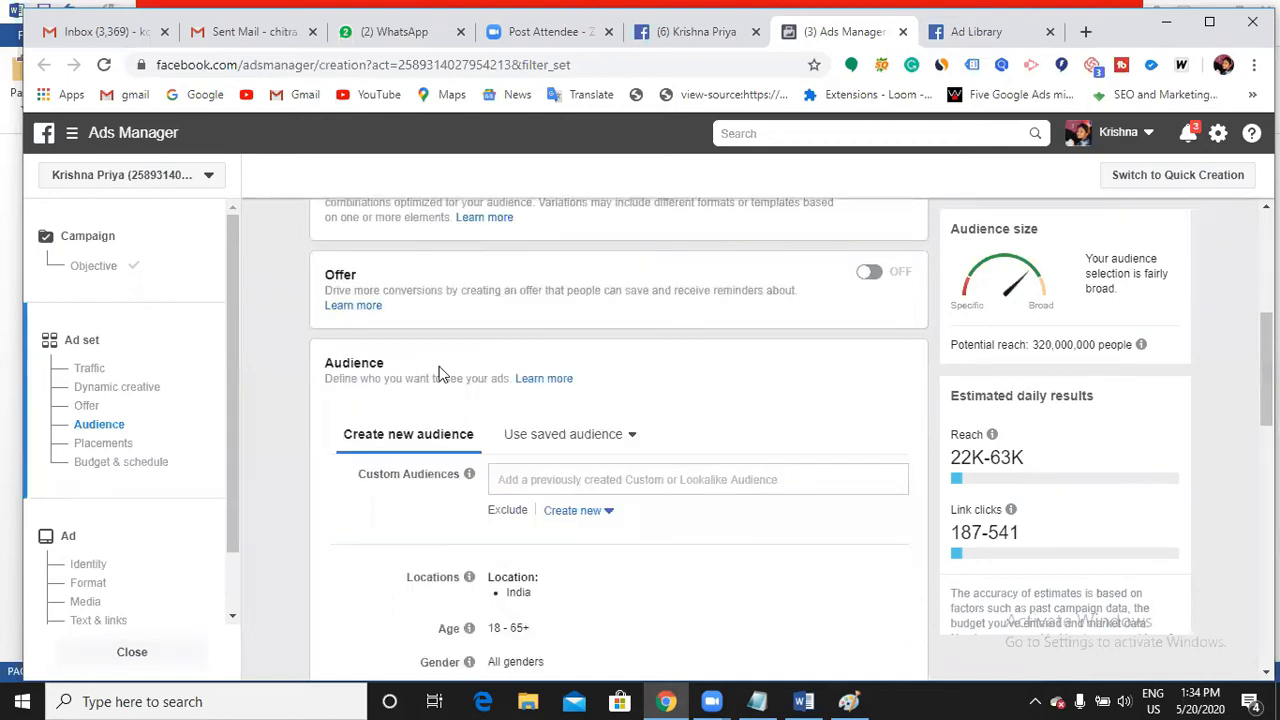
scroll(443, 375, down, 1)
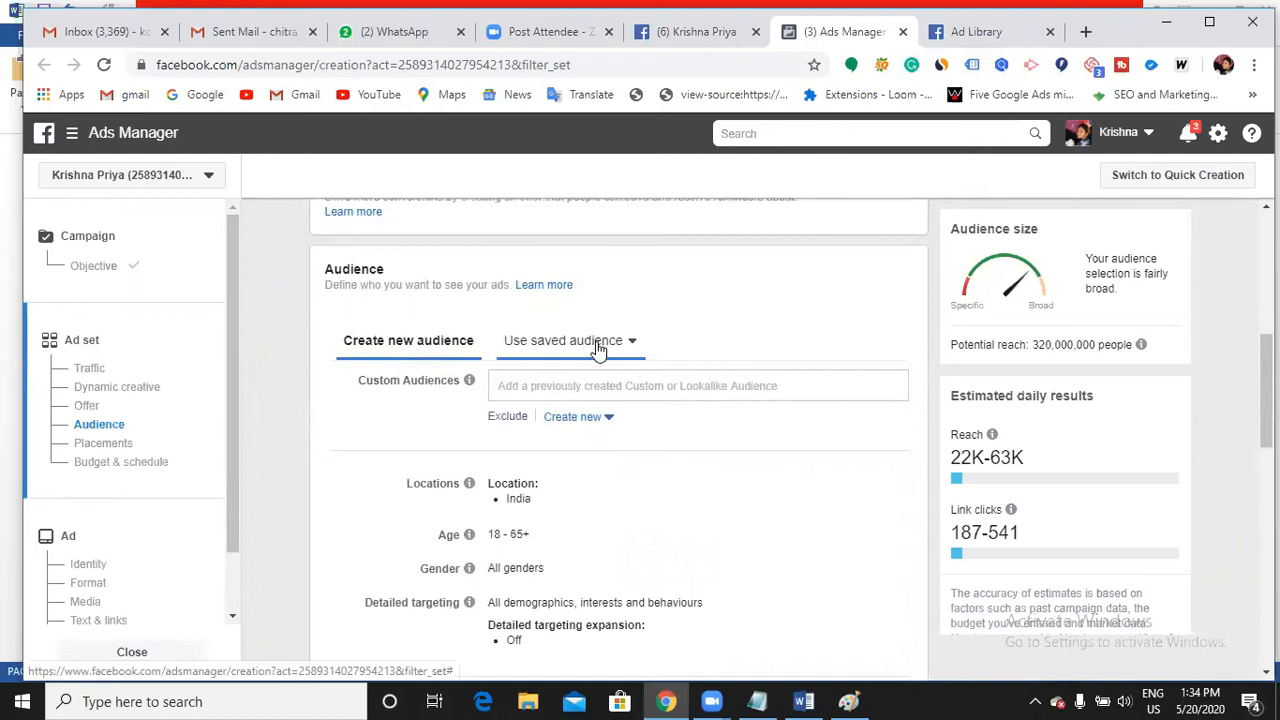
click(567, 392)
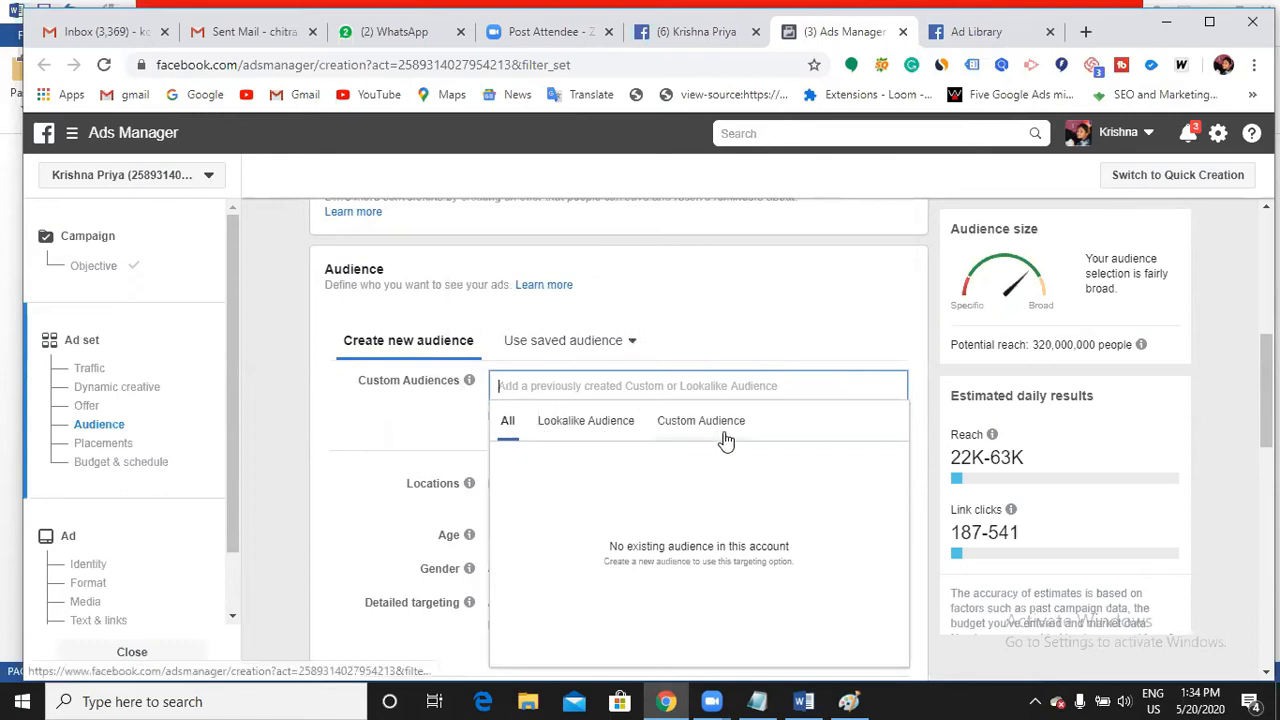
click(703, 355)
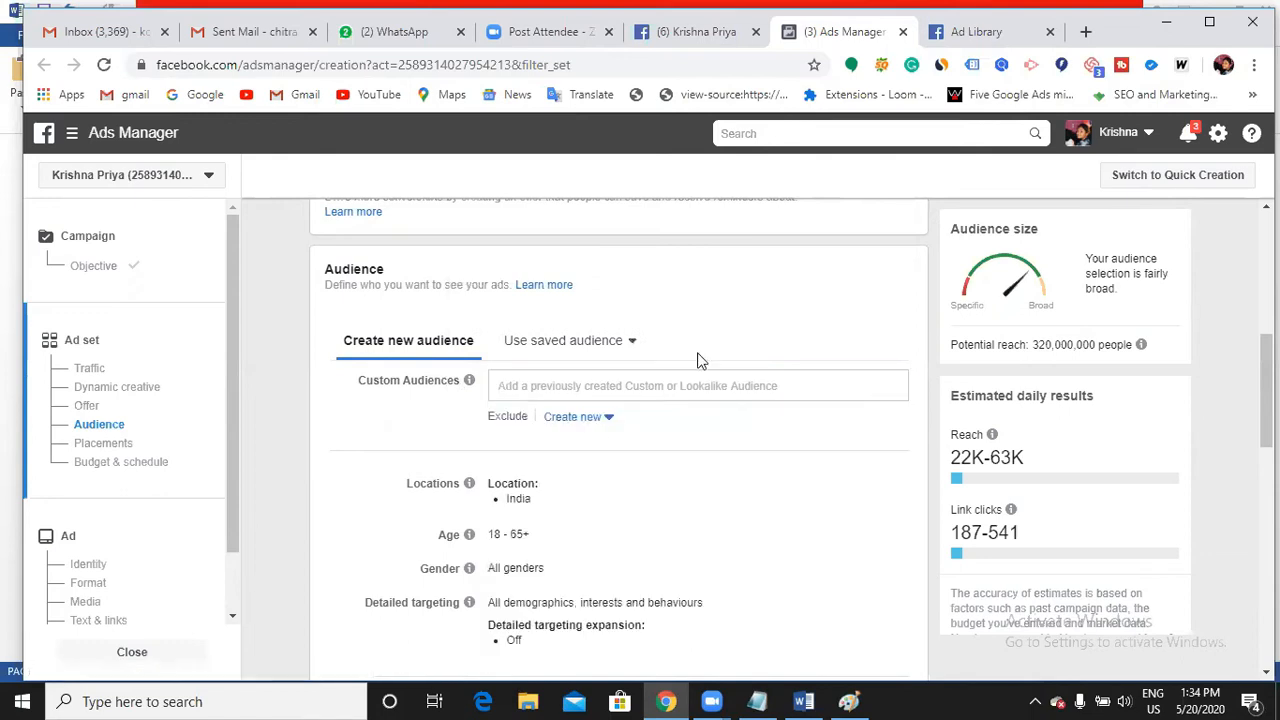
click(603, 421)
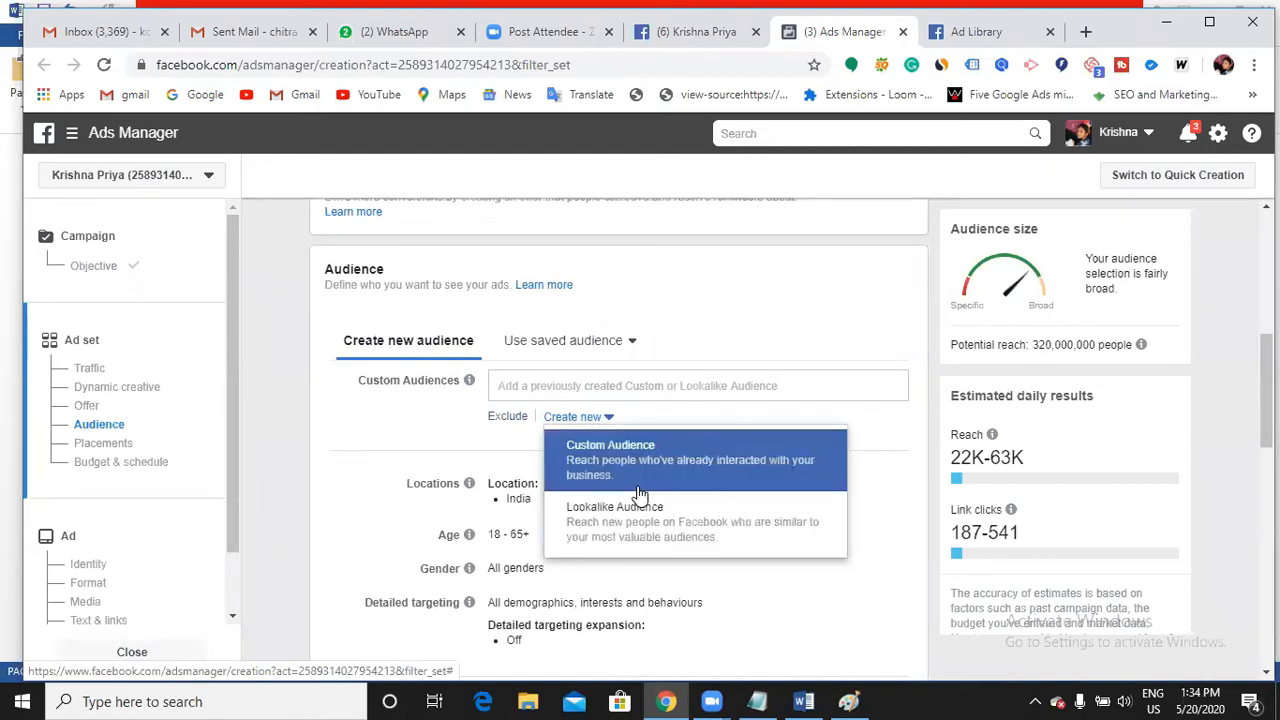
click(715, 342)
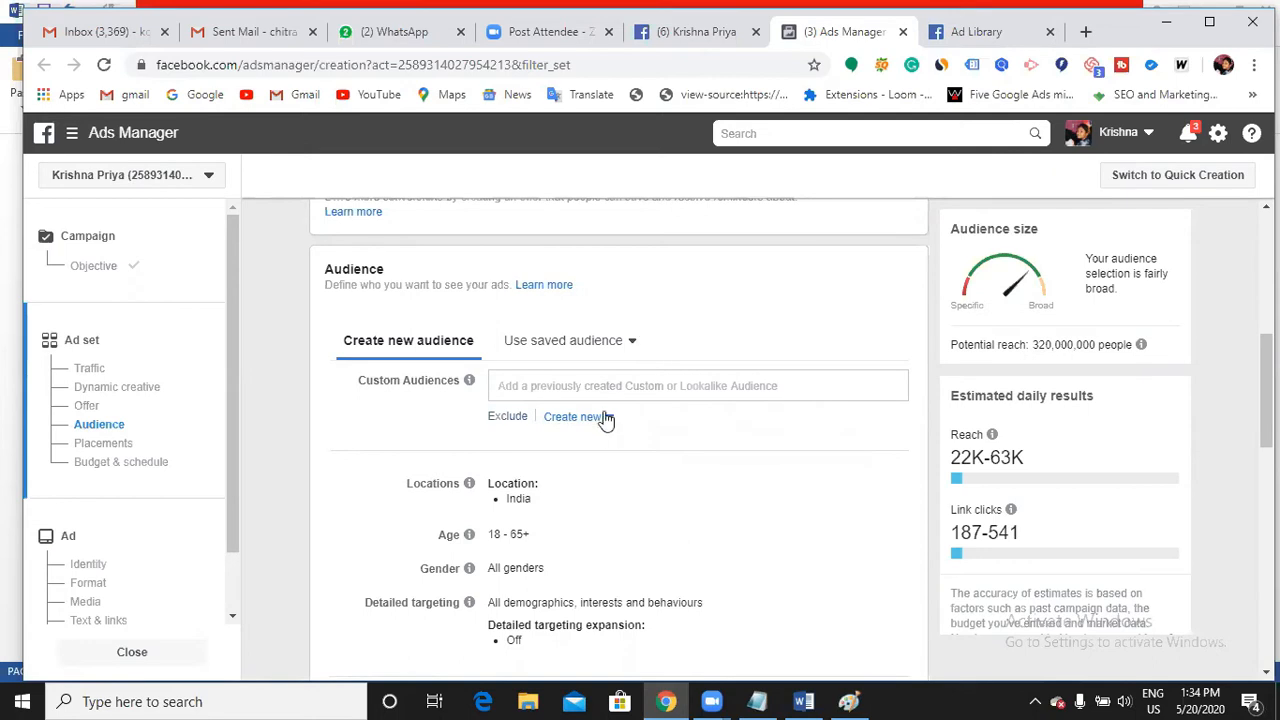
click(607, 432)
click(705, 363)
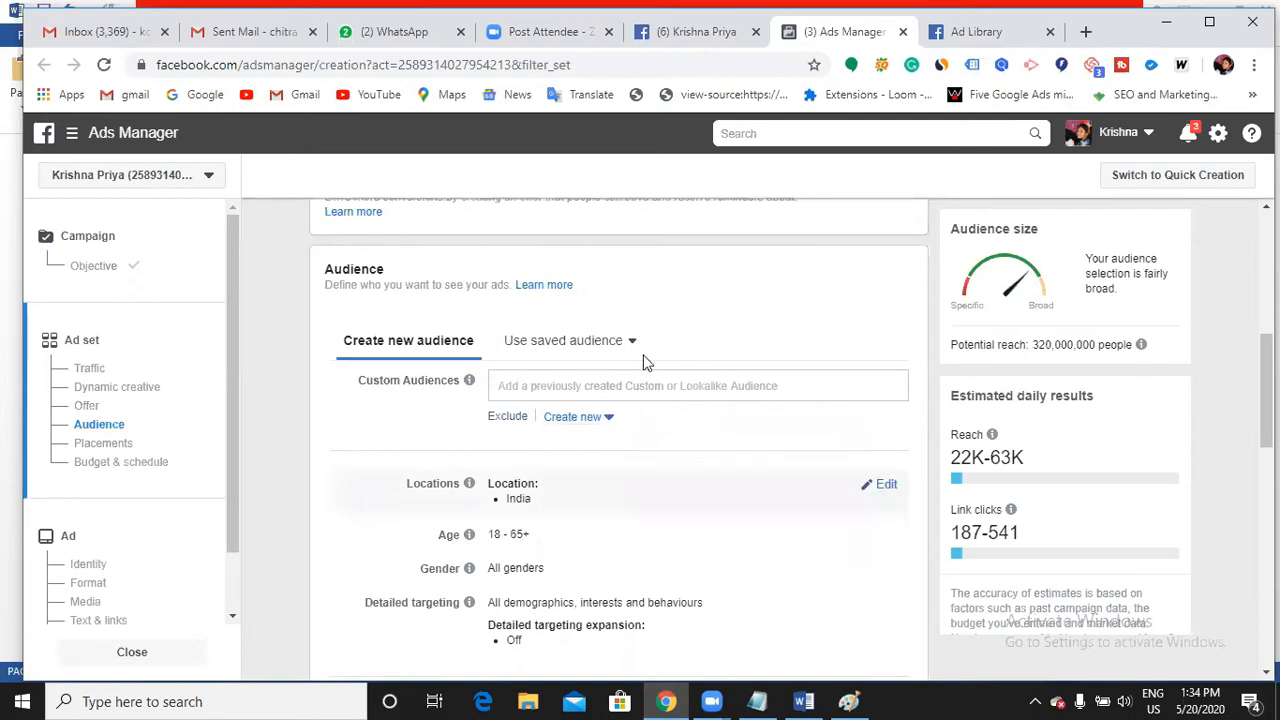
- Edit the audience locations to target the city of Hyderabad, Telangana, India
scroll(657, 371, down, 1)
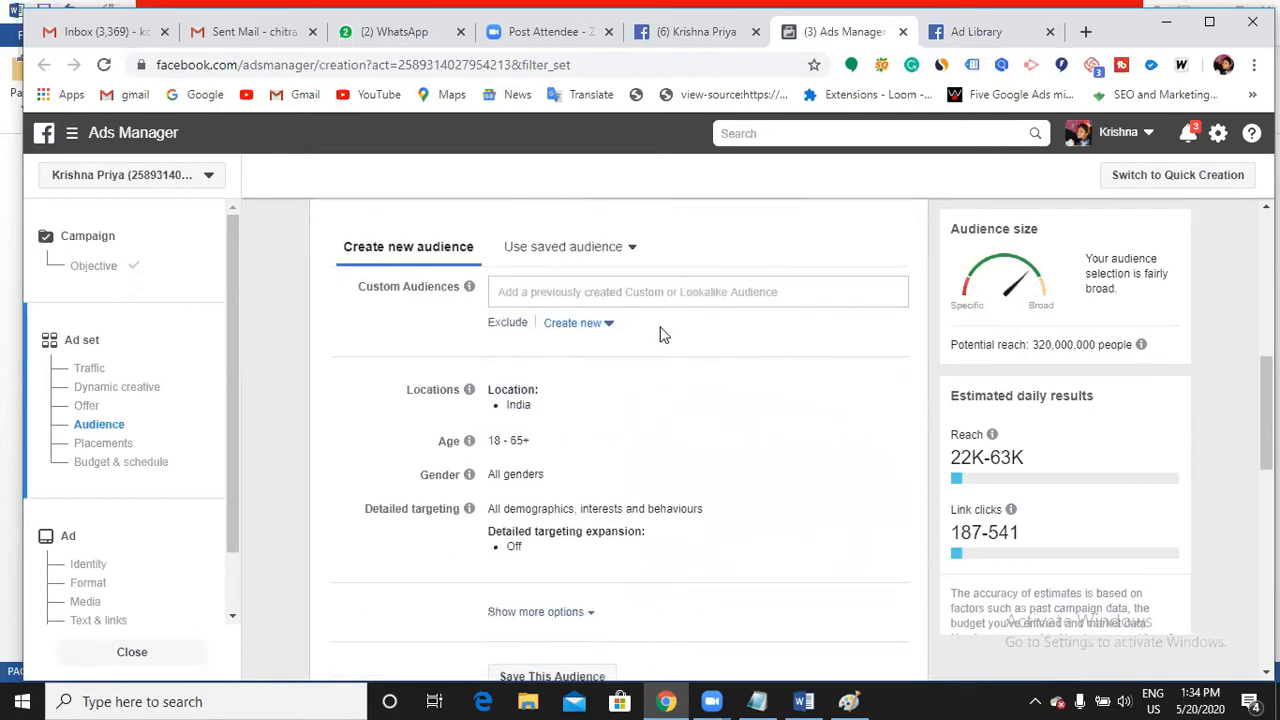
scroll(660, 332, down, 1)
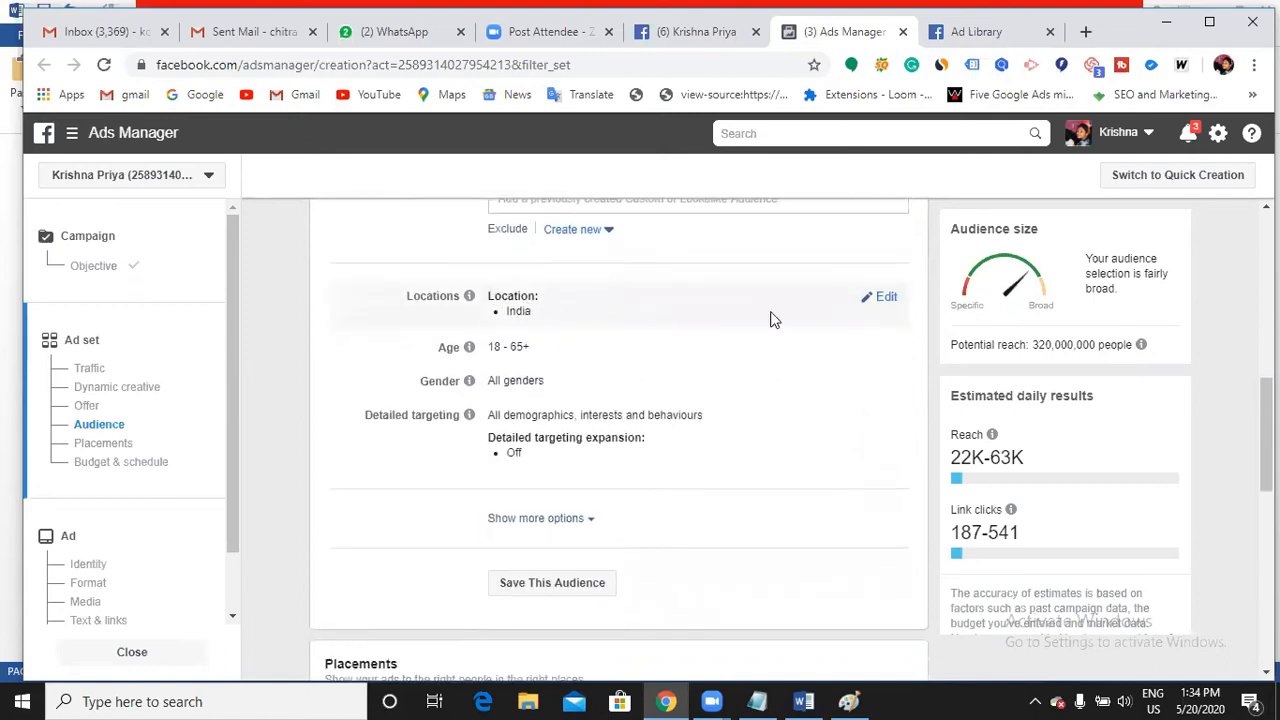
click(880, 296)
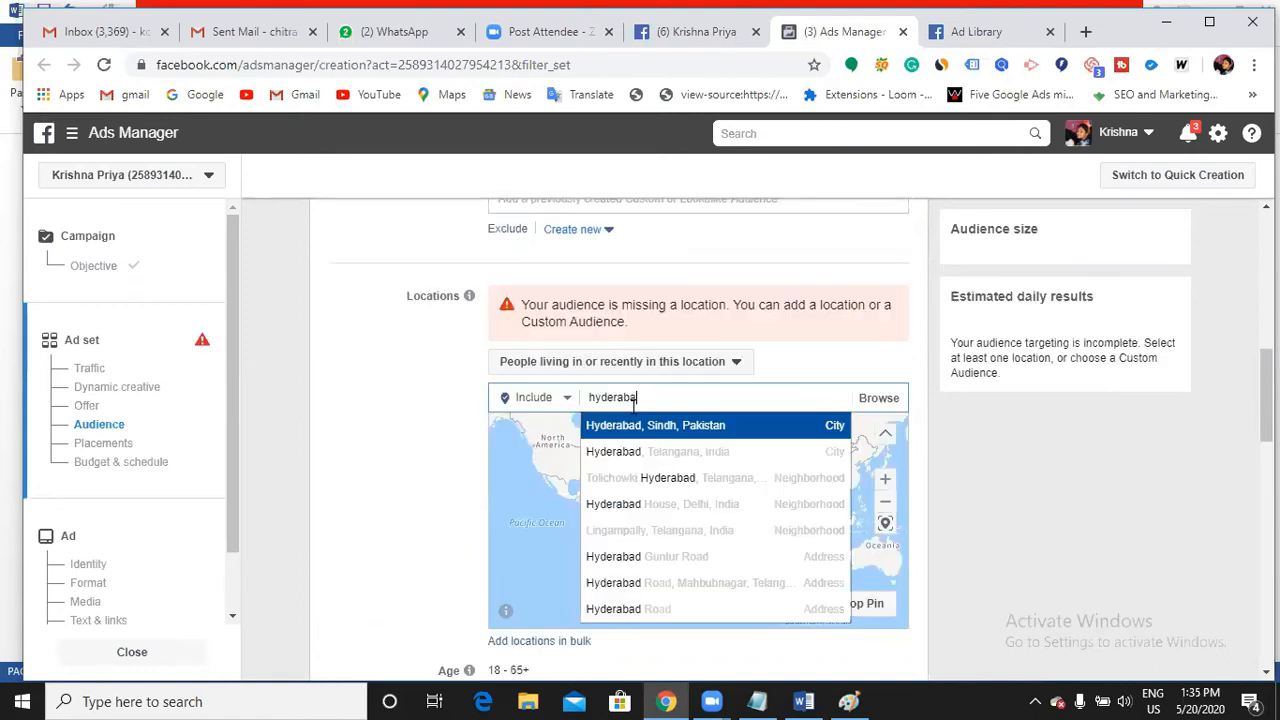
key(BackSpace)
key(BackSpace)
key(BackSpace)
key(BackSpace)
key(BackSpace)
key(BackSpace)
key(BackSpace)
key(BackSpace)
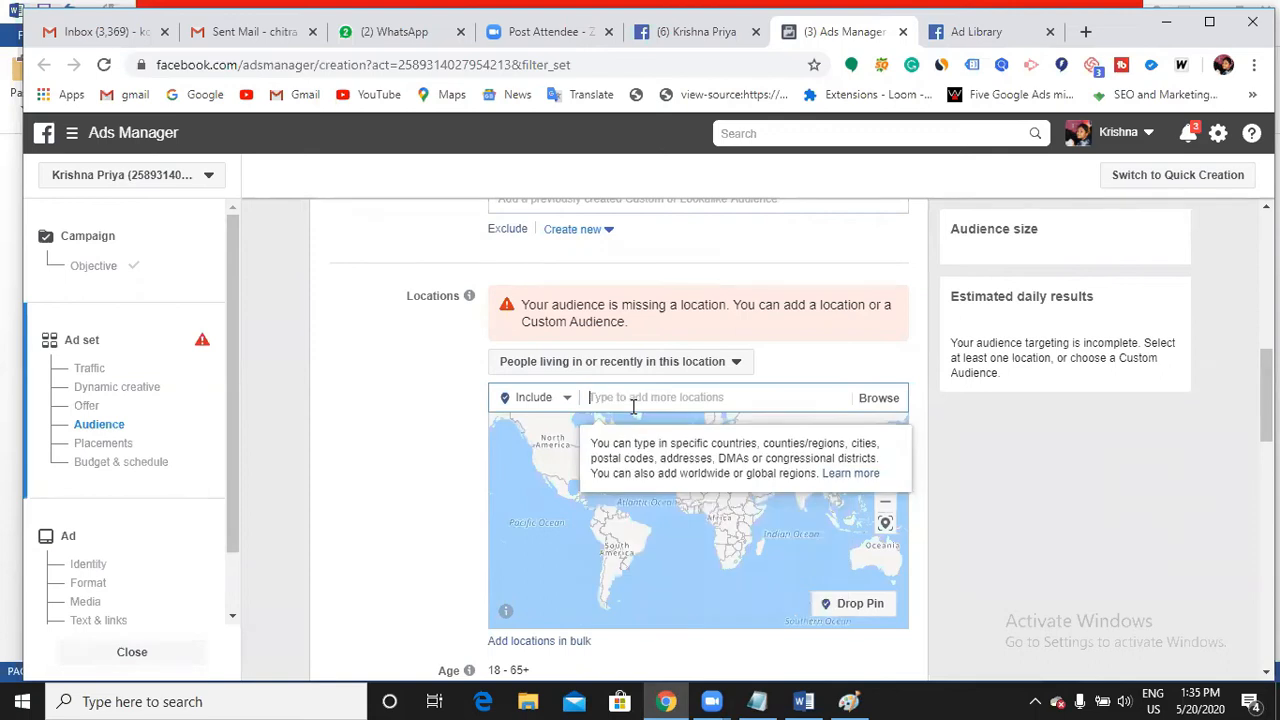
text(hy)
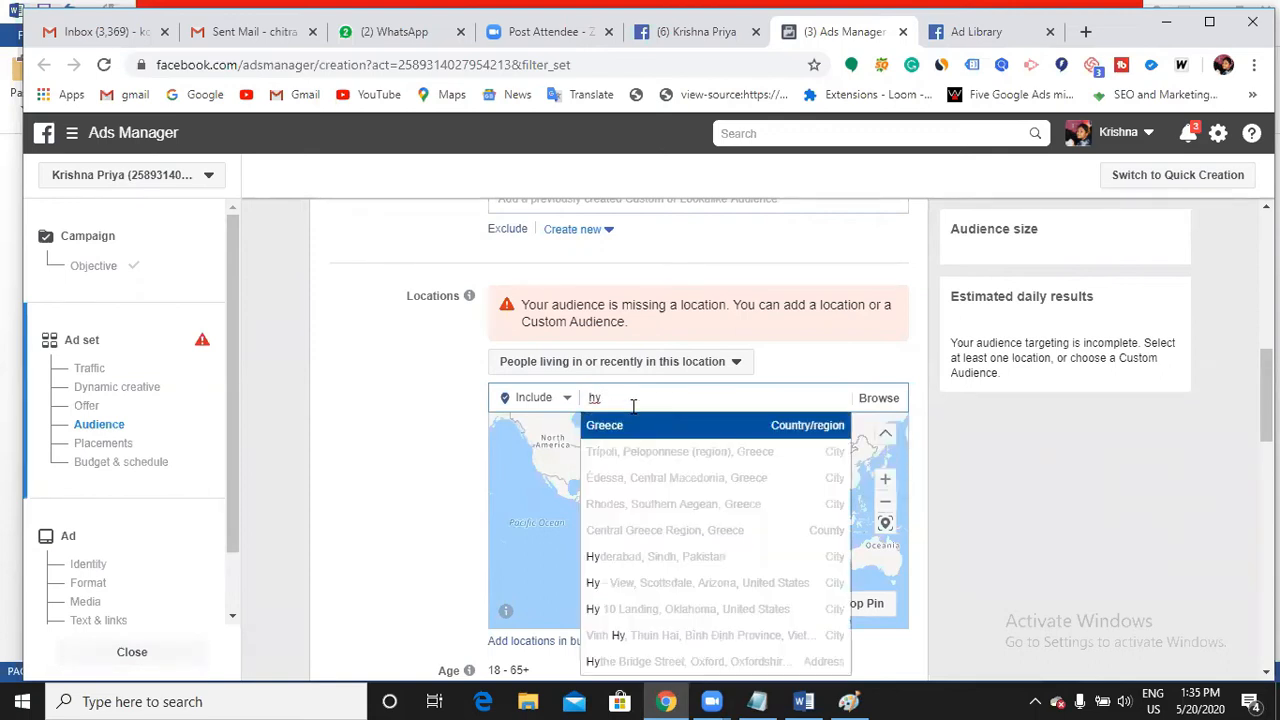
text(derabad)
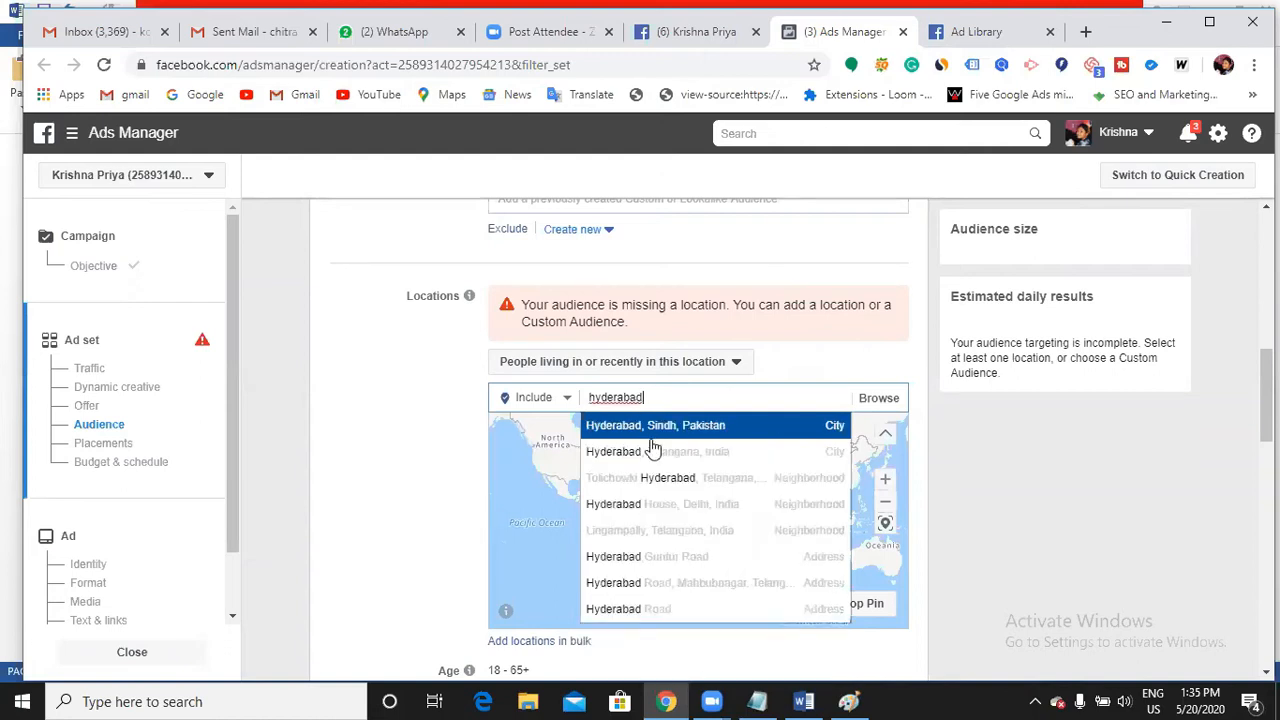
click(664, 455)
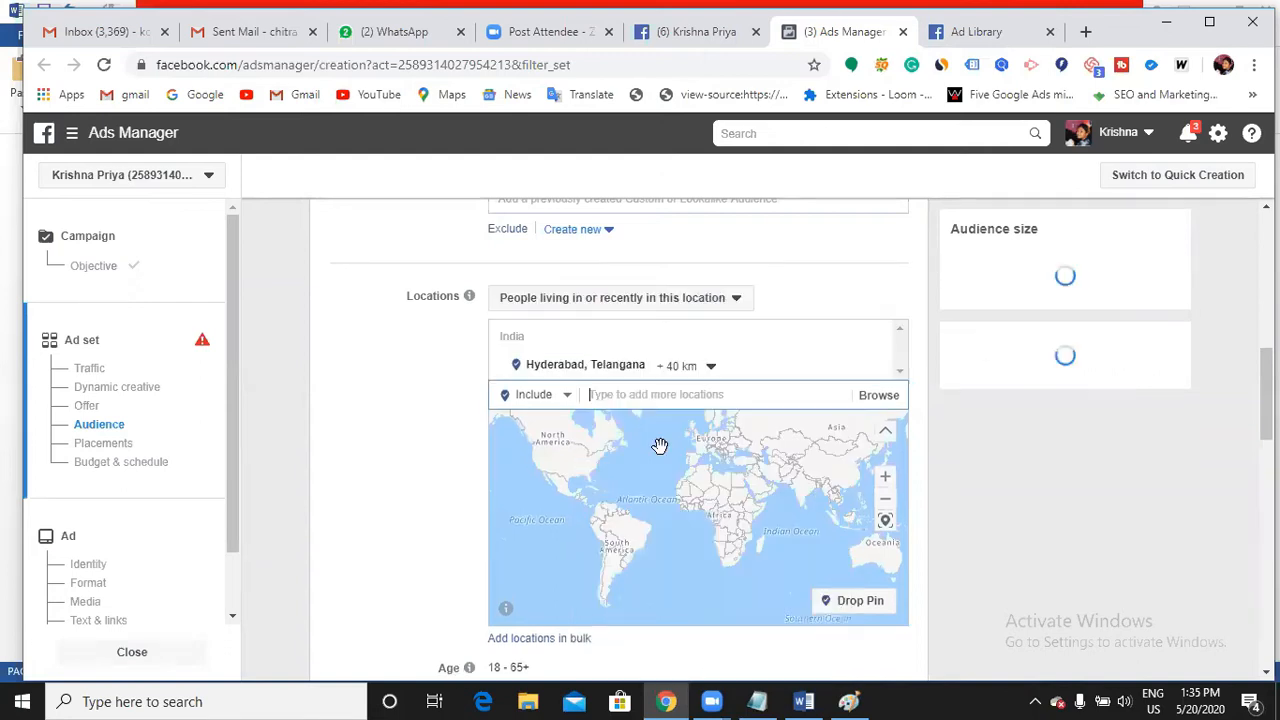
- Set the targeting radius around Hyderabad to 35 km
click(708, 368)
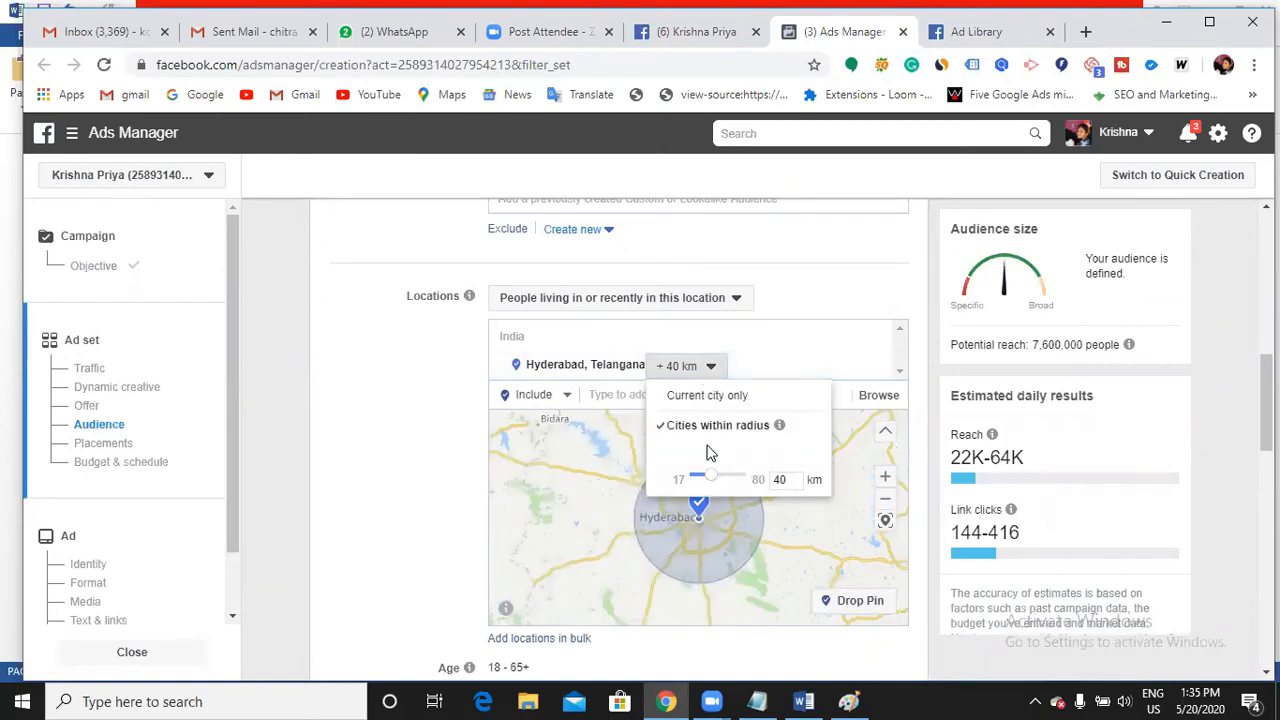
mouse_move(703, 479)
mouse_down()
mouse_move(744, 483)
mouse_move(710, 481)
mouse_up()
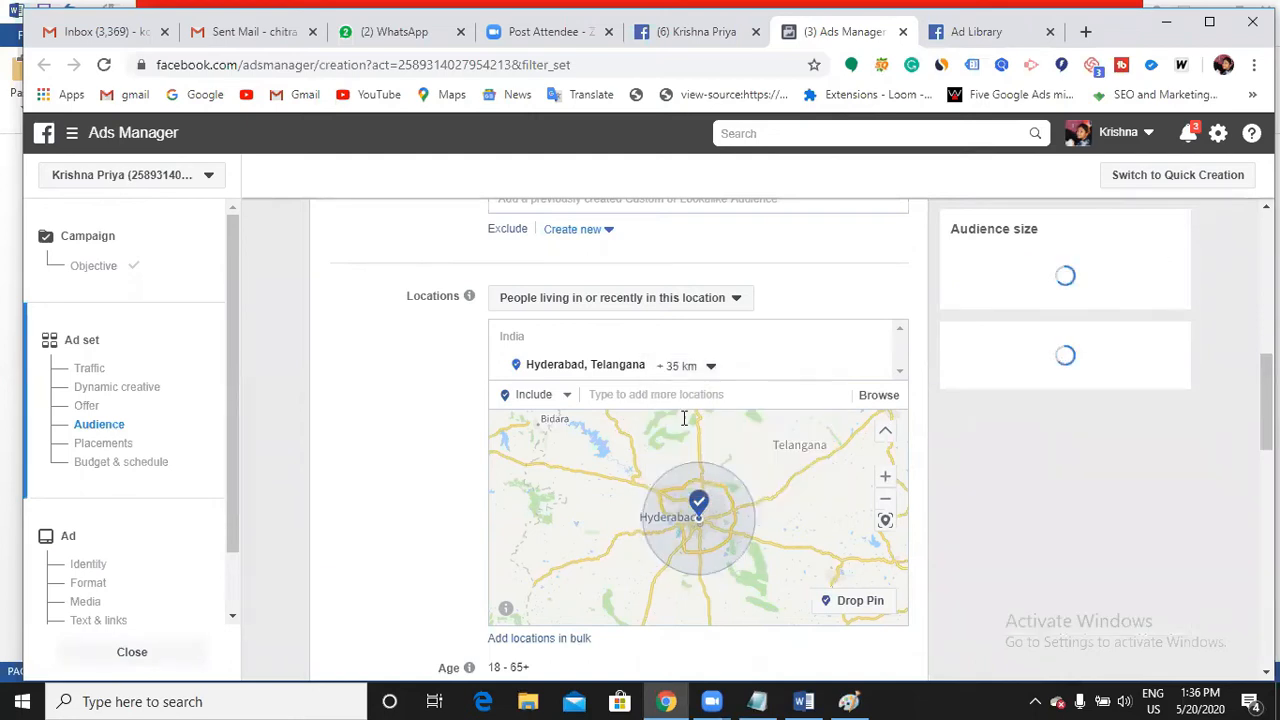
scroll(682, 420, down, 1)
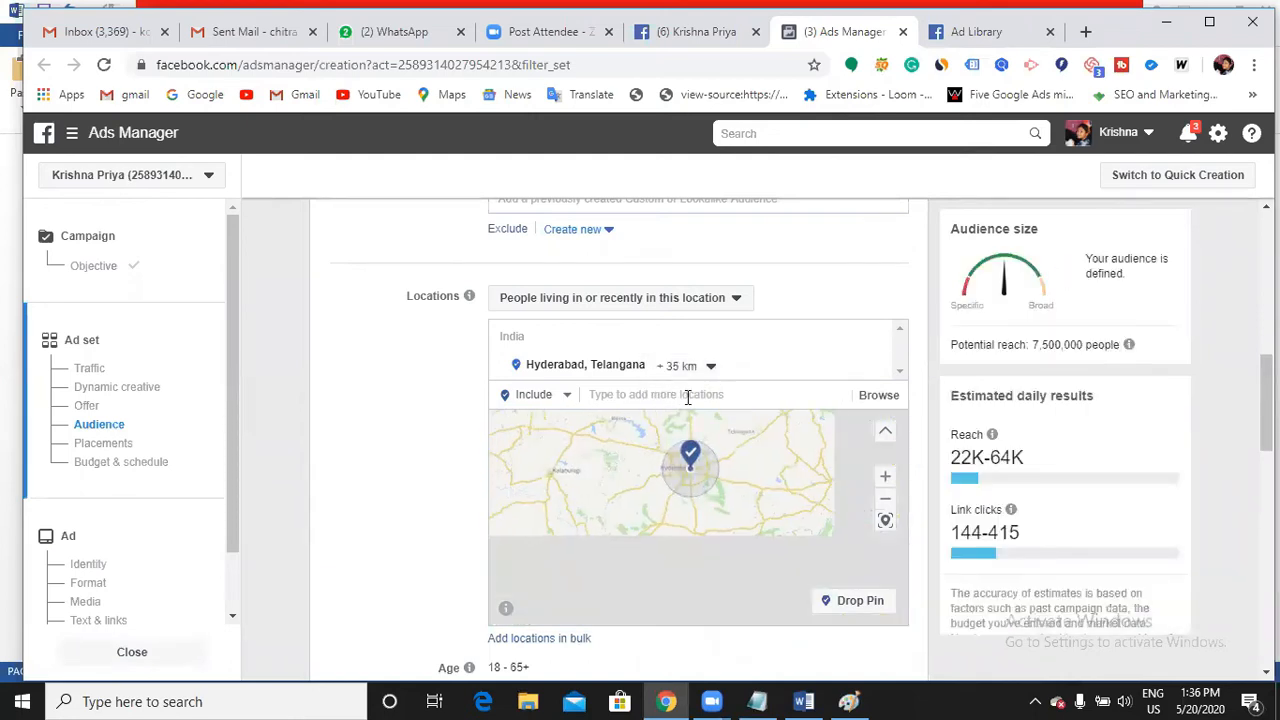
scroll(687, 394, down, 2)
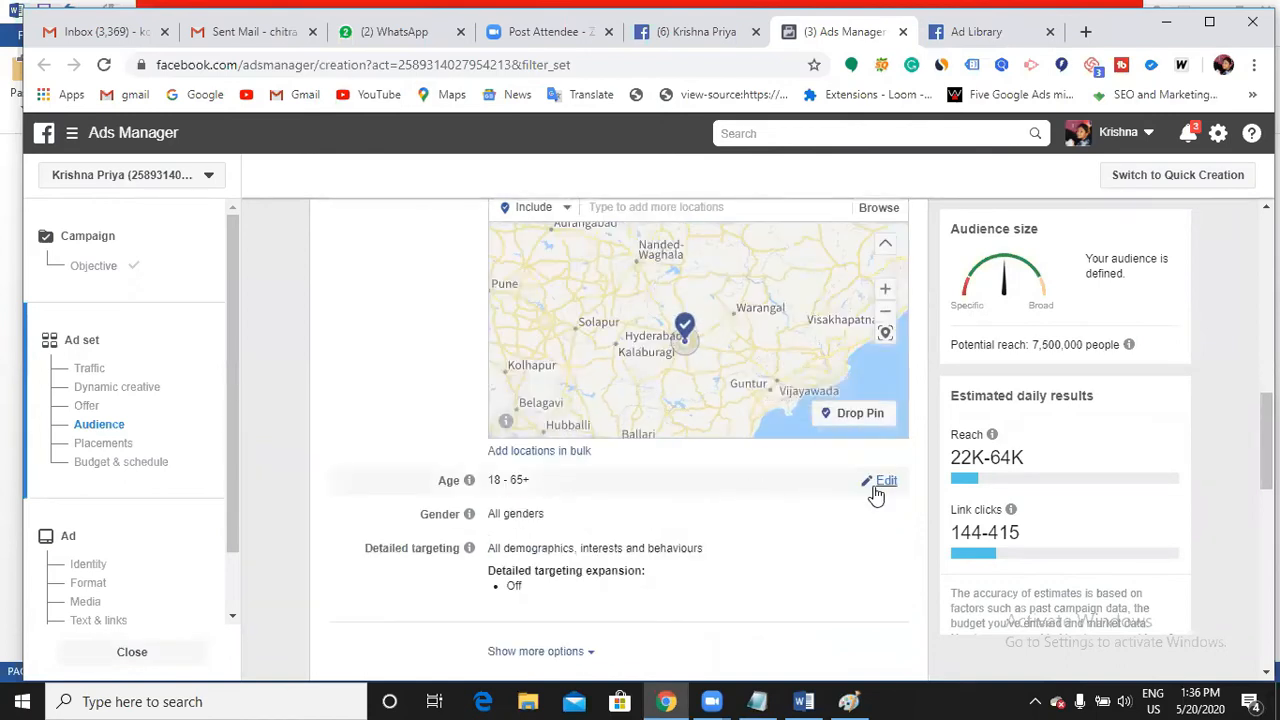
- Edit the audience age range, setting the minimum age to 20 and the maximum to 33
click(878, 484)
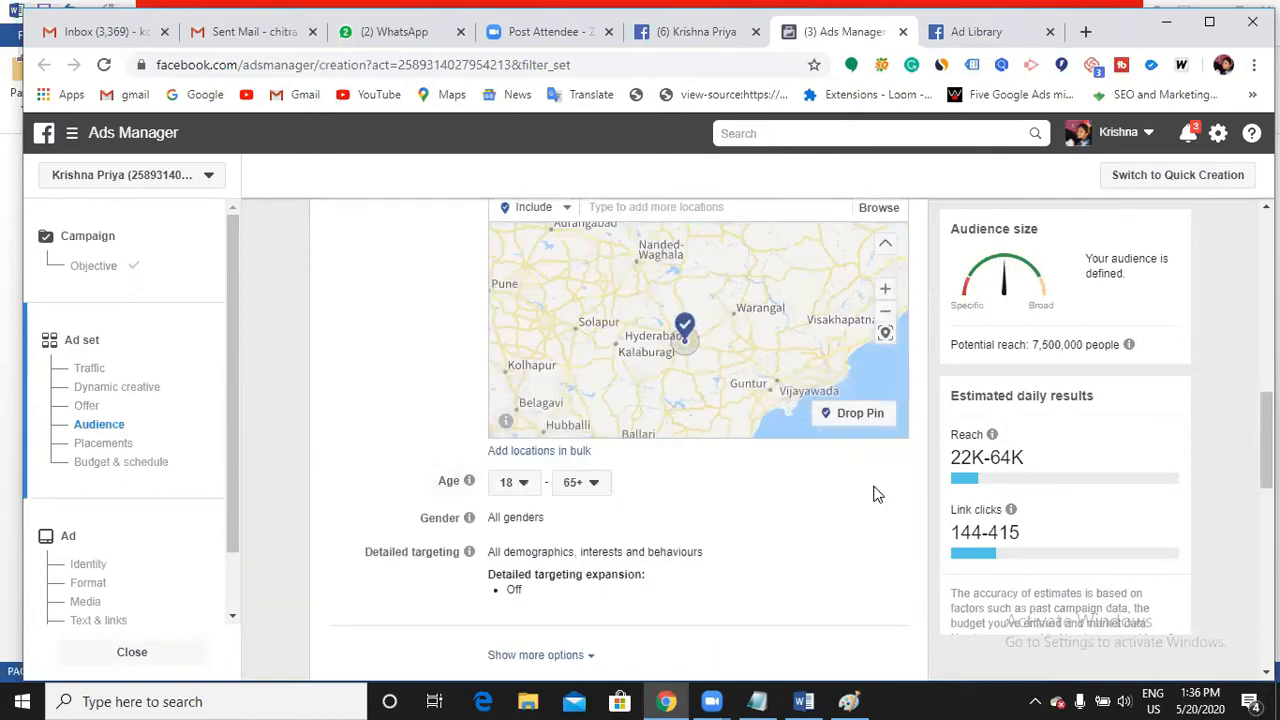
click(522, 483)
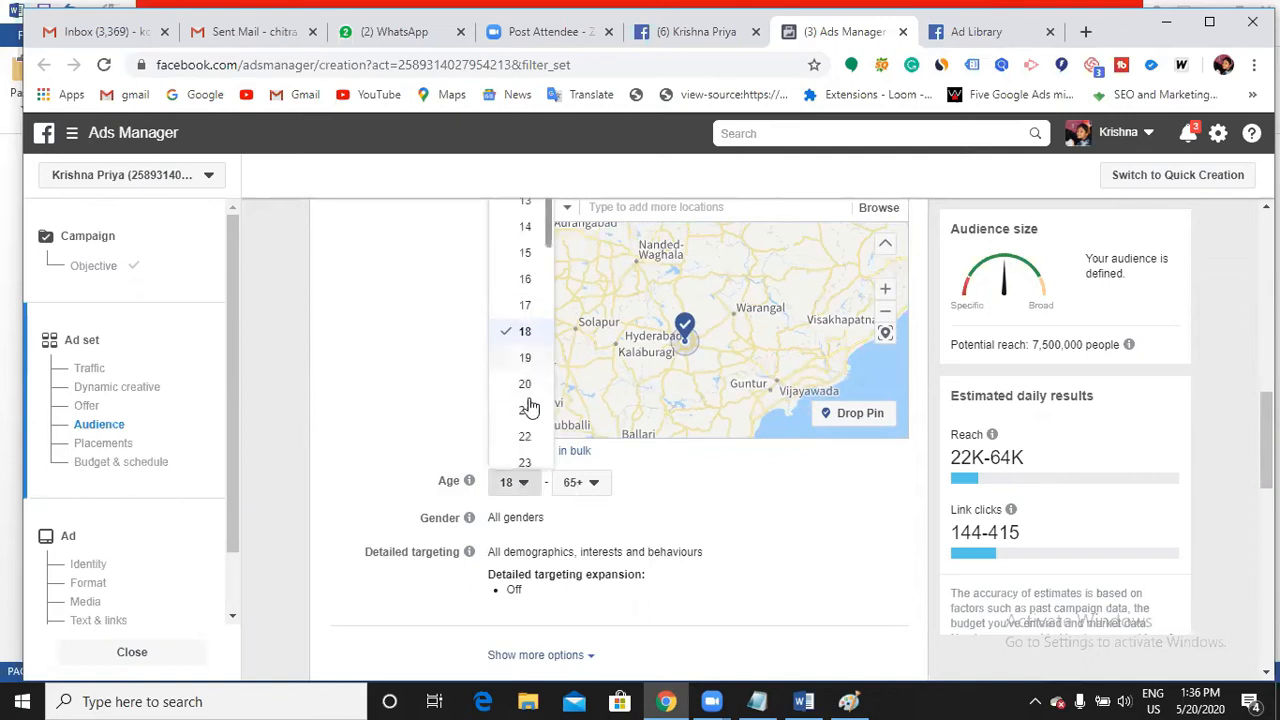
scroll(530, 410, down, 1)
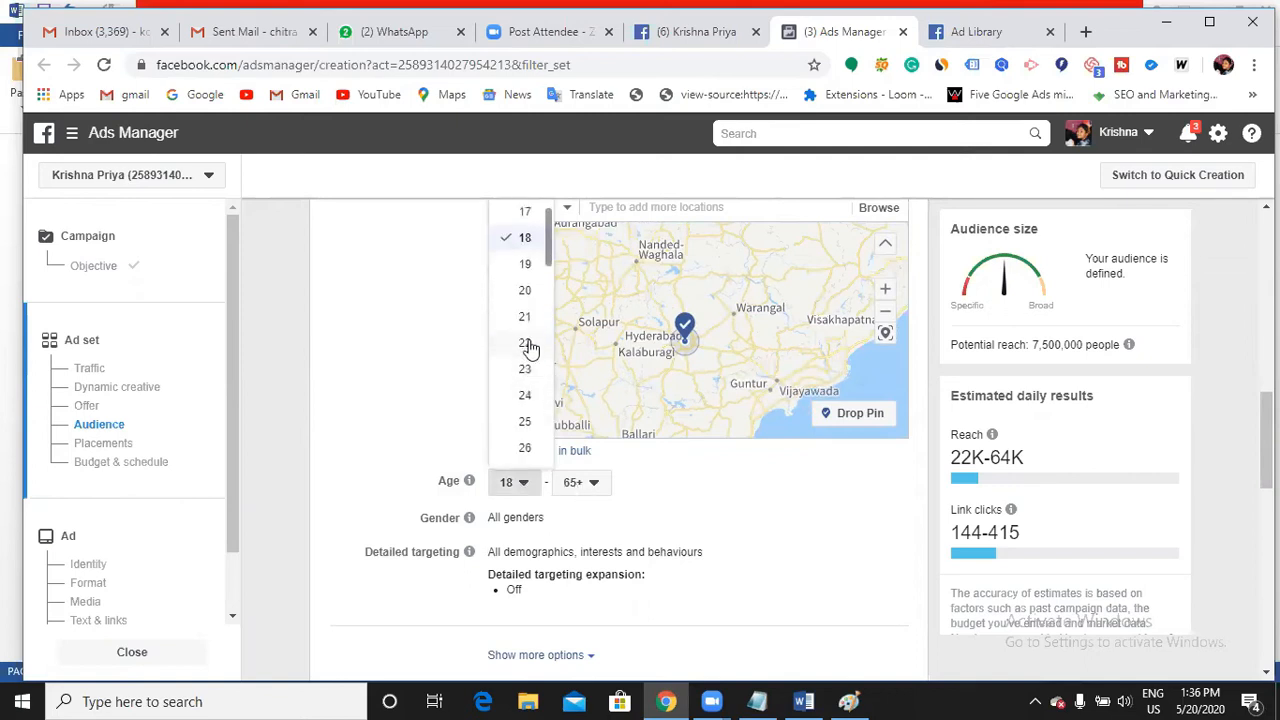
click(525, 290)
click(594, 484)
scroll(591, 388, down, 3)
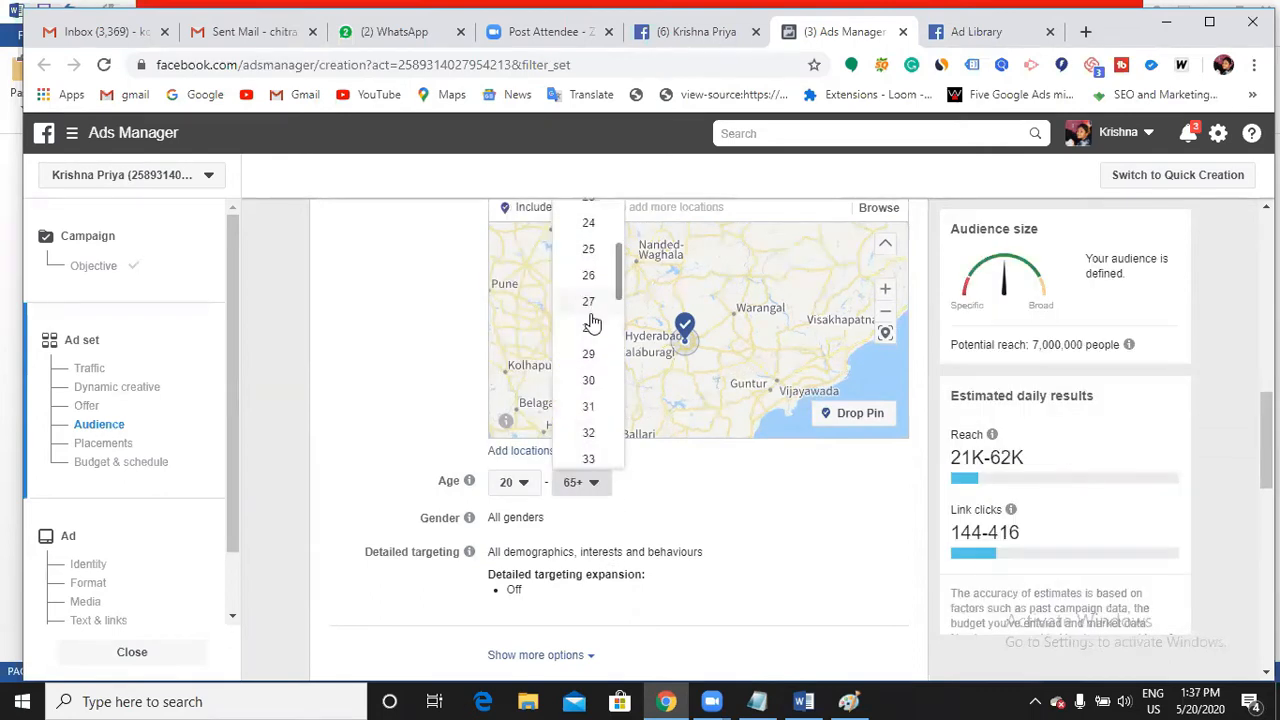
scroll(591, 377, down, 1)
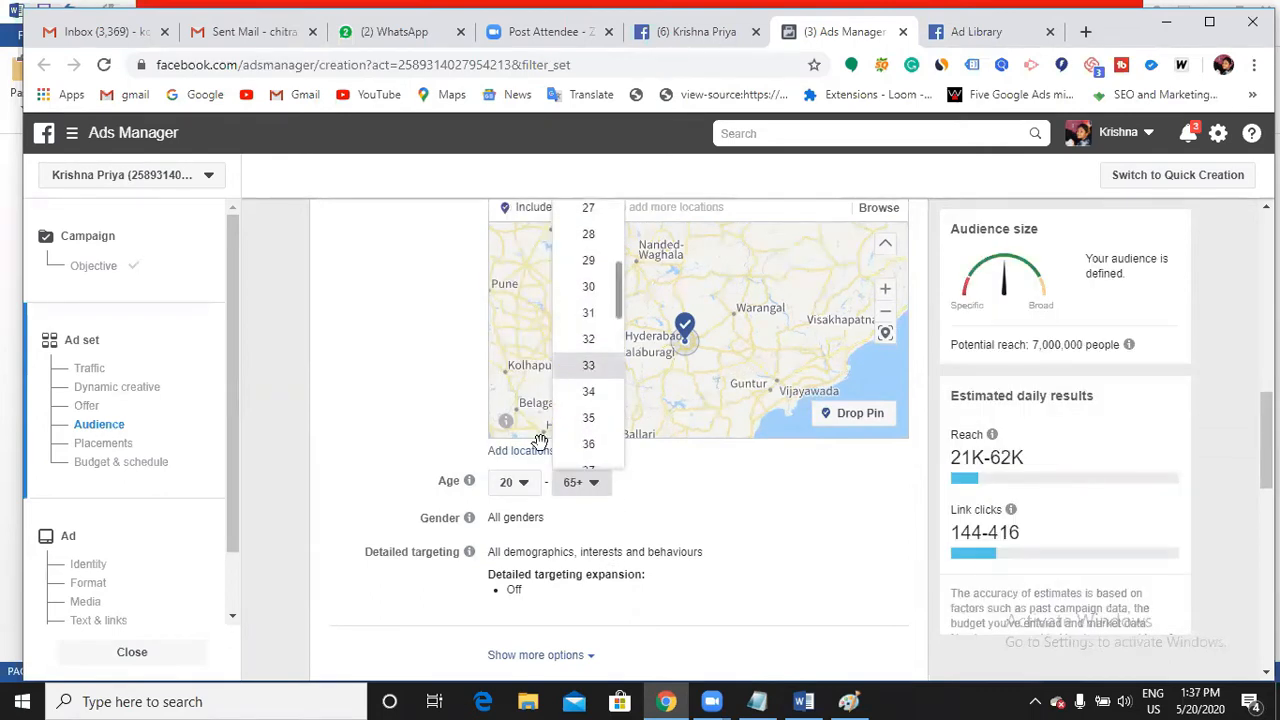
click(588, 382)
- Open the audience's detailed targeting for editing and browse the available Interests categories
scroll(551, 463, down, 1)
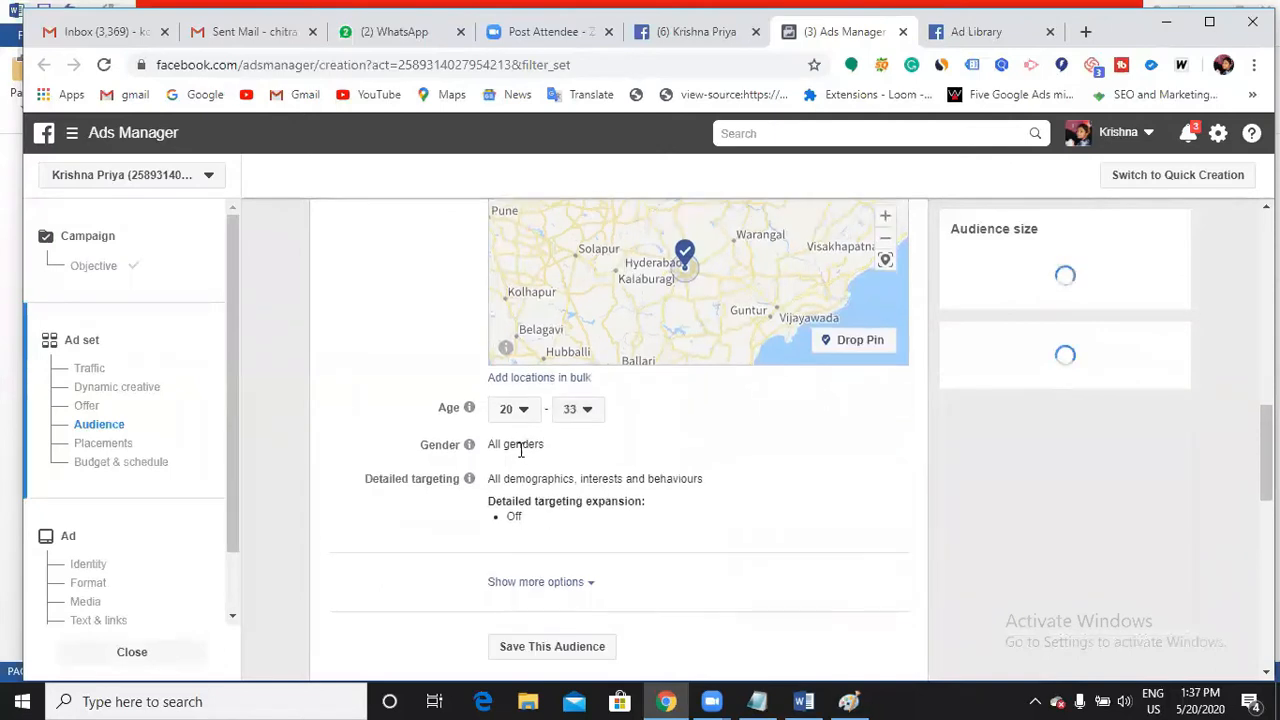
scroll(509, 443, down, 1)
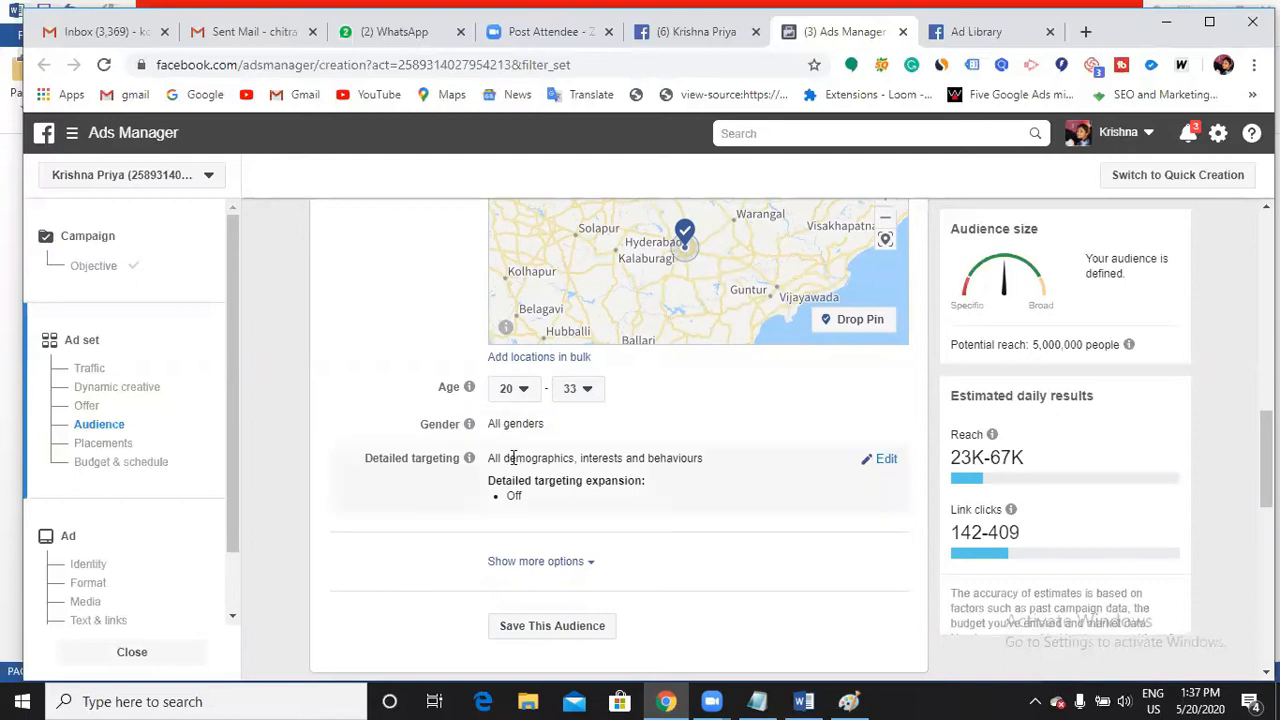
scroll(512, 457, down, 1)
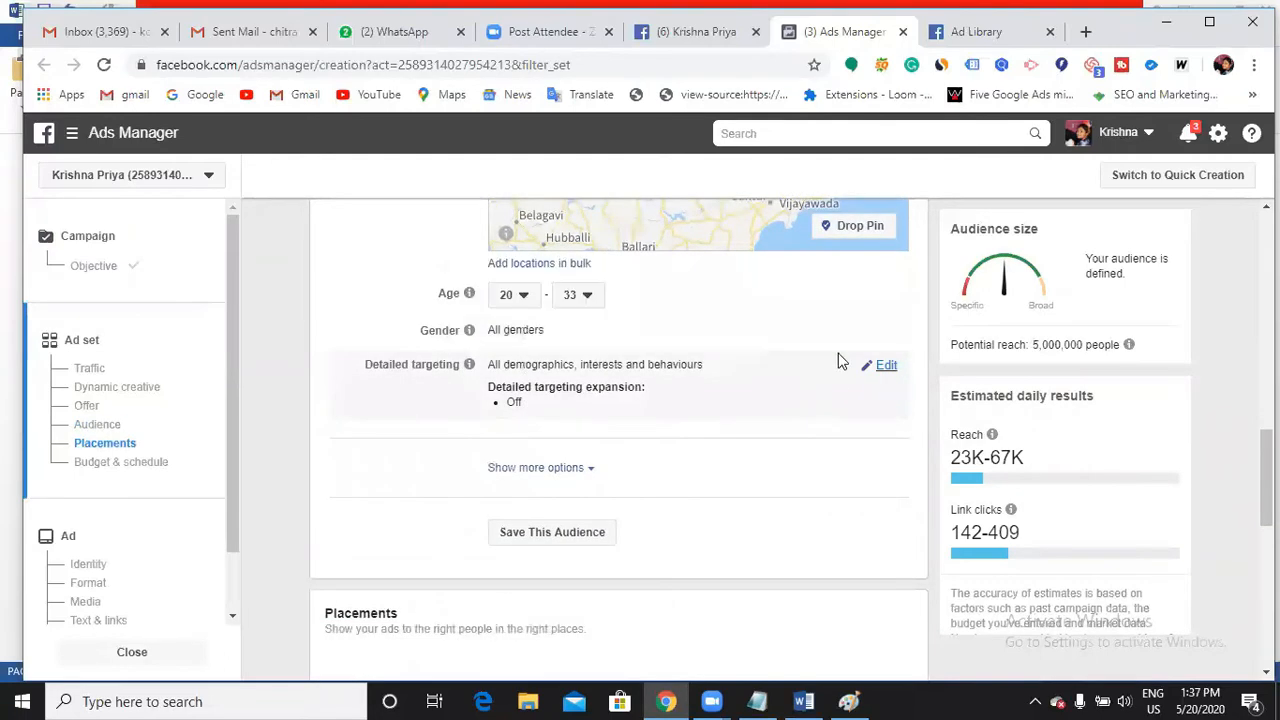
click(868, 366)
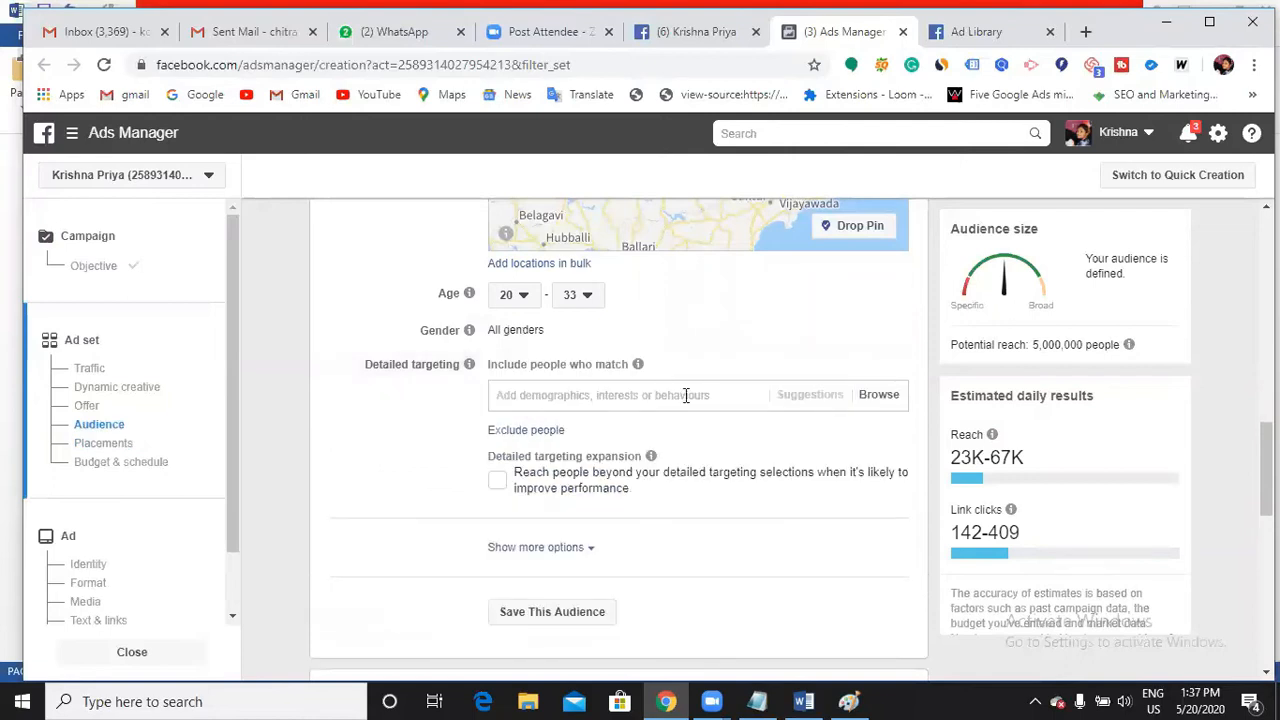
click(686, 395)
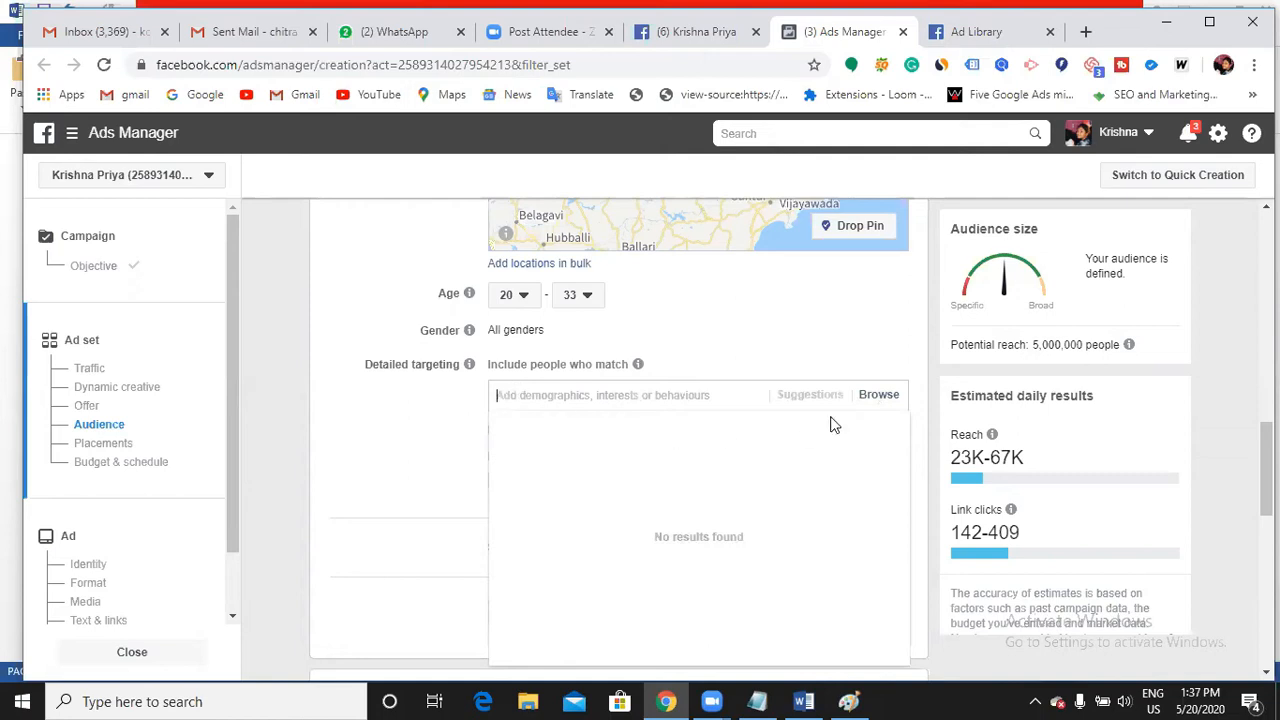
click(872, 398)
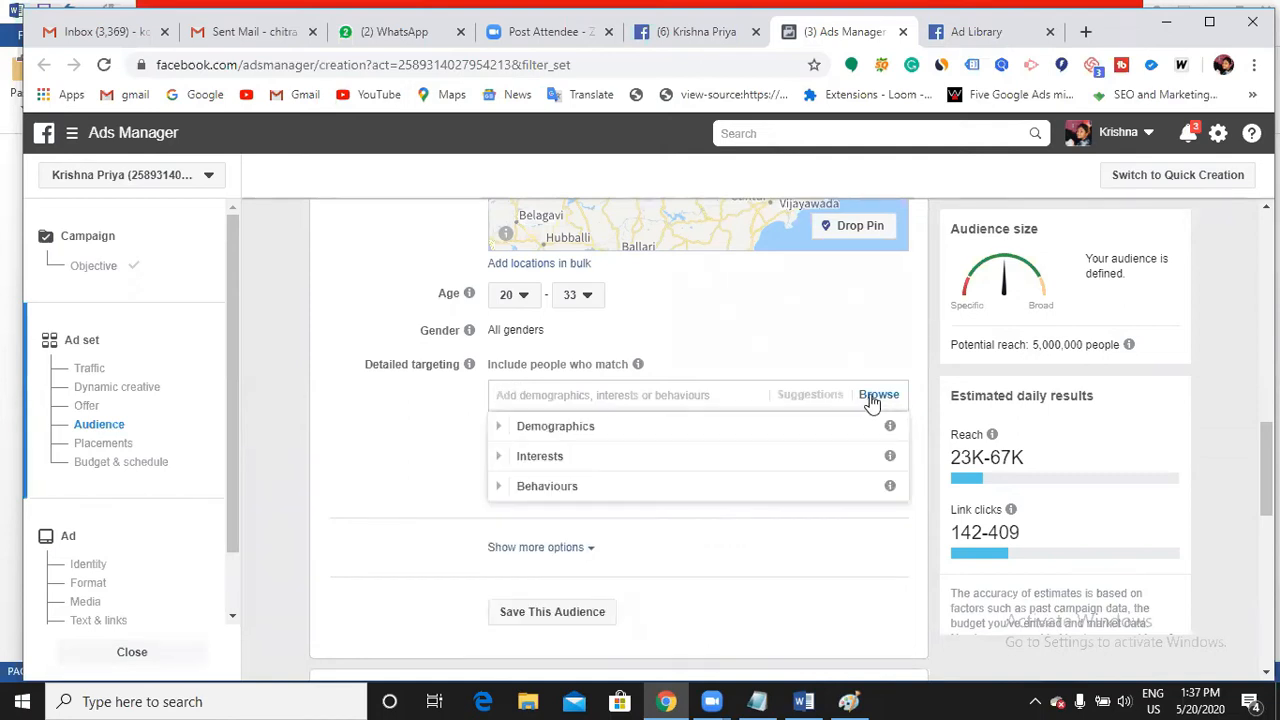
click(566, 462)
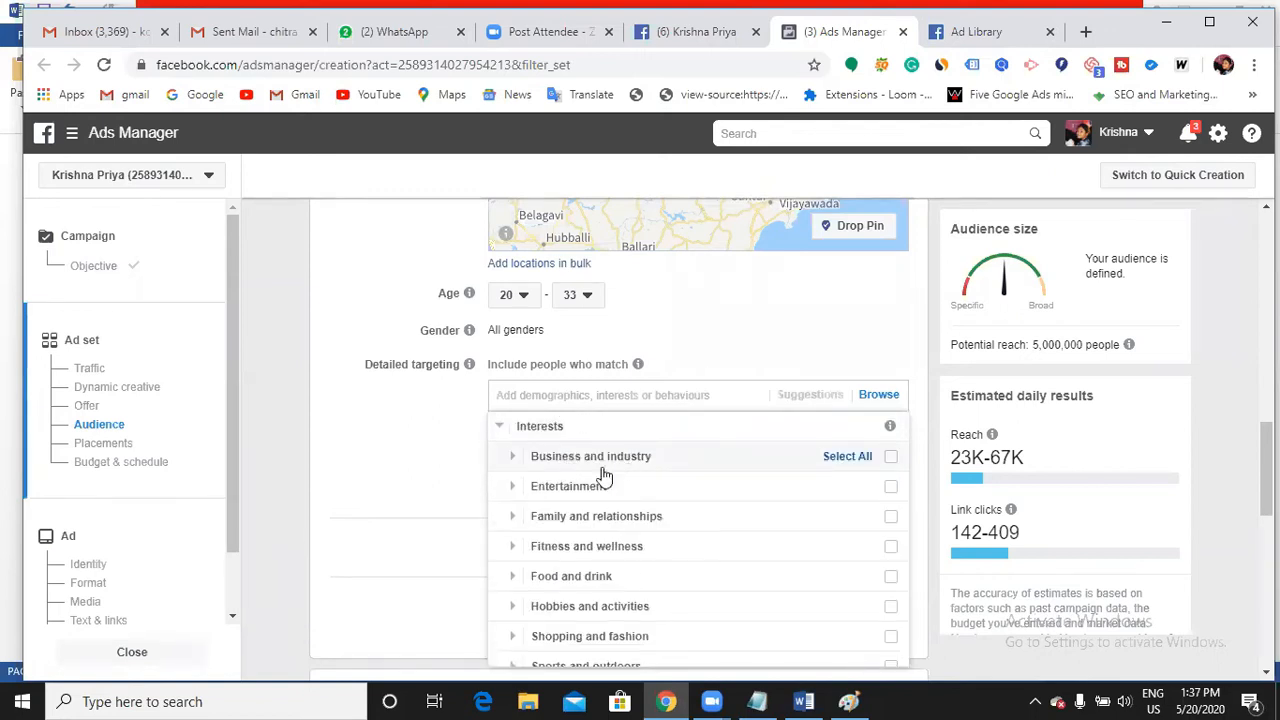
scroll(584, 486, down, 2)
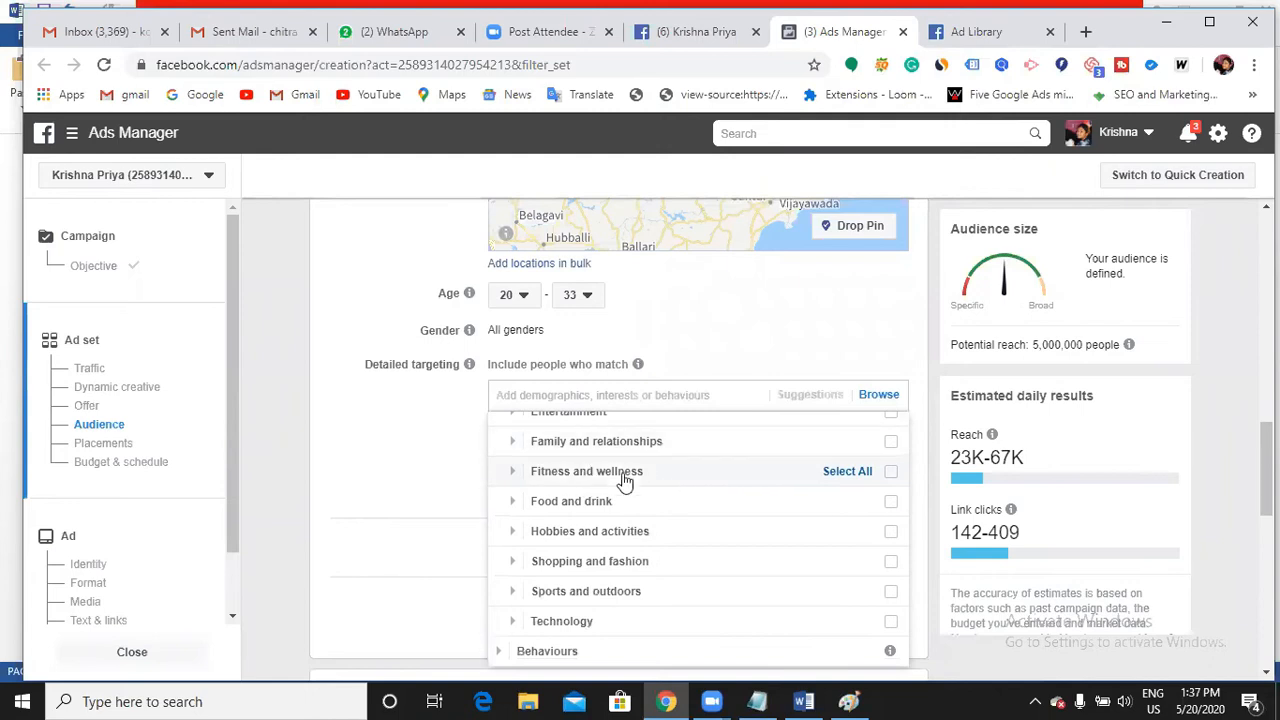
scroll(611, 494, down, 2)
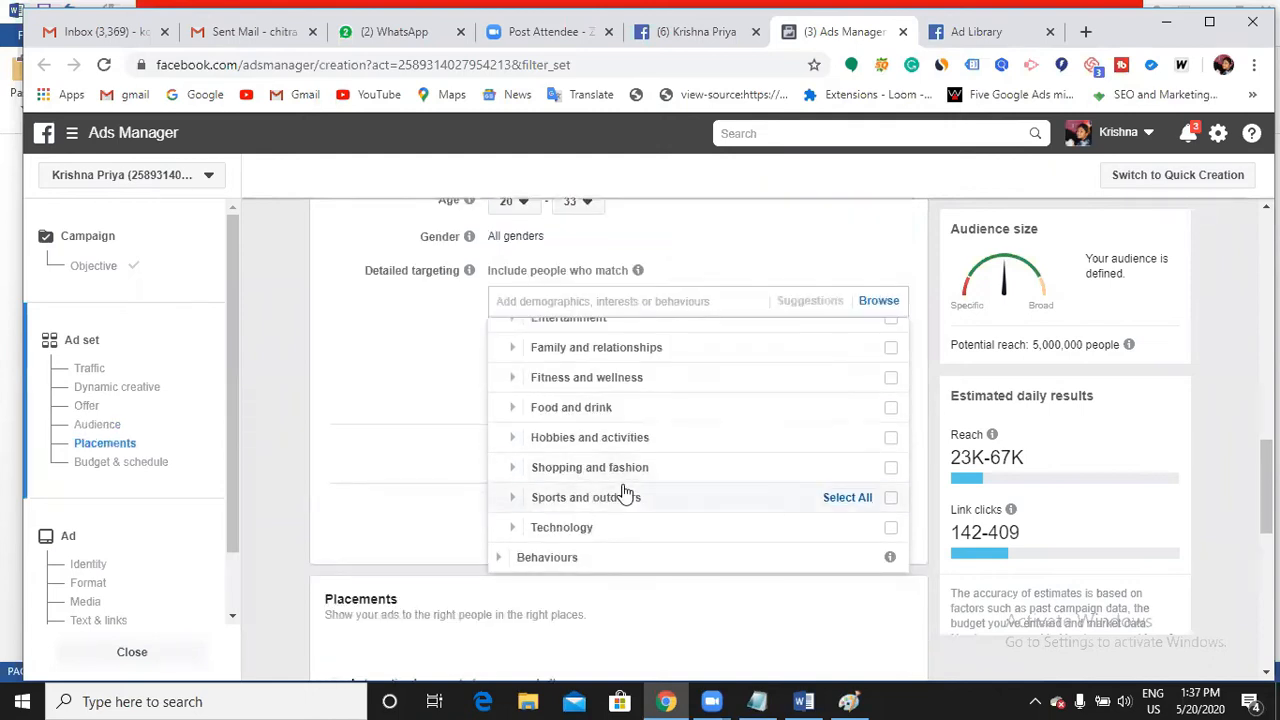
- Examine the Outdoor recreation and Sports interests within the Sports and outdoors category
click(513, 500)
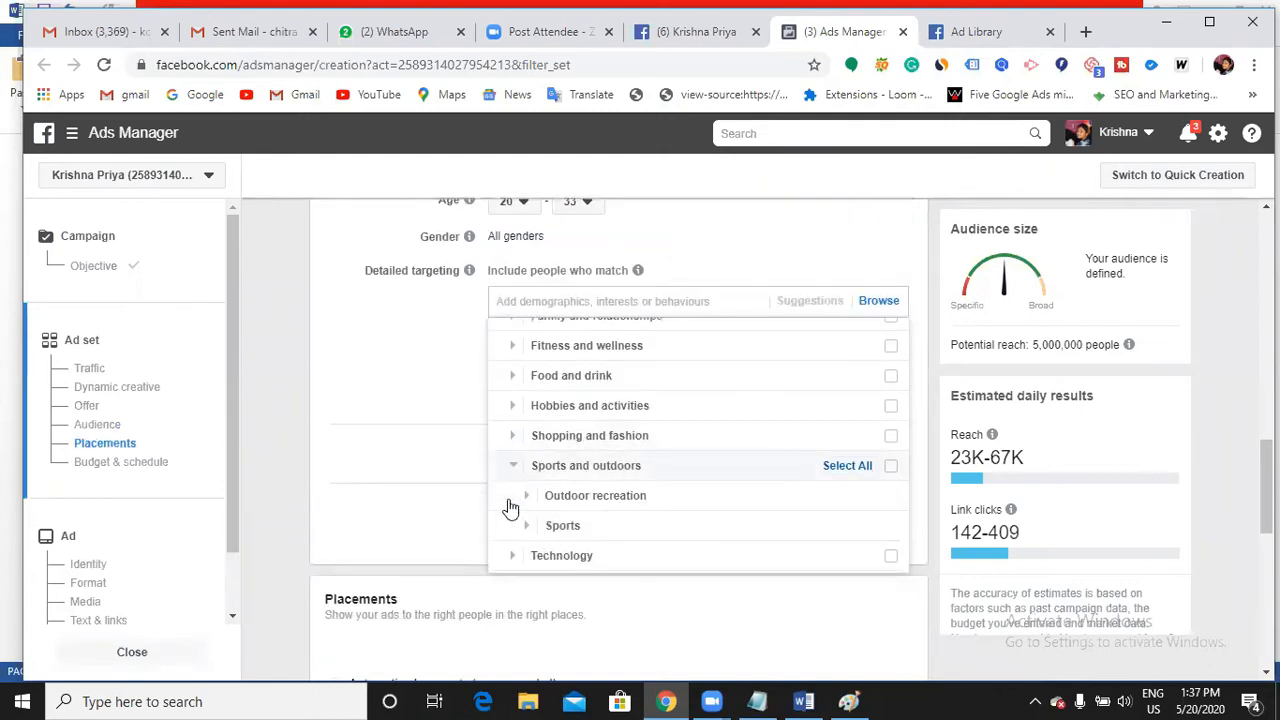
scroll(568, 463, down, 1)
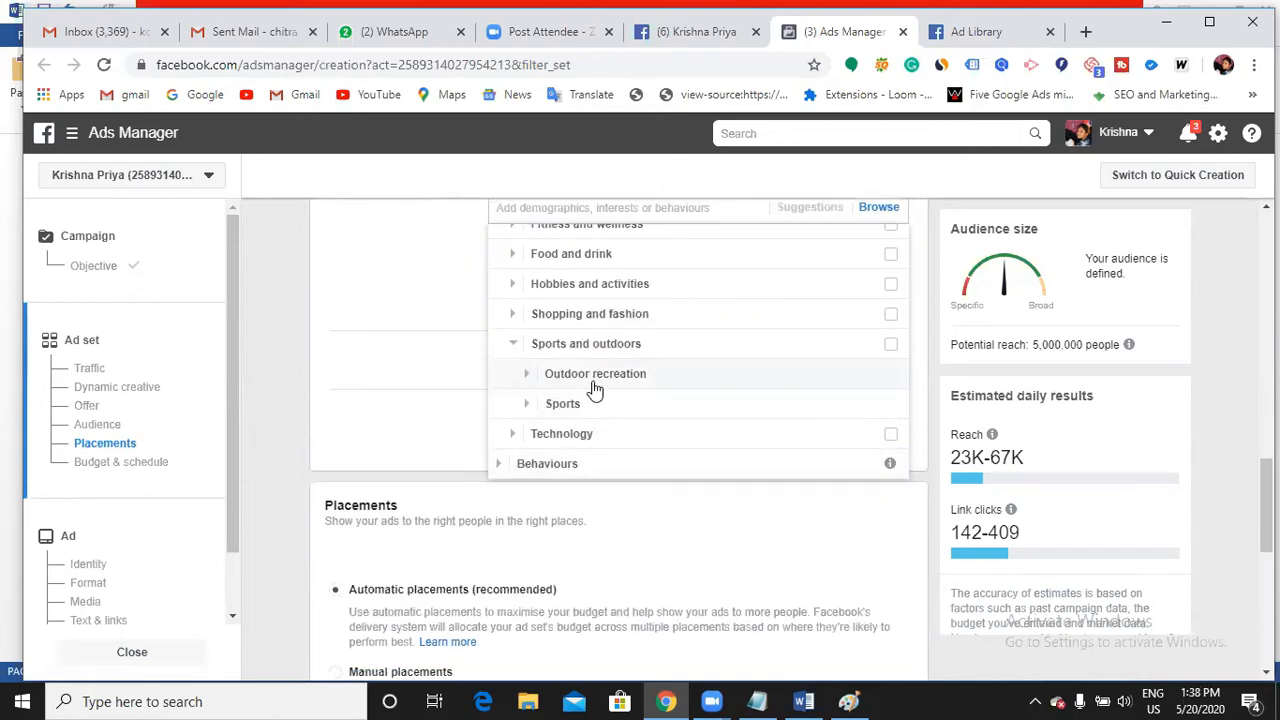
click(526, 373)
scroll(560, 373, down, 2)
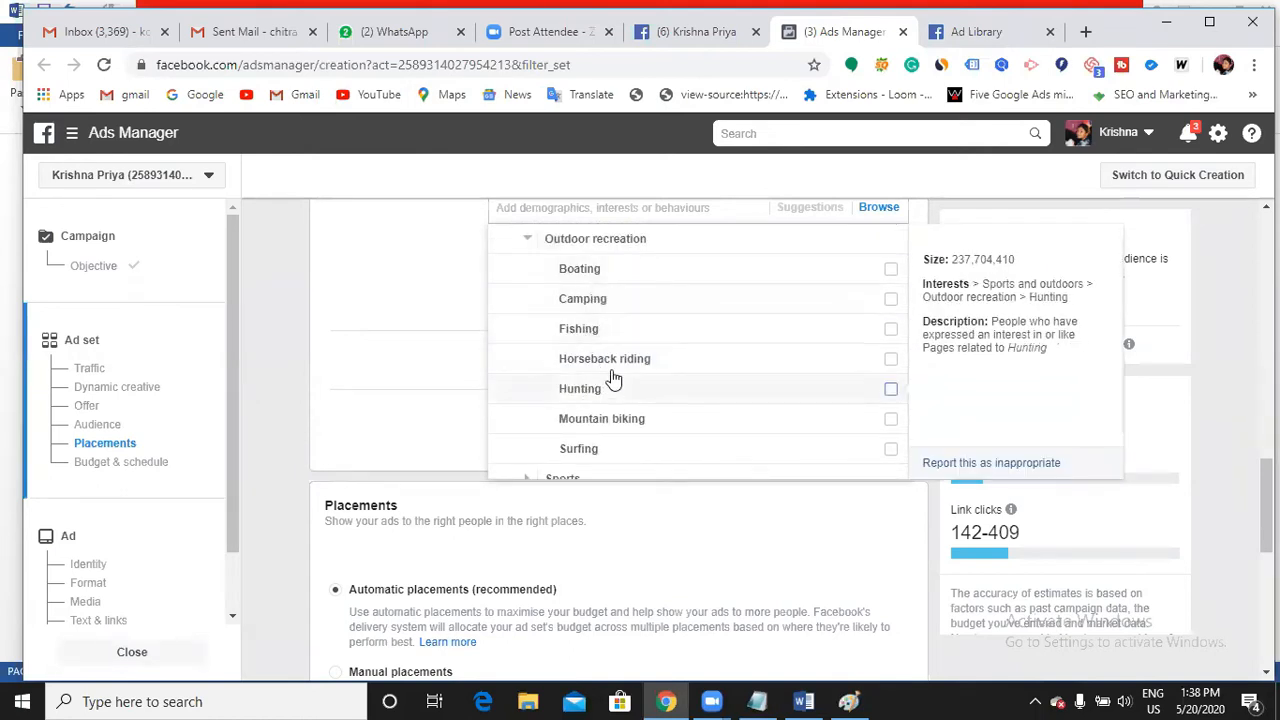
scroll(596, 390, down, 1)
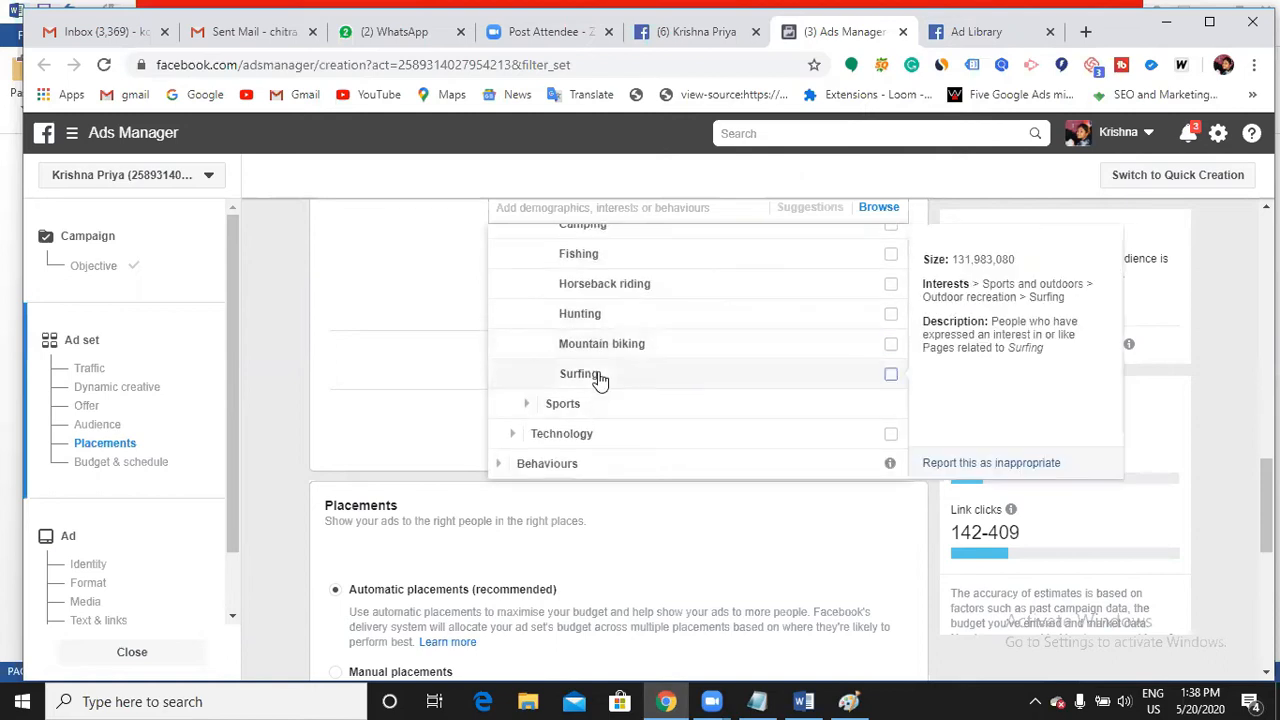
scroll(563, 320, down, 1)
click(563, 320)
scroll(571, 340, down, 3)
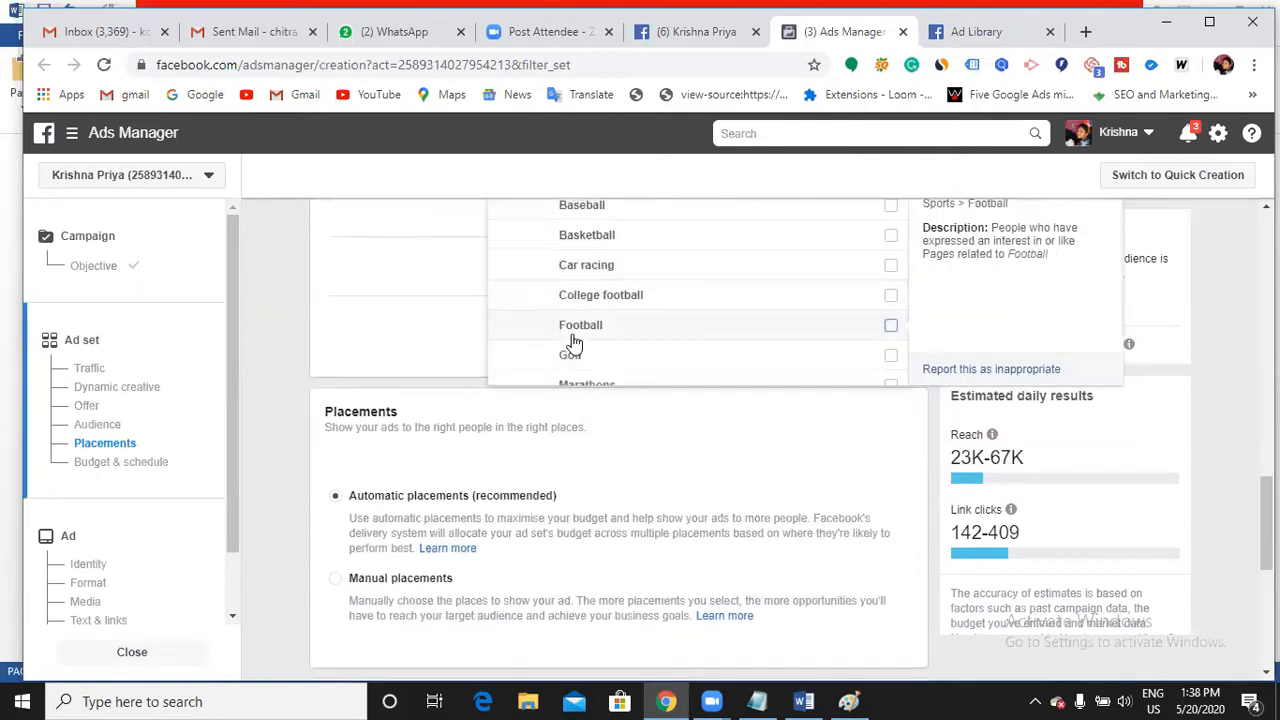
scroll(573, 343, down, 1)
- Expand the Technology interests and include the whole category in the detailed targeting
click(571, 340)
scroll(620, 346, down, 1)
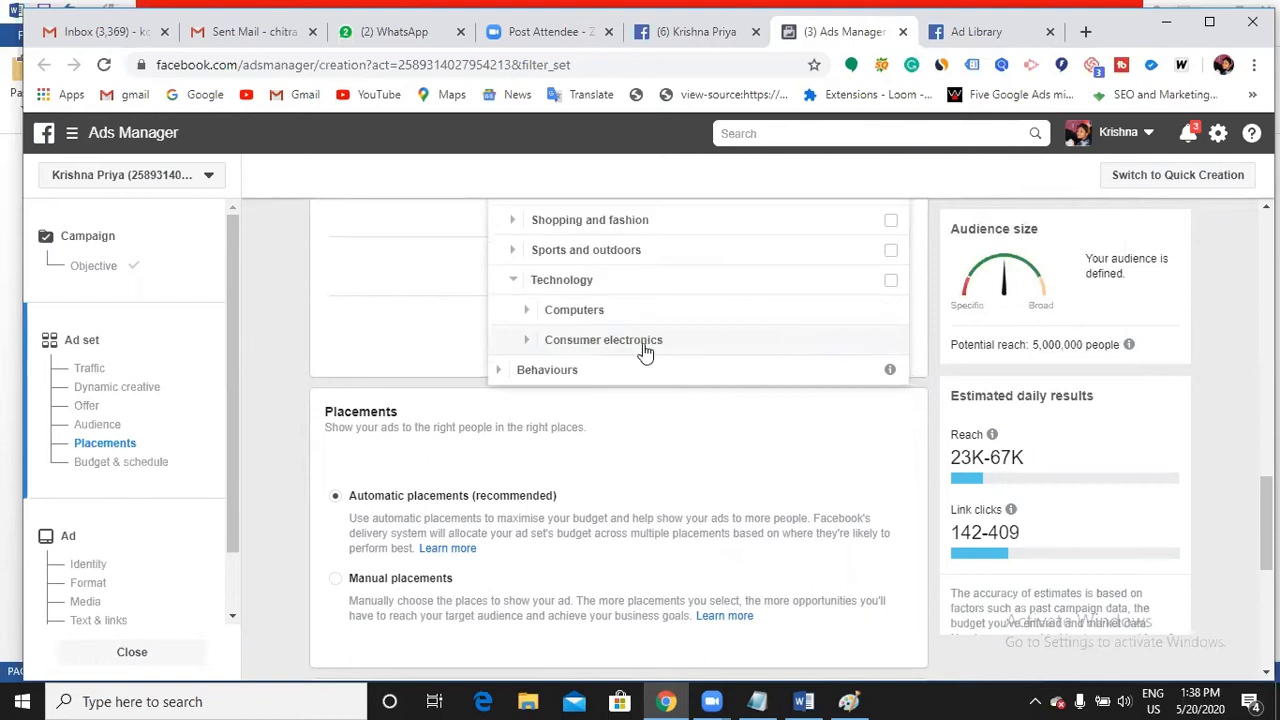
click(888, 281)
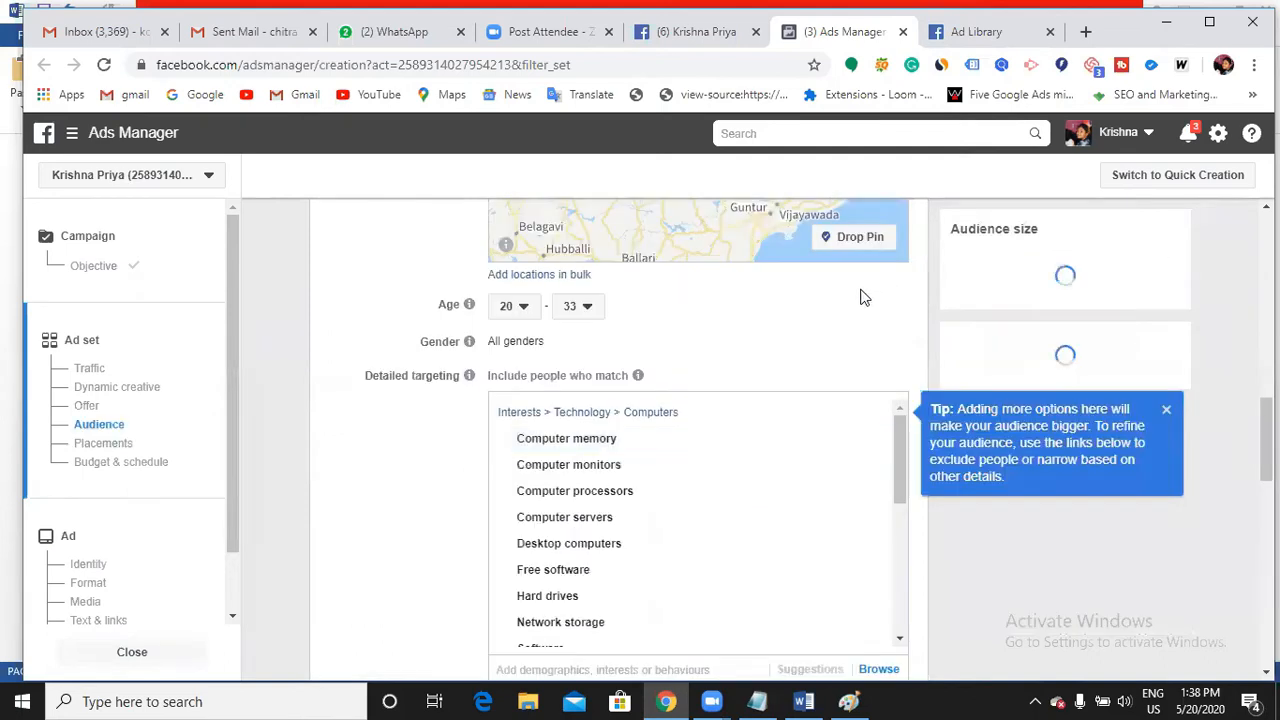
- Remove Computer monitors, Computer processors and Televisions from the included Technology interests, and close the interest browser
scroll(669, 419, down, 2)
scroll(657, 409, up, 1)
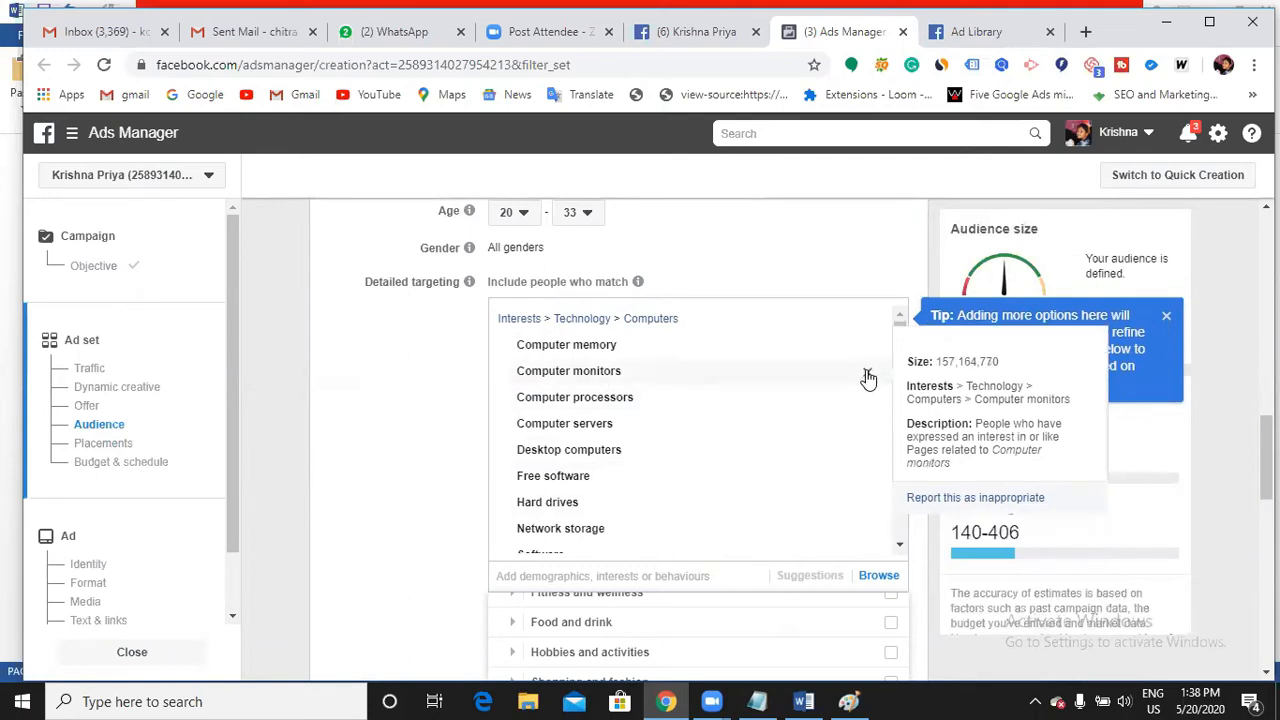
click(867, 375)
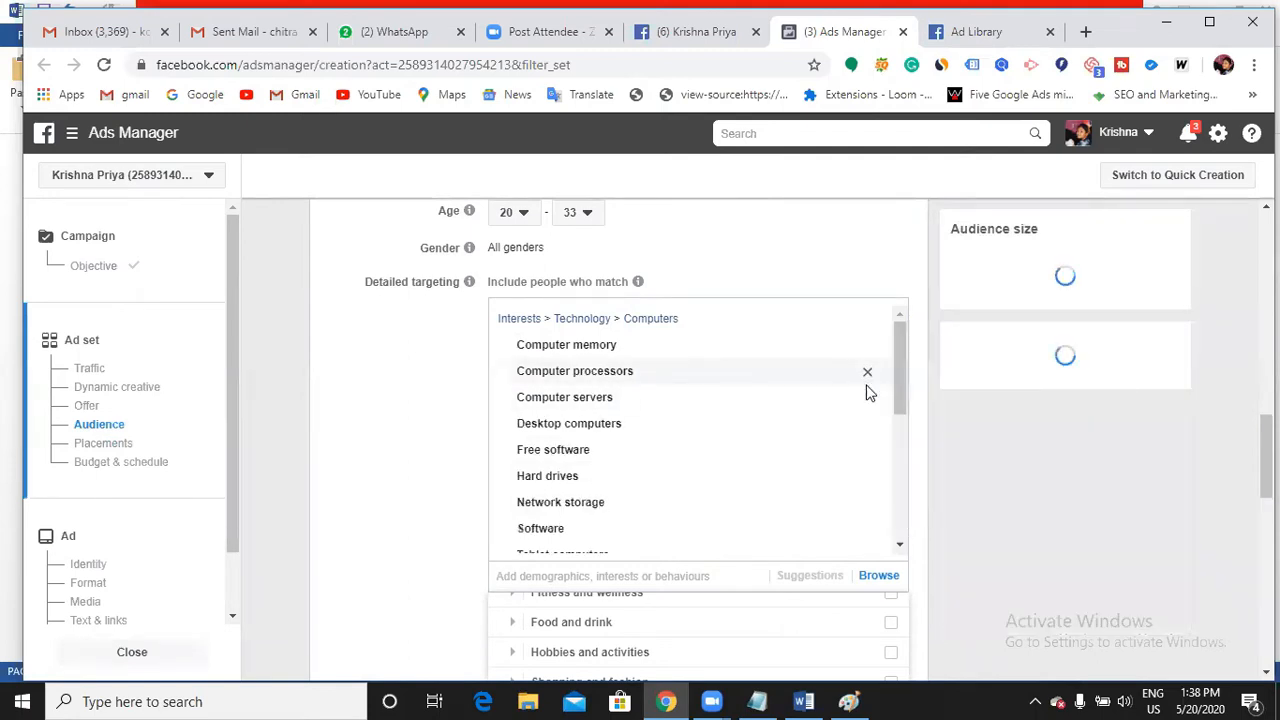
click(868, 374)
scroll(748, 515, down, 3)
scroll(746, 538, down, 1)
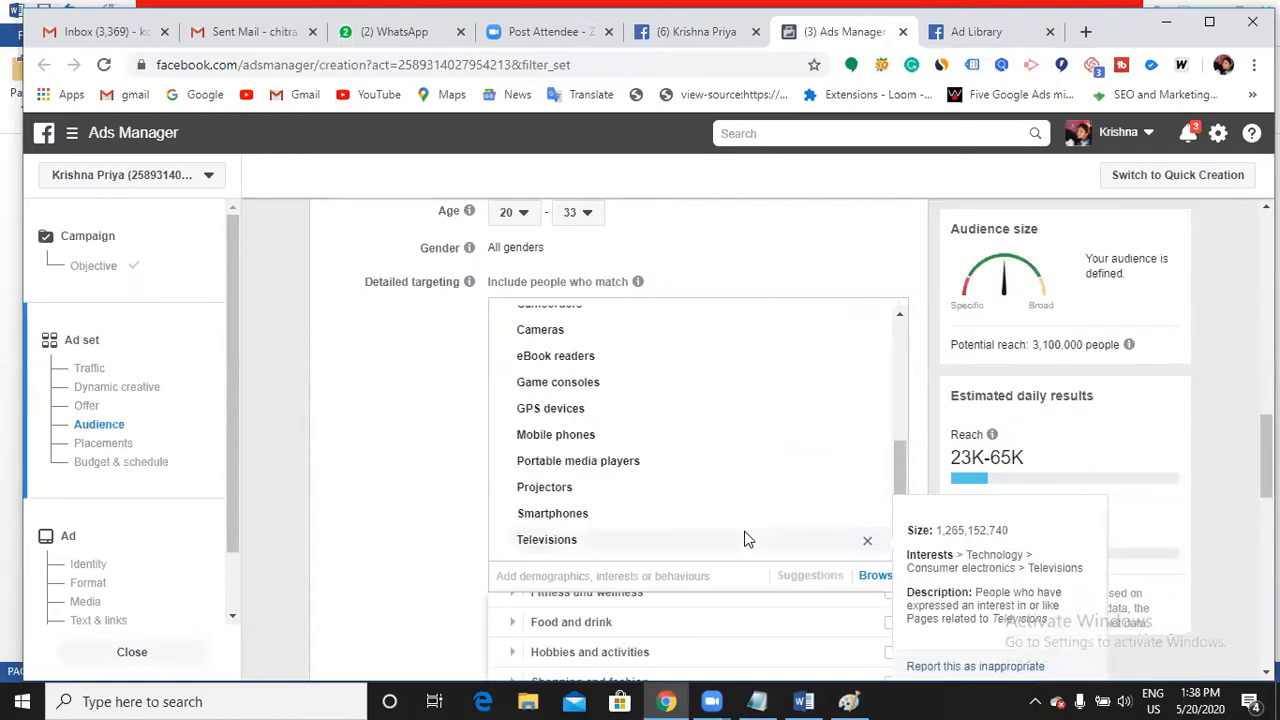
click(867, 545)
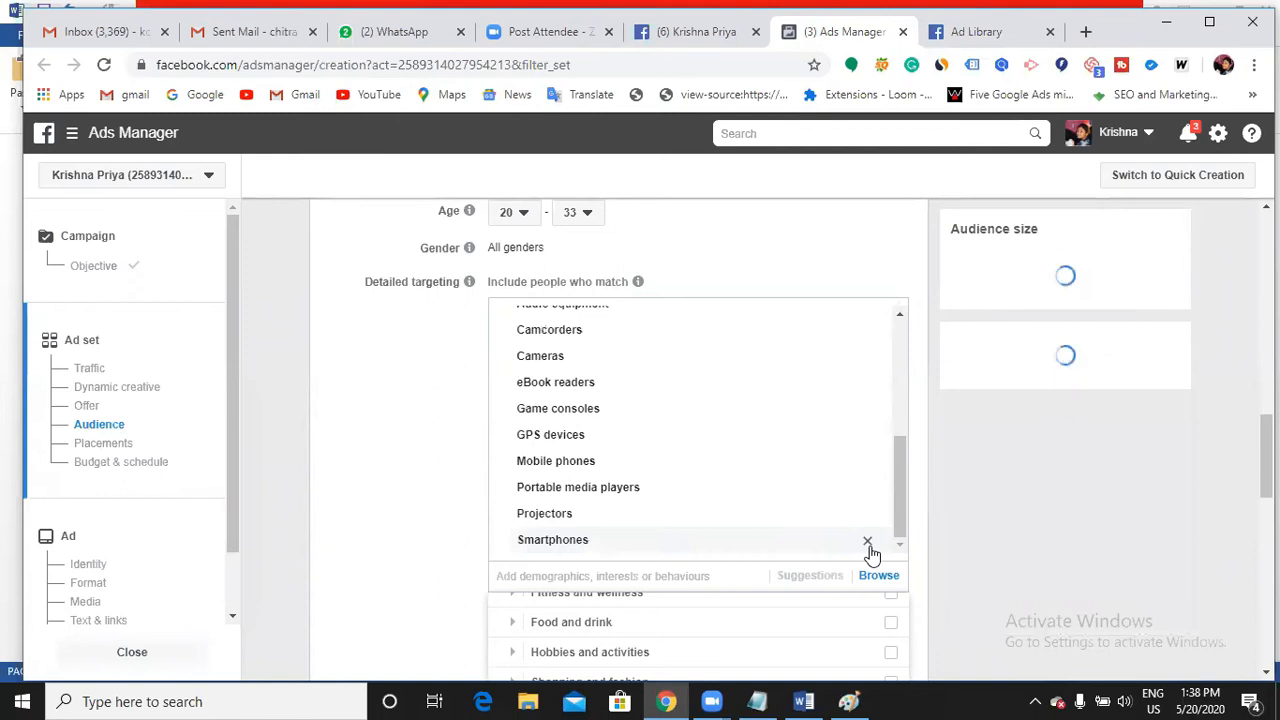
scroll(643, 591, down, 2)
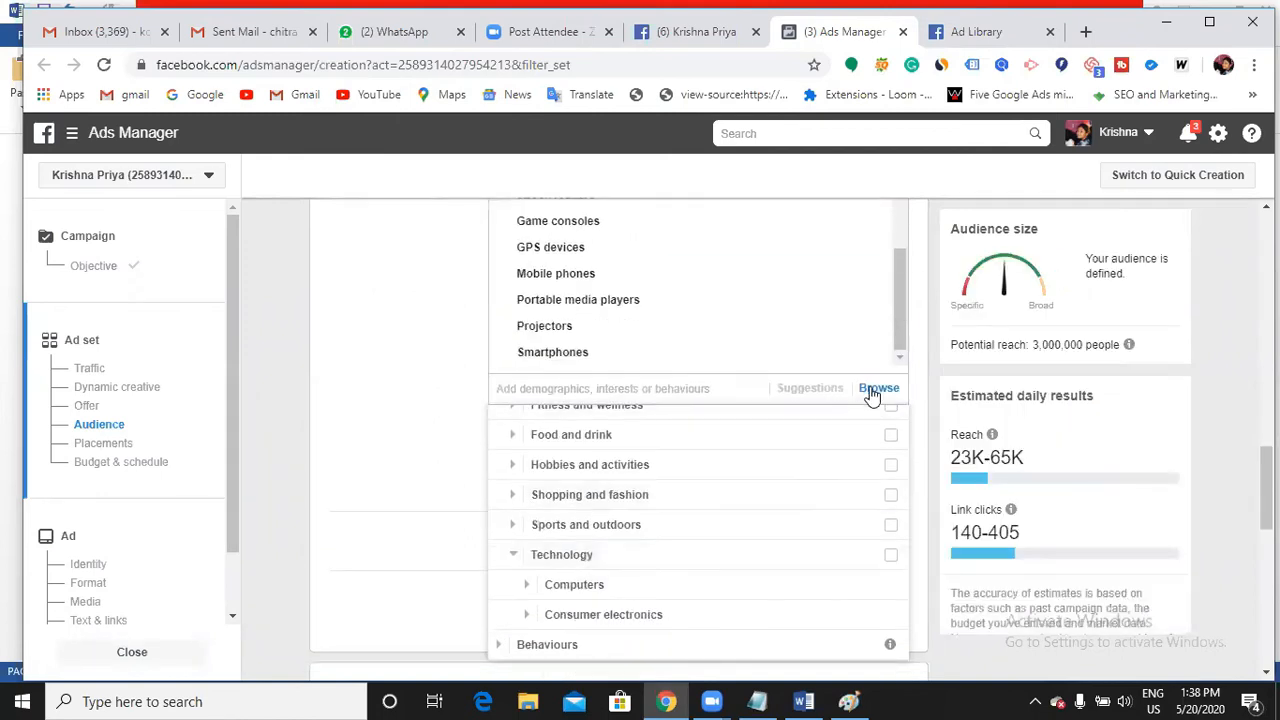
click(872, 392)
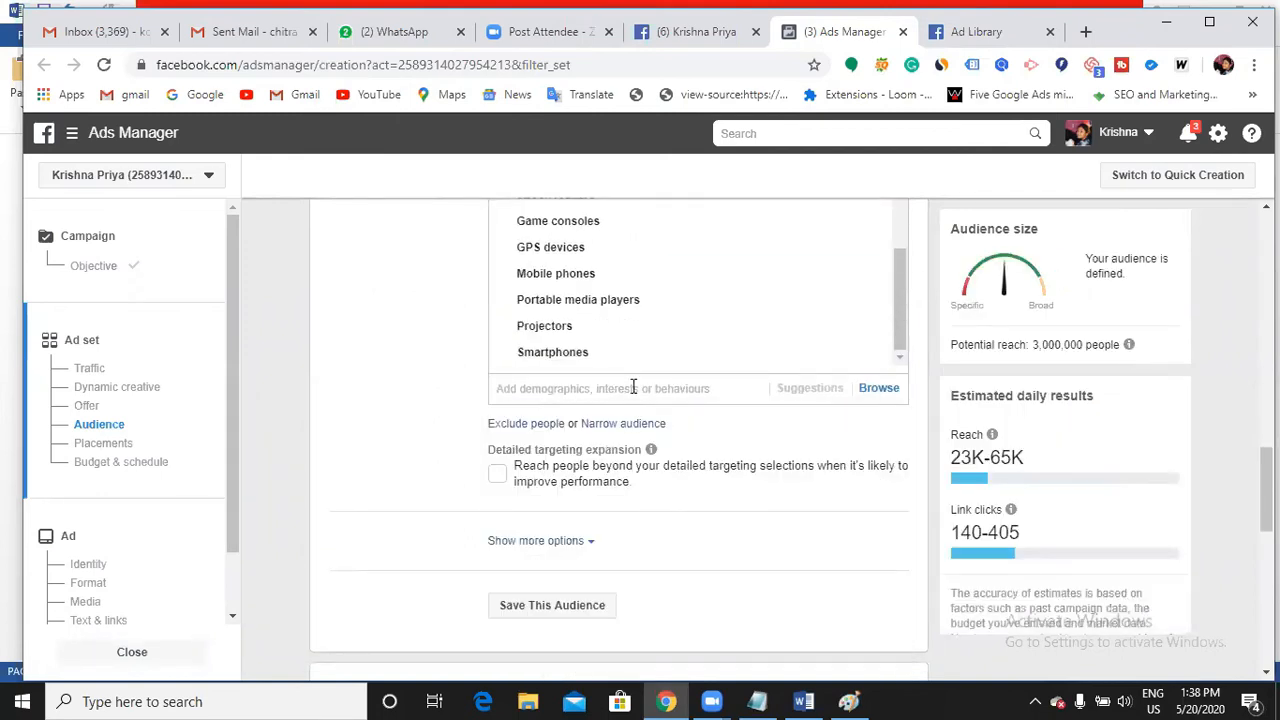
- Show the additional audience options and examine the connection types offered for Facebook Pages and apps
scroll(846, 394, up, 2)
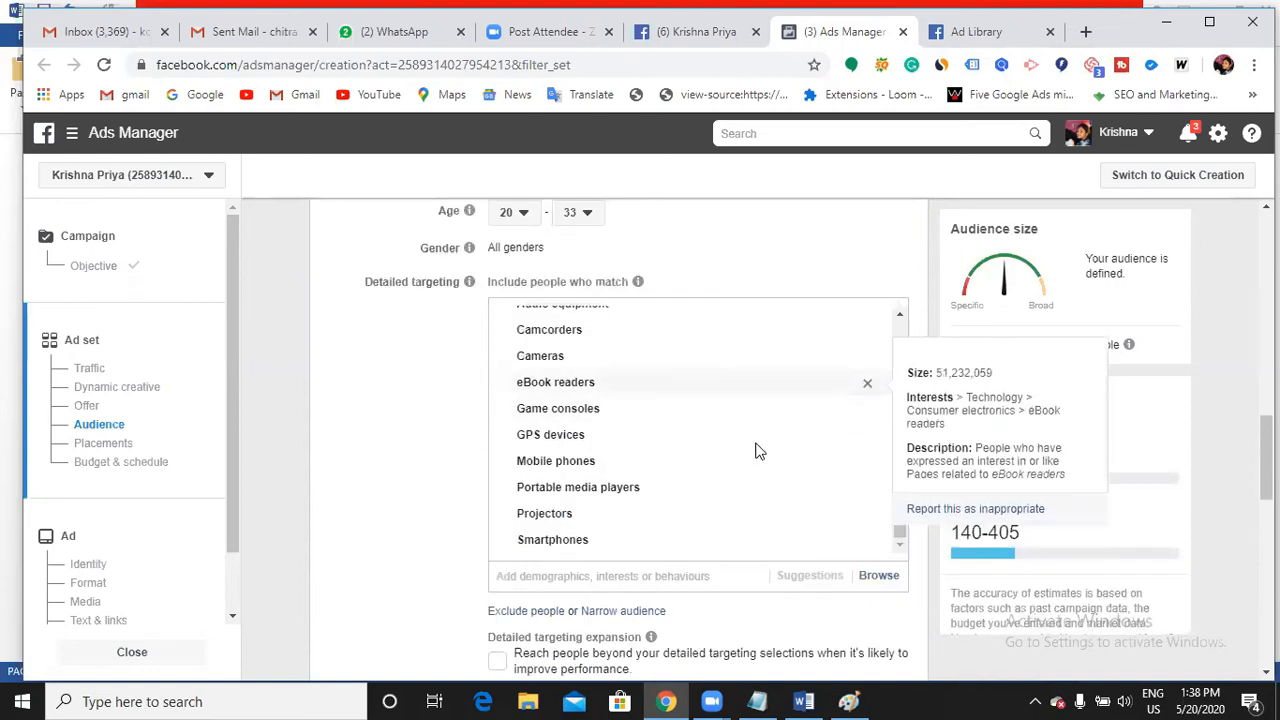
scroll(806, 523, down, 2)
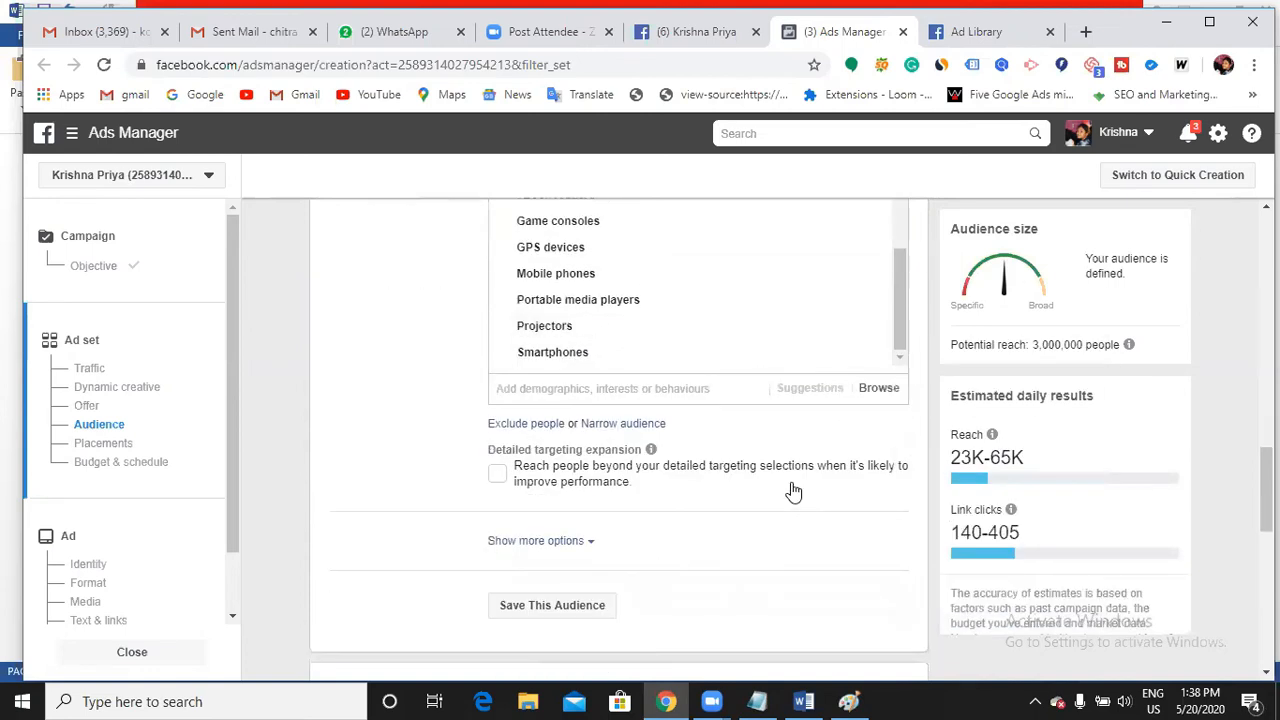
scroll(793, 485, down, 1)
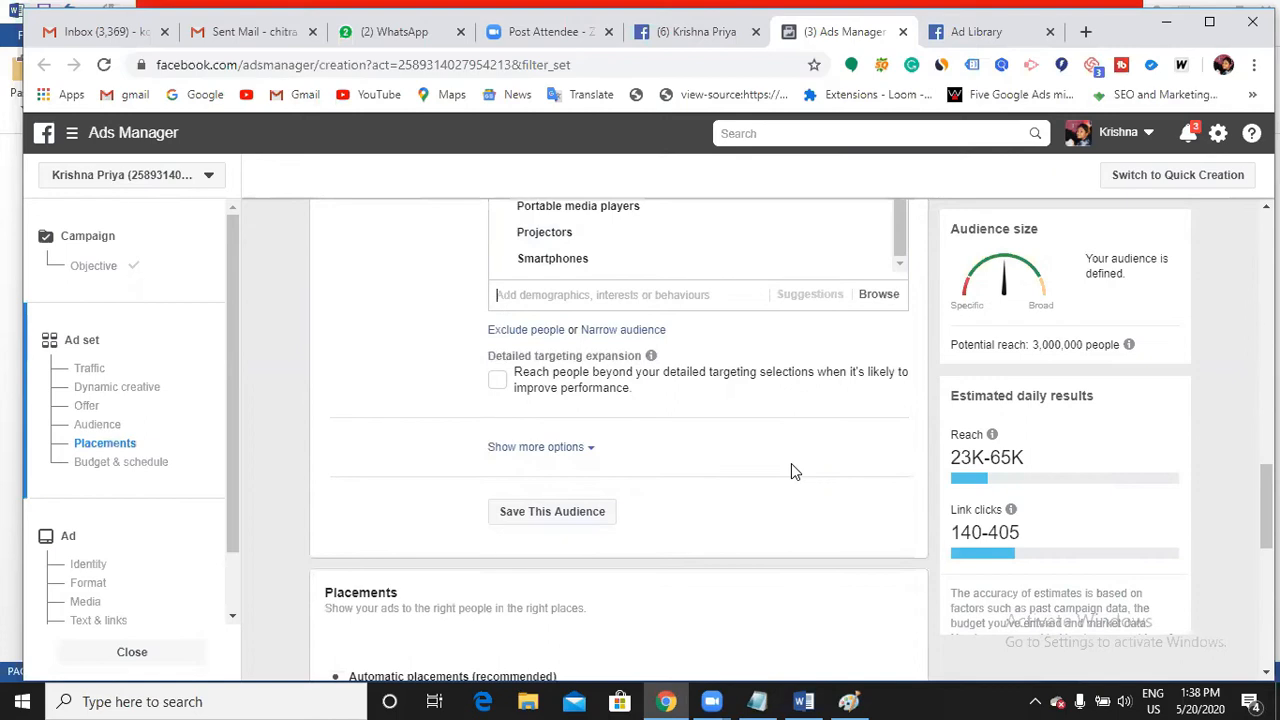
scroll(791, 471, down, 1)
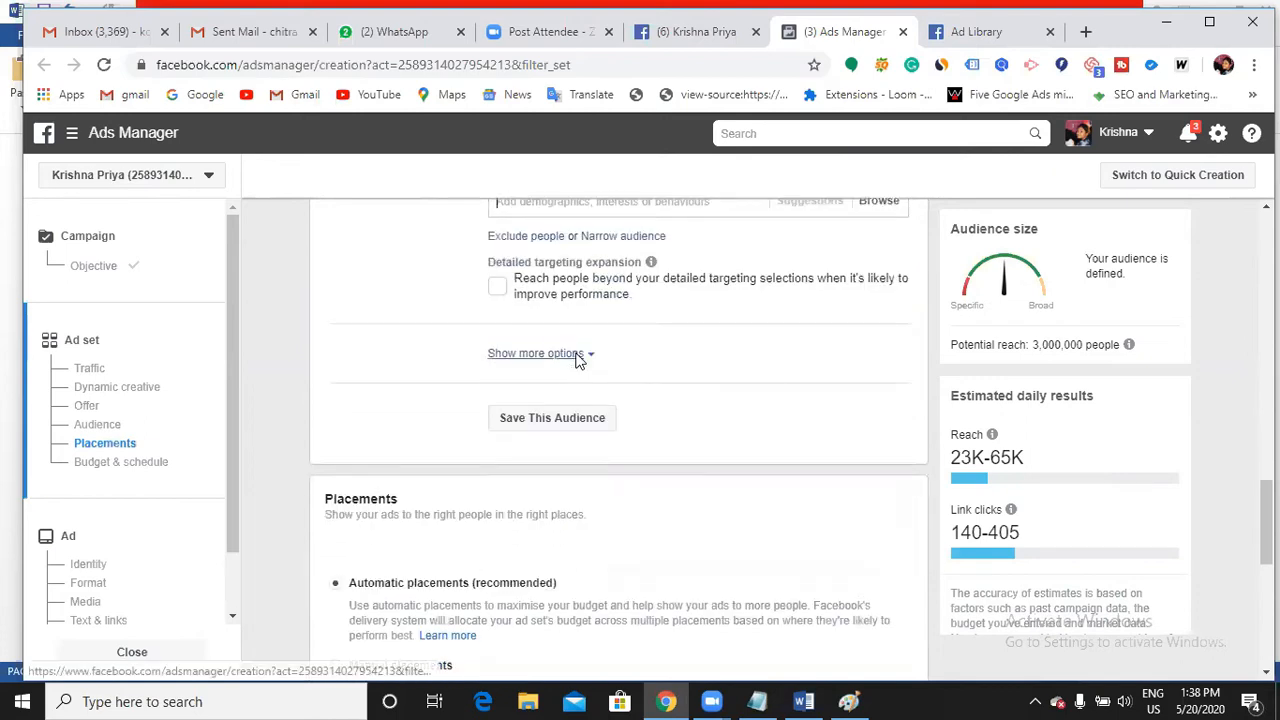
click(576, 354)
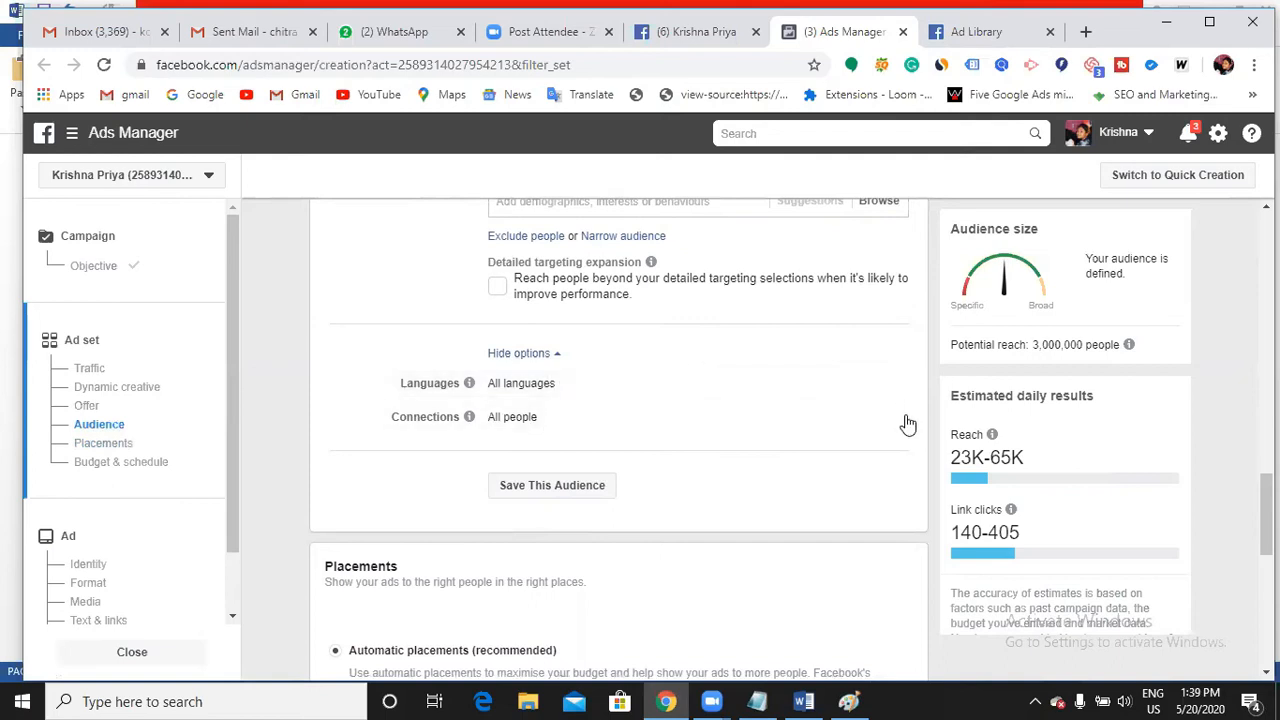
click(870, 419)
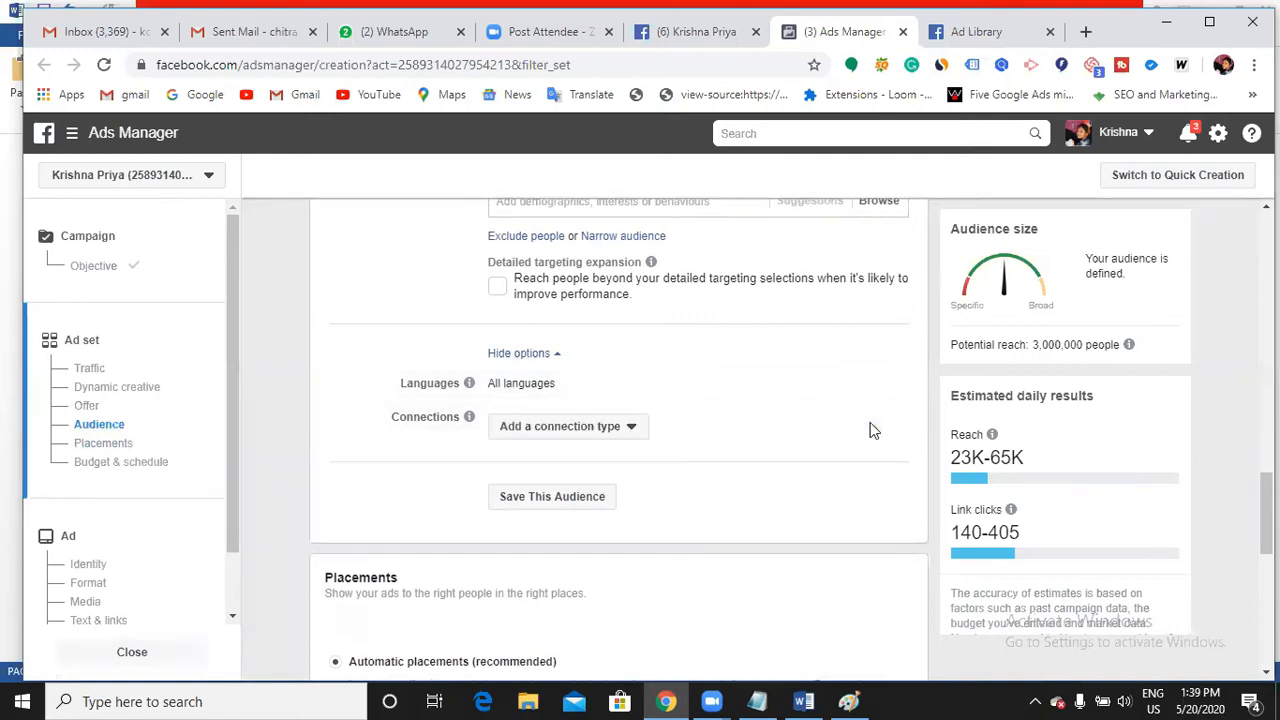
click(636, 429)
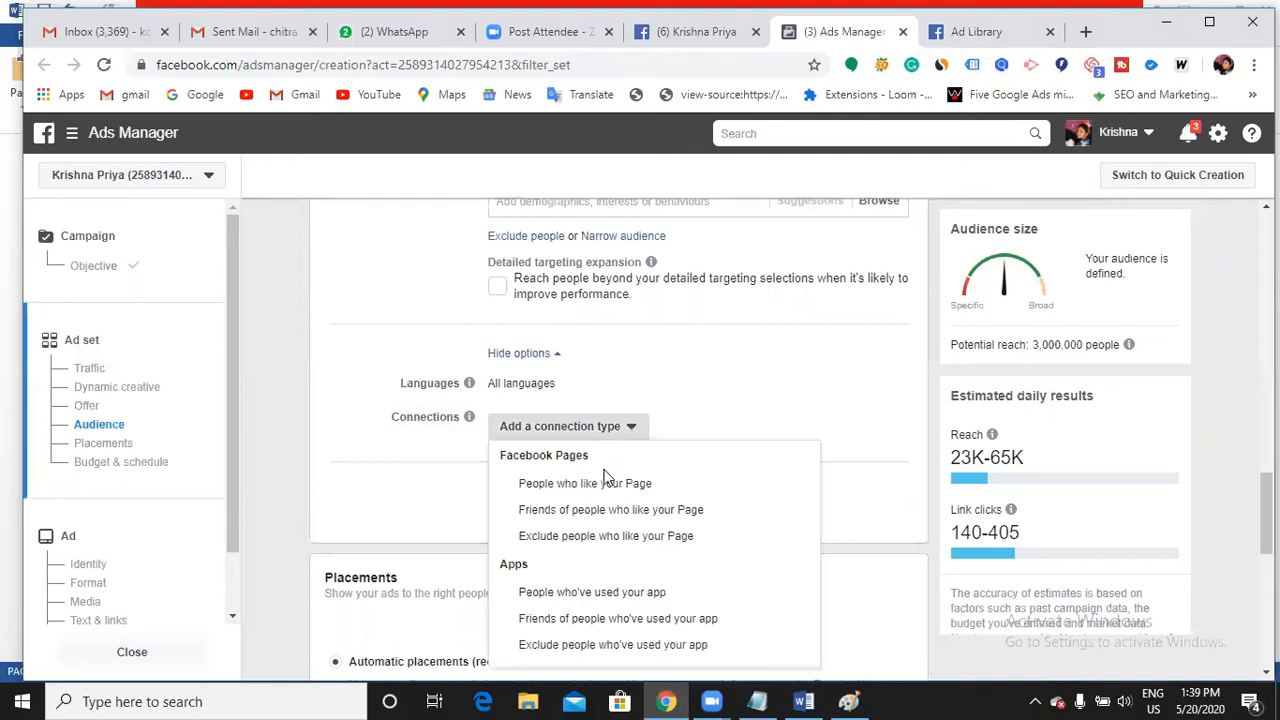
click(703, 377)
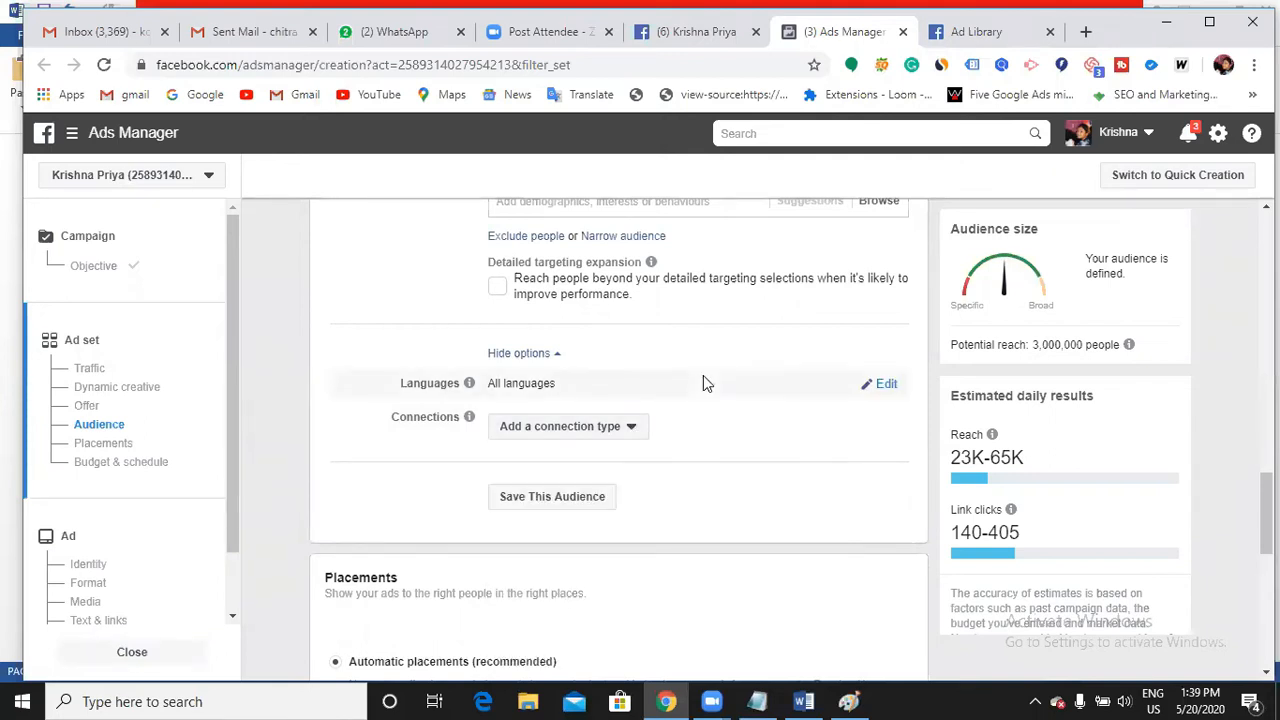
- Add a Facebook Pages connection targeting people who like your Page
scroll(703, 383, up, 1)
scroll(703, 383, down, 1)
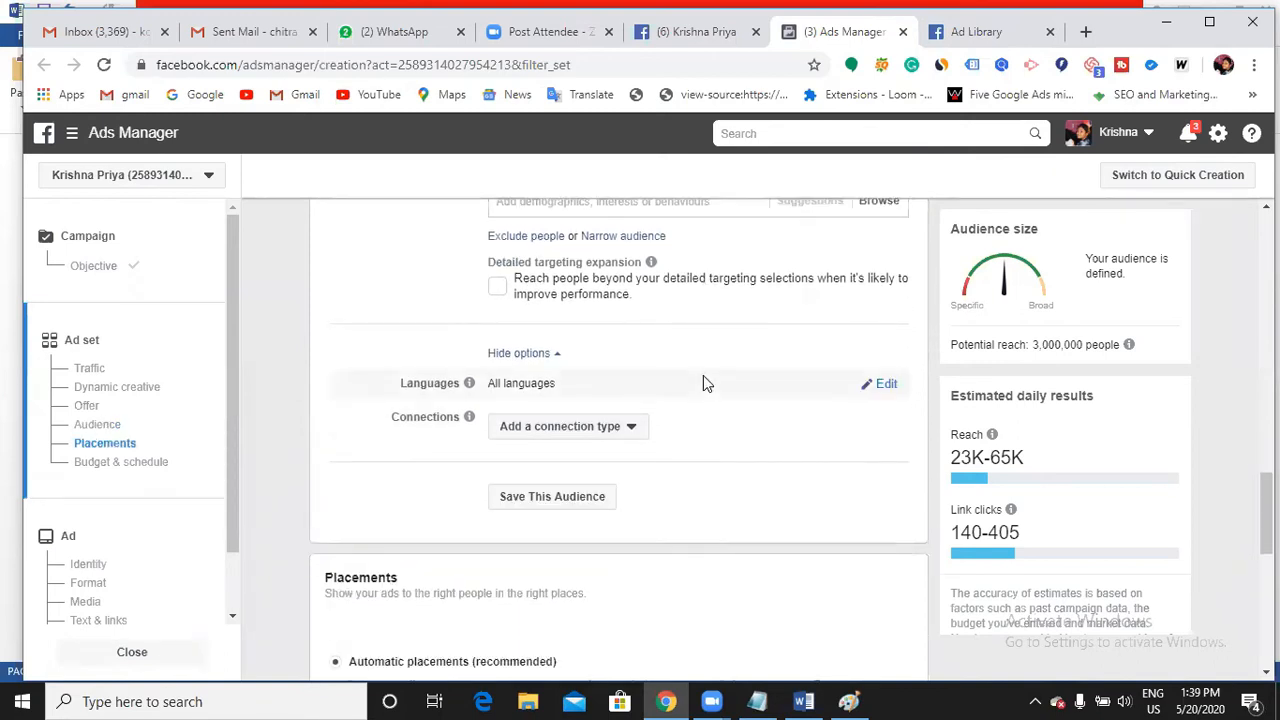
click(628, 428)
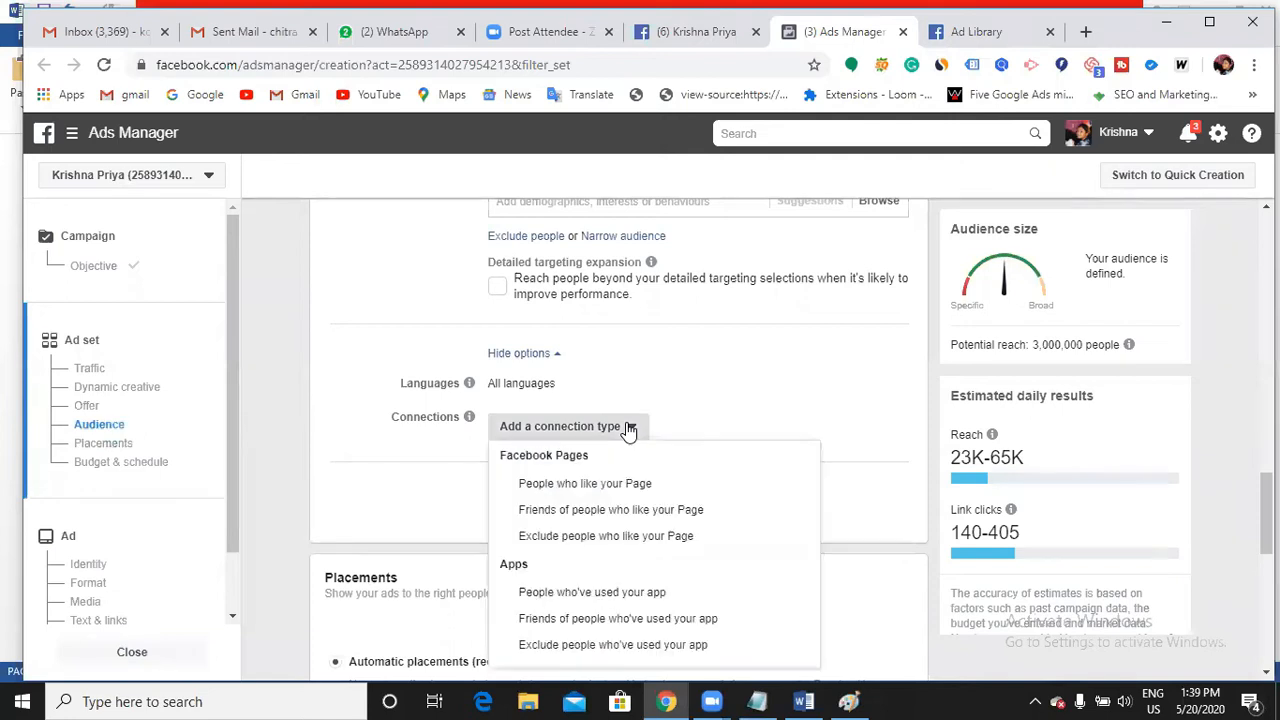
click(614, 484)
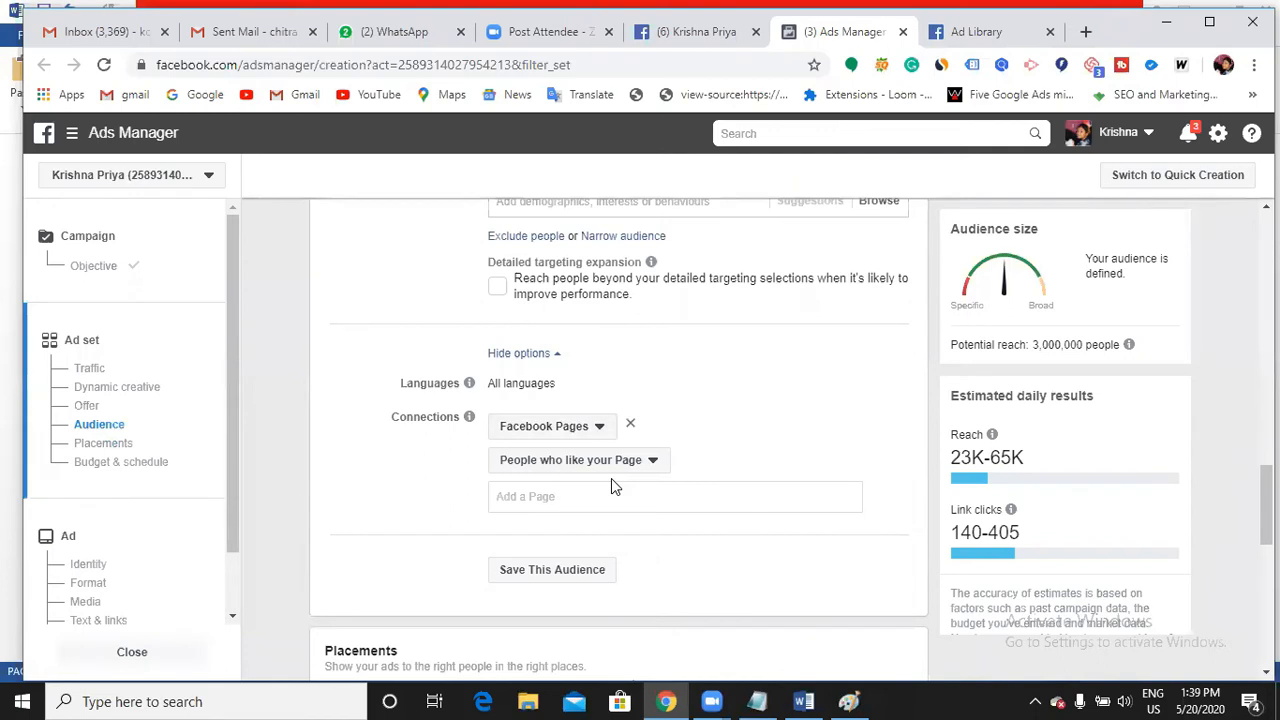
scroll(669, 486, up, 3)
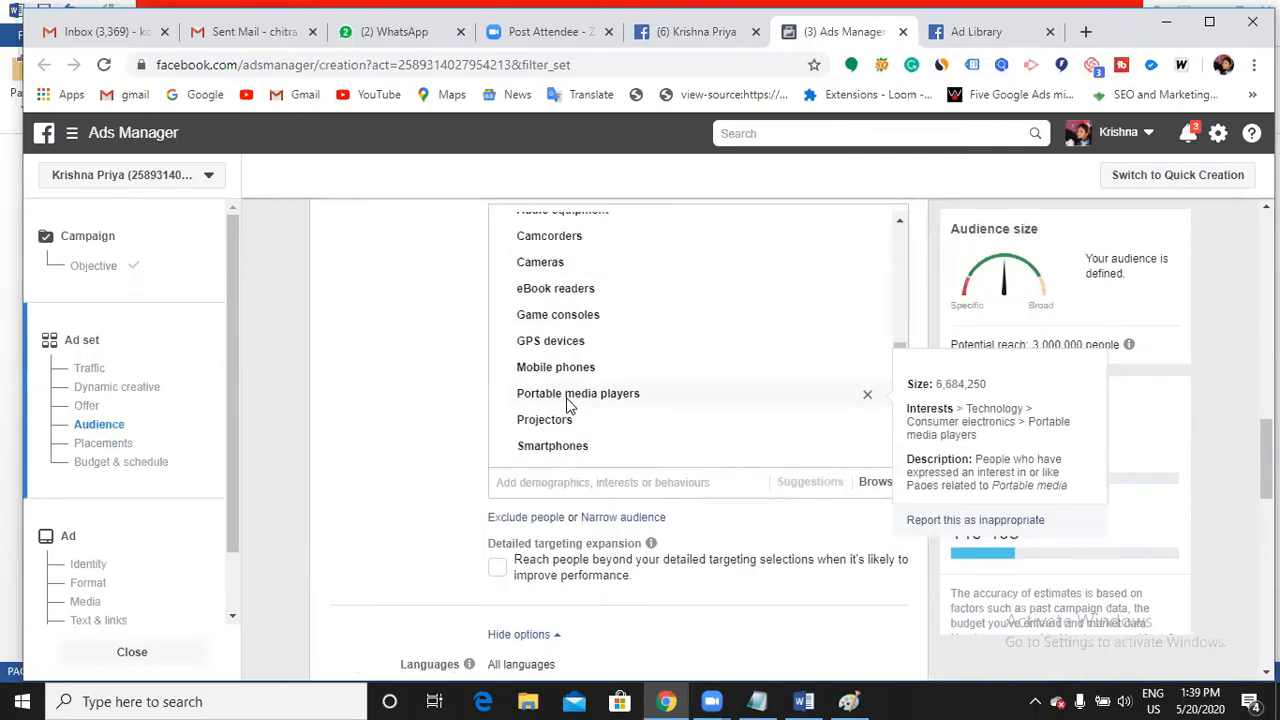
scroll(567, 403, down, 3)
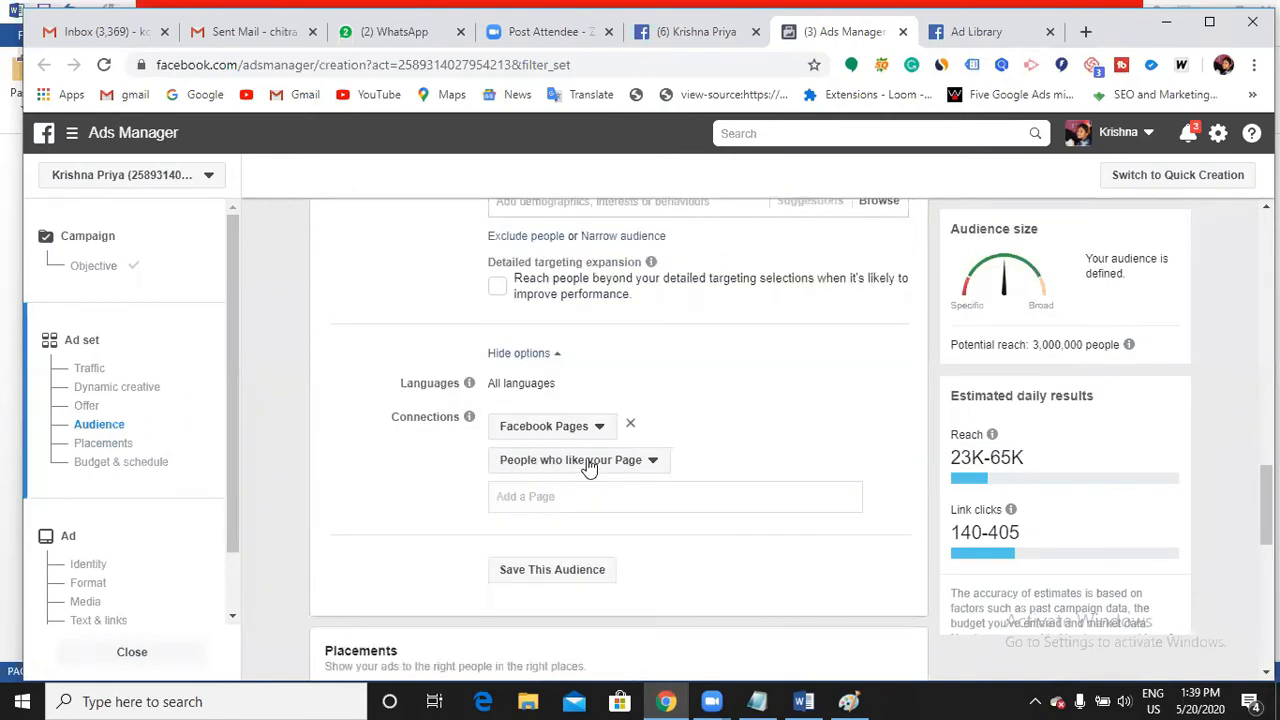
- Try the connection options for friends of people who like your Page and for excluding people who like your Page
click(596, 426)
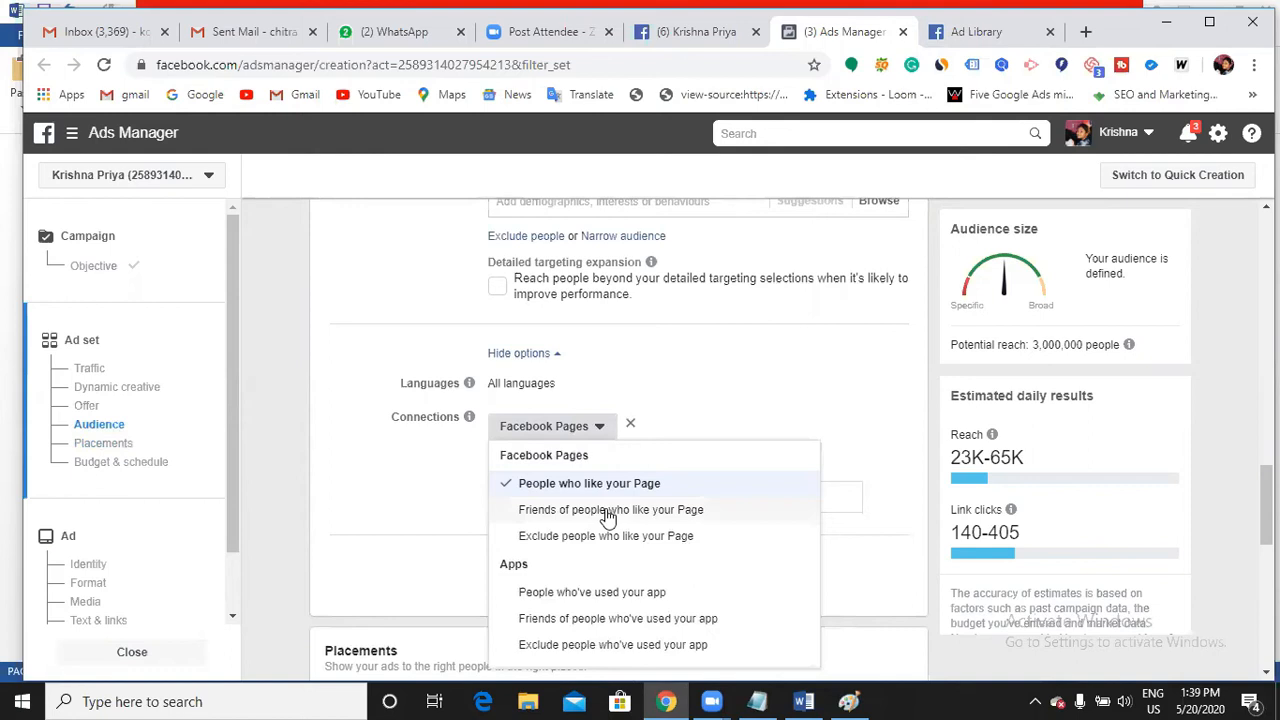
click(608, 512)
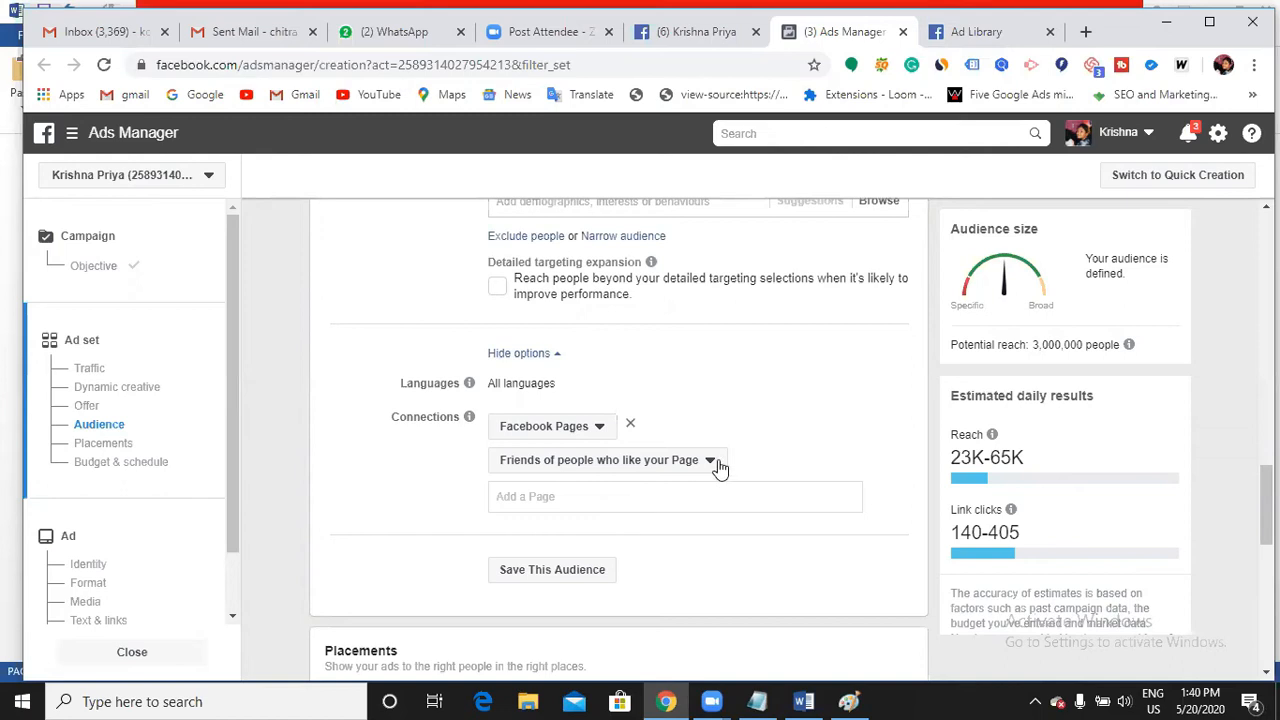
click(717, 467)
click(626, 538)
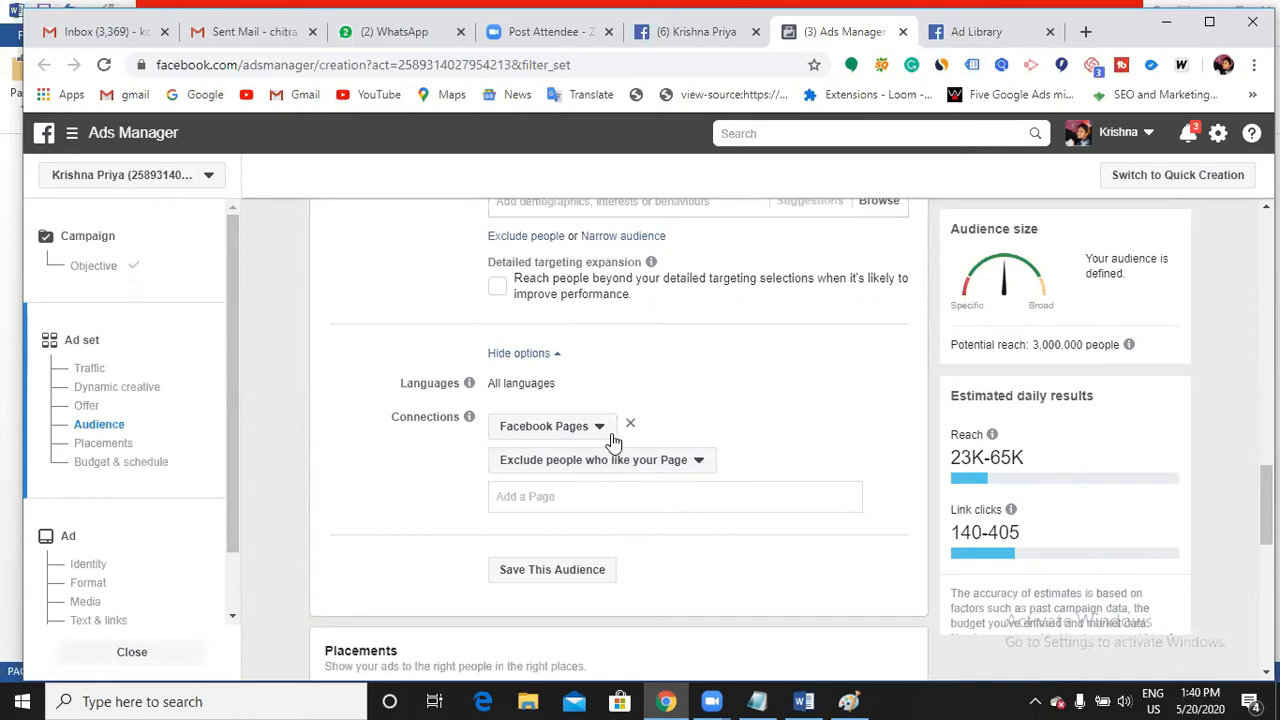
- Remove the Facebook Pages connection from the audience
scroll(608, 438, down, 1)
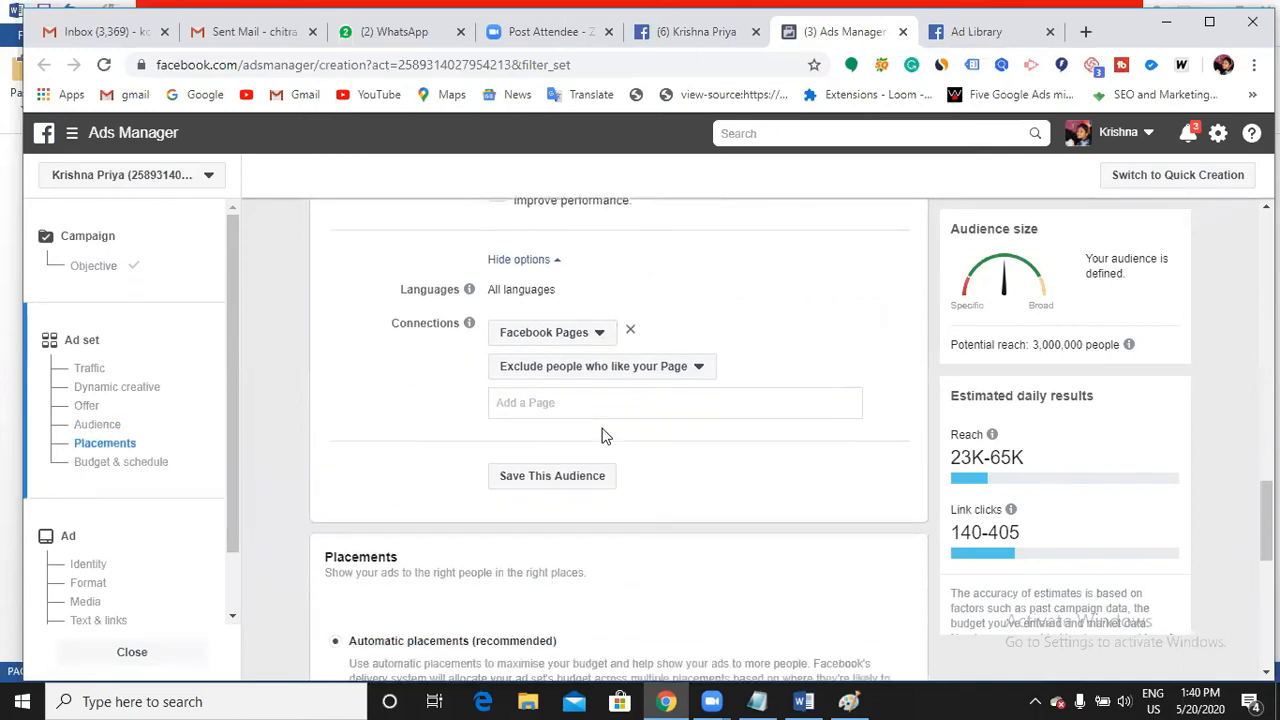
scroll(605, 436, down, 1)
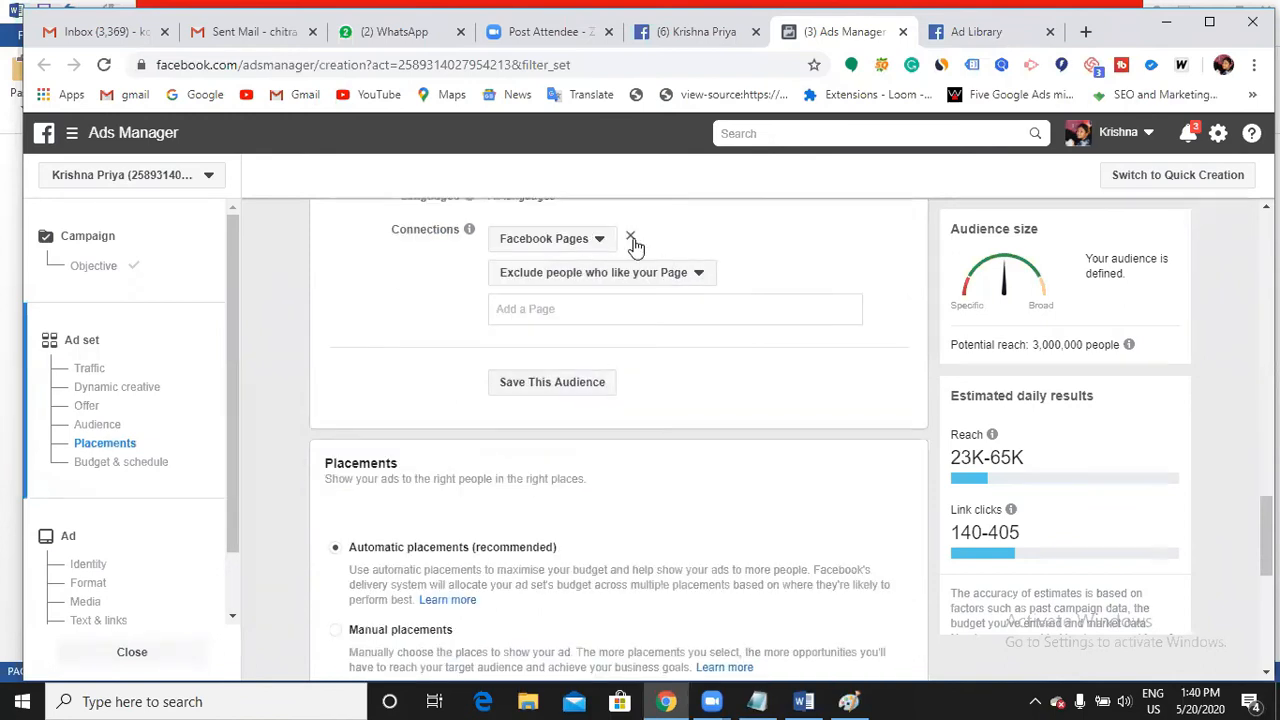
click(631, 238)
scroll(556, 348, down, 1)
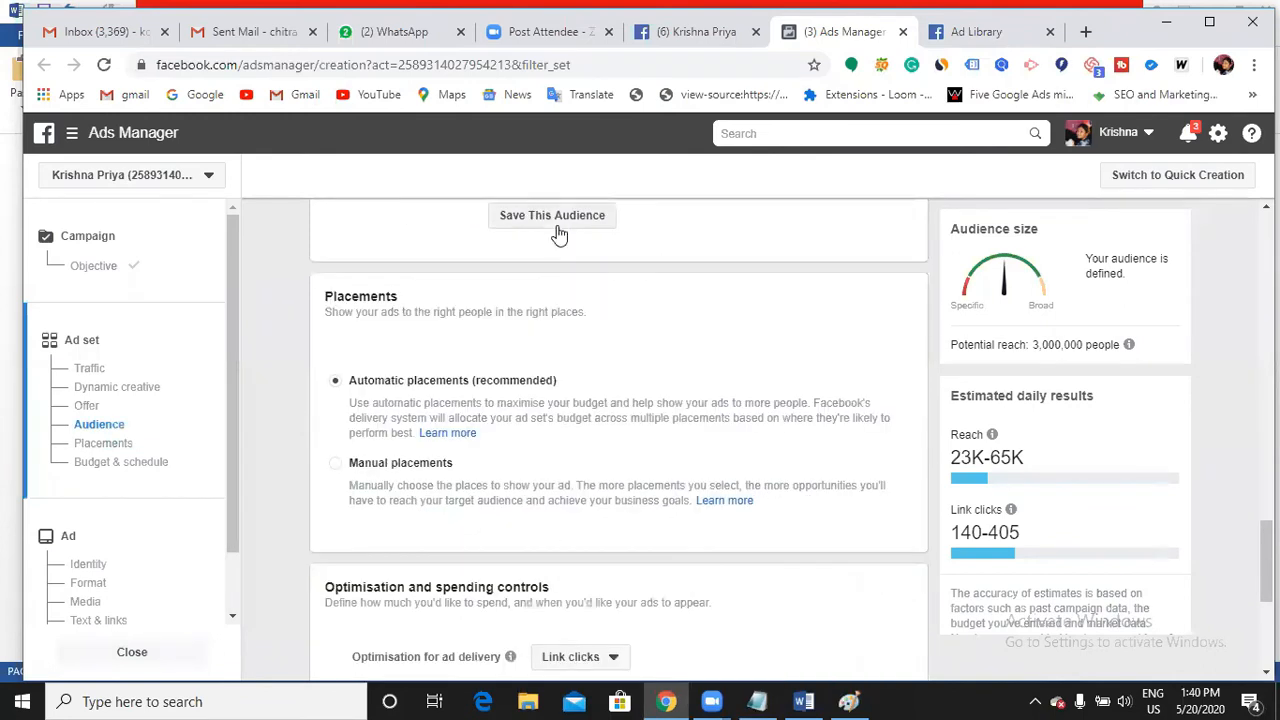
- Save the current audience under the name "website"
scroll(540, 340, up, 2)
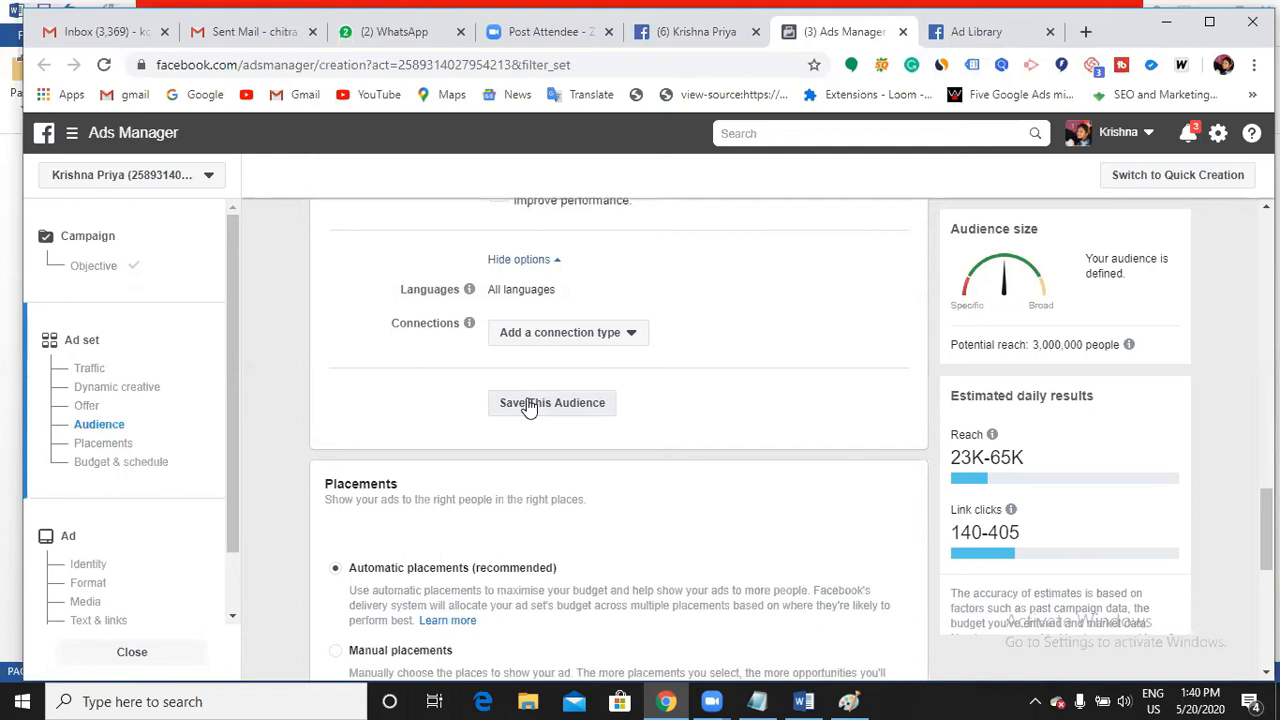
click(529, 404)
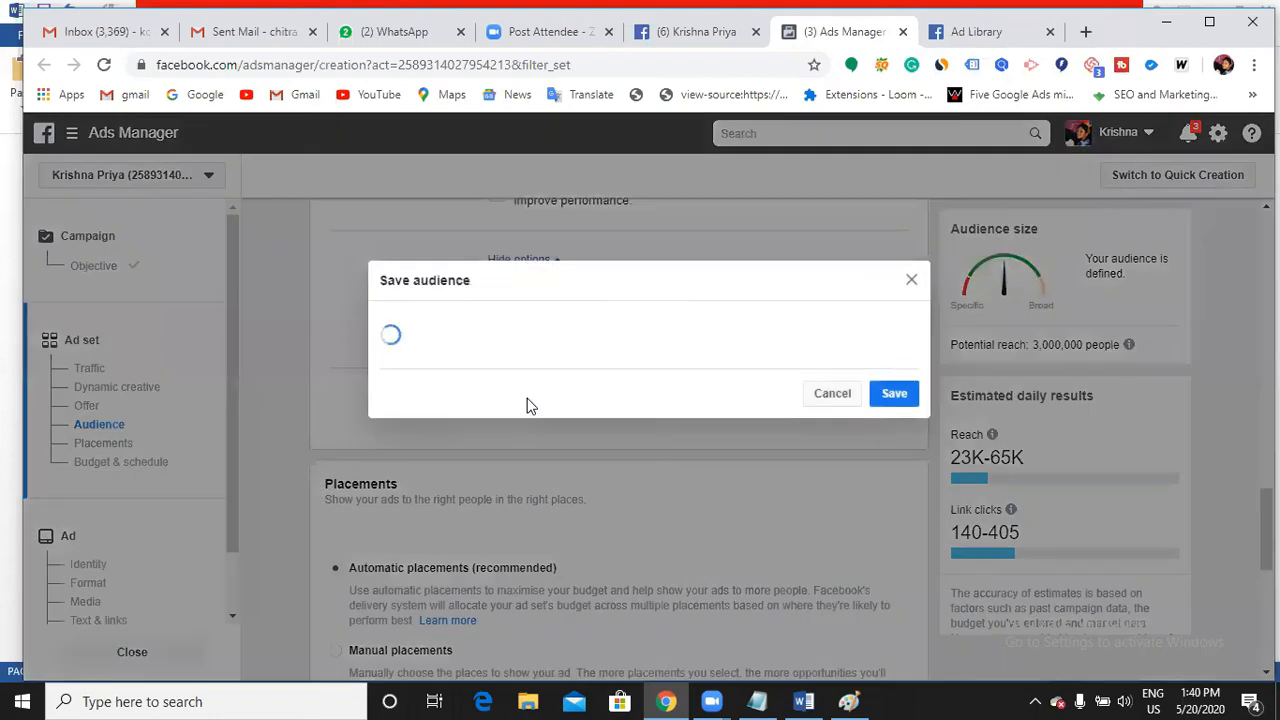
click(620, 281)
key(BackSpace)
key(BackSpace)
key(BackSpace)
key(BackSpace)
key(BackSpace)
key(BackSpace)
key(BackSpace)
key(BackSpace)
key(BackSpace)
key(BackSpace)
key(BackSpace)
key(BackSpace)
key(BackSpace)
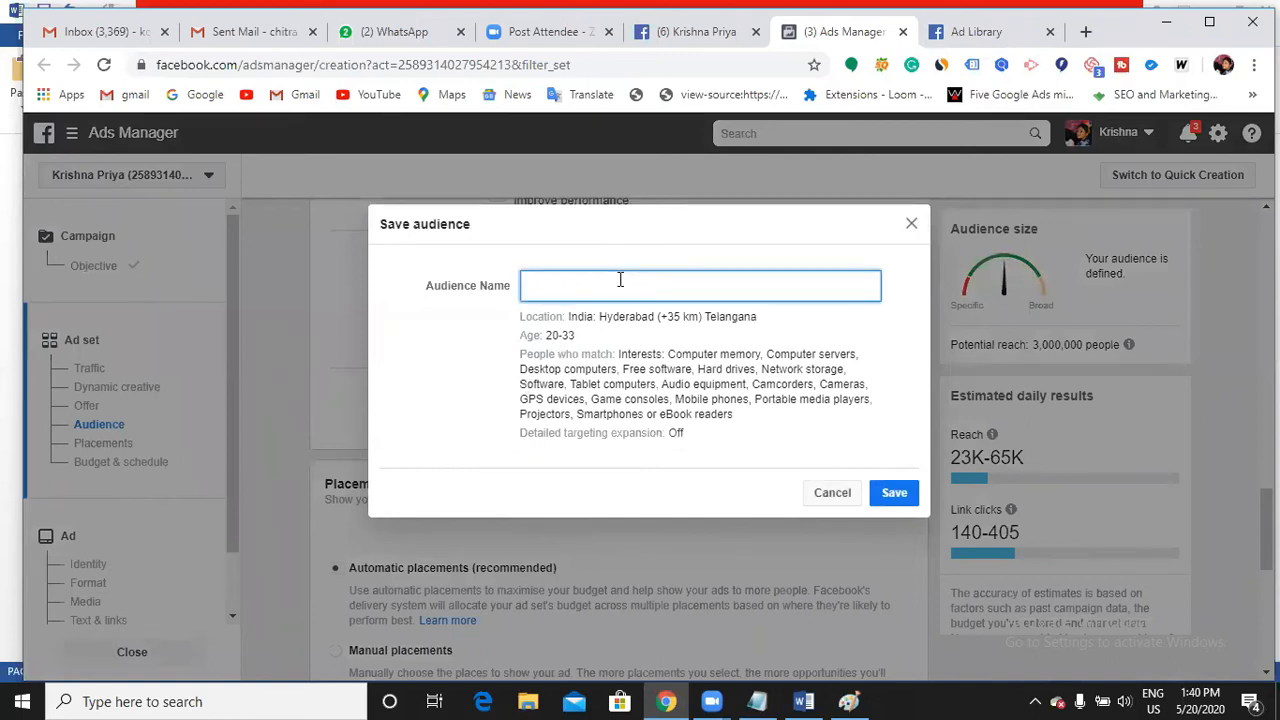
text(website)
click(894, 492)
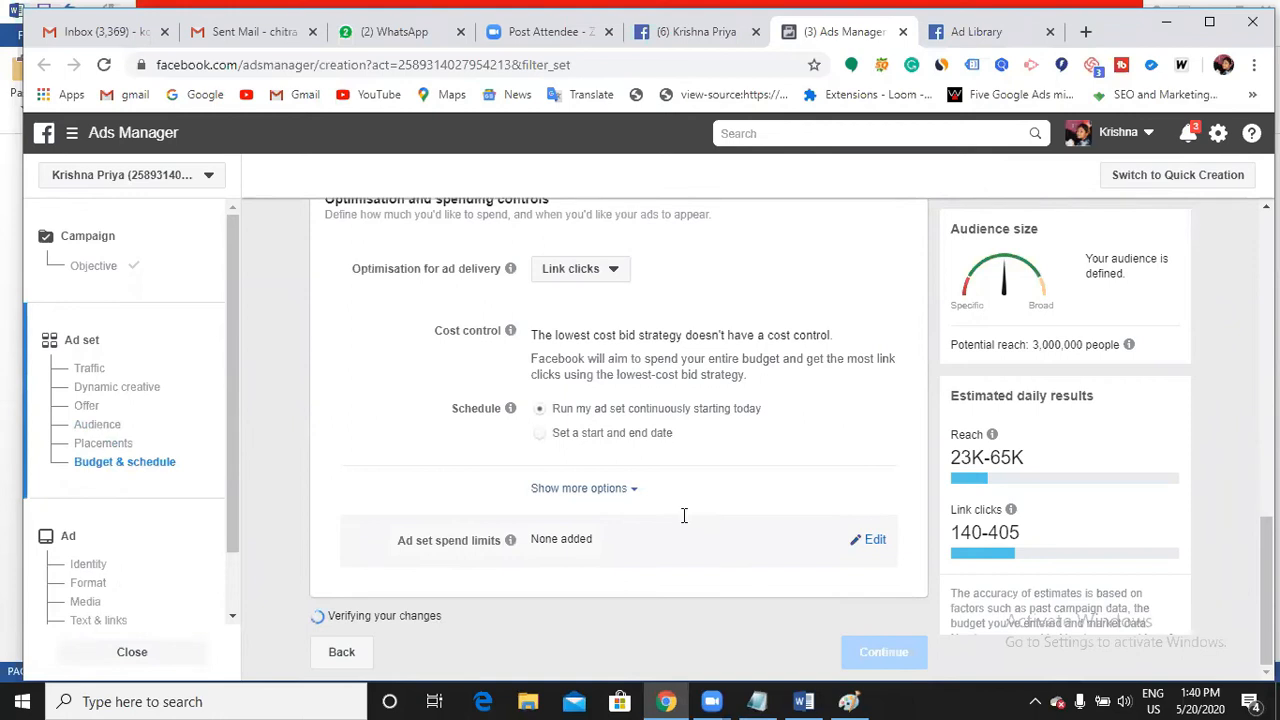
- Review the ad set from its name and traffic destination down to the saved website audience's targeting summary
scroll(690, 515, up, 2)
scroll(708, 505, up, 10)
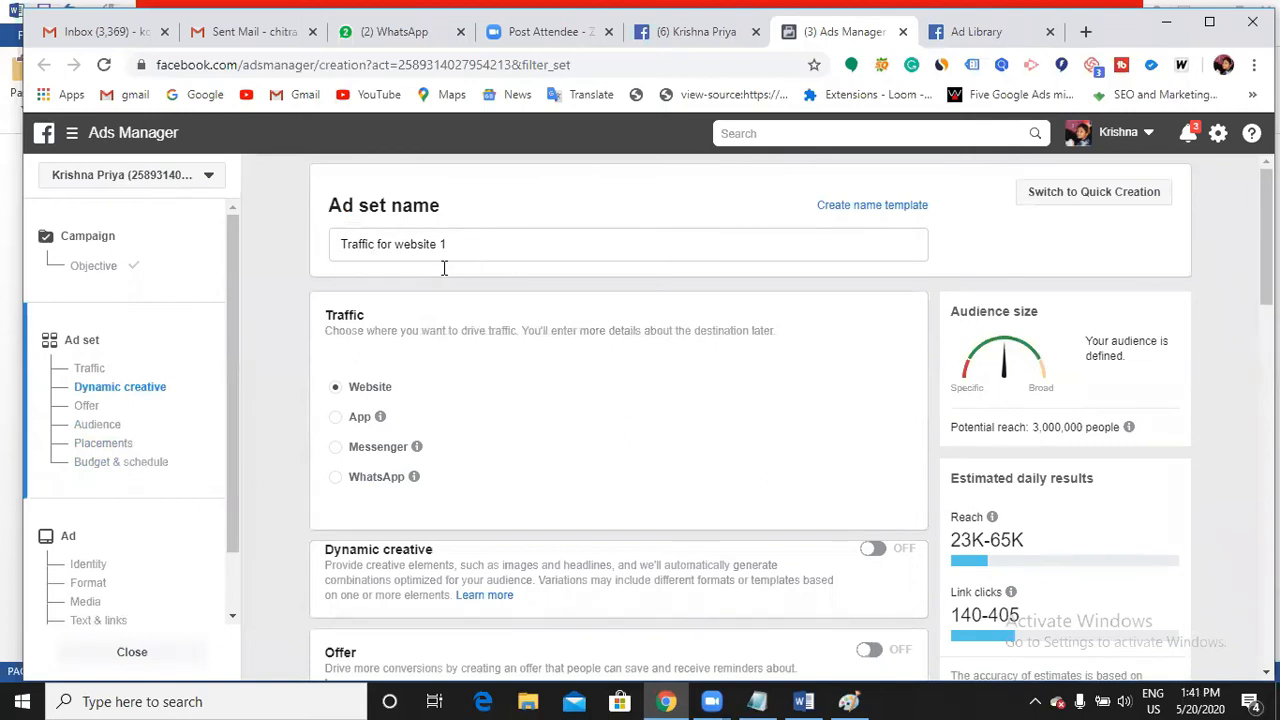
scroll(508, 410, down, 1)
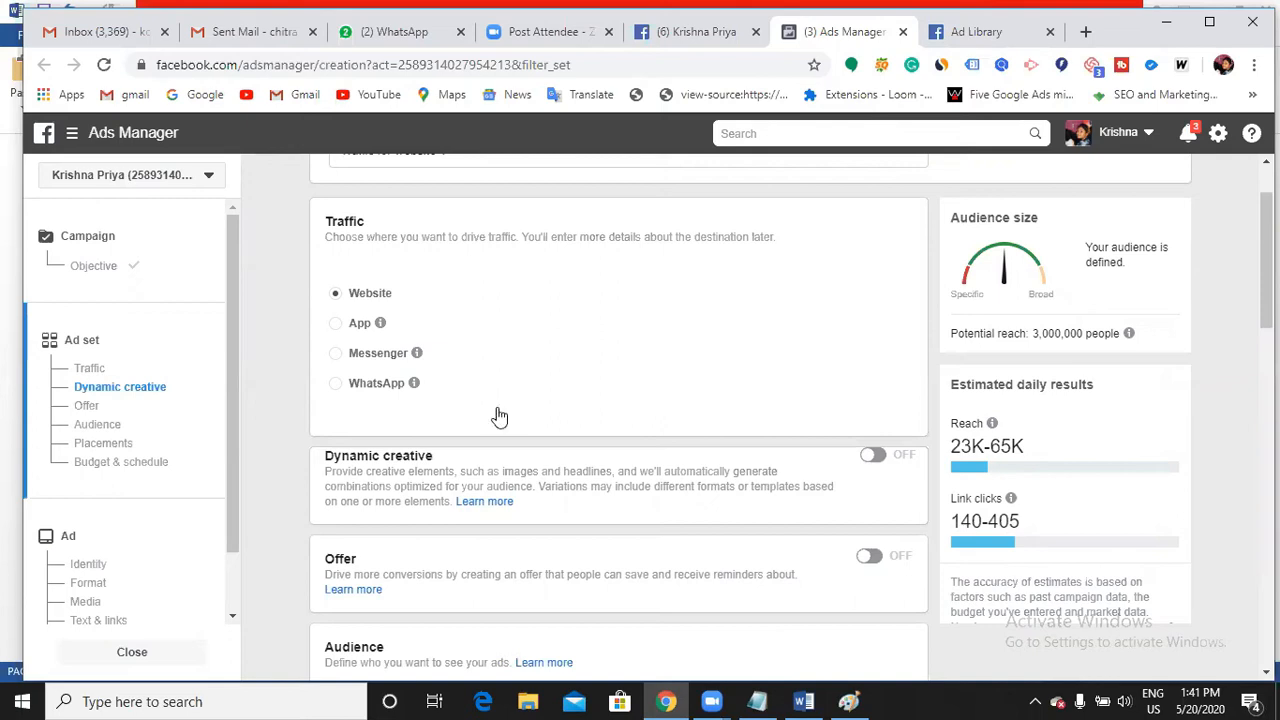
scroll(500, 410, down, 3)
scroll(497, 410, down, 3)
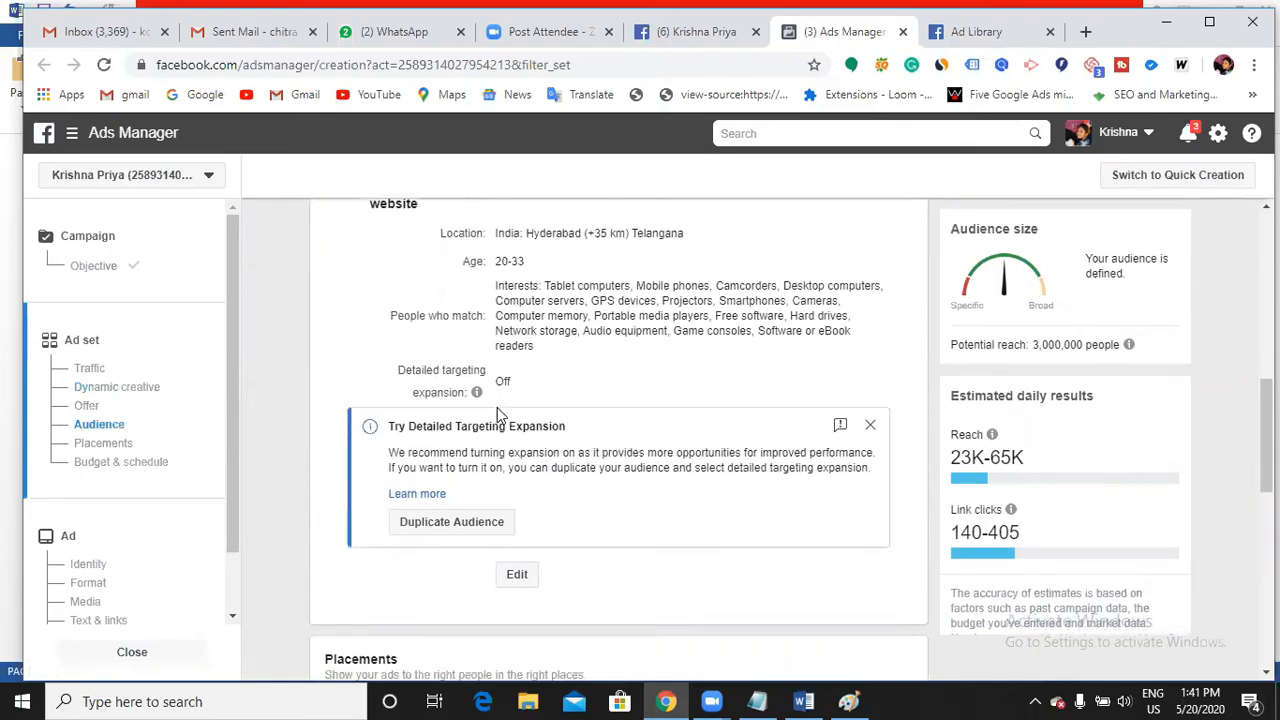
scroll(497, 408, up, 2)
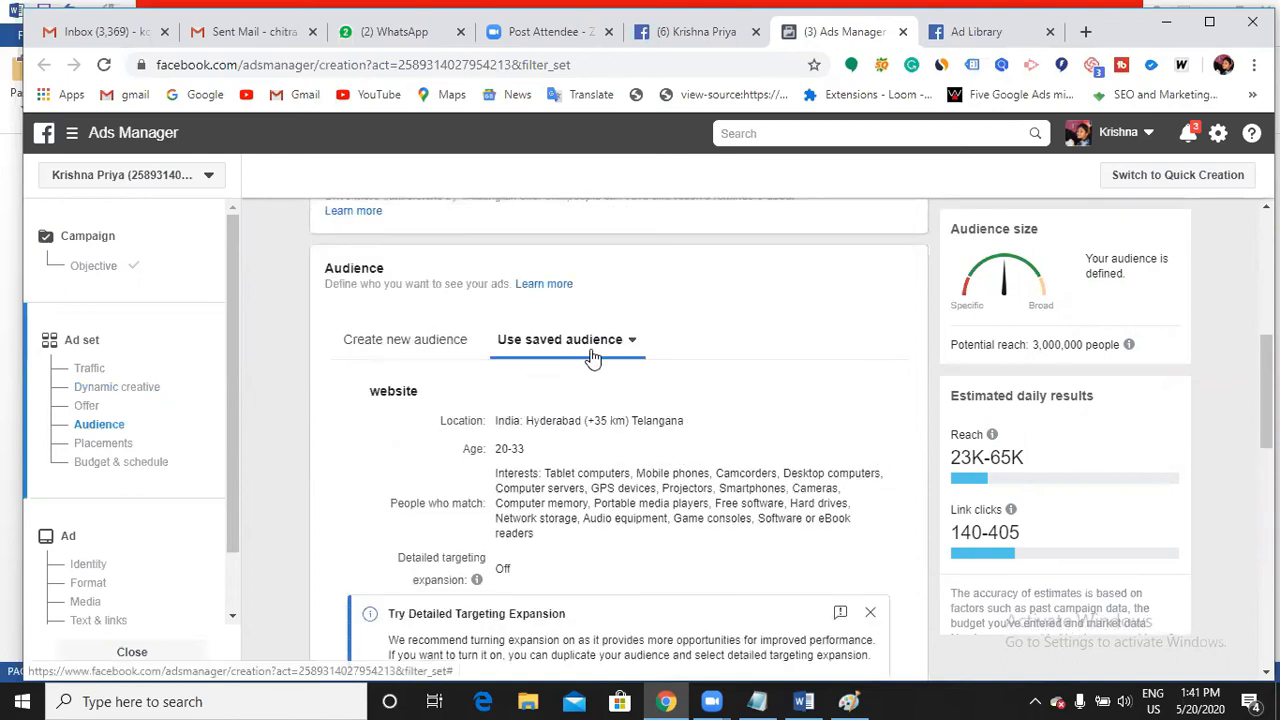
- Switch the ad set from automatic to manual placements
scroll(592, 362, down, 6)
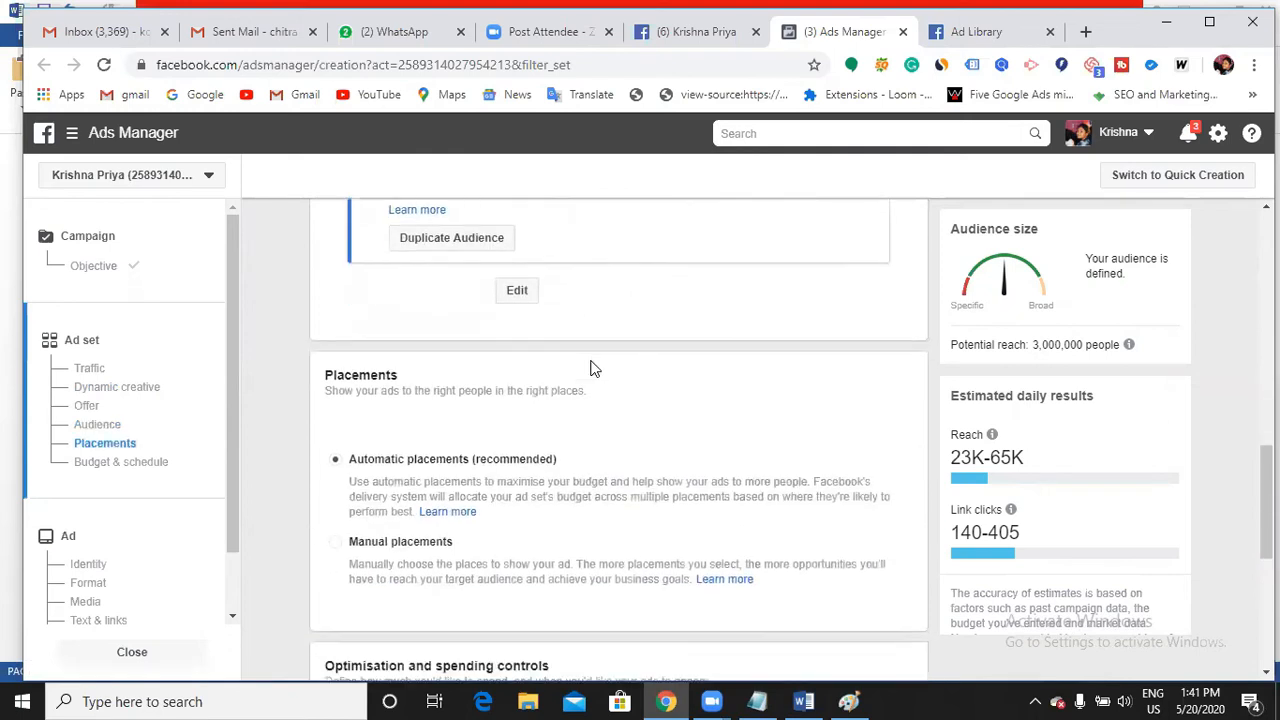
scroll(592, 368, down, 1)
scroll(492, 312, up, 1)
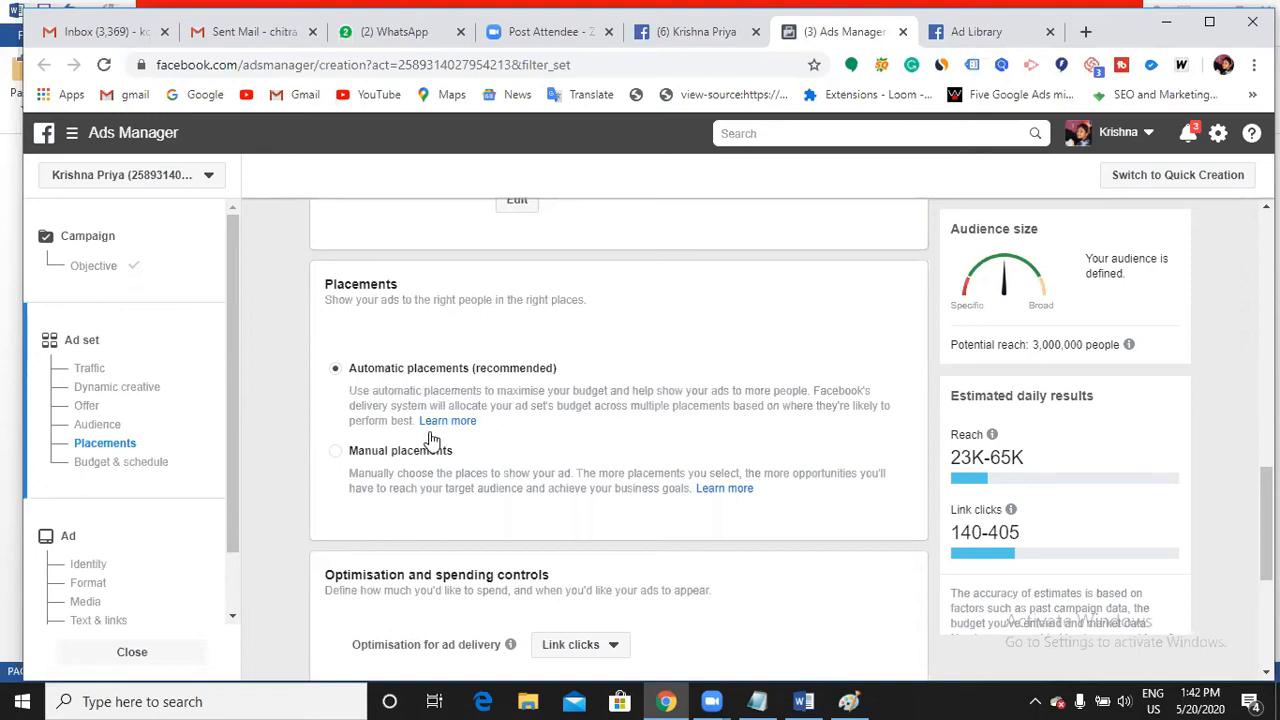
scroll(435, 430, down, 1)
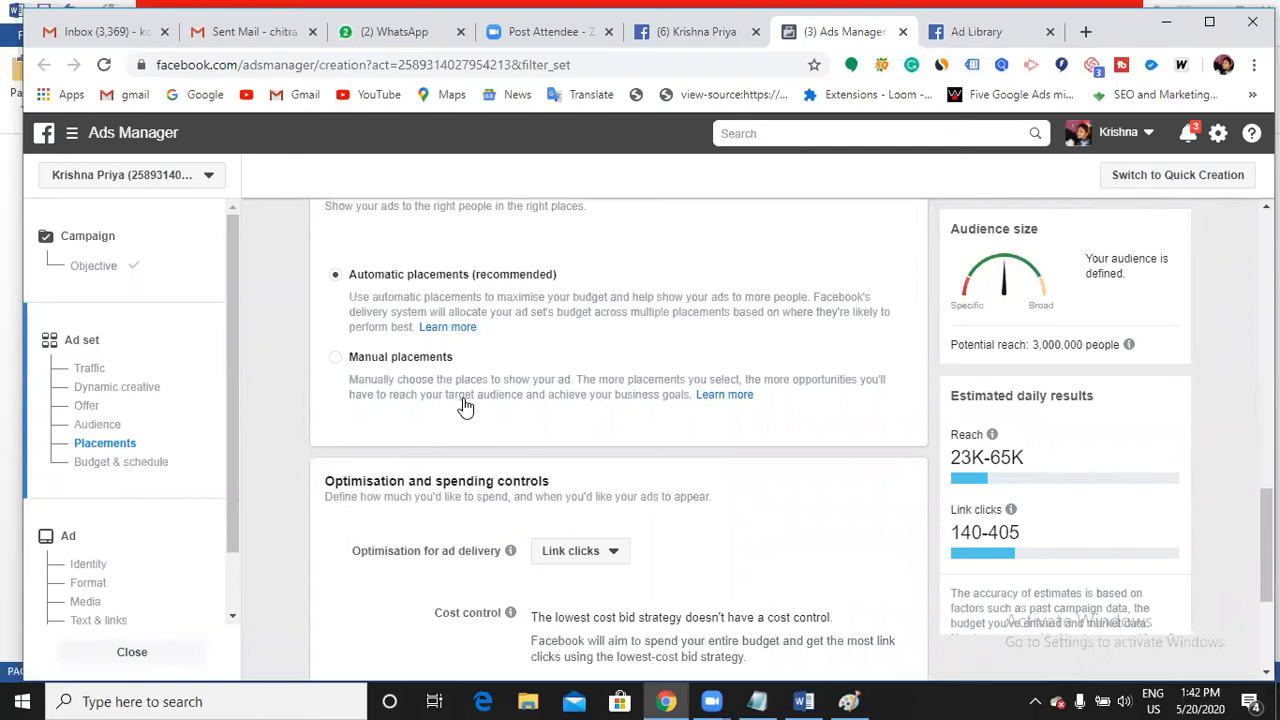
click(337, 359)
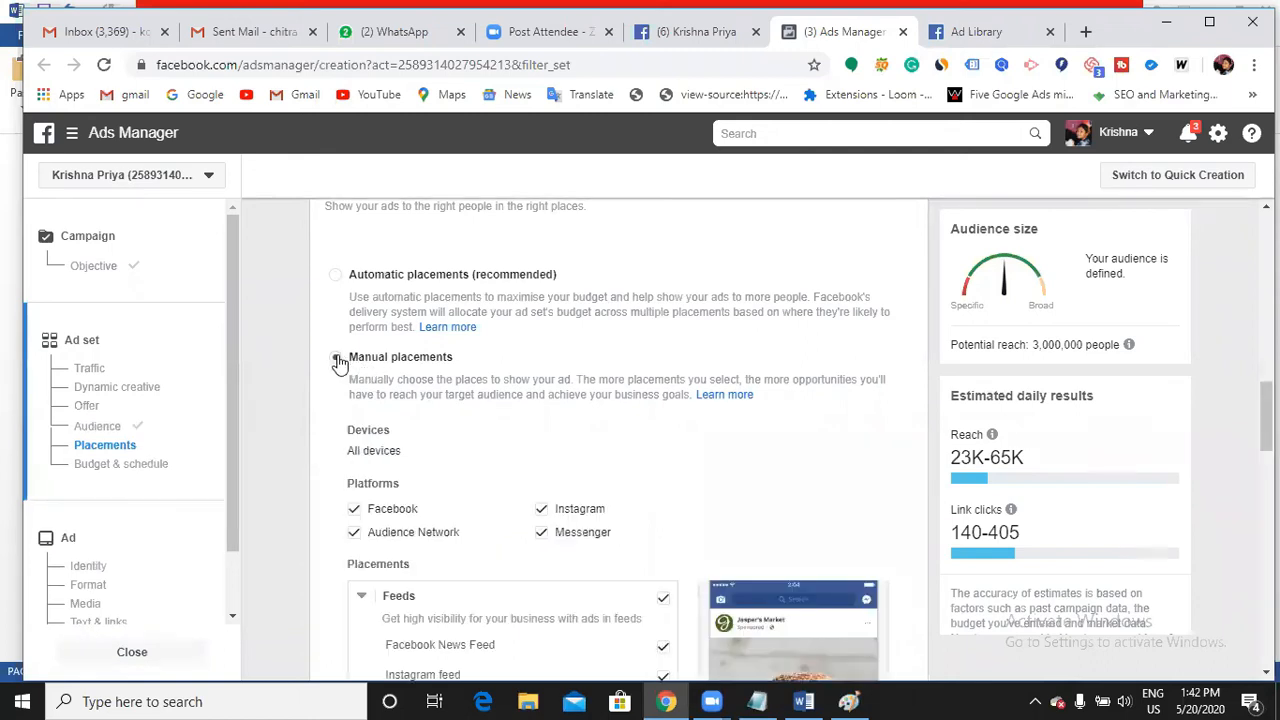
- Examine the devices, platforms and Feeds placements offered under manual placements
scroll(500, 415, down, 1)
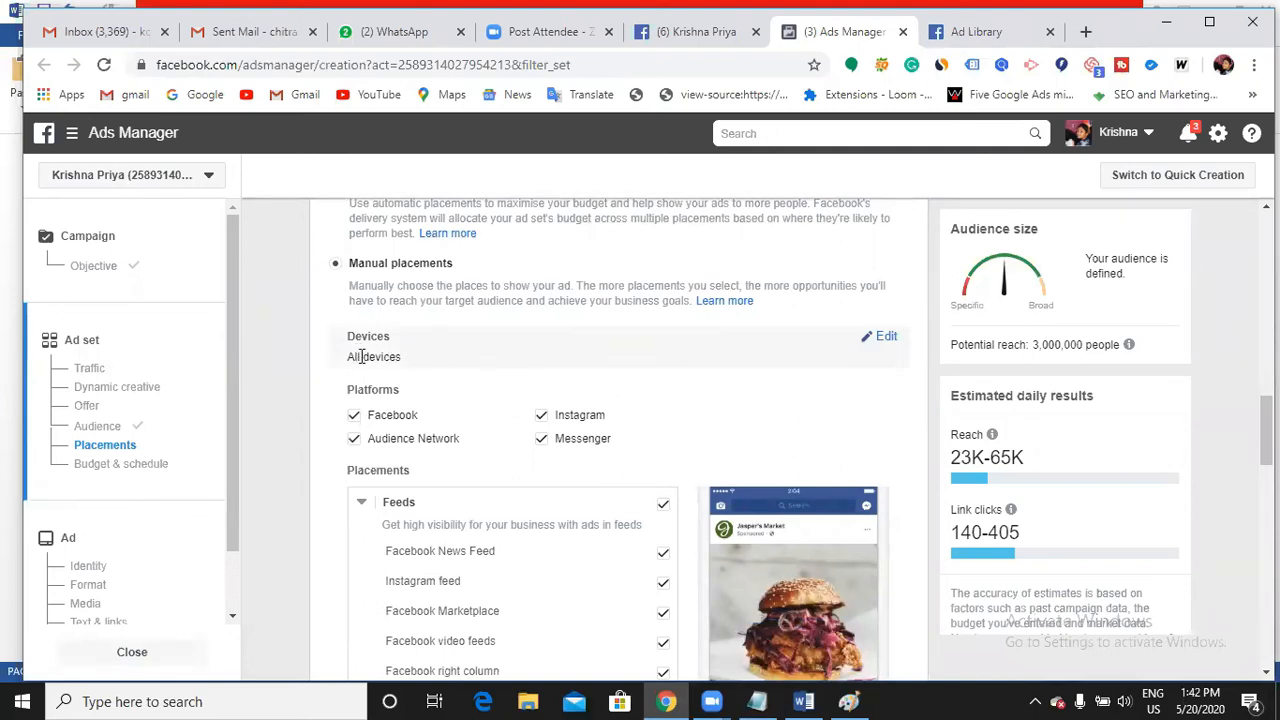
scroll(362, 357, down, 1)
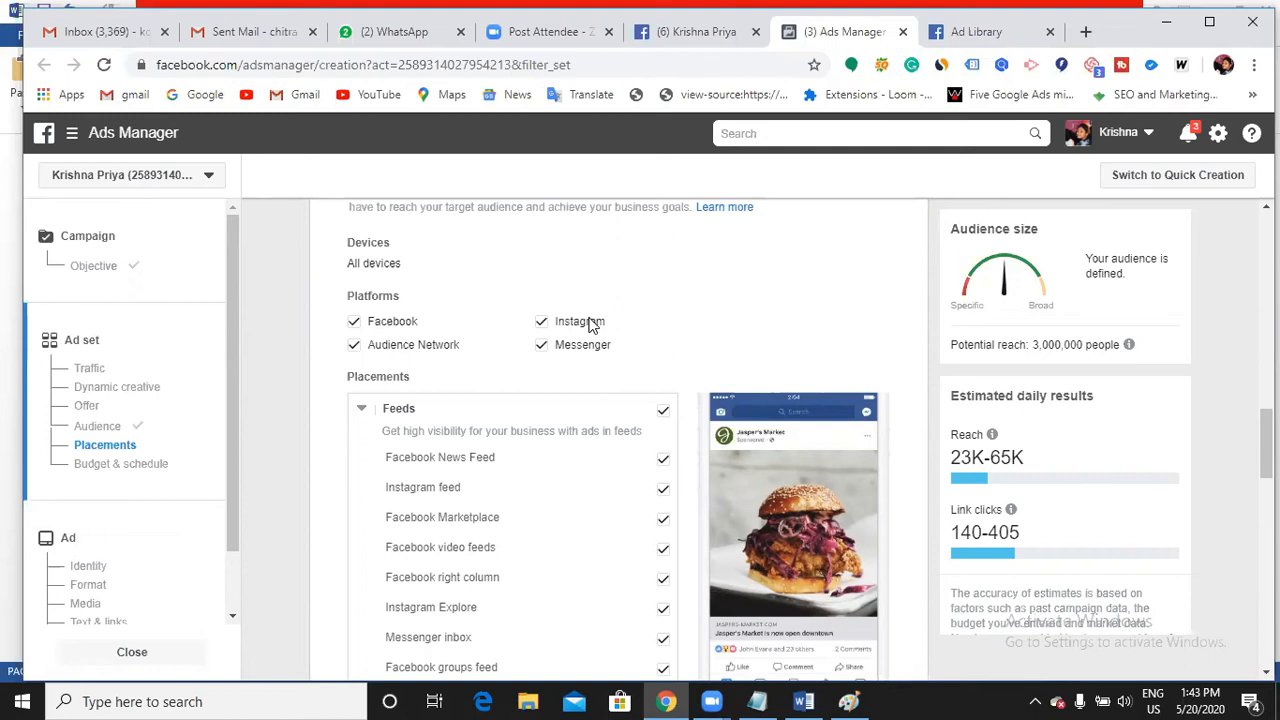
scroll(590, 325, down, 2)
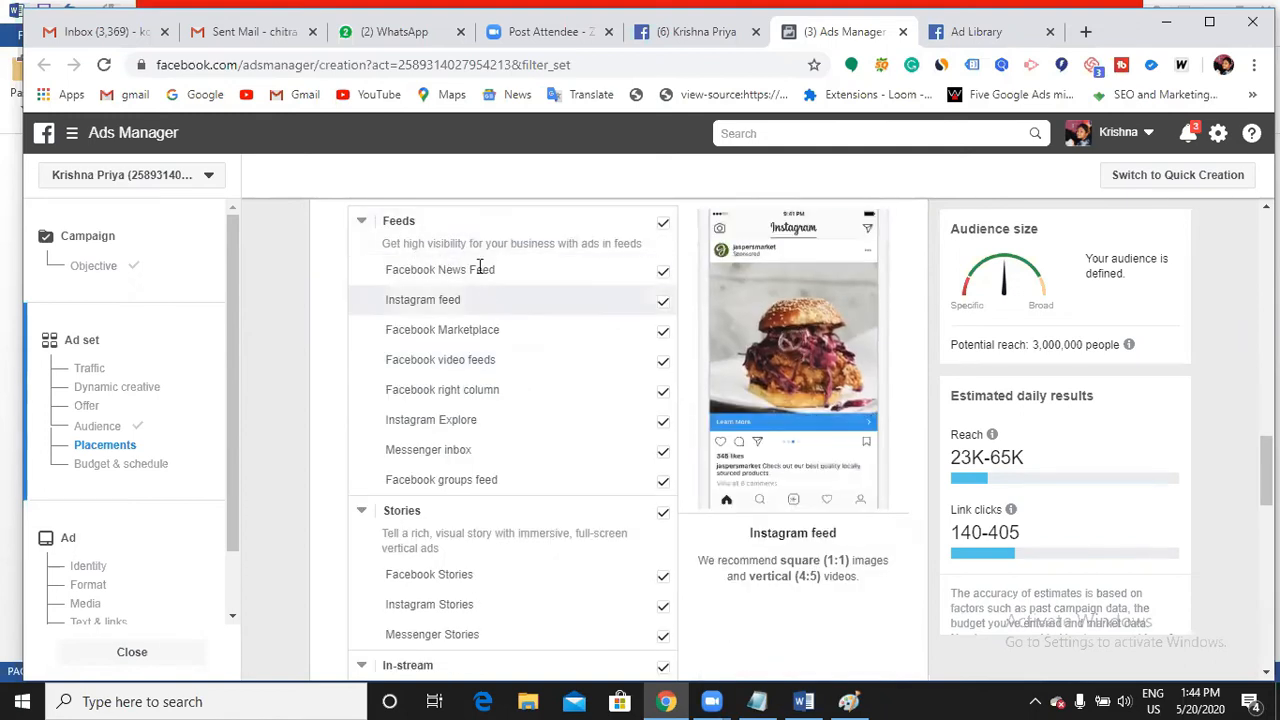
scroll(480, 280, up, 1)
scroll(520, 336, down, 1)
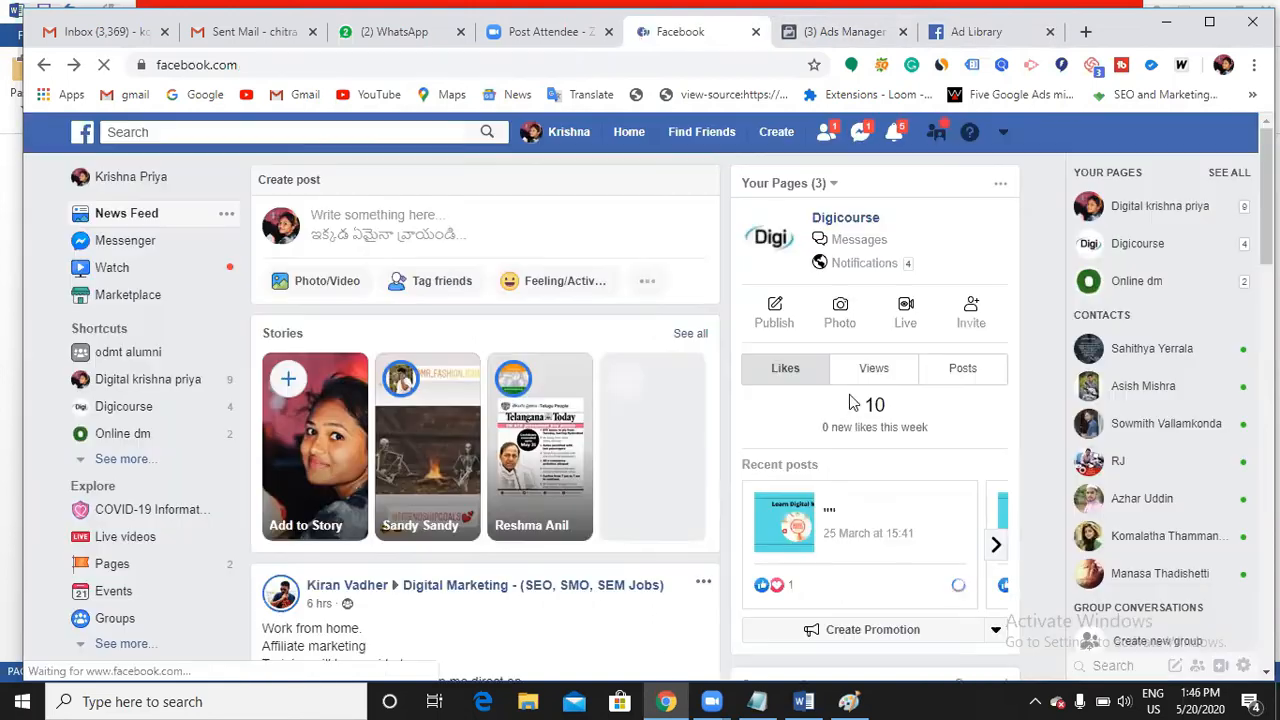
- Switch to the Facebook home page and examine the sponsored ads beside the news feed as right-column placement examples
scroll(843, 424, down, 1)
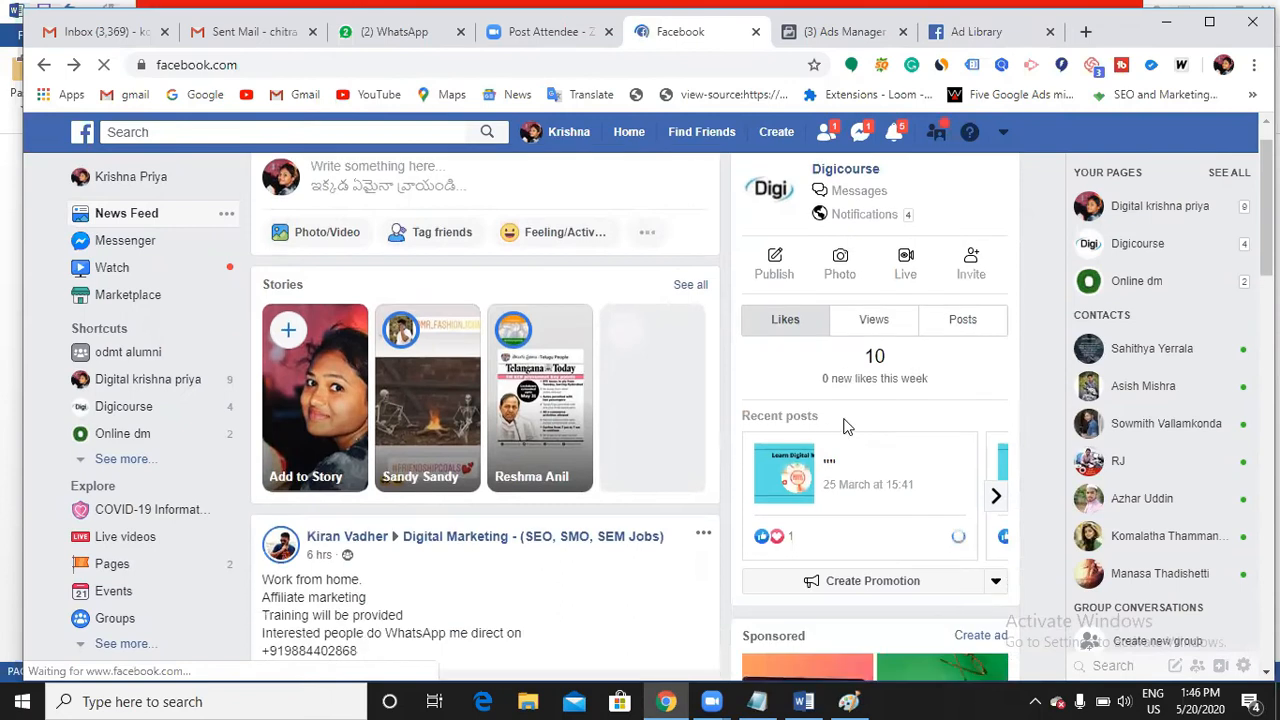
scroll(843, 428, down, 3)
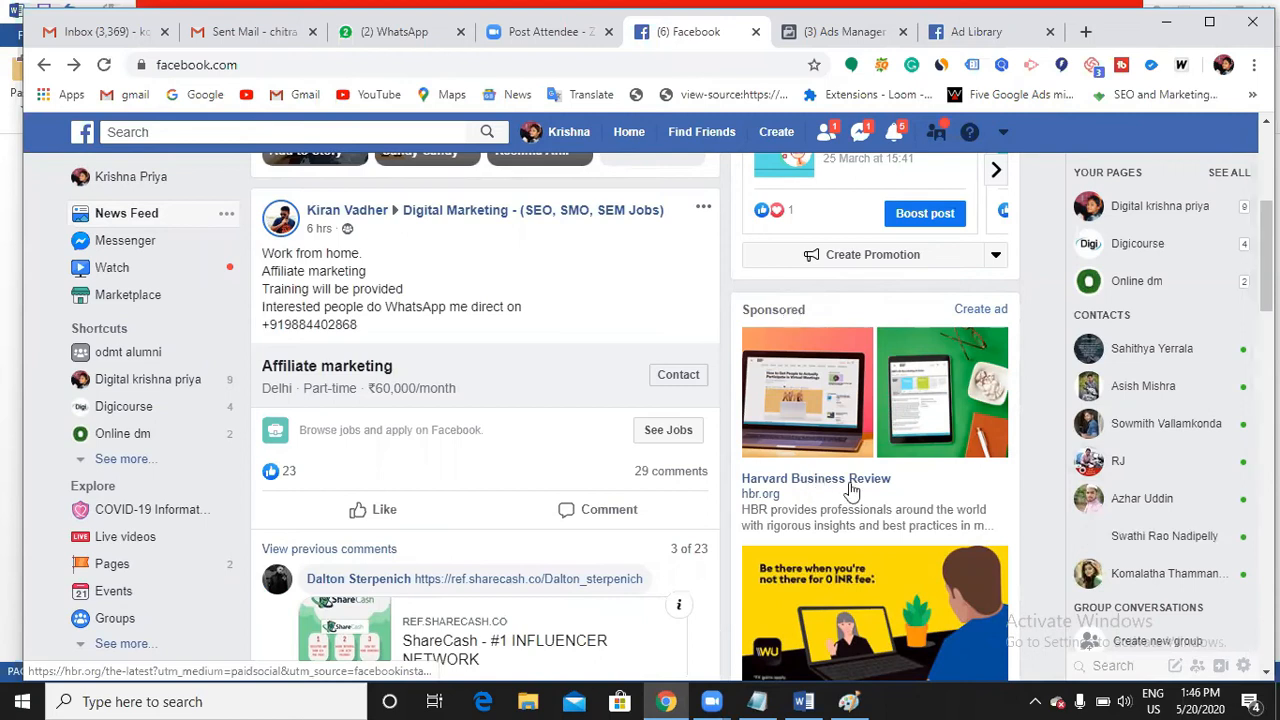
scroll(865, 490, down, 2)
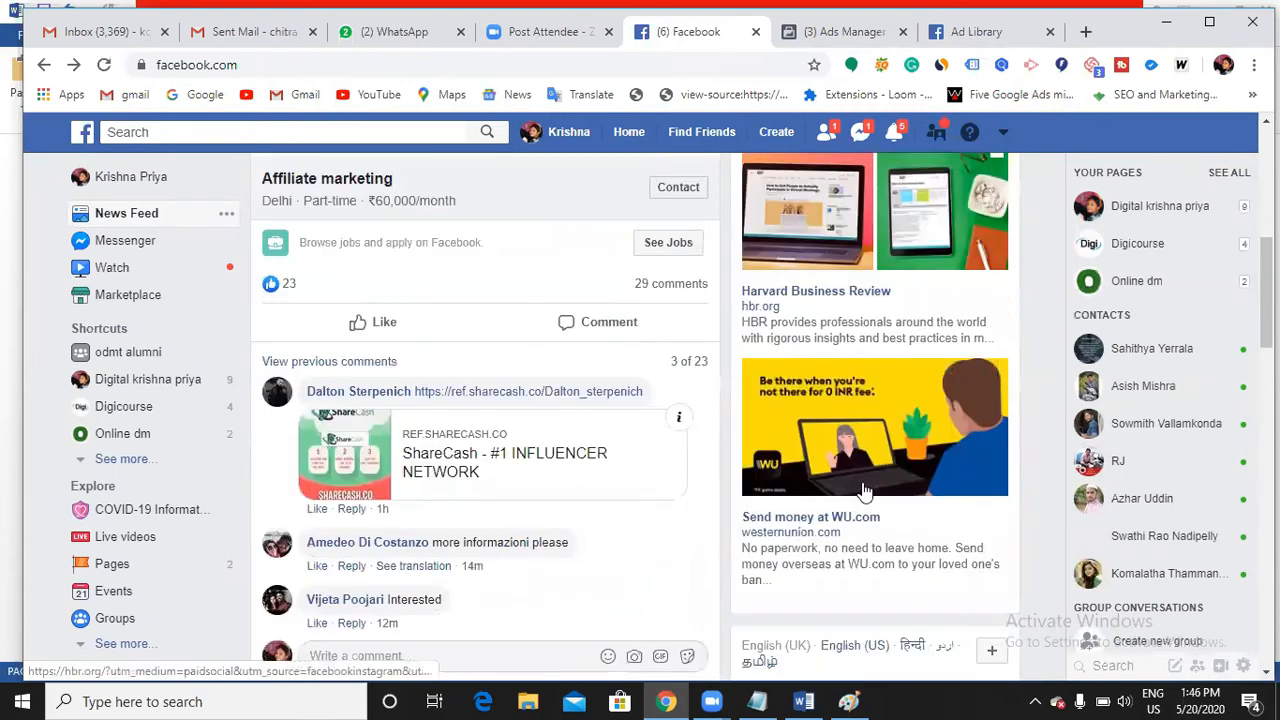
scroll(865, 490, down, 1)
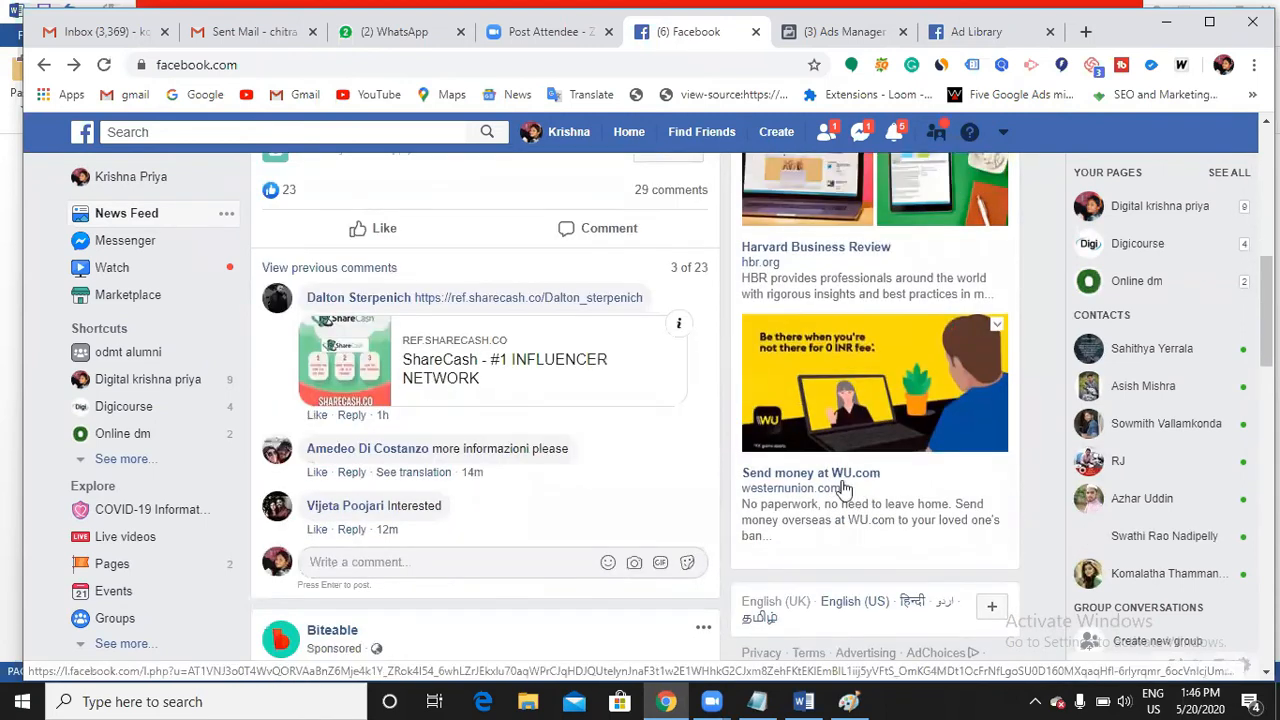
scroll(812, 488, up, 1)
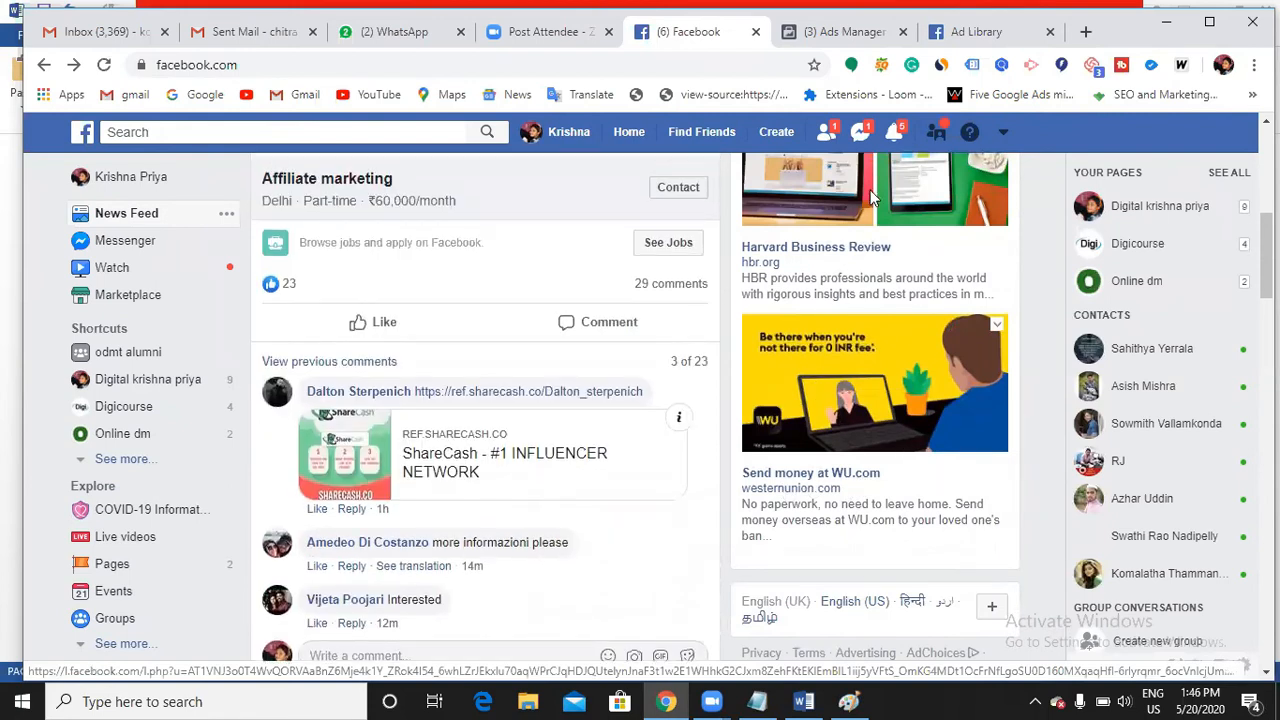
scroll(870, 197, up, 3)
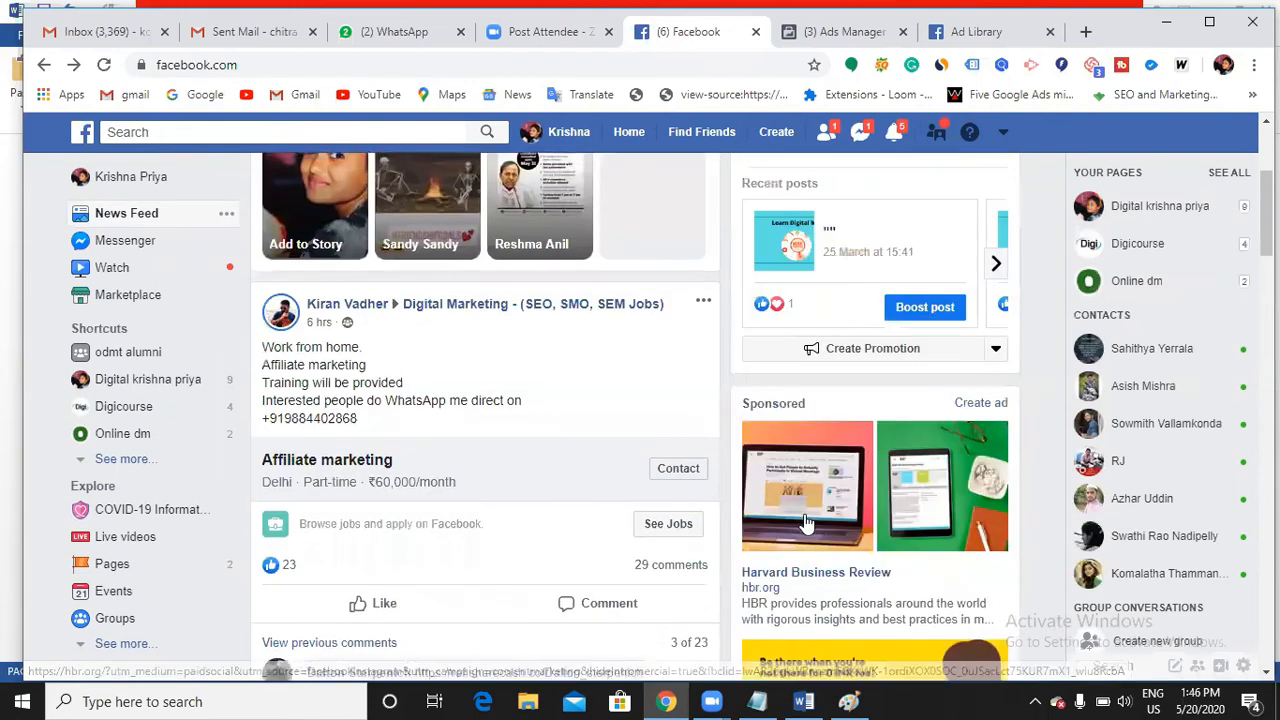
- Return to Ads Manager and examine the Stories placements for Facebook, Instagram and Messenger
click(853, 31)
scroll(497, 446, down, 1)
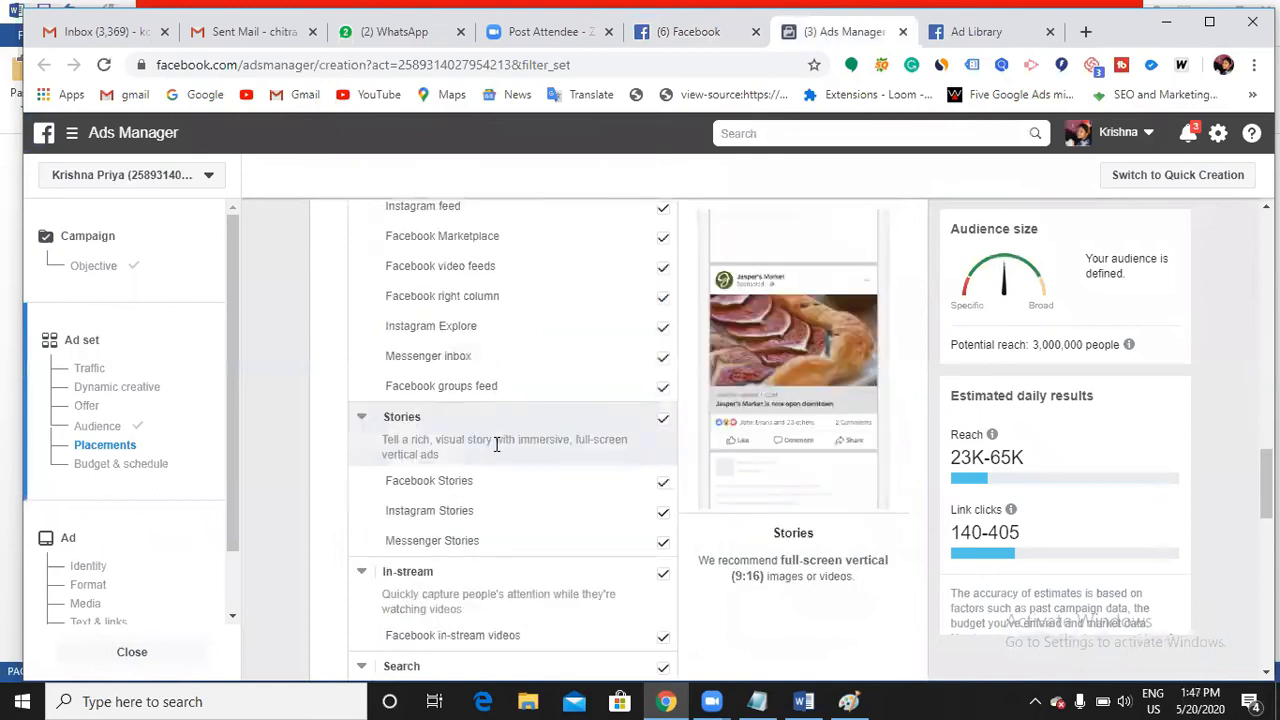
scroll(466, 445, down, 1)
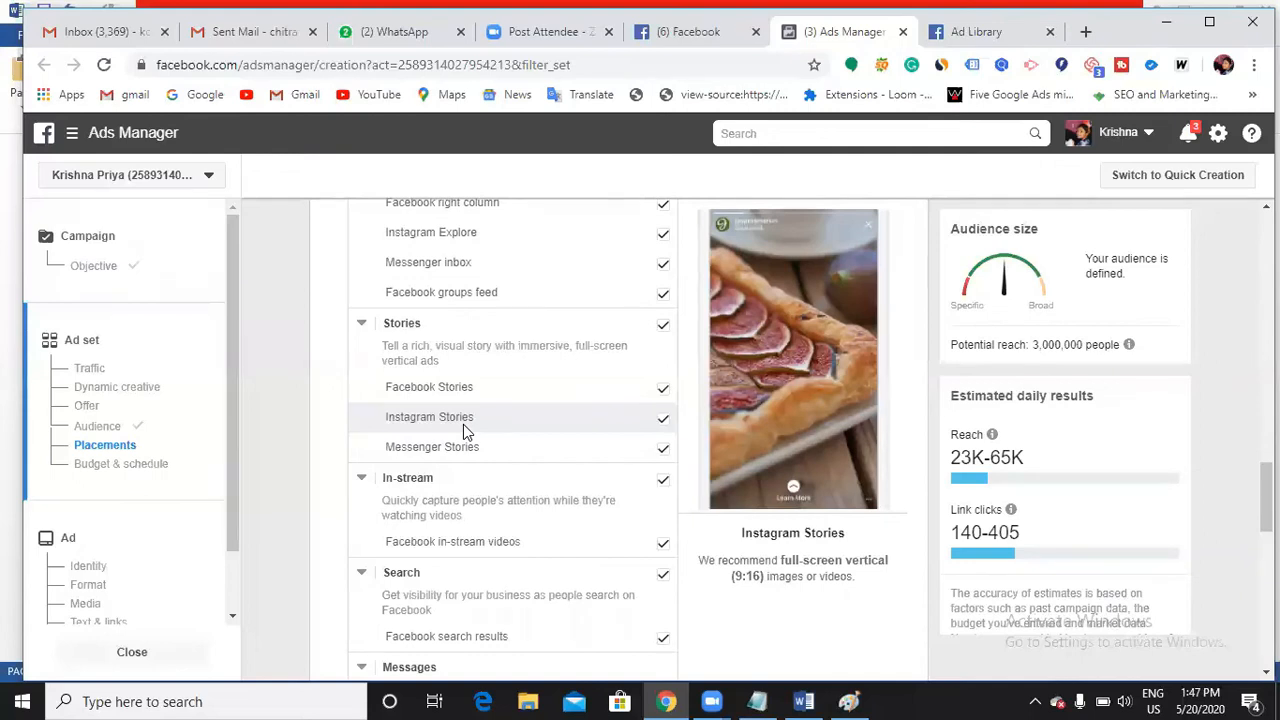
- Examine the remaining Messages, In-article and Apps and sites placements, including the additional mobile device and inventory filter options
click(697, 32)
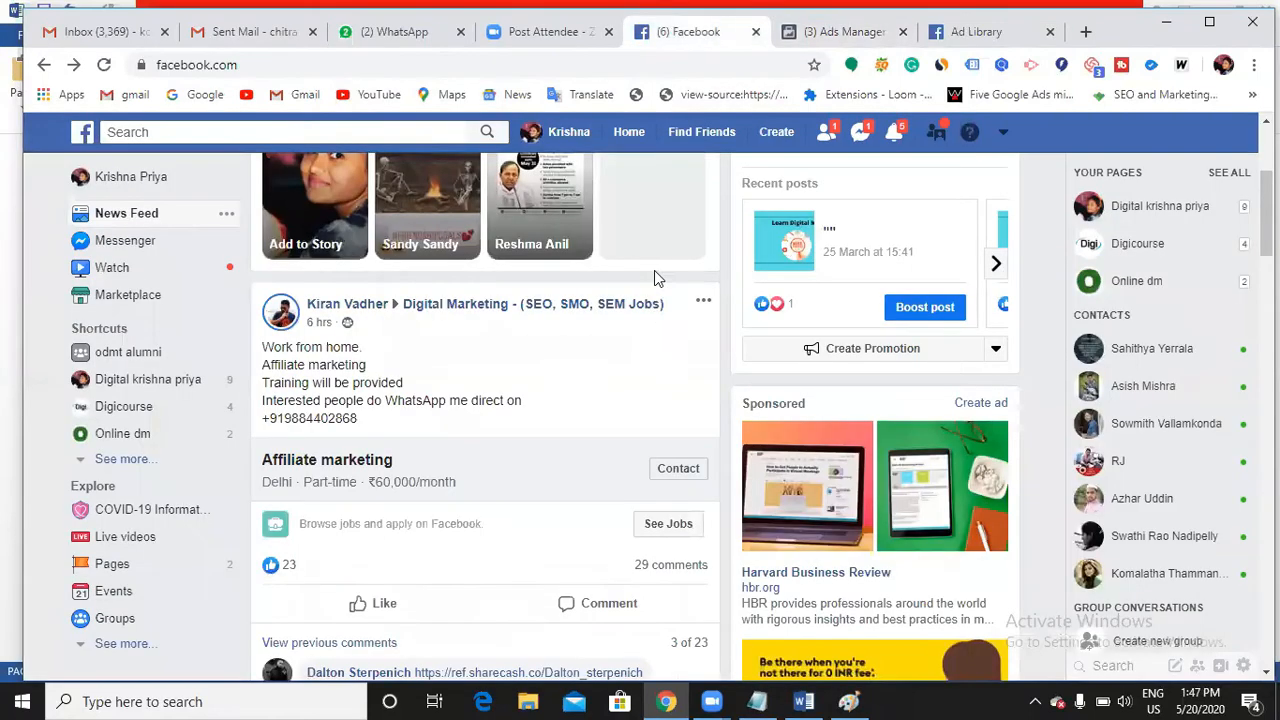
click(840, 32)
scroll(500, 297, down, 4)
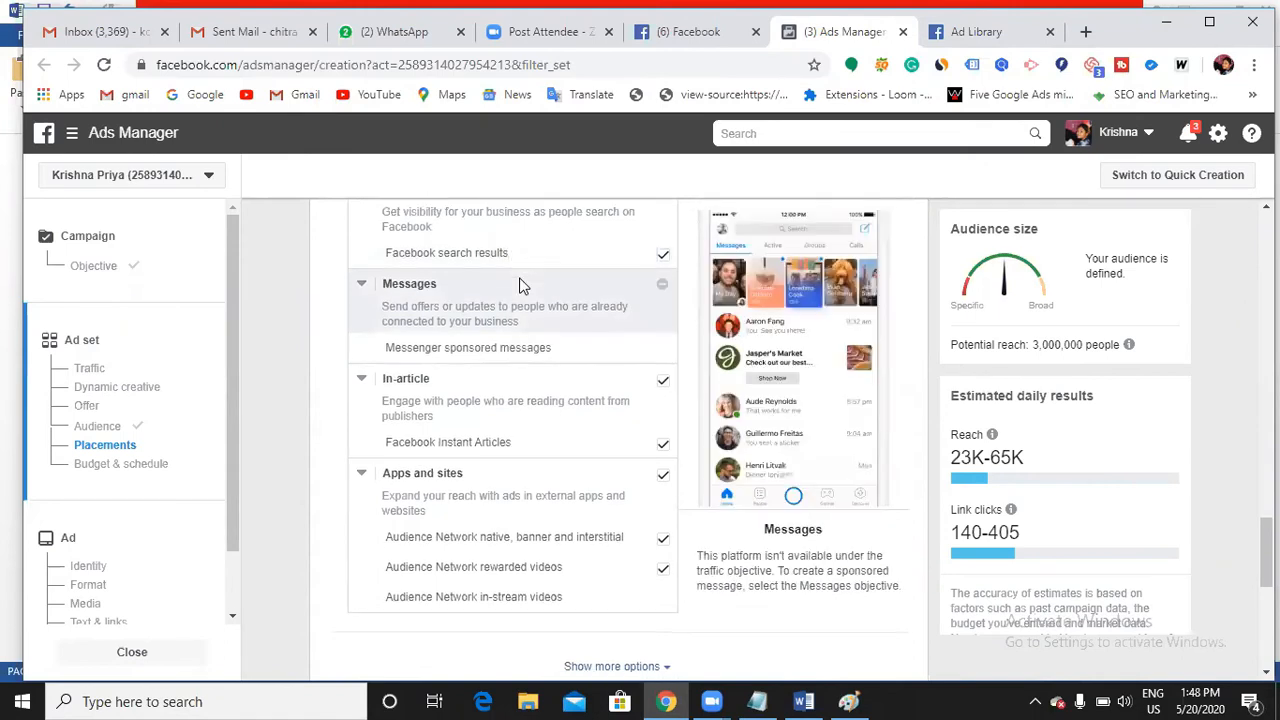
scroll(520, 287, down, 1)
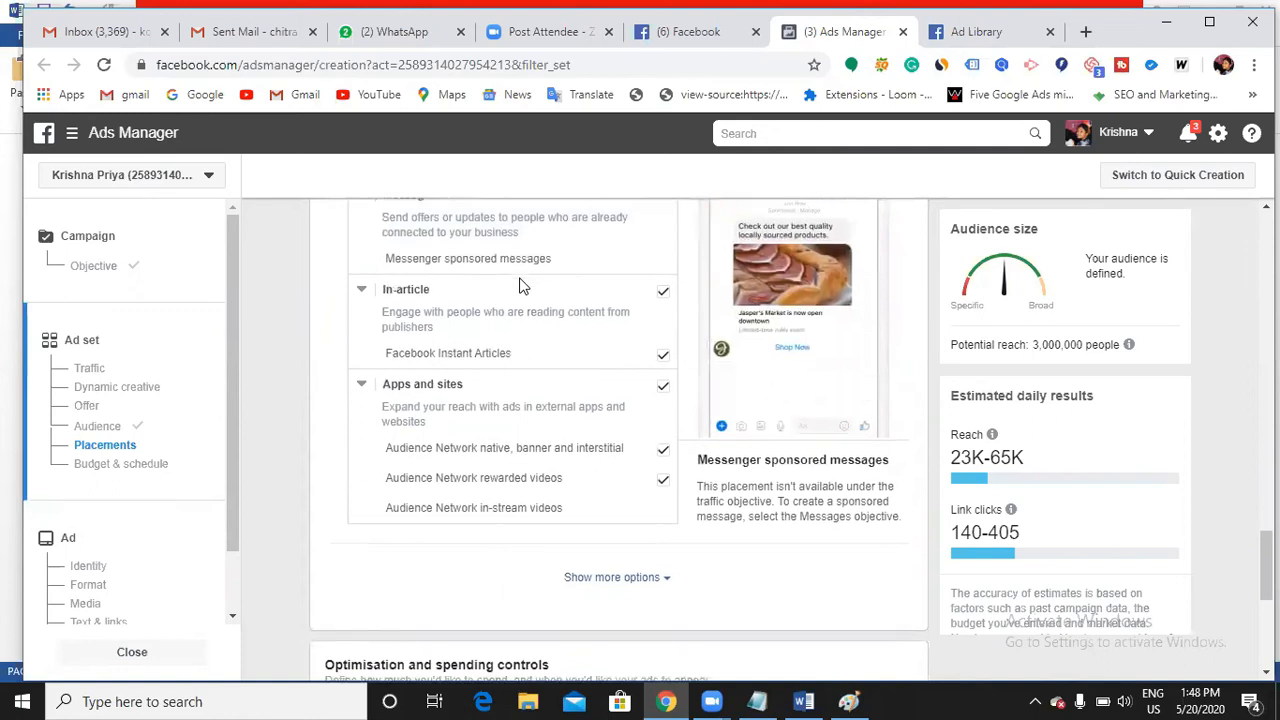
scroll(520, 287, down, 1)
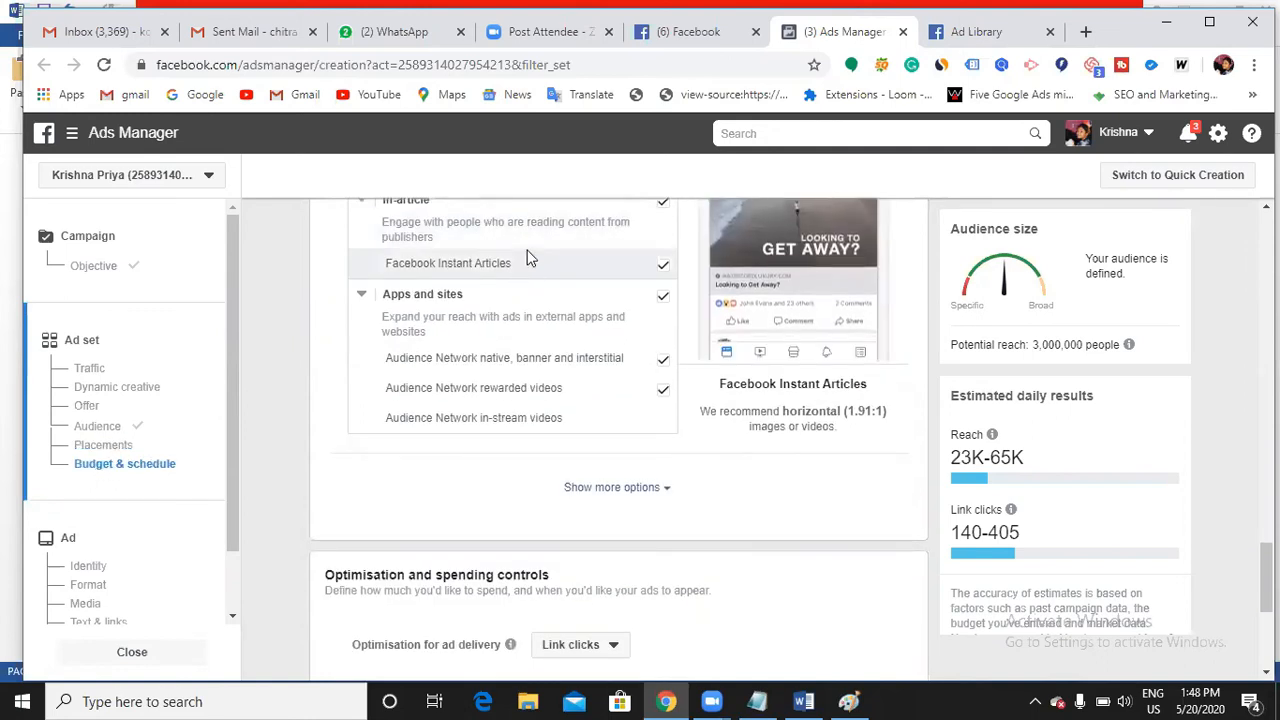
scroll(563, 280, up, 1)
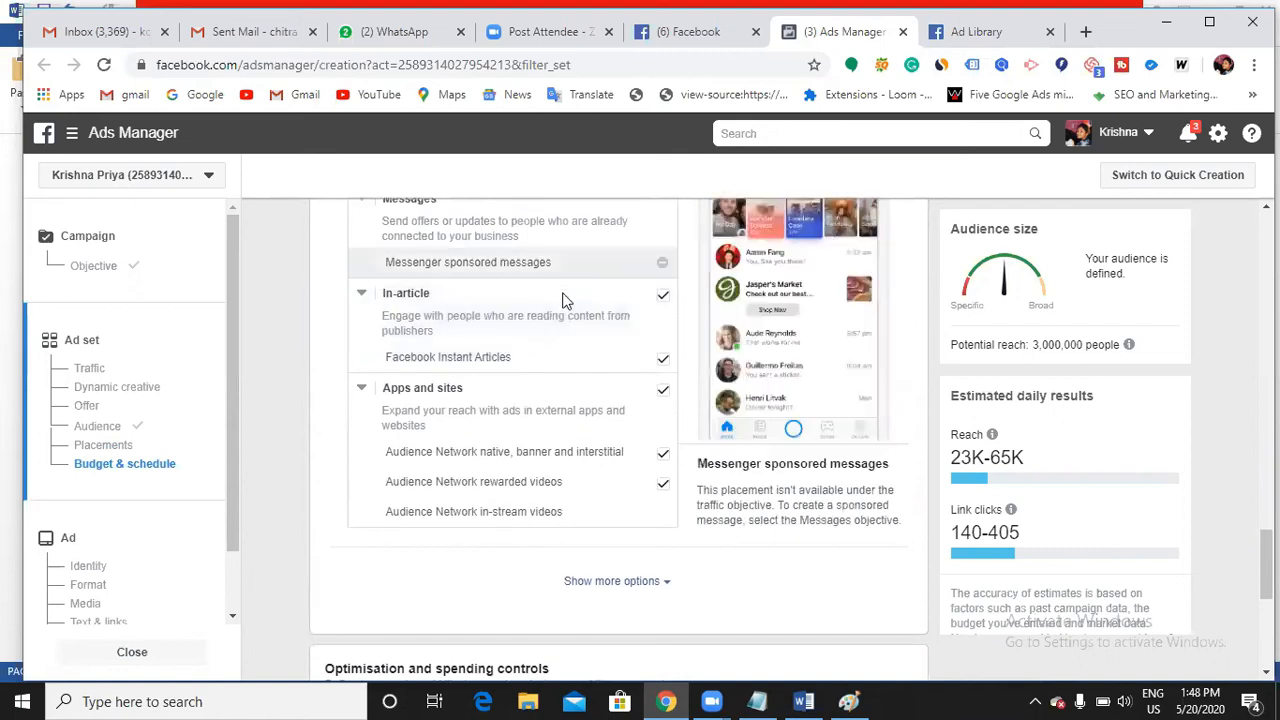
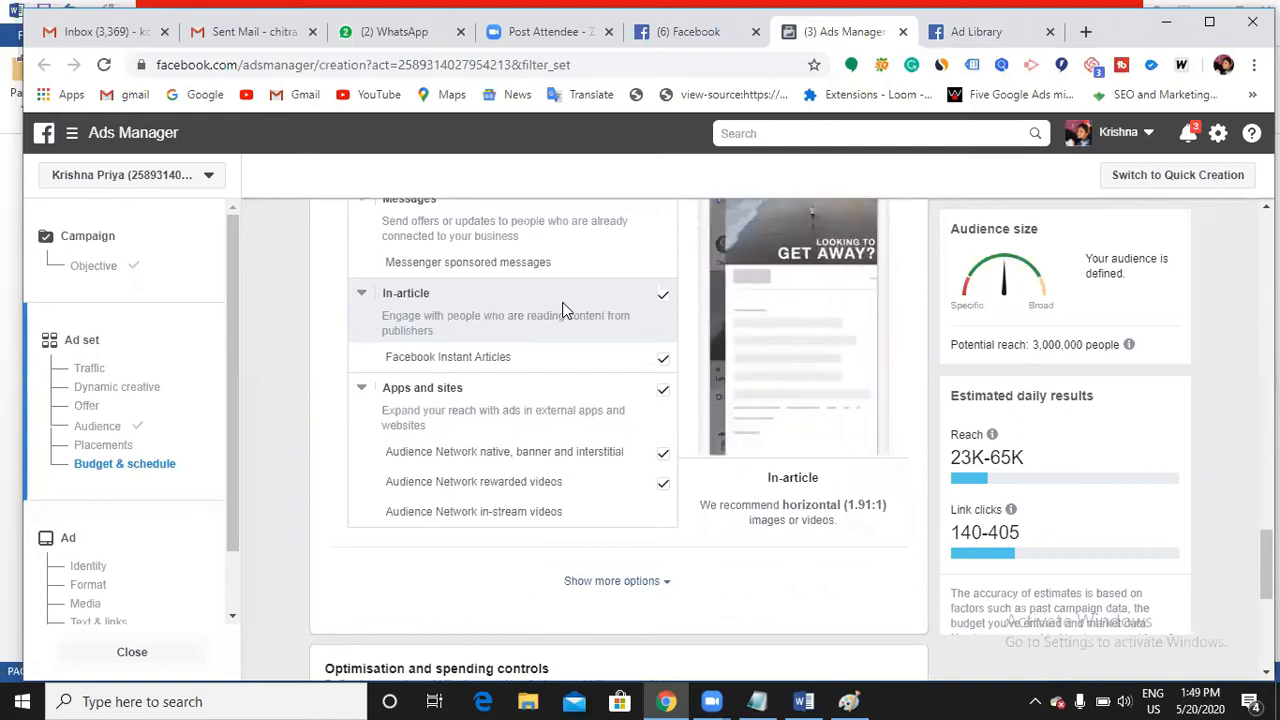
scroll(563, 311, down, 1)
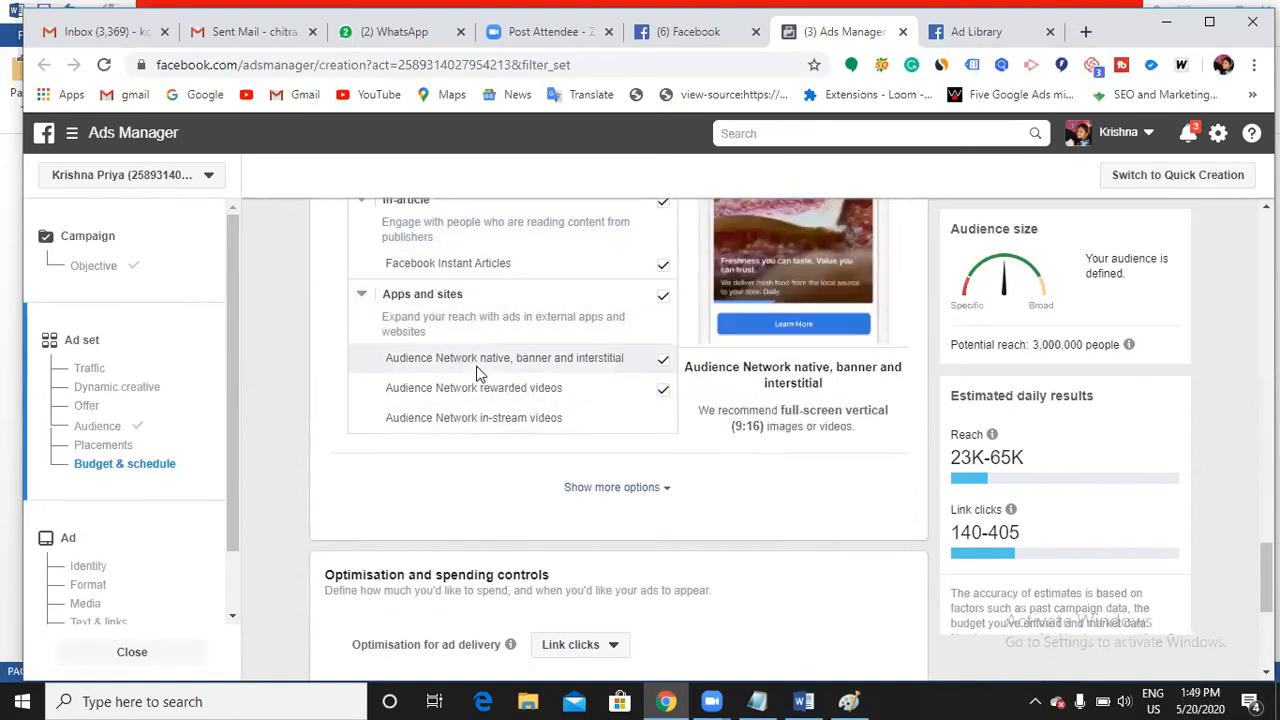
scroll(476, 372, down, 1)
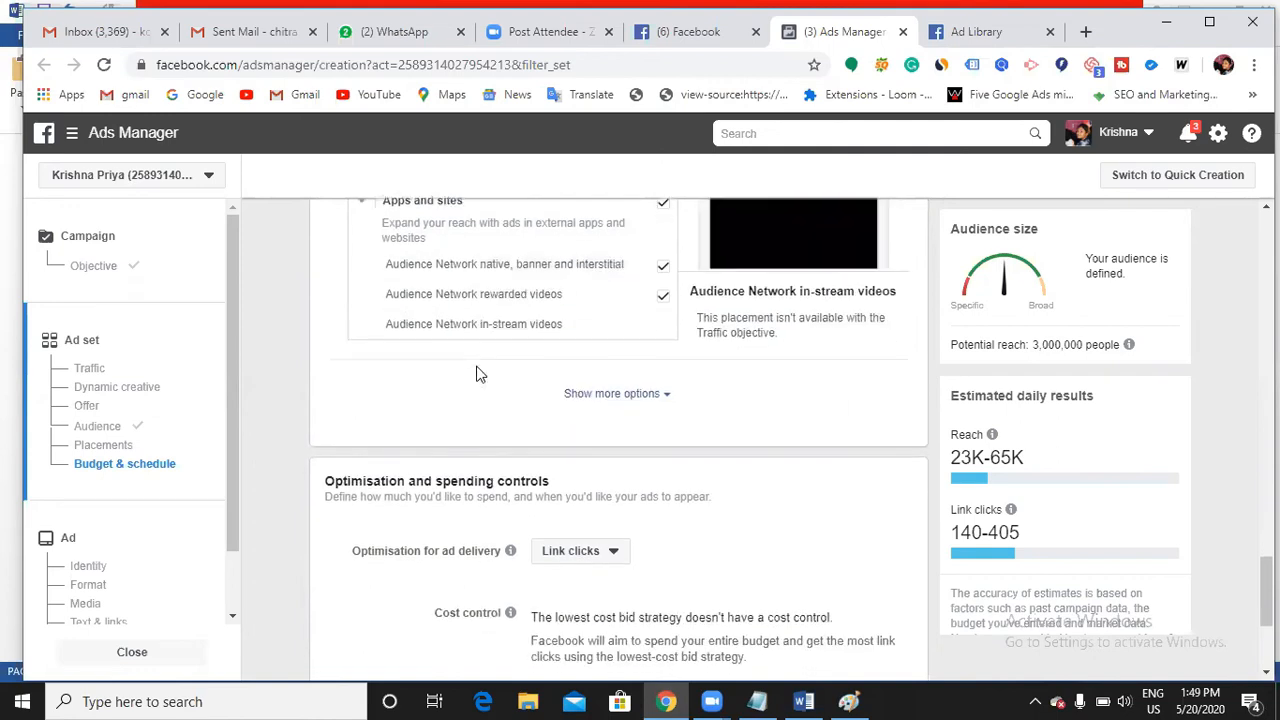
click(663, 400)
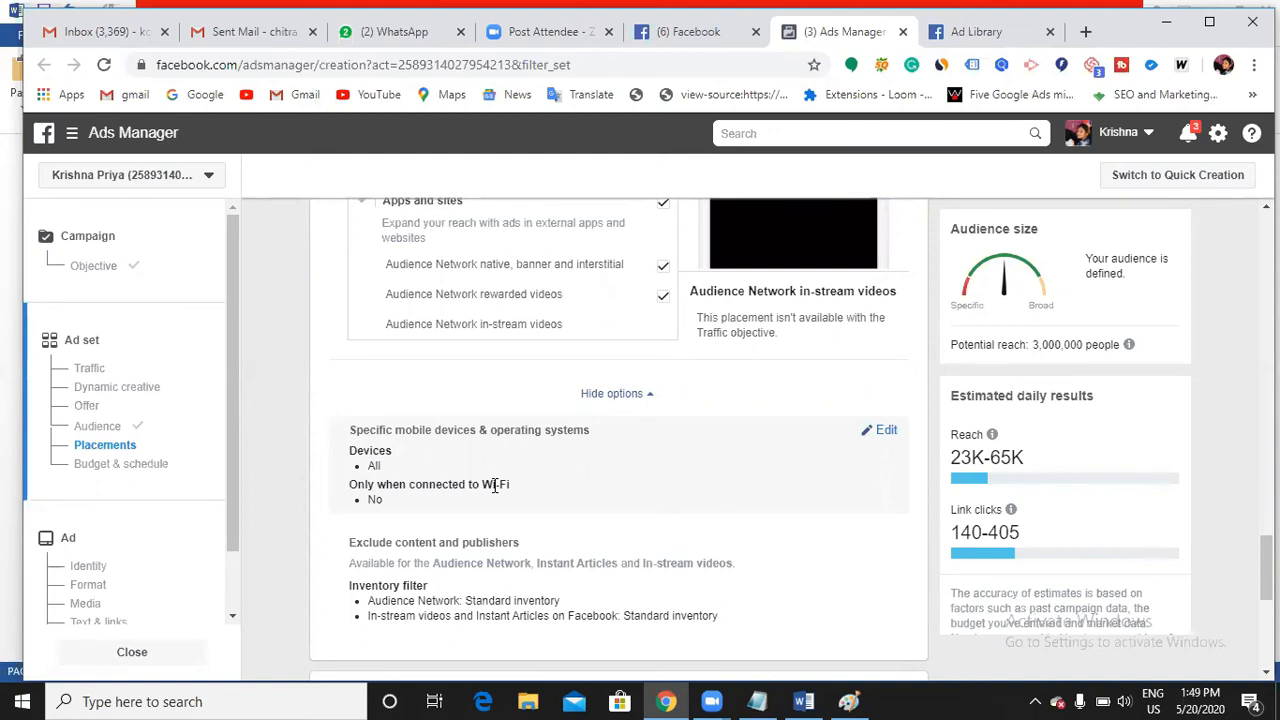
scroll(494, 487, down, 3)
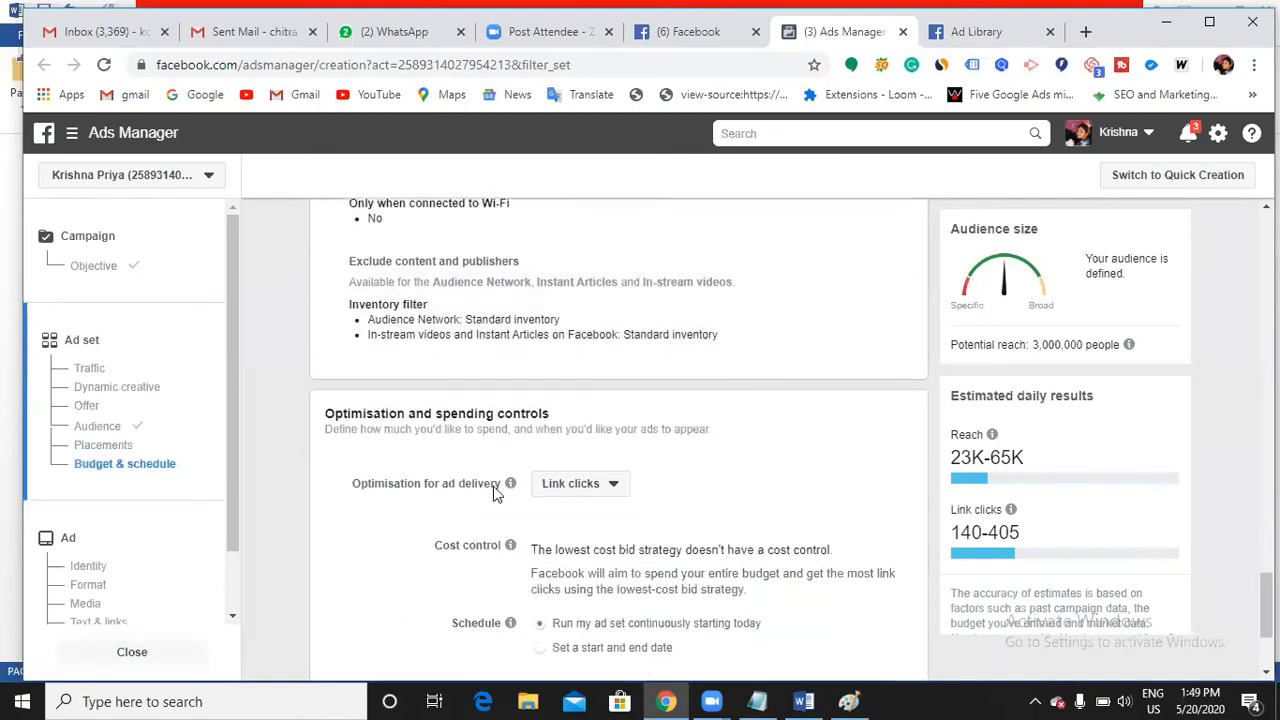
- Choose Link clicks as the optimisation for ad delivery in the optimisation and spending controls
scroll(494, 487, down, 1)
scroll(494, 494, down, 1)
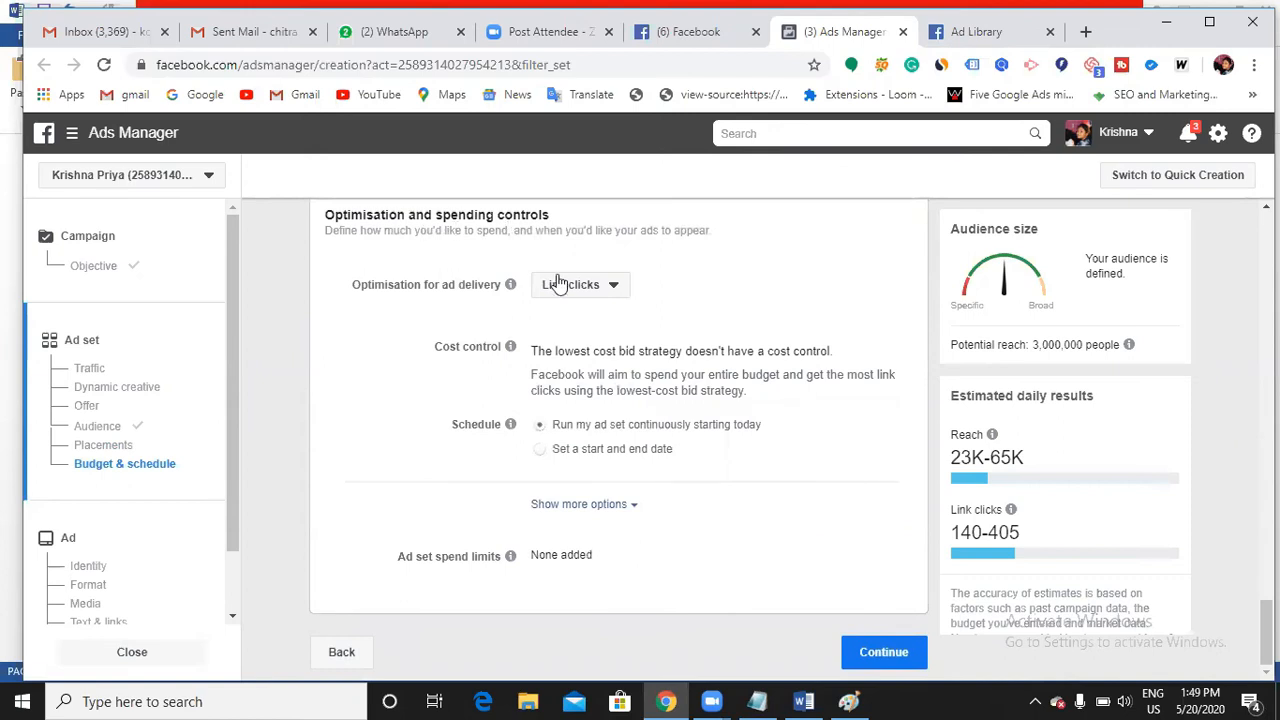
click(617, 286)
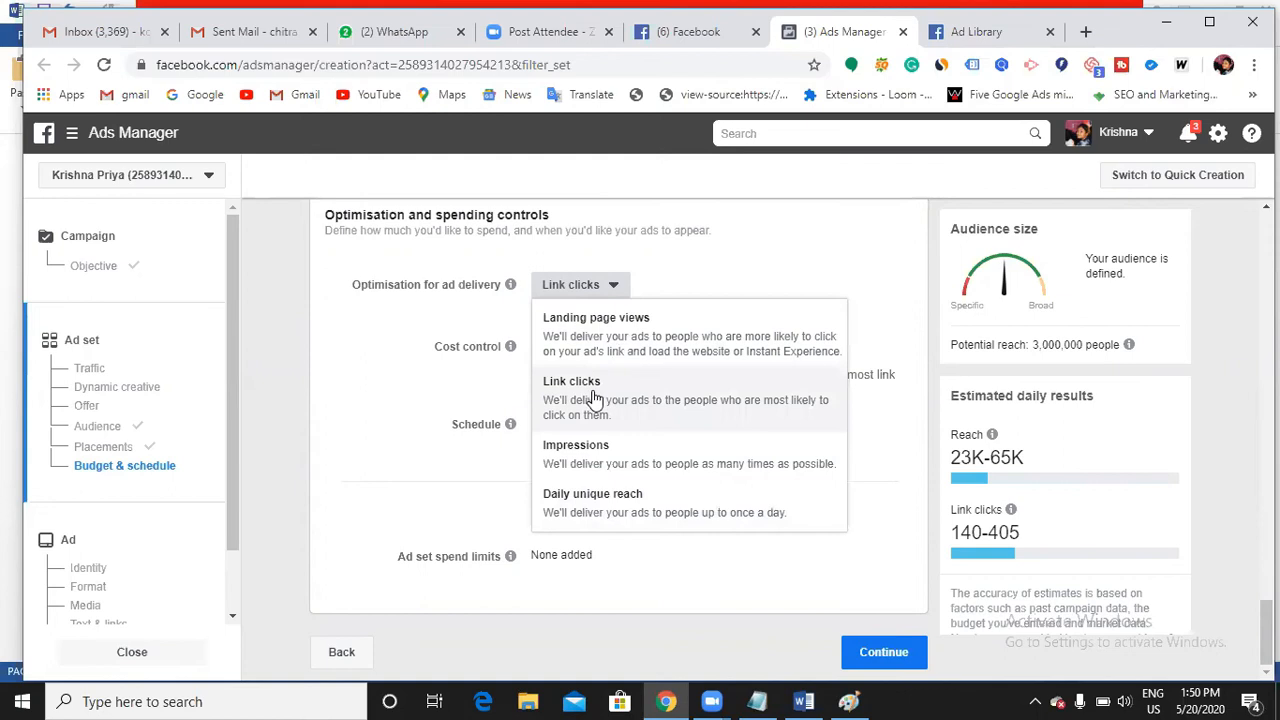
click(594, 398)
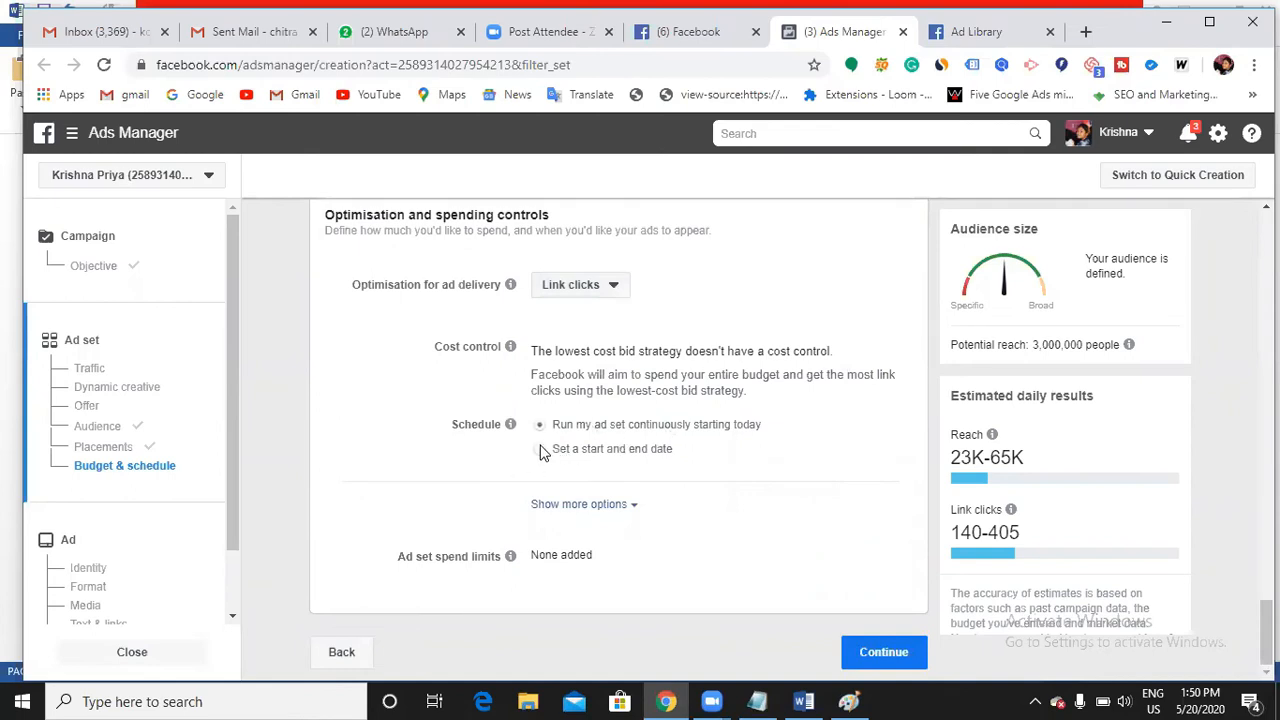
- Schedule the ad set with a start date of 20/5/2020 and an end date of 20/6/2020, and reveal the additional spending options
click(541, 449)
scroll(675, 475, down, 1)
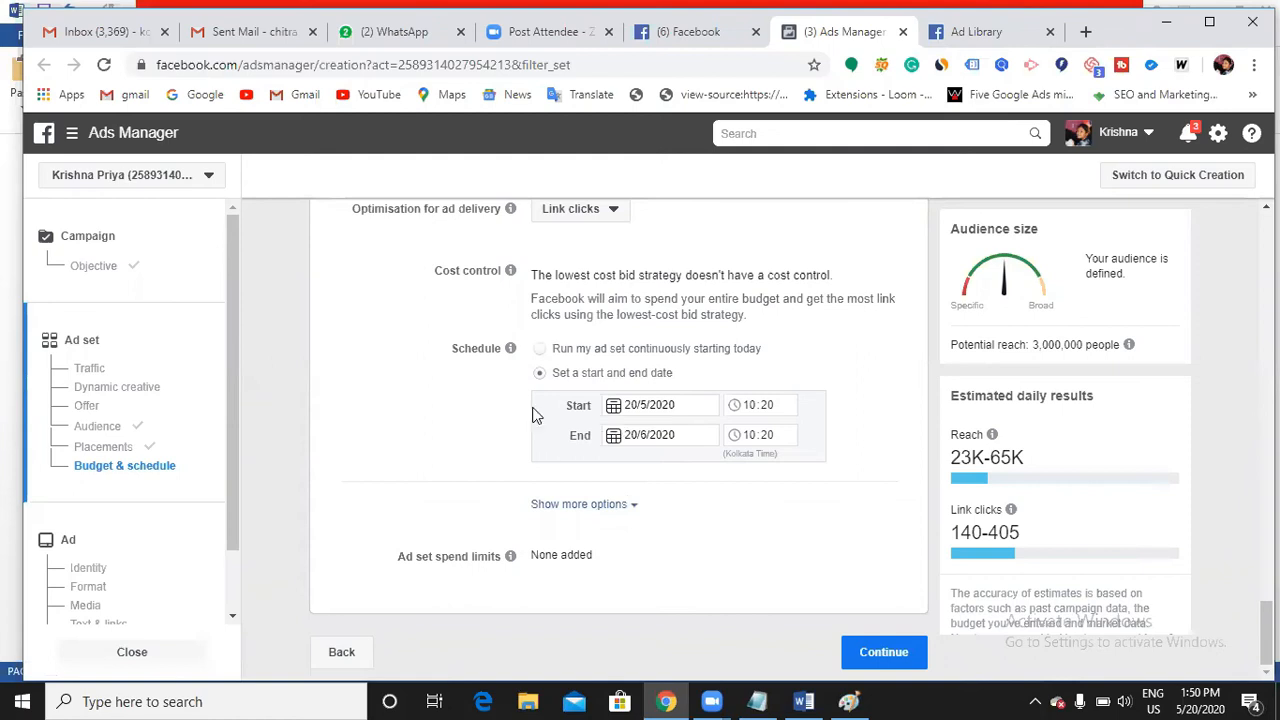
click(633, 506)
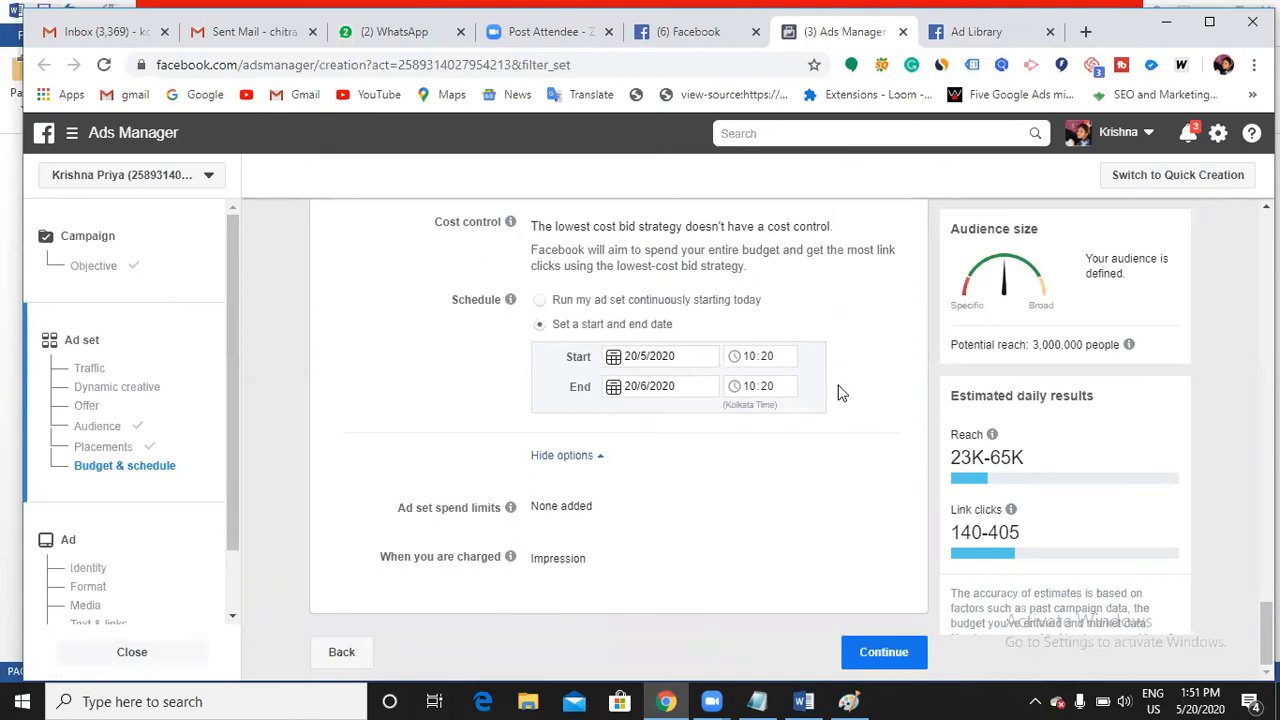
- Try daily ad set spend limits of ₹300 minimum and ₹500 maximum, and remove them again
click(876, 513)
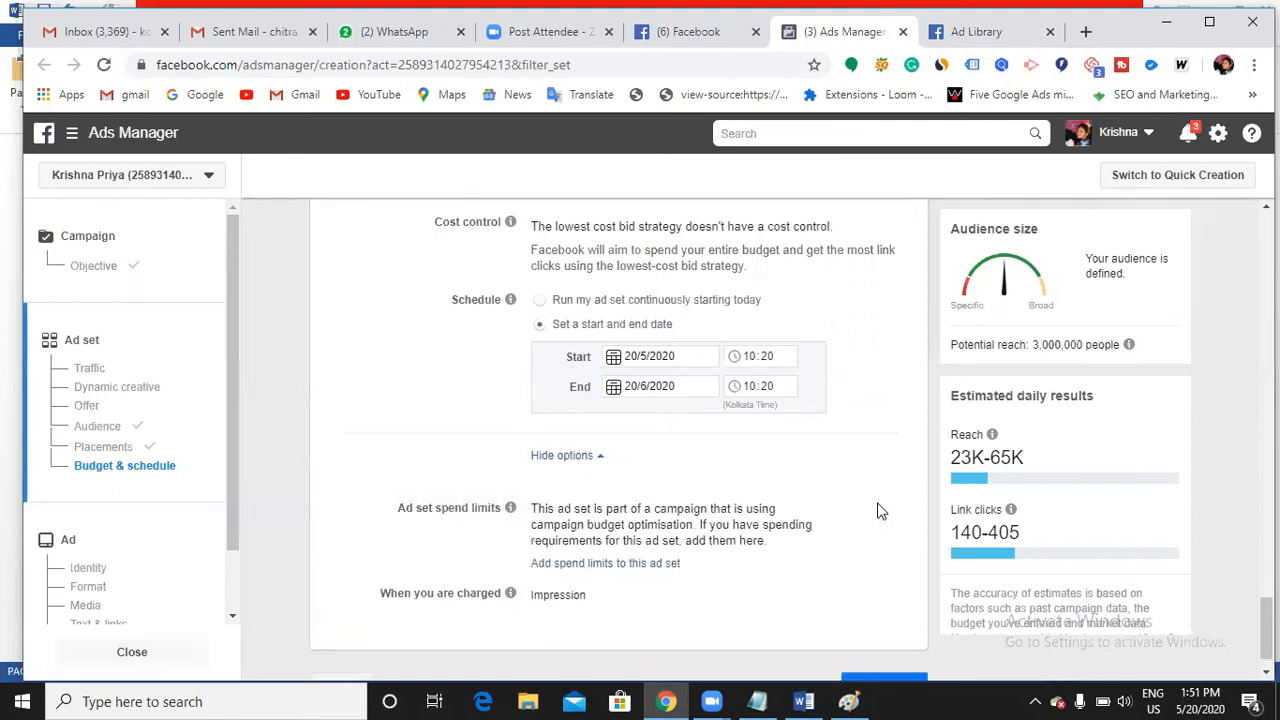
click(607, 528)
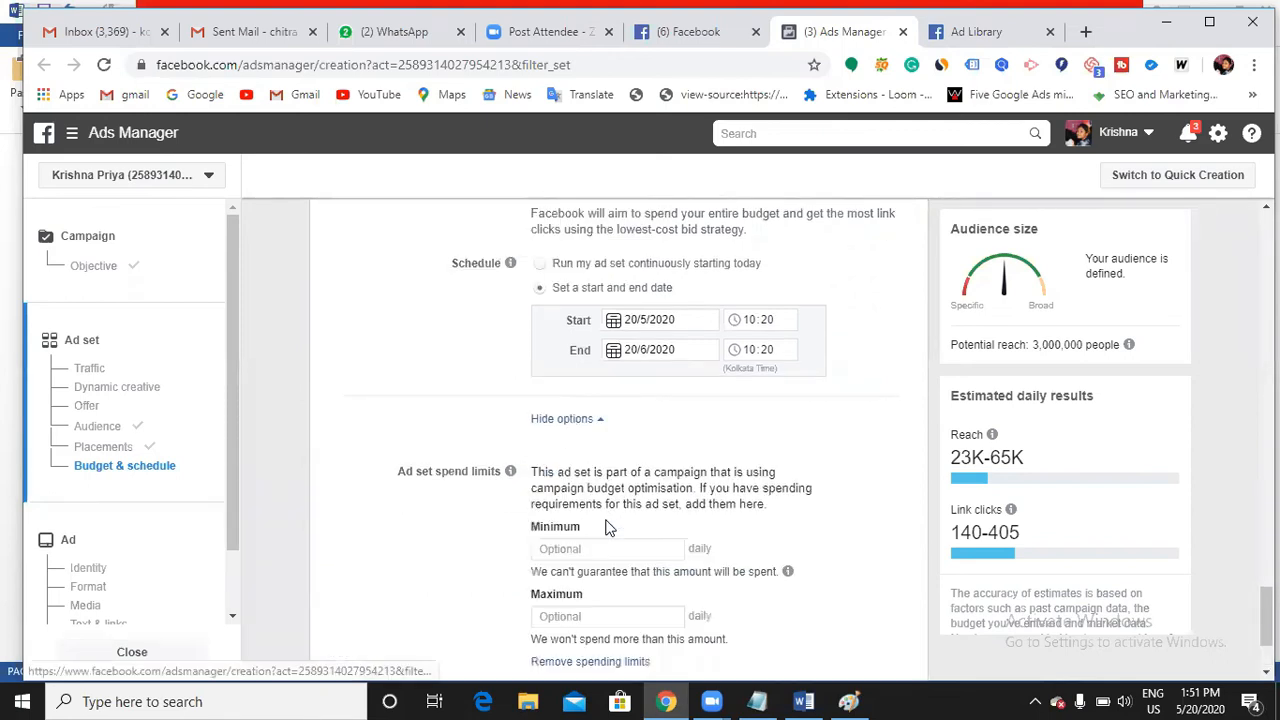
scroll(610, 528, down, 1)
click(592, 455)
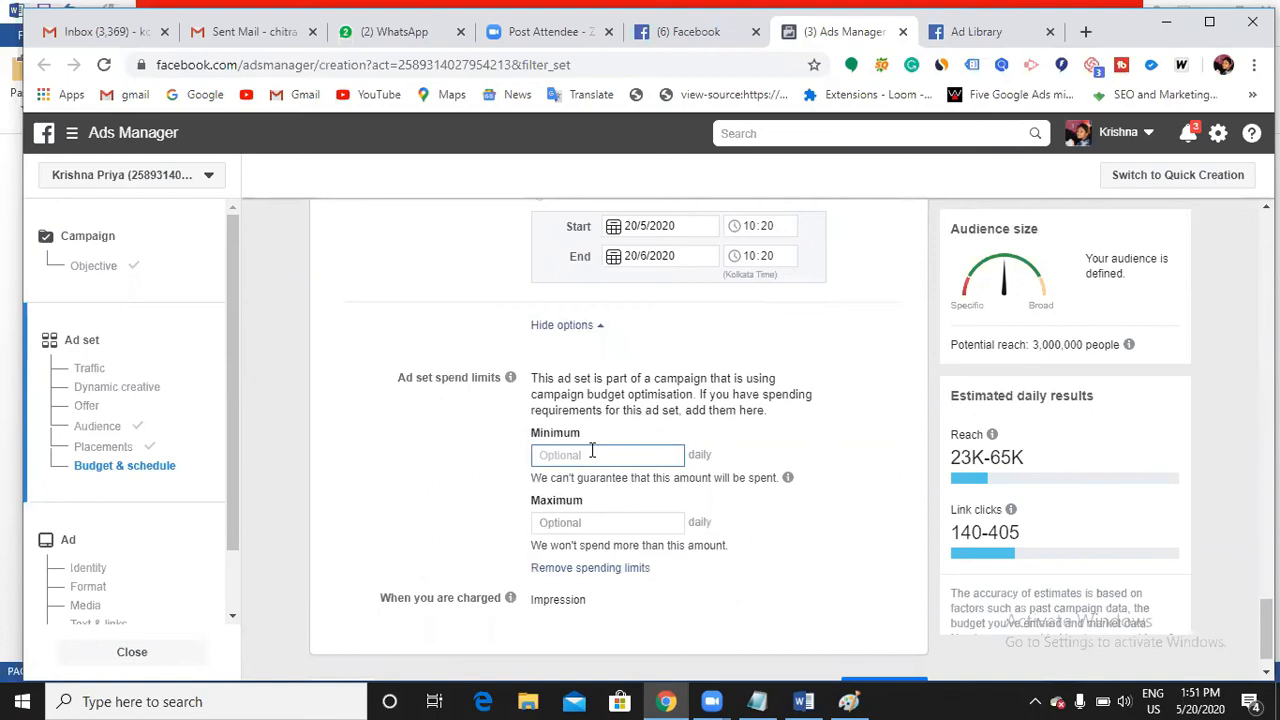
text(300)
click(567, 520)
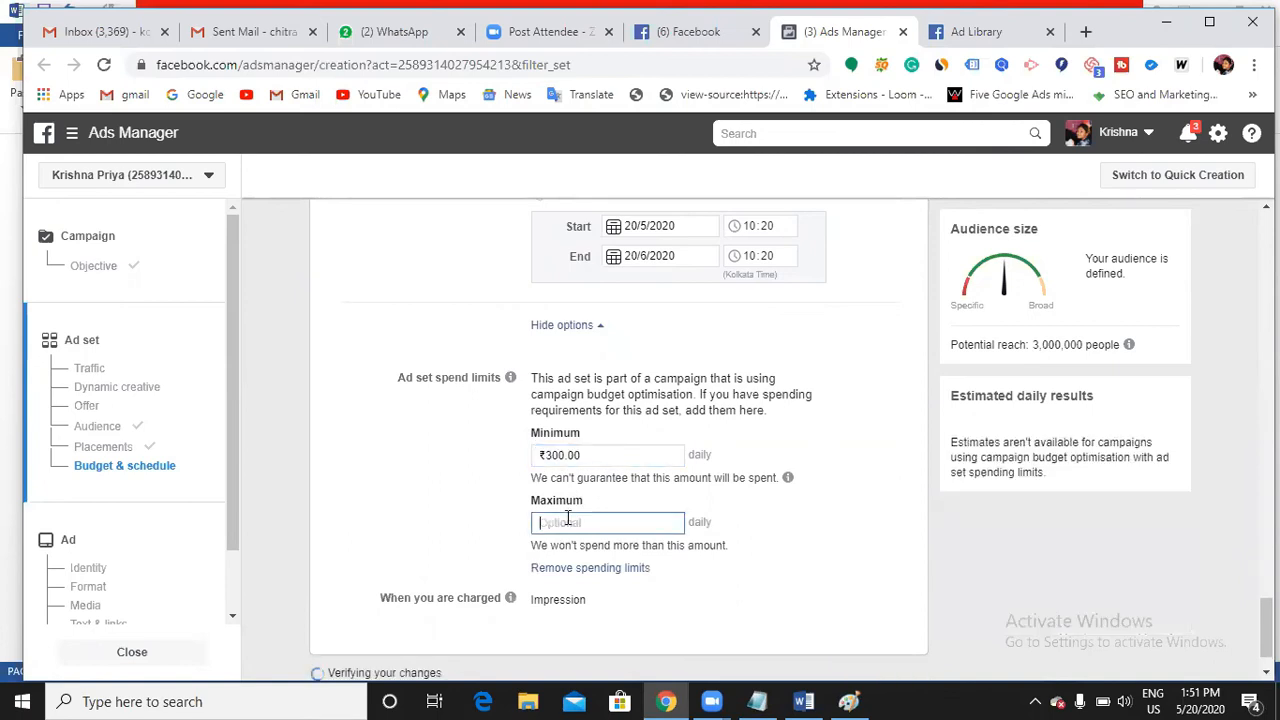
text(500)
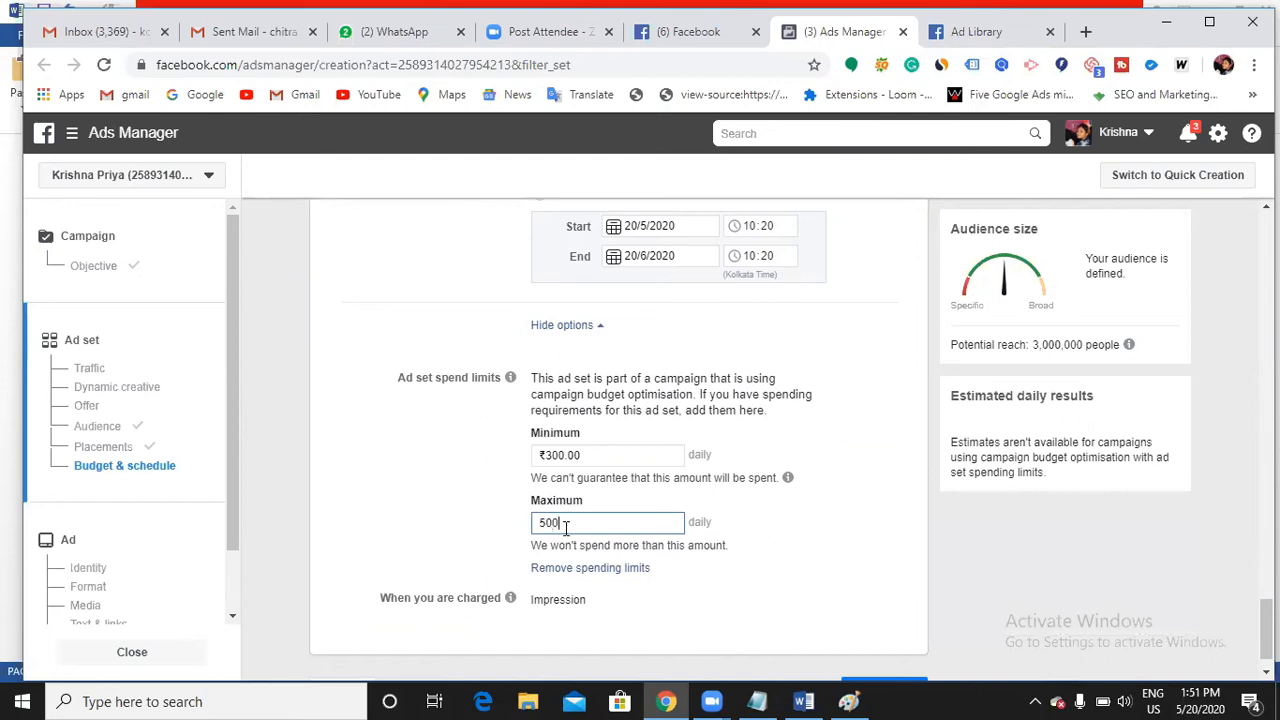
scroll(590, 535, down, 1)
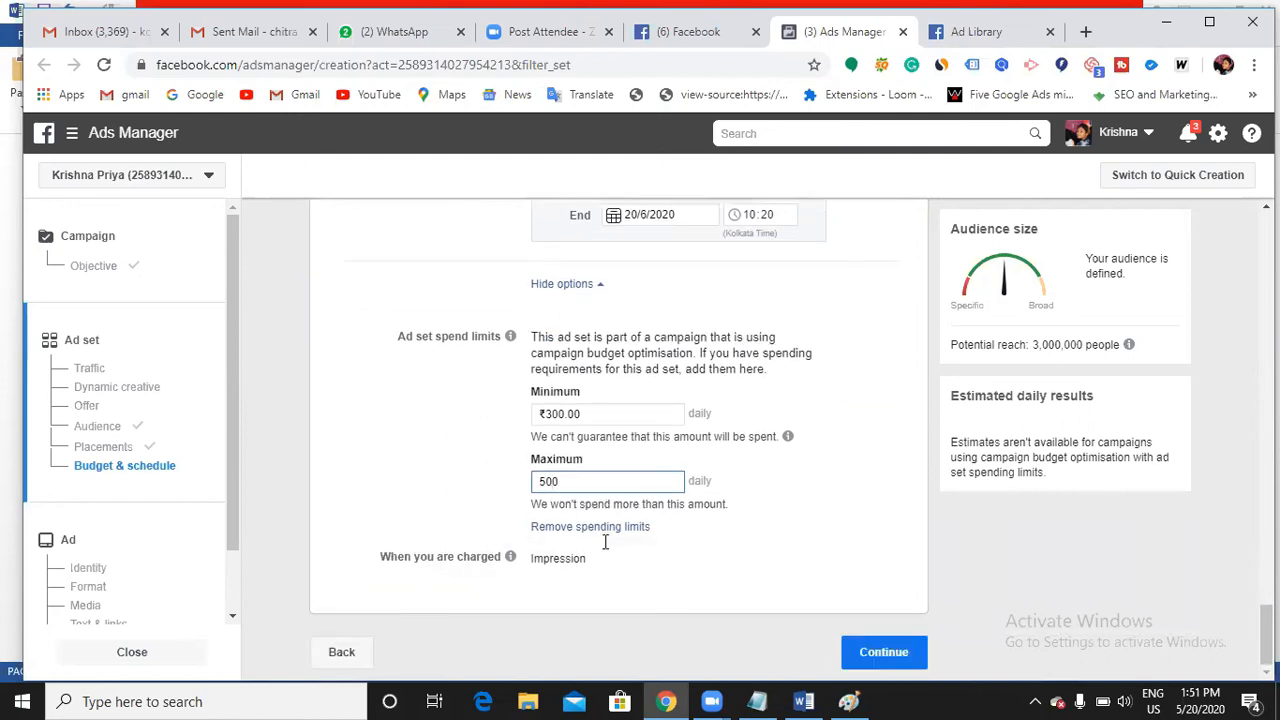
click(655, 504)
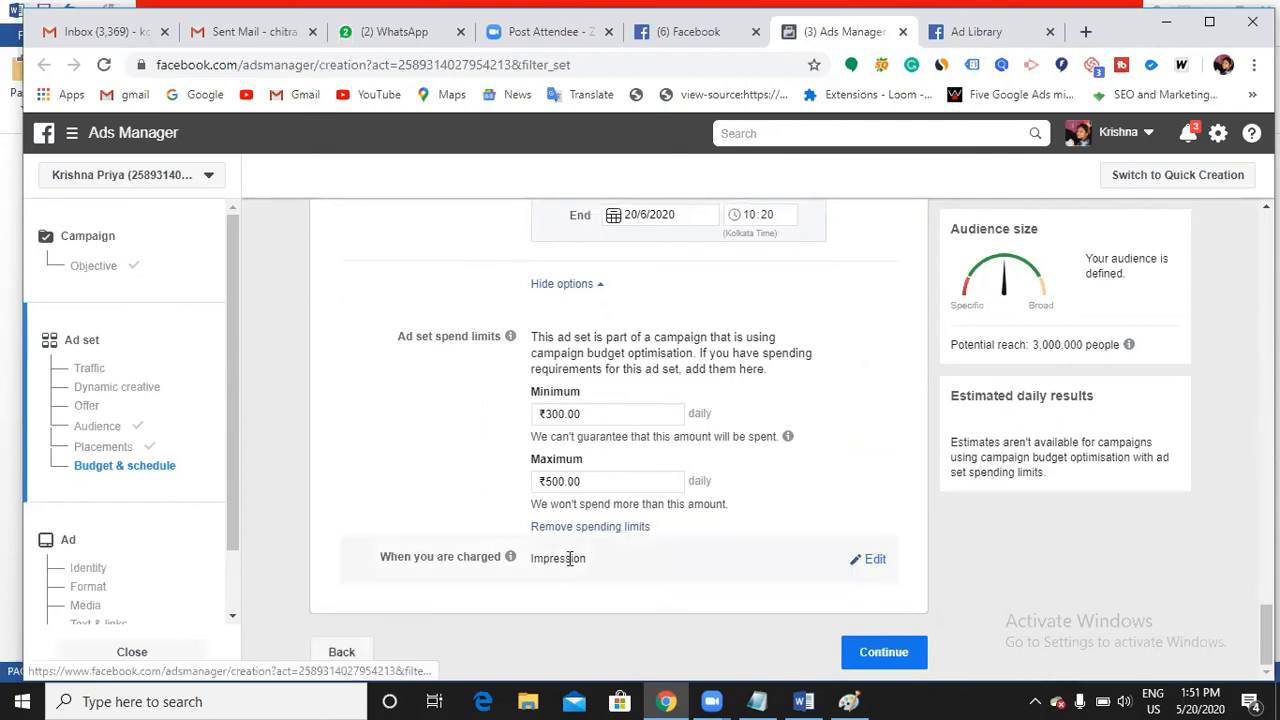
click(615, 533)
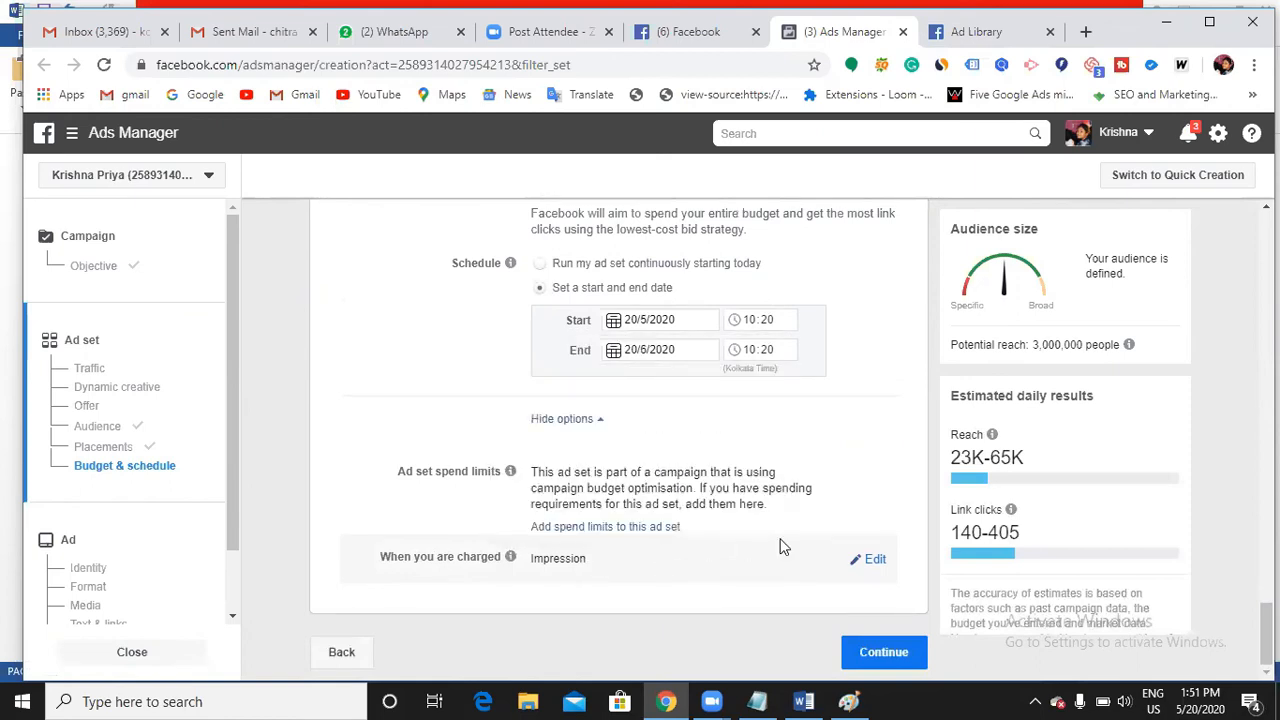
- Open the charging options, keep Impression selected, review the ad set sections and continue to the ad level
click(866, 559)
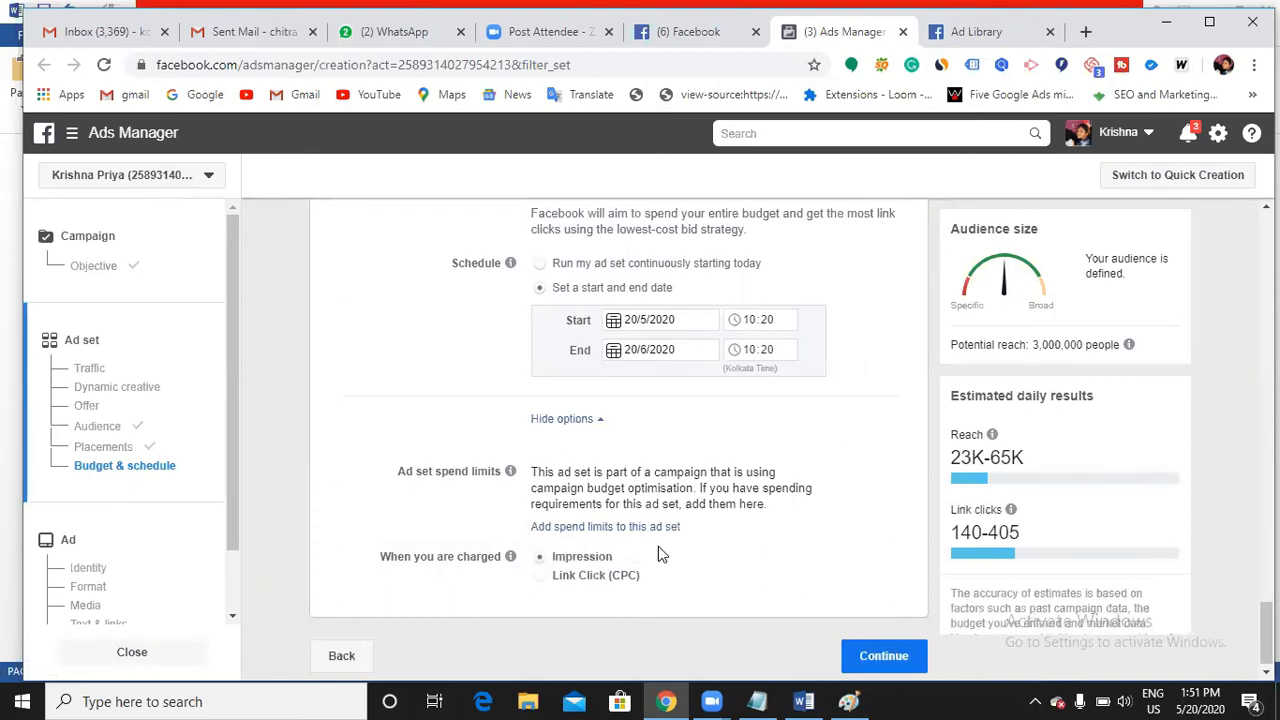
scroll(659, 554, down, 1)
scroll(777, 517, up, 10)
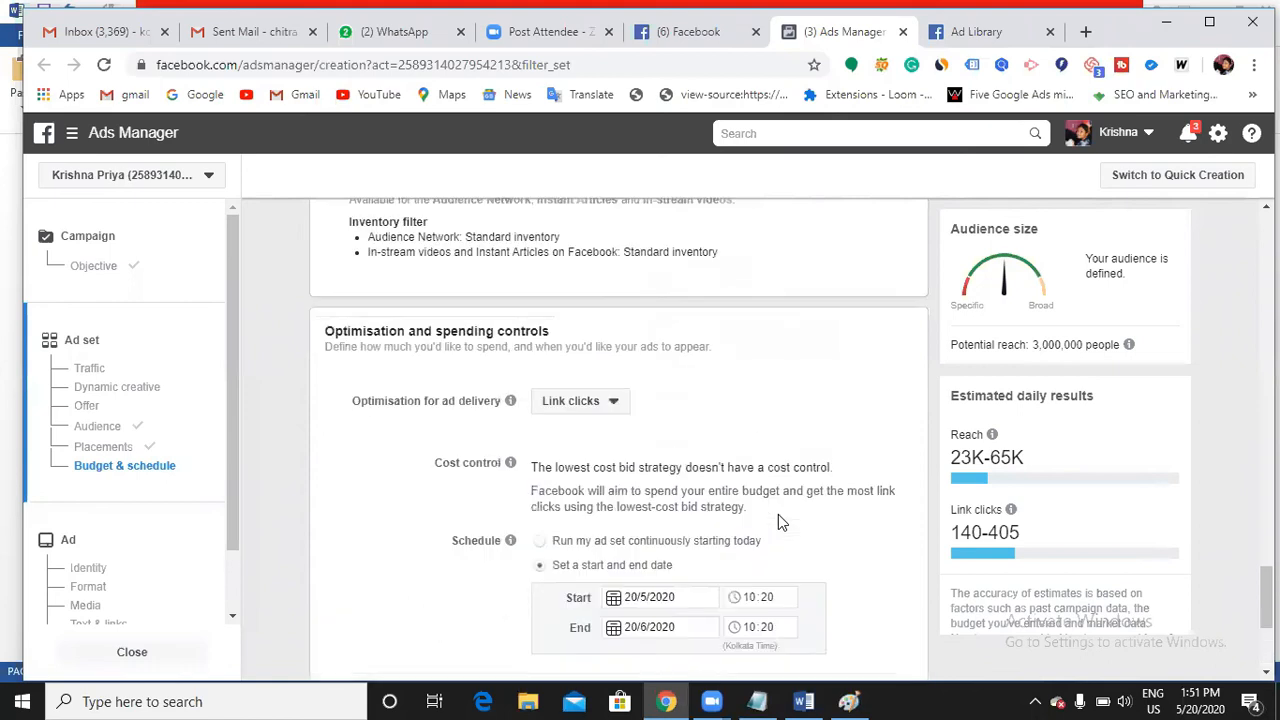
scroll(780, 520, up, 10)
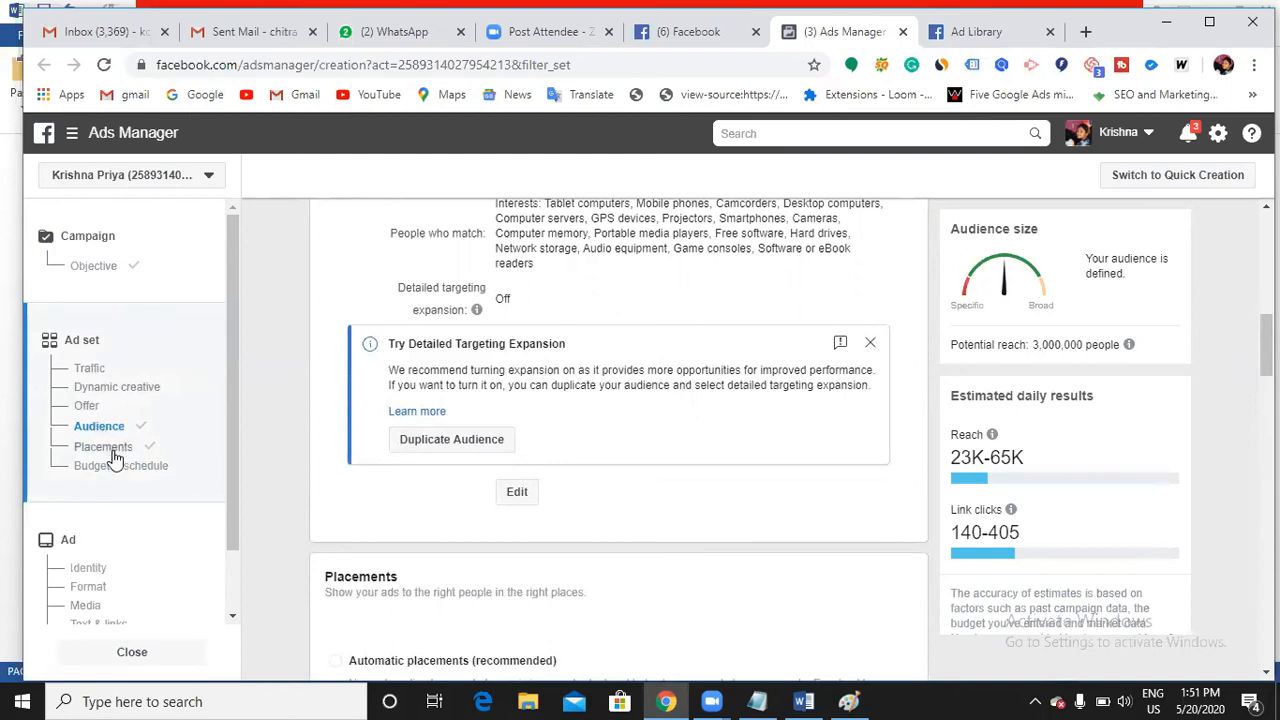
scroll(108, 450, down, 1)
scroll(508, 491, down, 15)
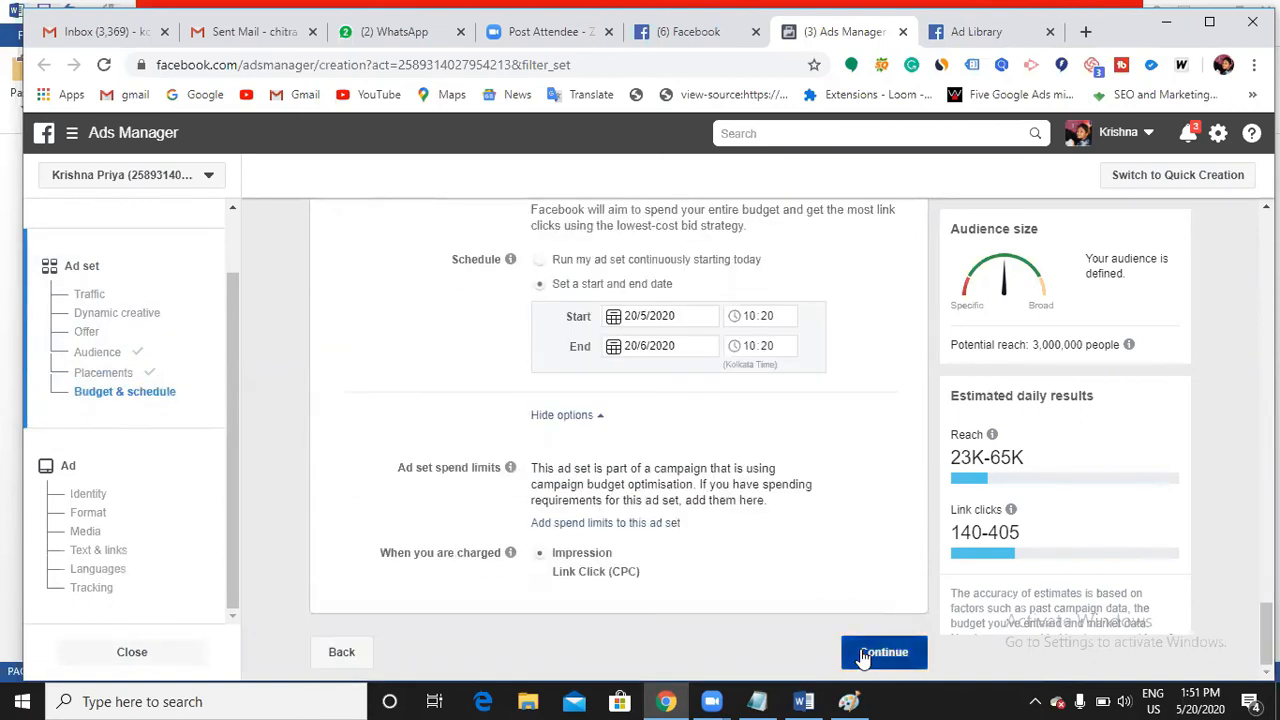
click(867, 650)
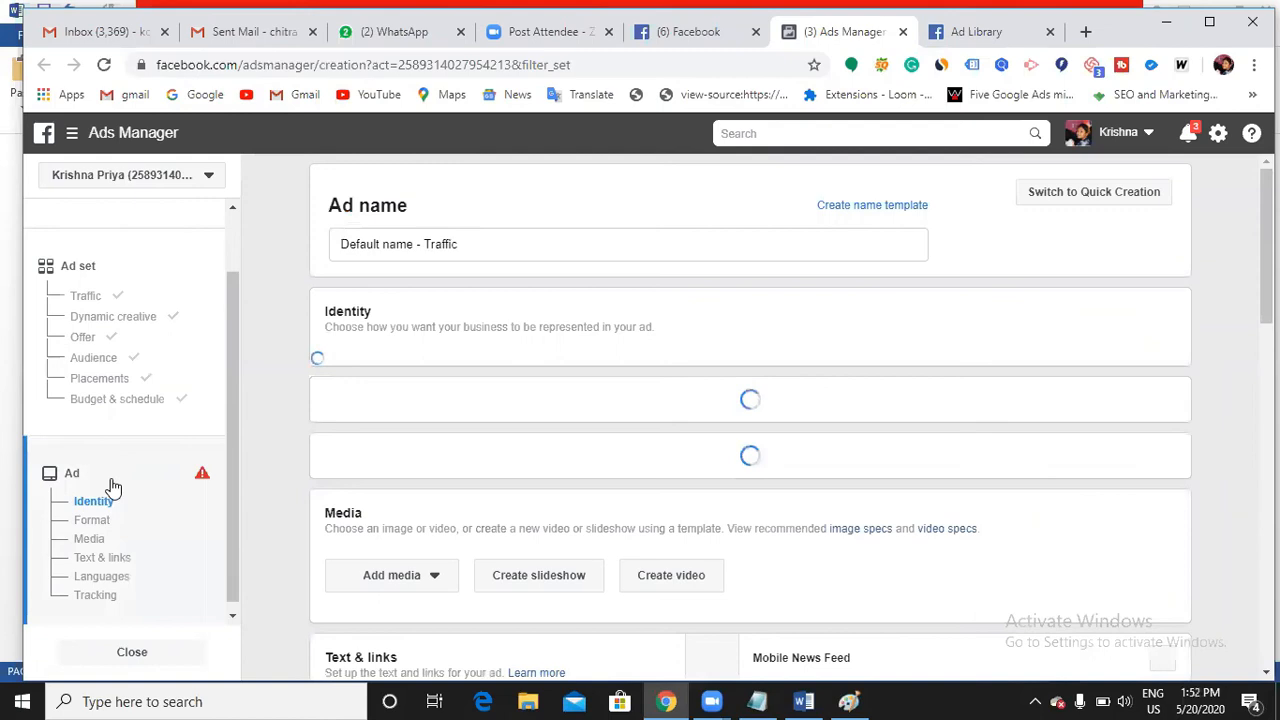
- Rename the ad as traffic
click(466, 242)
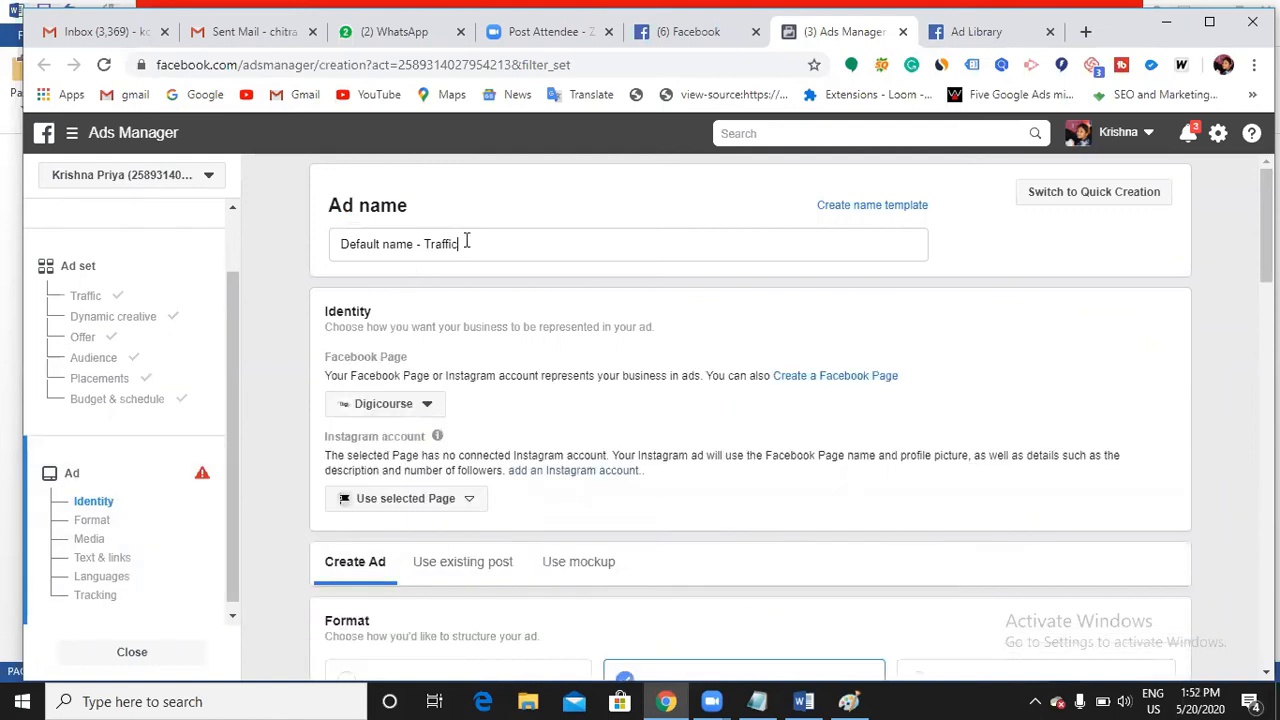
key(BackSpace)
key(BackSpace)
key(BackSpace)
key(BackSpace)
key(BackSpace)
key(BackSpace)
key(BackSpace)
key(BackSpace)
key(BackSpace)
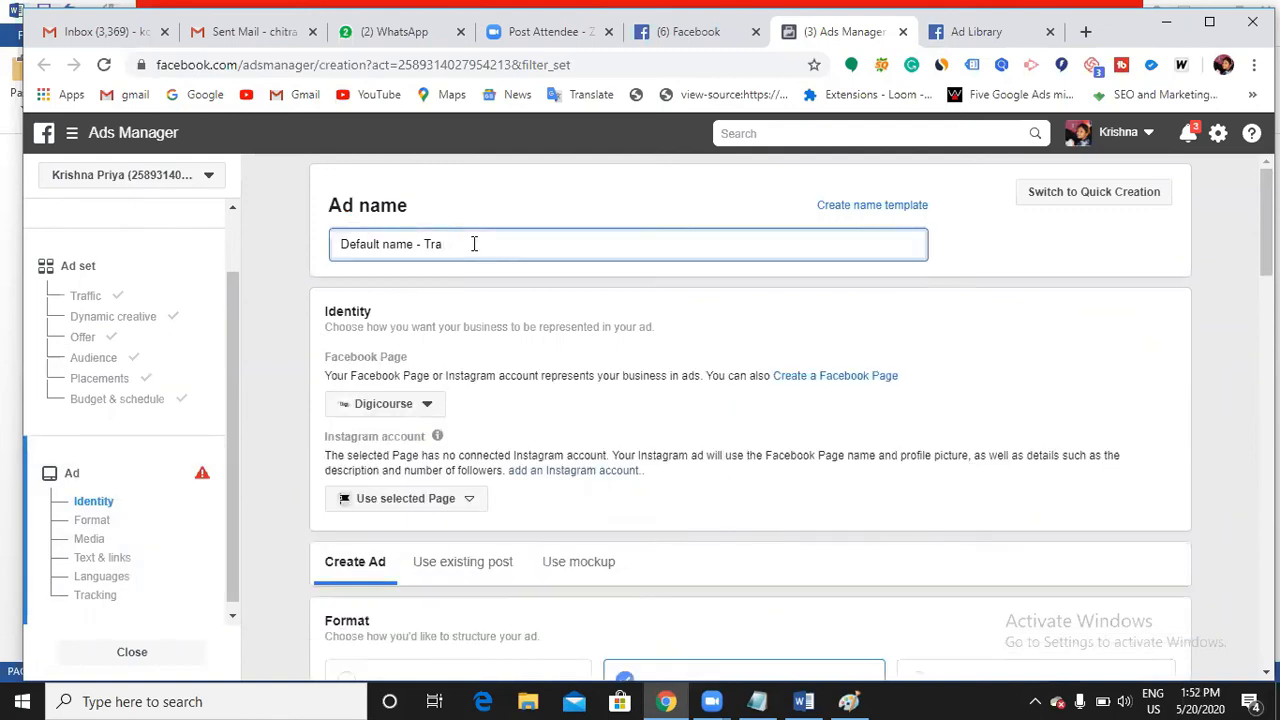
key(BackSpace)
key(BackSpace)
key(BackSpace)
key(BackSpace)
key(BackSpace)
key(BackSpace)
key(BackSpace)
key(BackSpace)
key(BackSpace)
key(BackSpace)
key(BackSpace)
key(BackSpace)
key(BackSpace)
text(traffic)
- Examine the Facebook Page choices, the Instagram account setting and the available ad formats for the ad
click(428, 404)
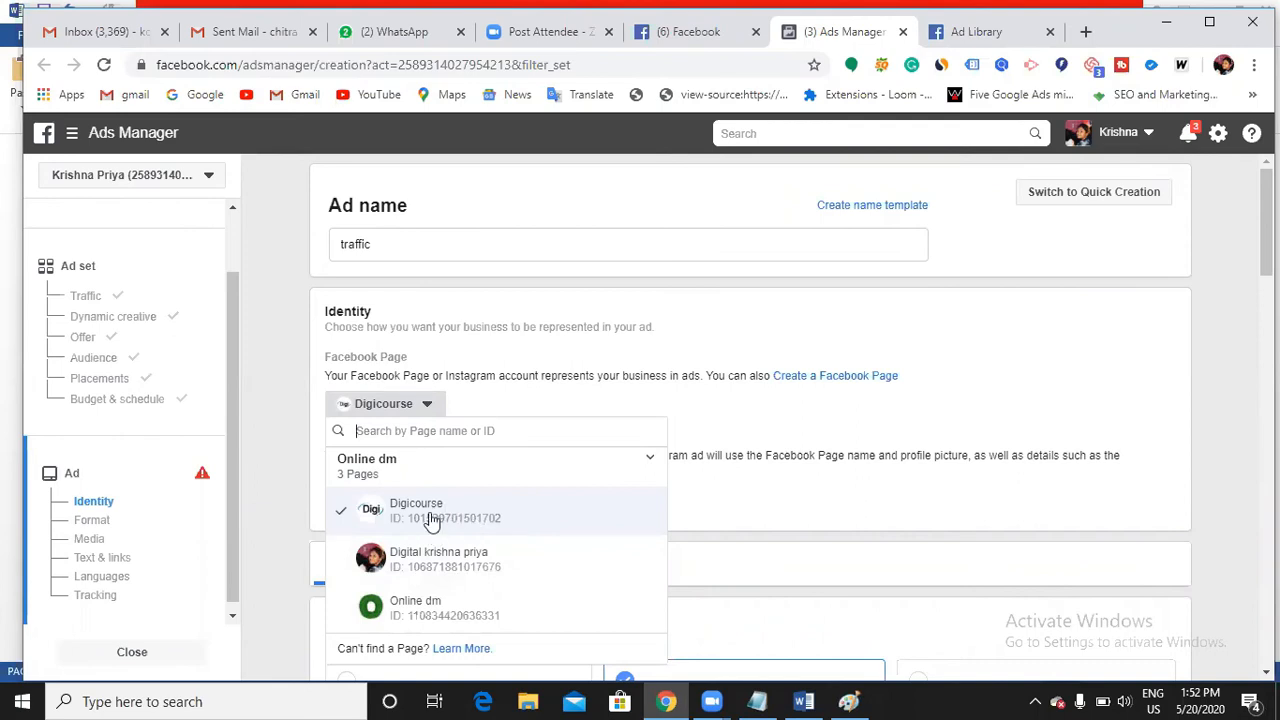
click(698, 458)
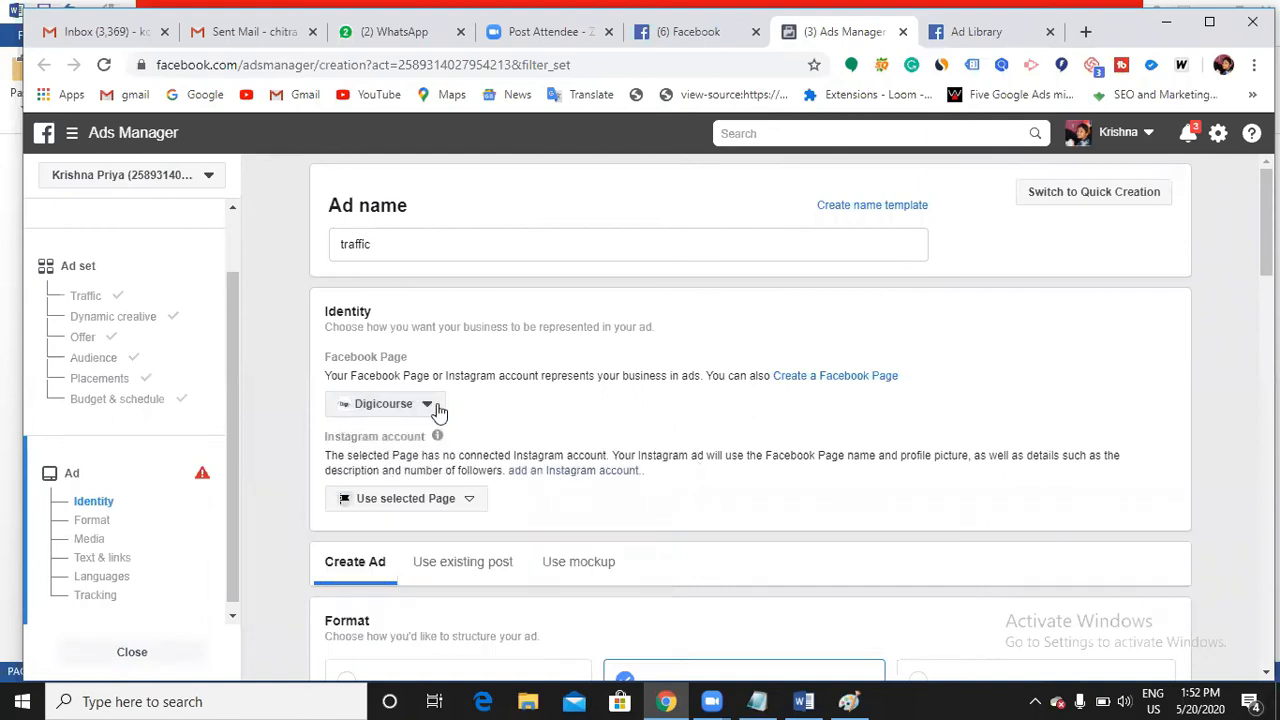
scroll(437, 410, down, 1)
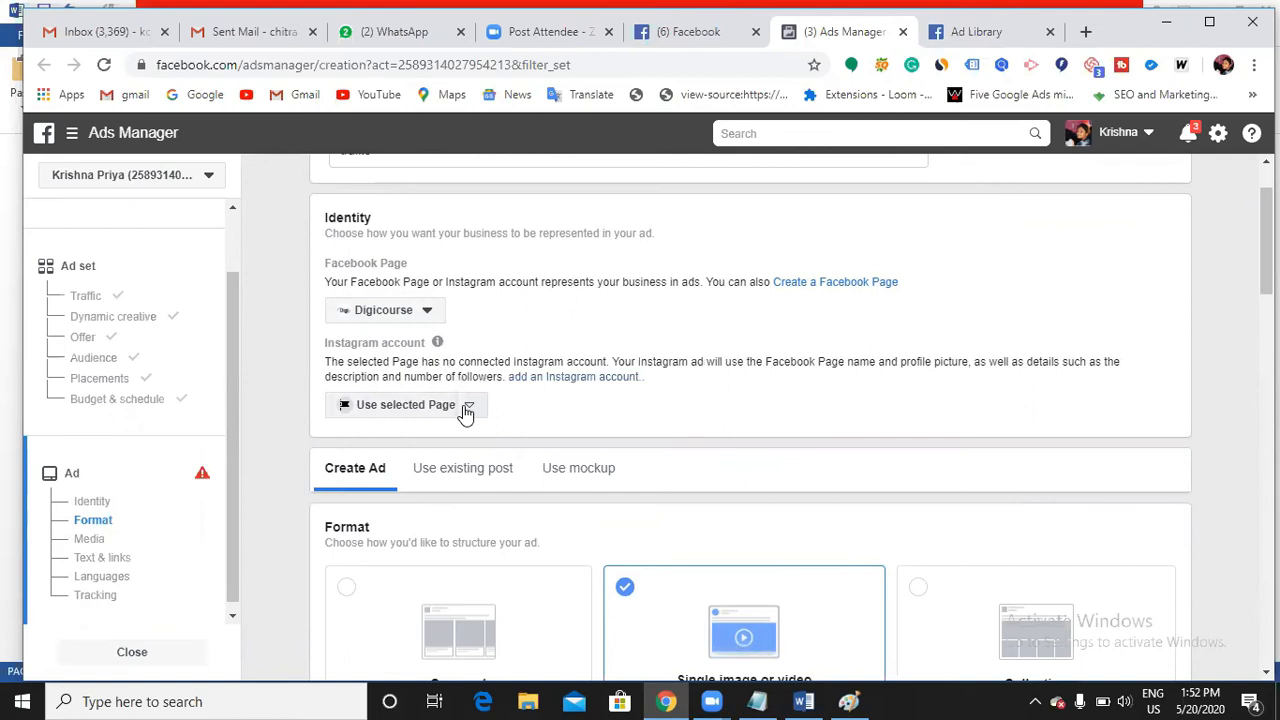
scroll(465, 412, down, 3)
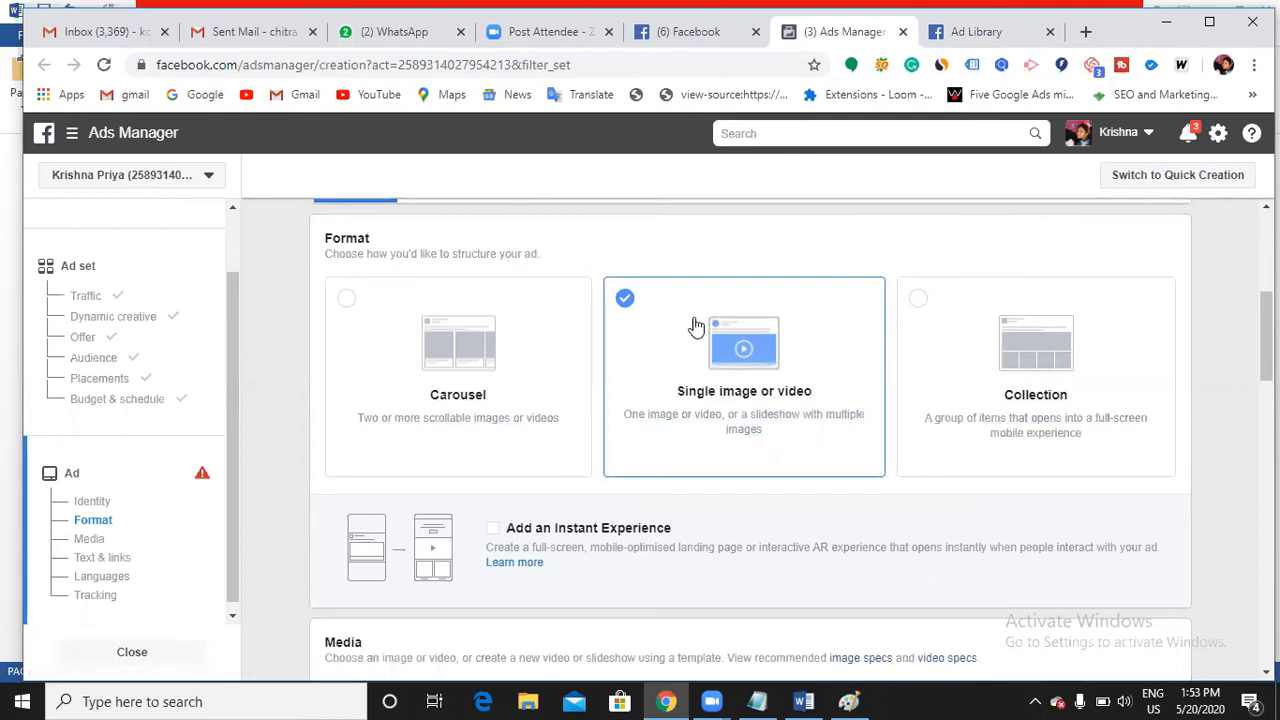
scroll(588, 456, down, 1)
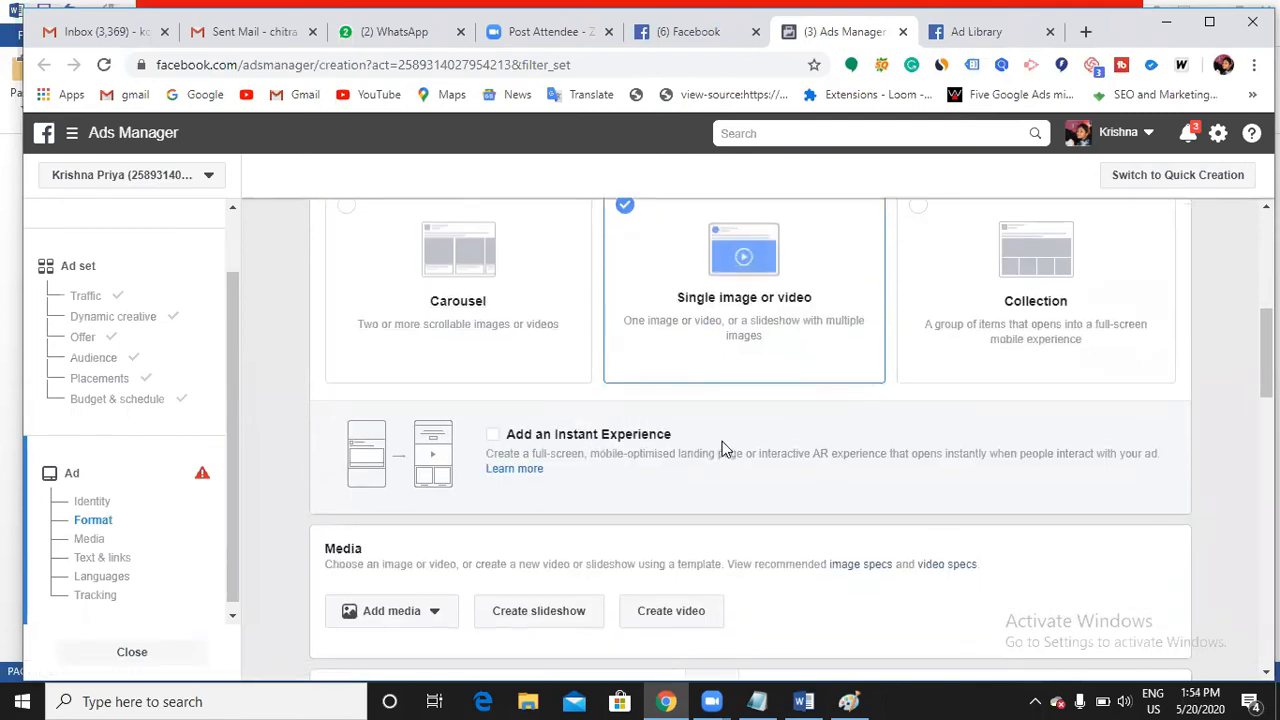
- Try the Carousel format for the ad and browse the Facebook news feed for sponsored ad examples
scroll(722, 441, up, 1)
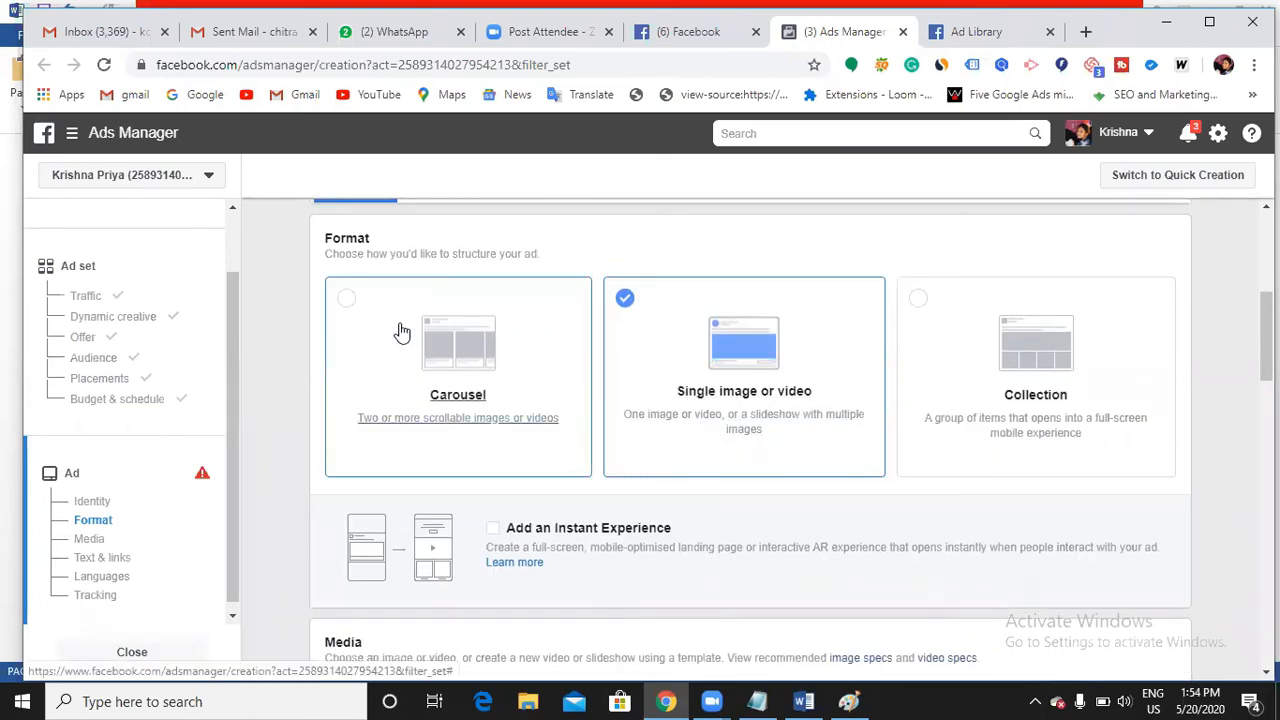
click(478, 424)
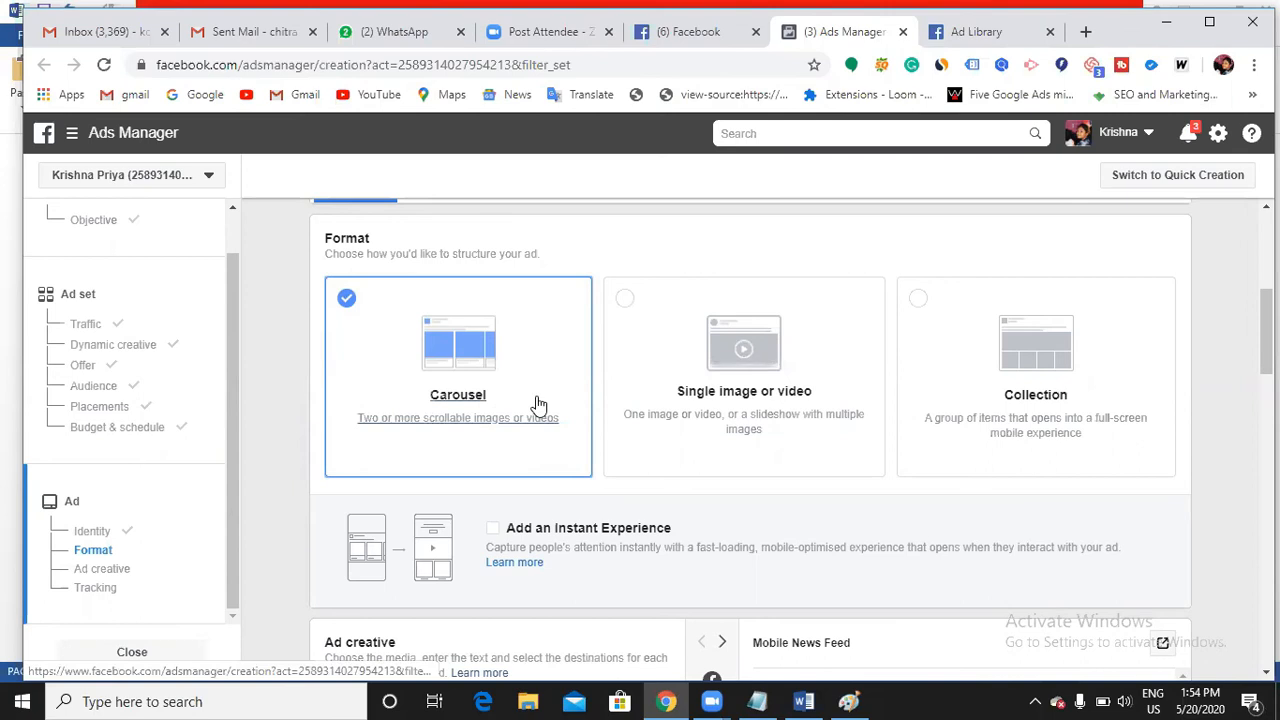
click(683, 32)
scroll(540, 463, down, 10)
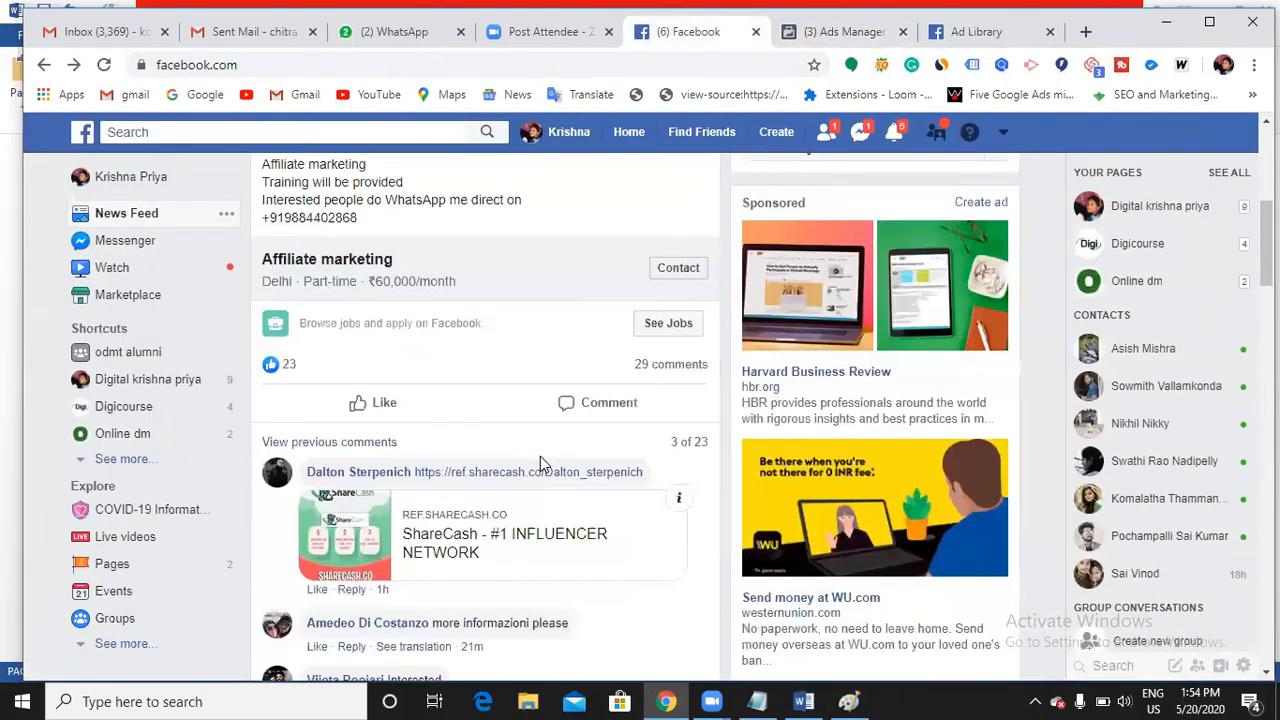
scroll(540, 458, down, 8)
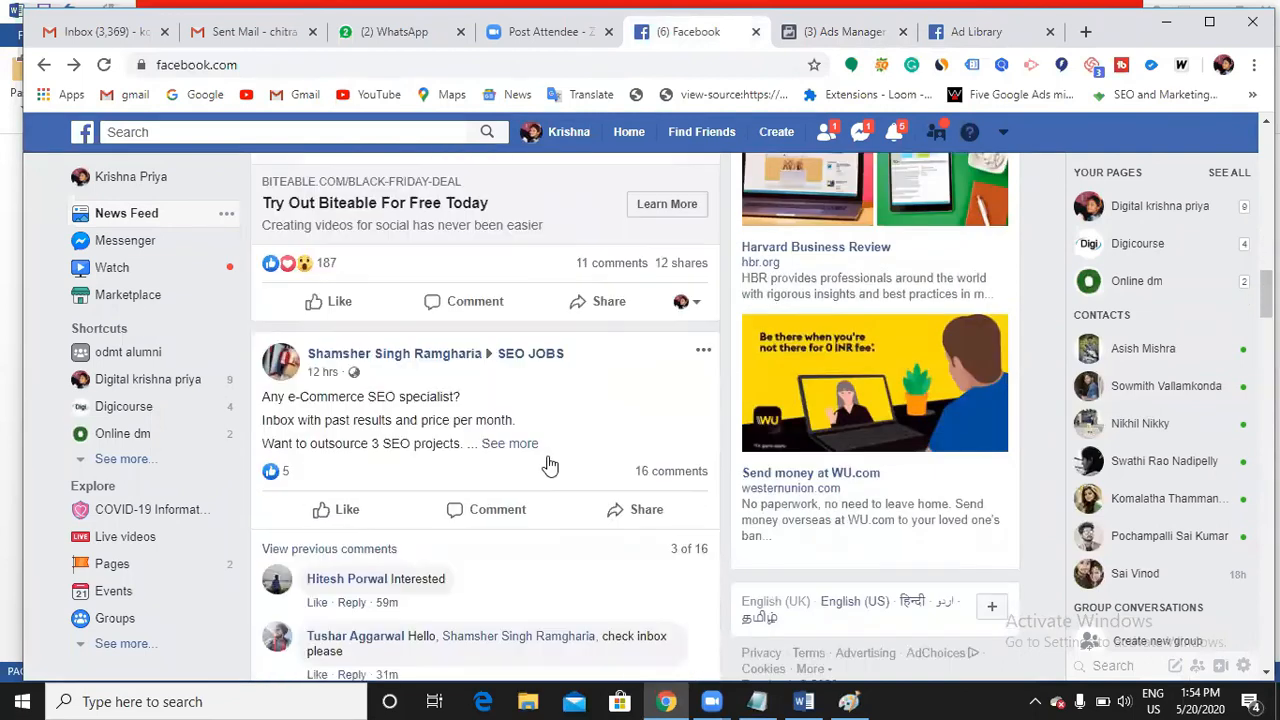
scroll(548, 463, down, 15)
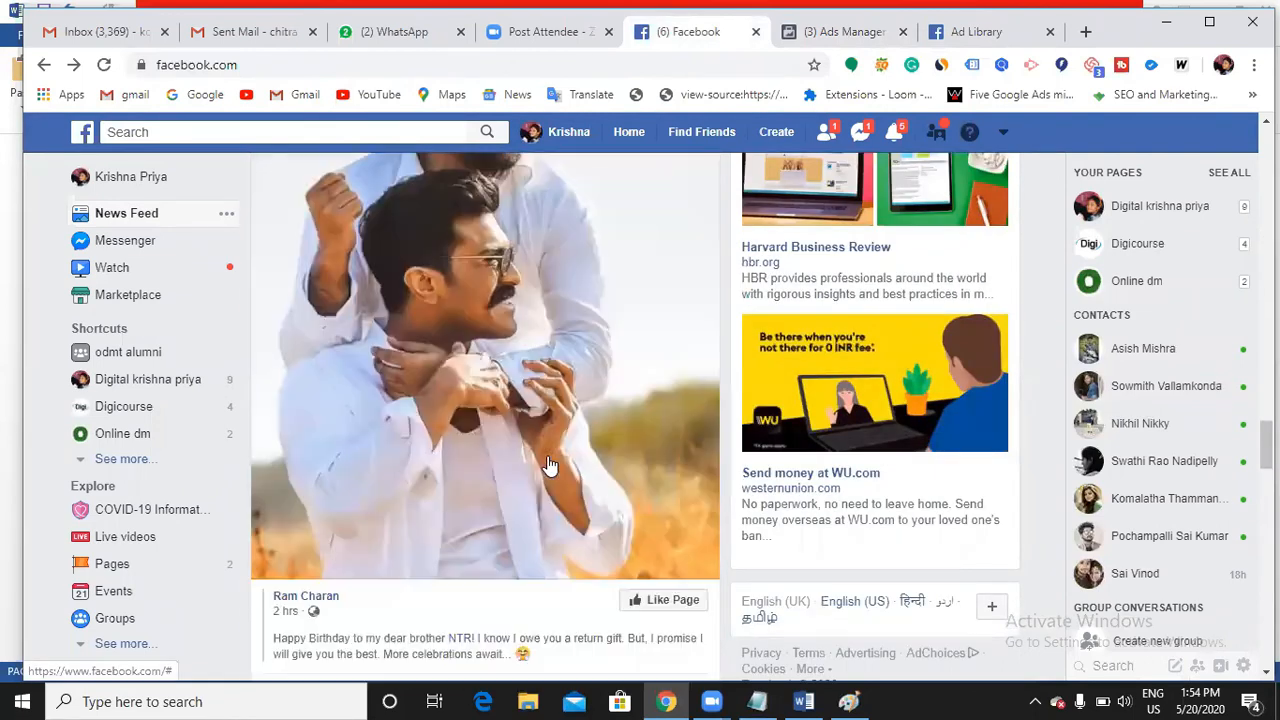
scroll(548, 463, down, 15)
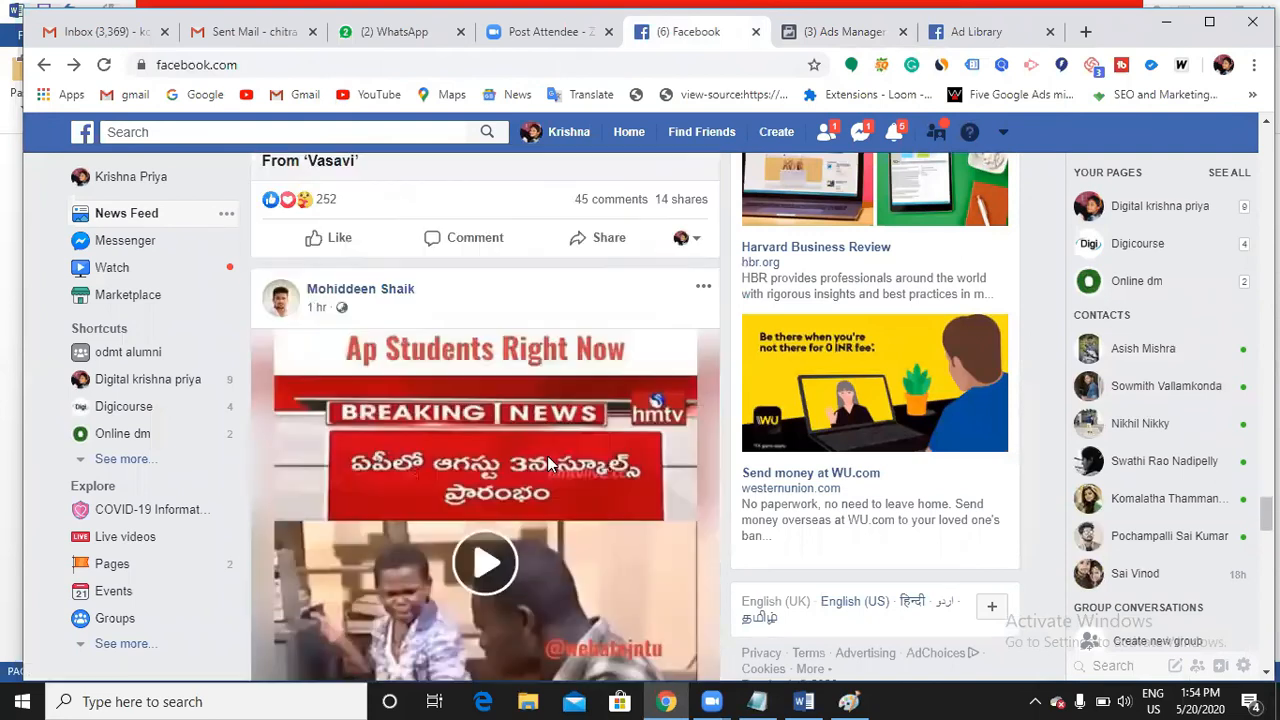
scroll(548, 463, down, 15)
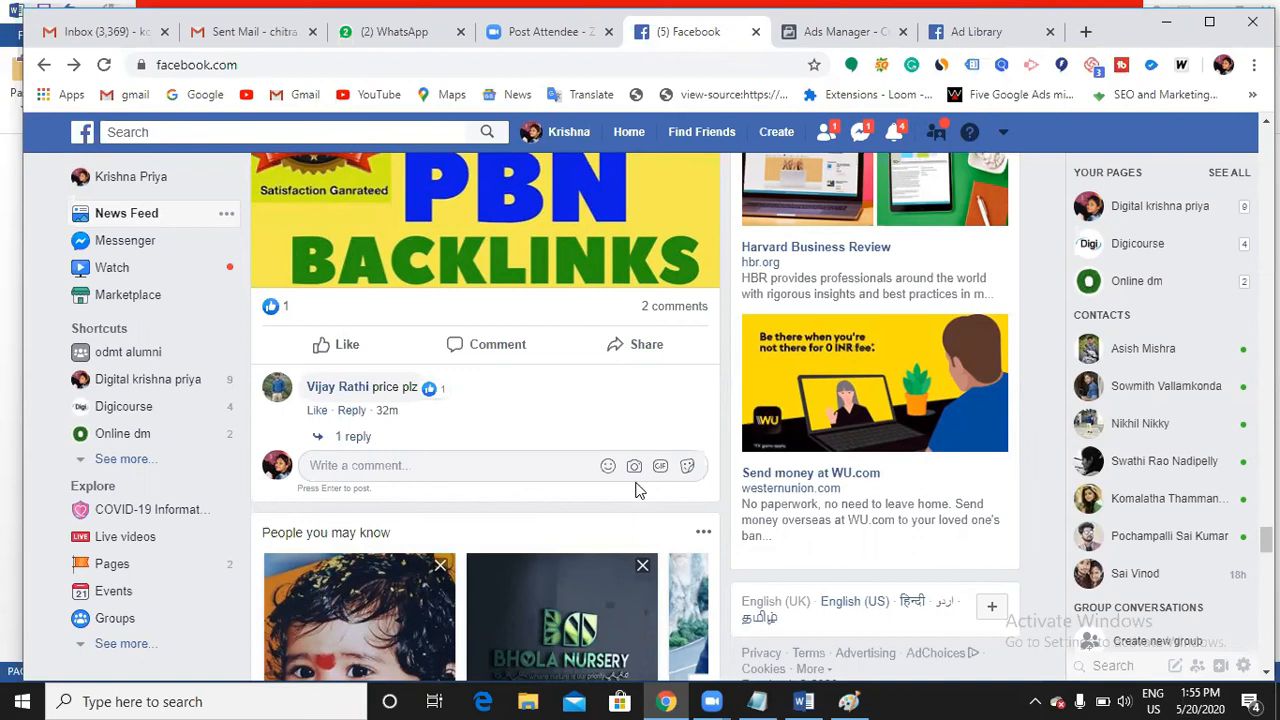
- Return to Ads Manager and set the ad format to Single image or video
click(826, 33)
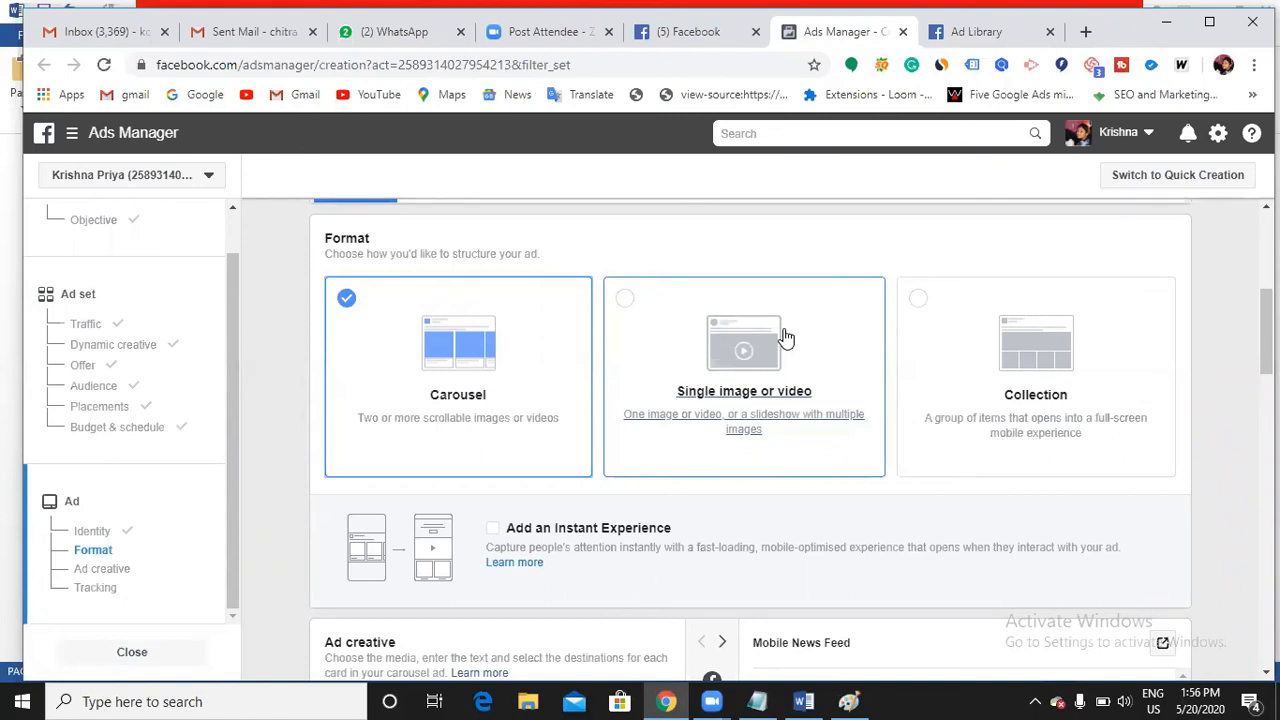
click(631, 305)
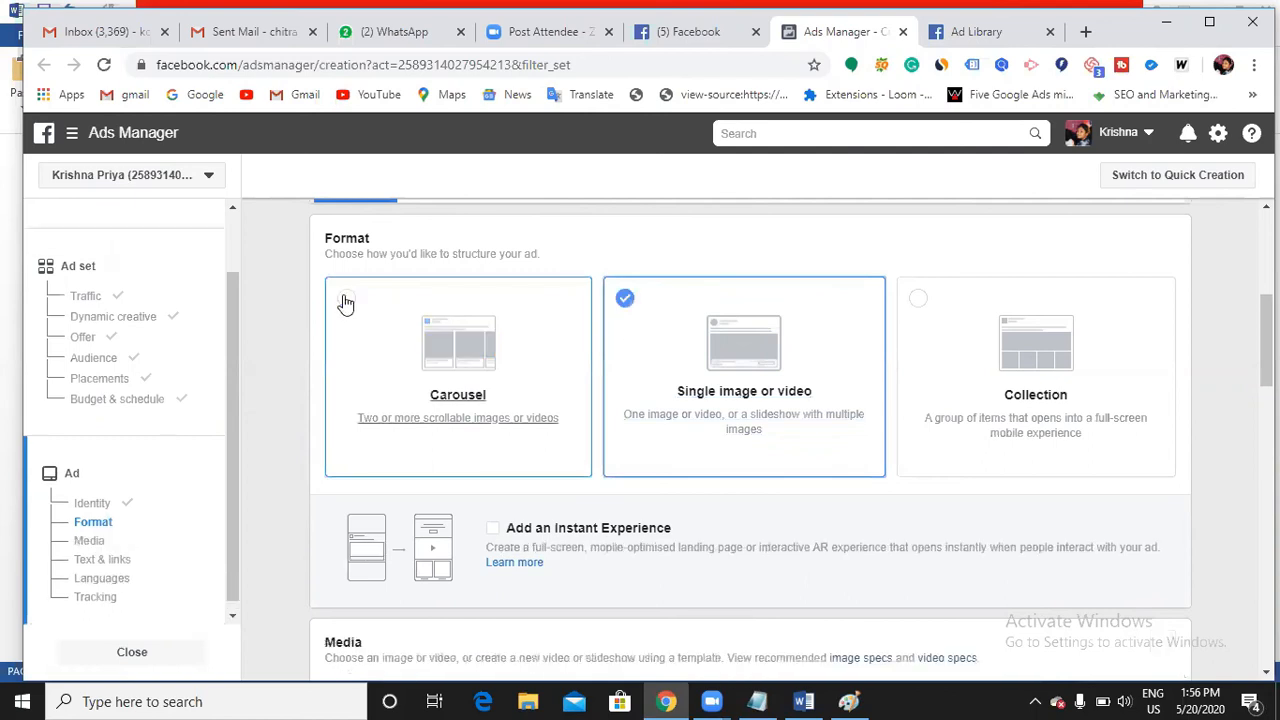
click(628, 303)
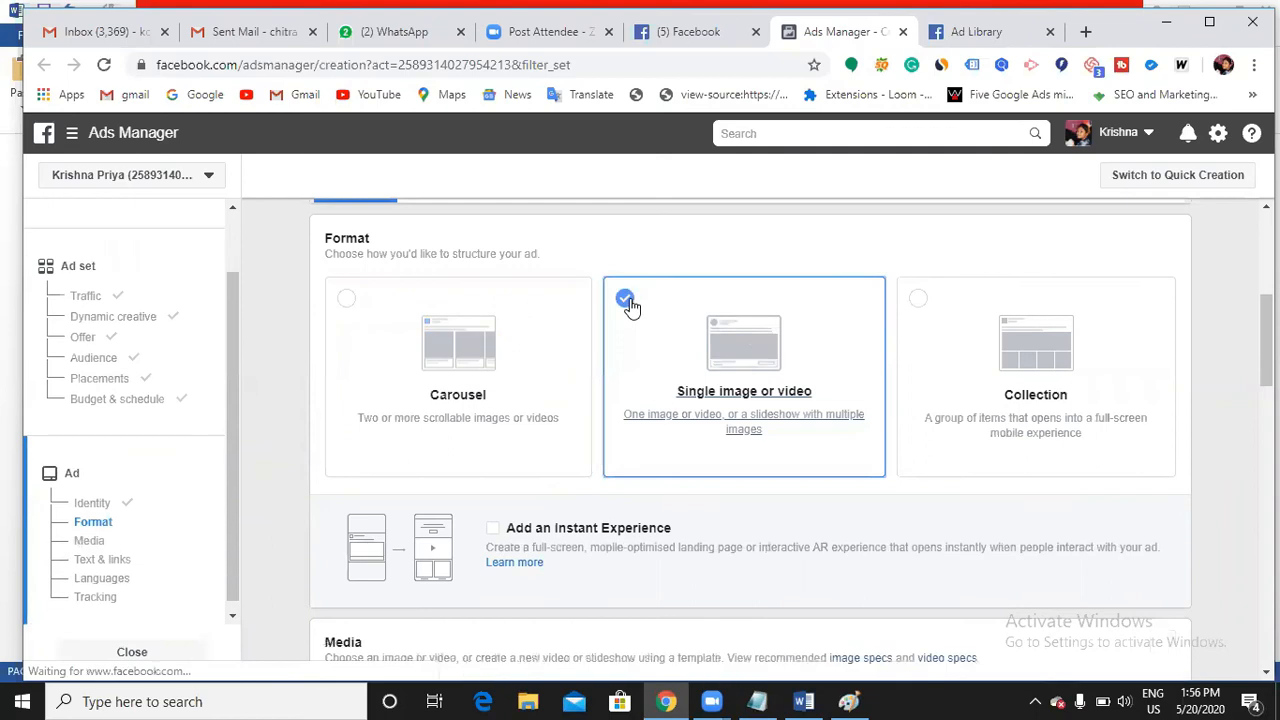
- Try adding an Instant Experience, review its ready-made templates, and turn the option off again
scroll(603, 495, down, 2)
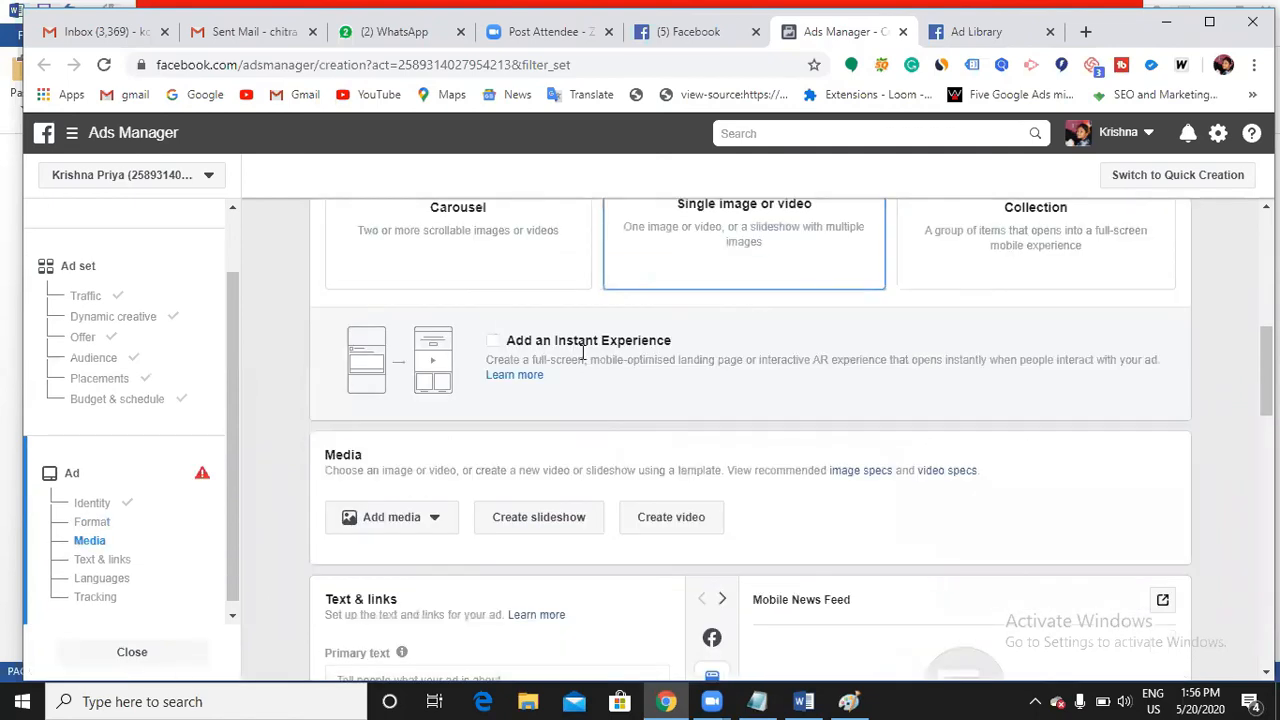
click(492, 344)
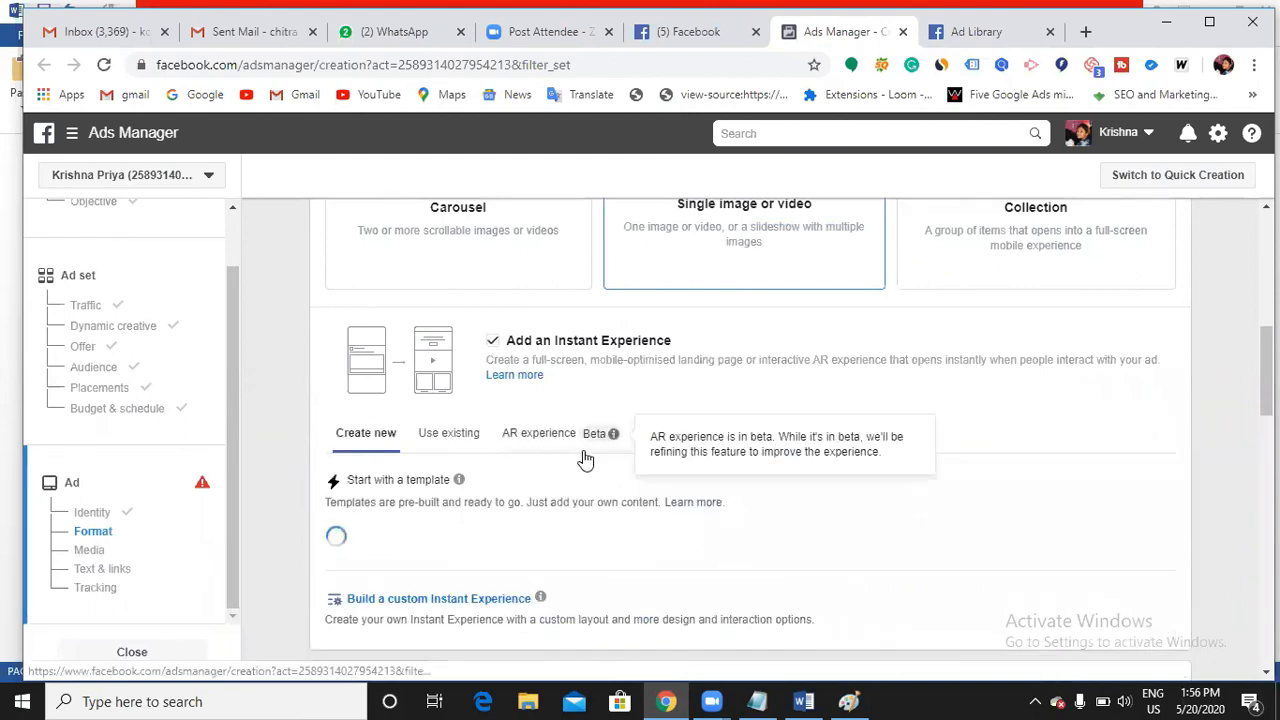
scroll(849, 437, down, 2)
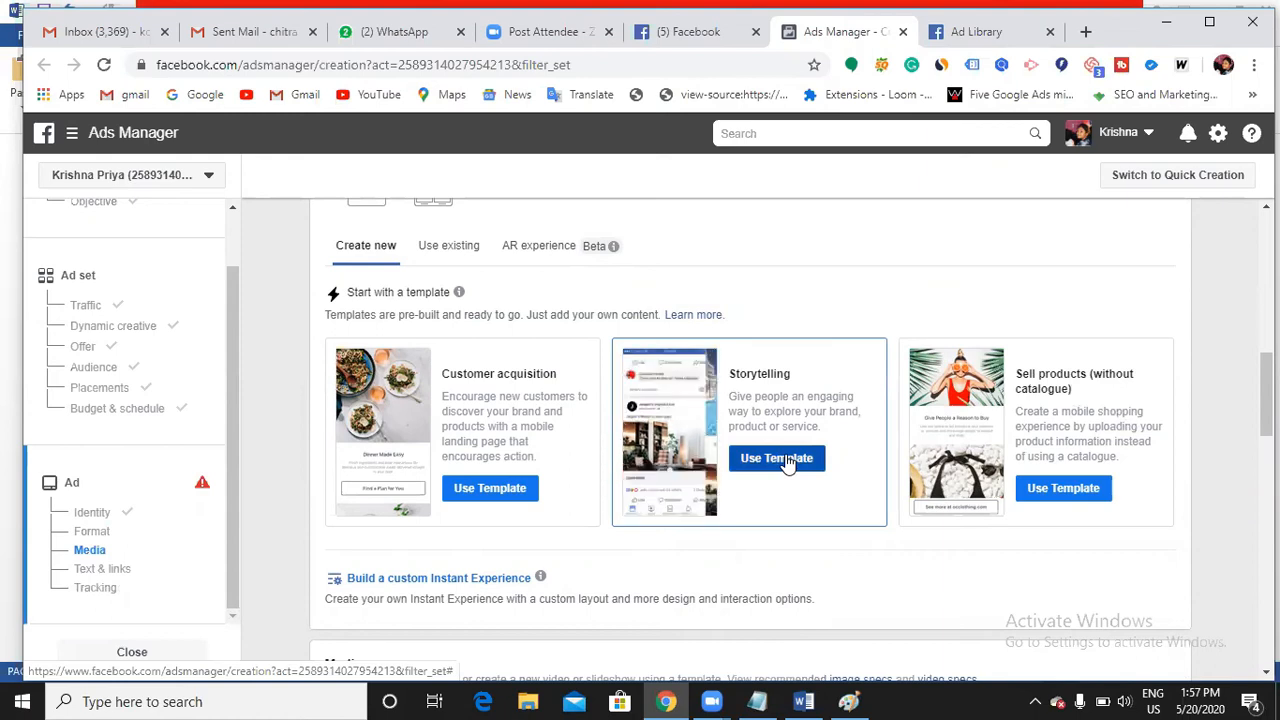
scroll(786, 462, down, 2)
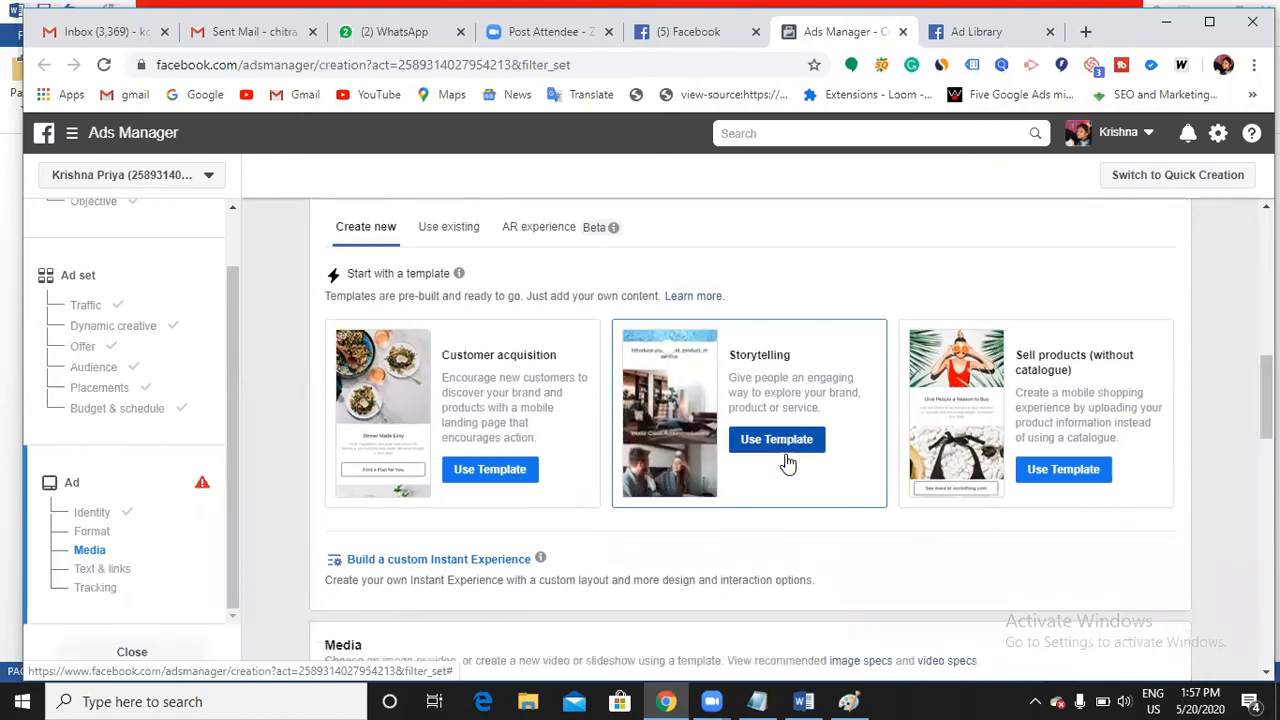
scroll(786, 462, up, 4)
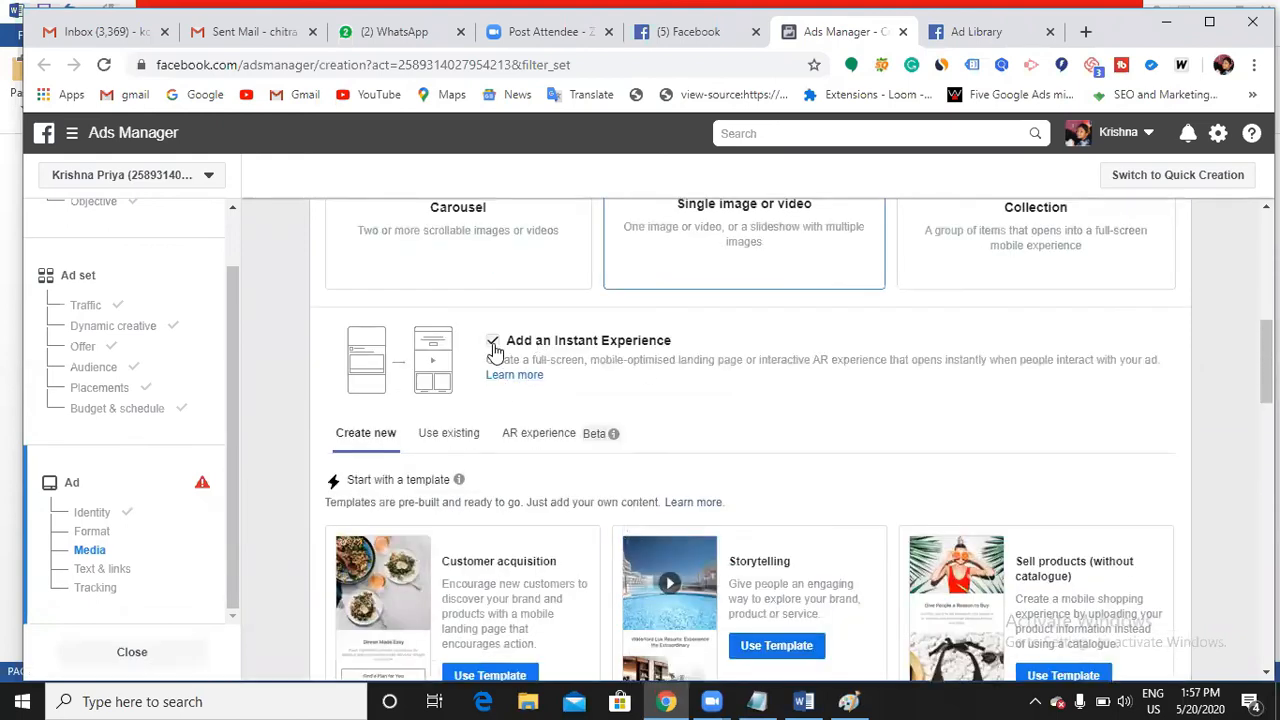
click(493, 343)
- Upload the image "Pink and Charcoal Photo Quote Romance Facebook Post.jpg" as the ad's media
scroll(466, 366, down, 2)
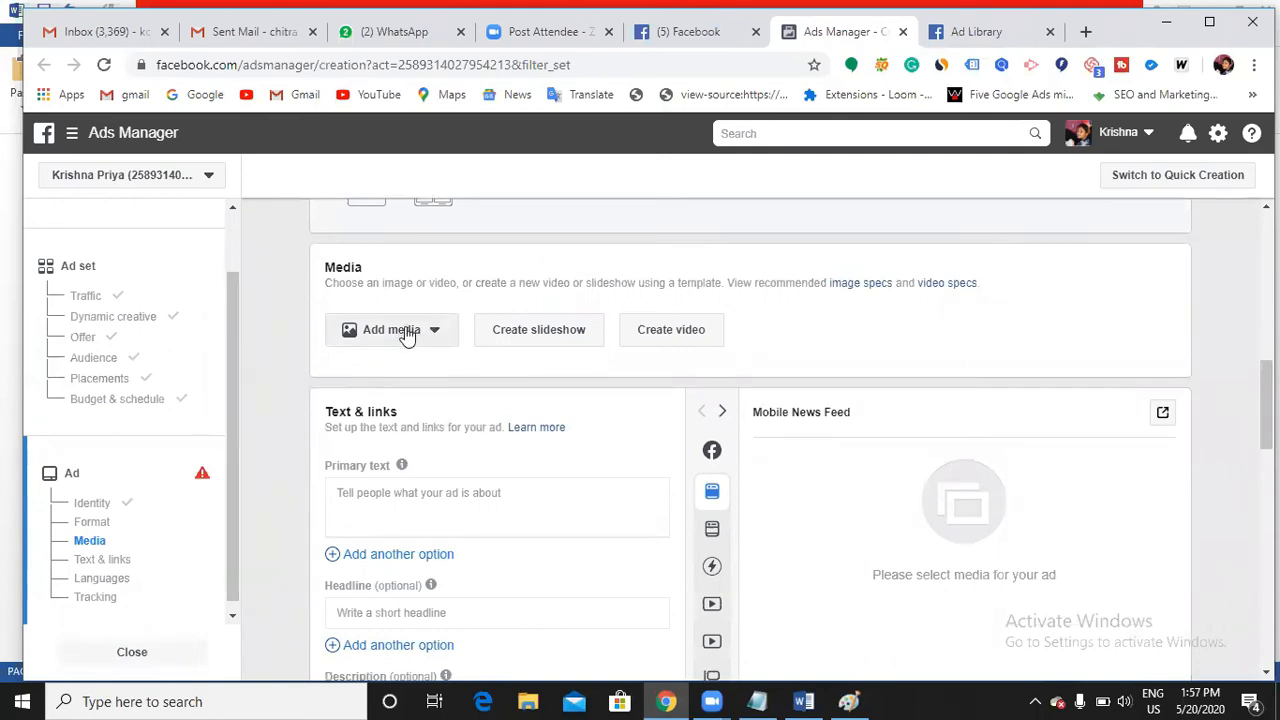
click(406, 336)
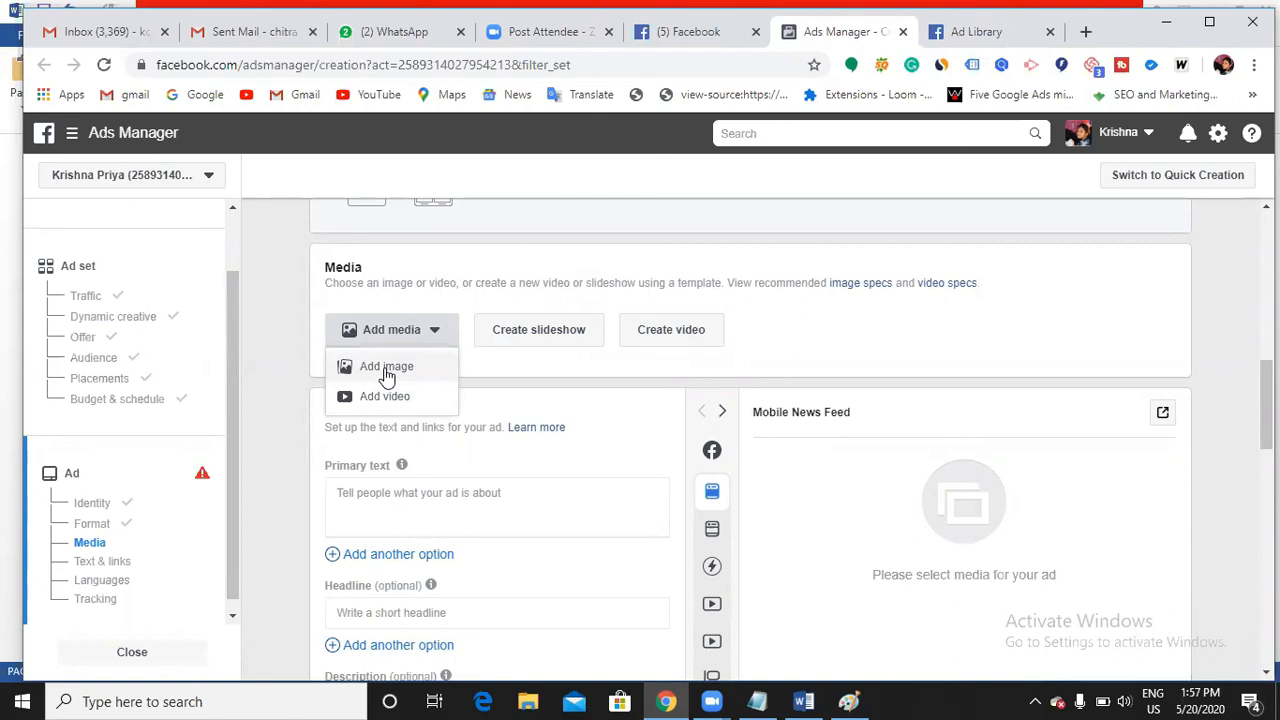
click(387, 369)
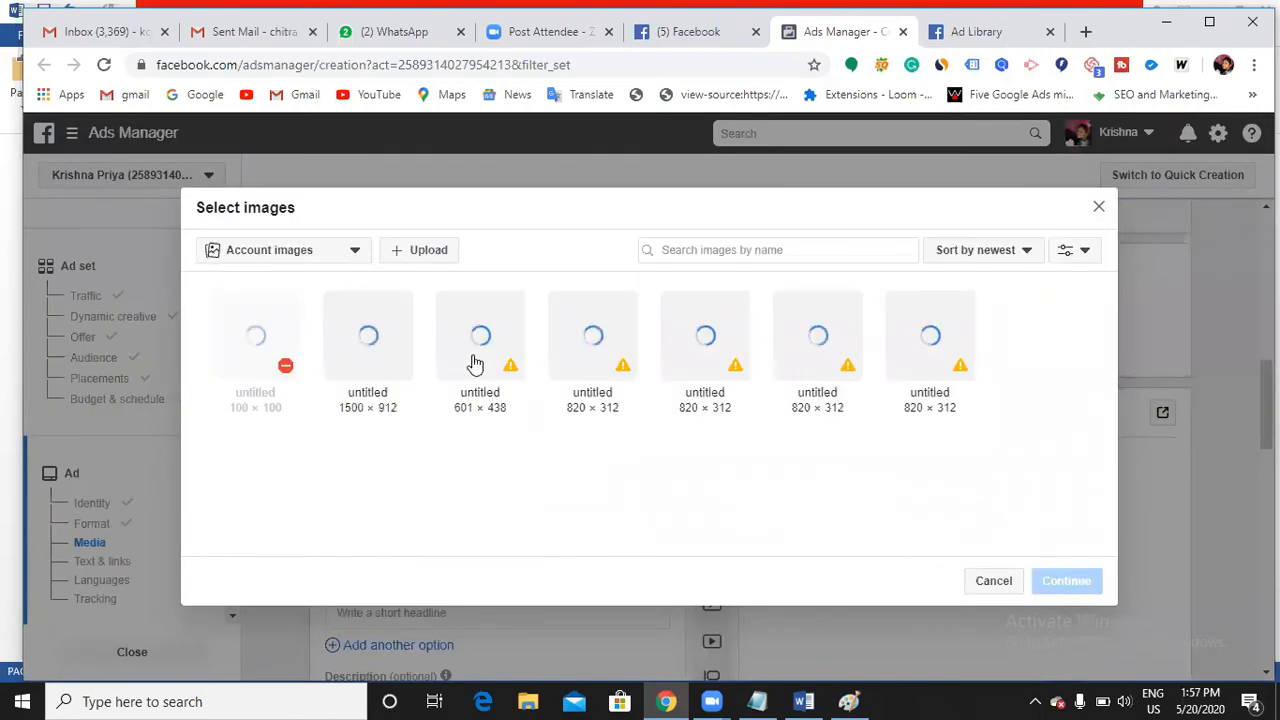
click(424, 256)
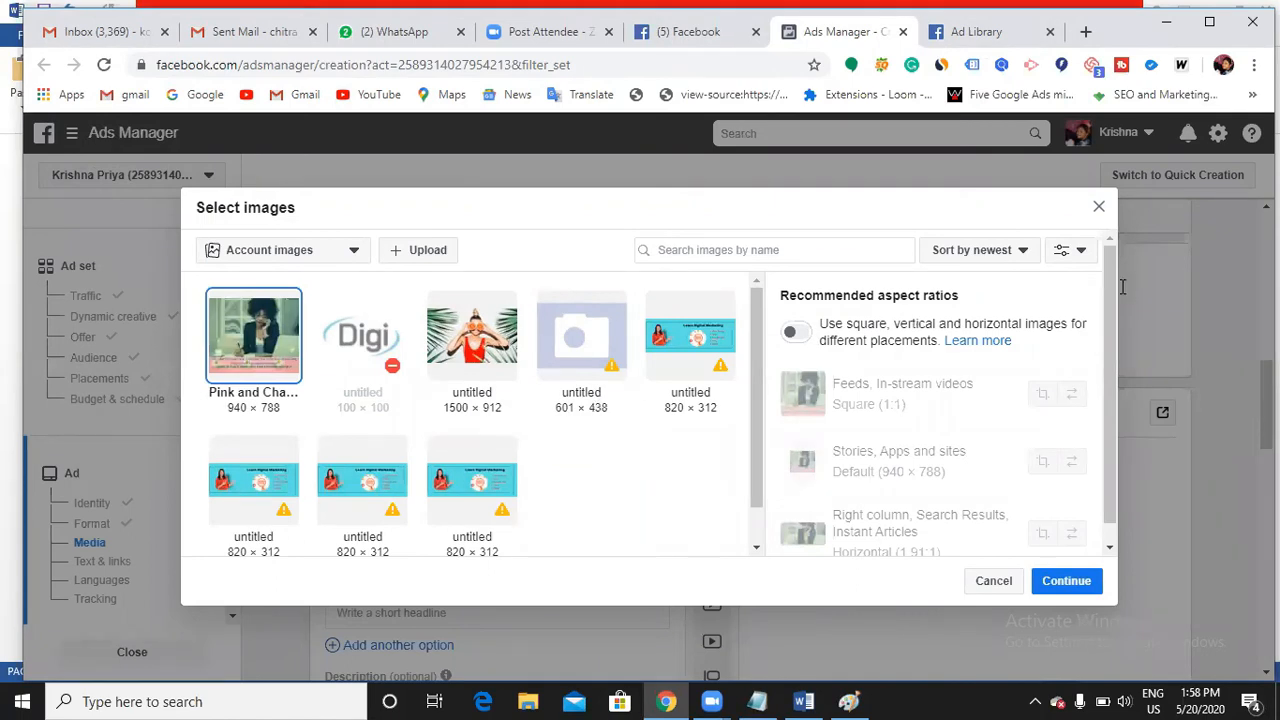
- Enable square, vertical and horizontal image versions for different placements, check each placement group, and add the image to the ad
click(806, 336)
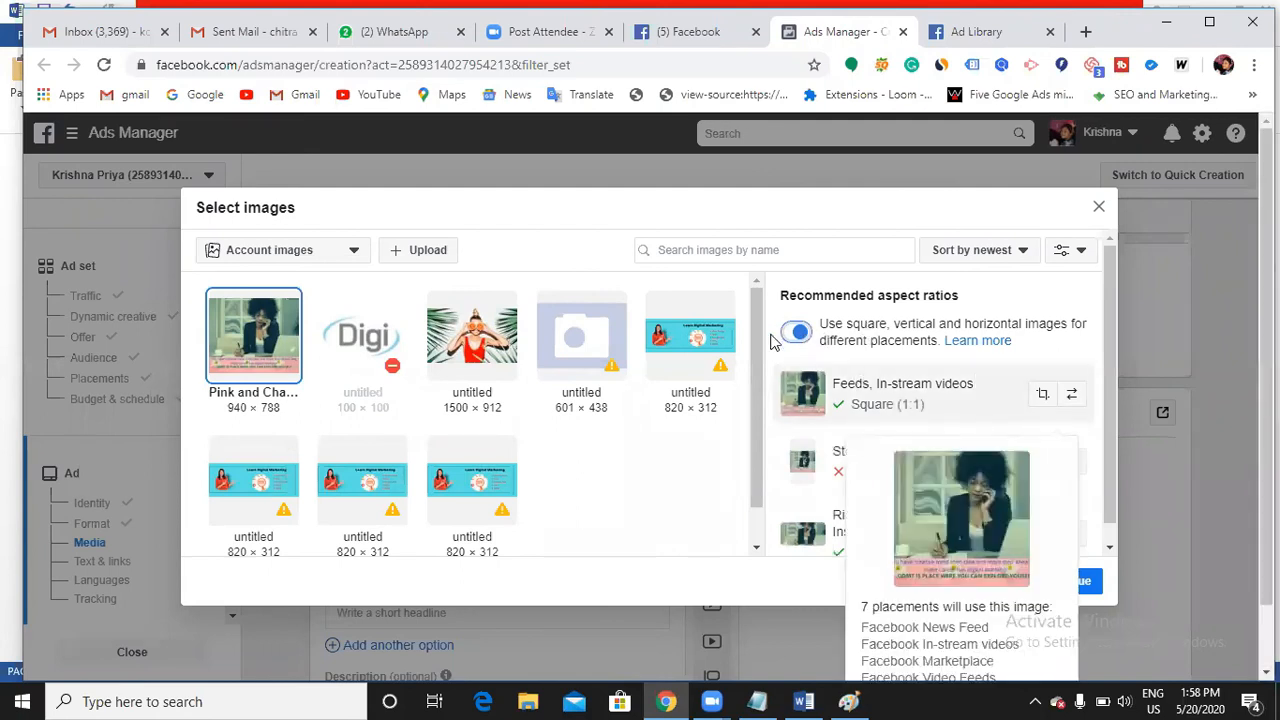
scroll(855, 487, down, 1)
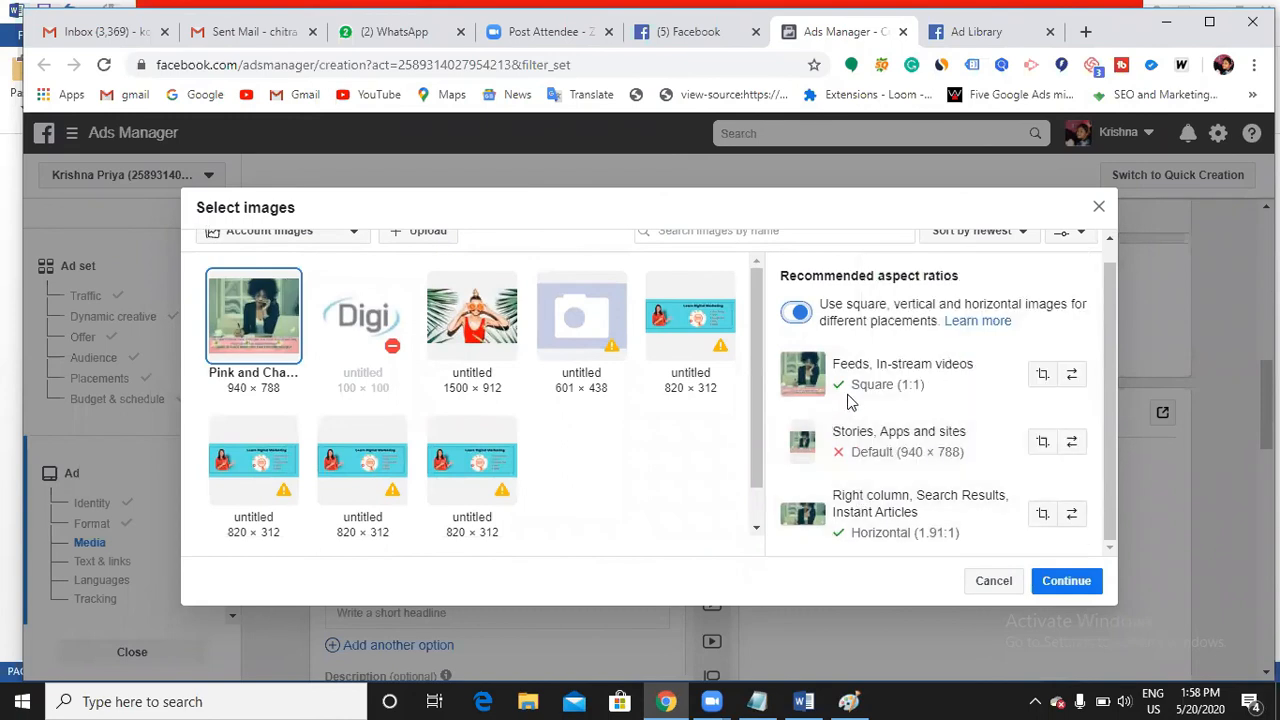
mouse_move(908, 386)
mouse_move(882, 448)
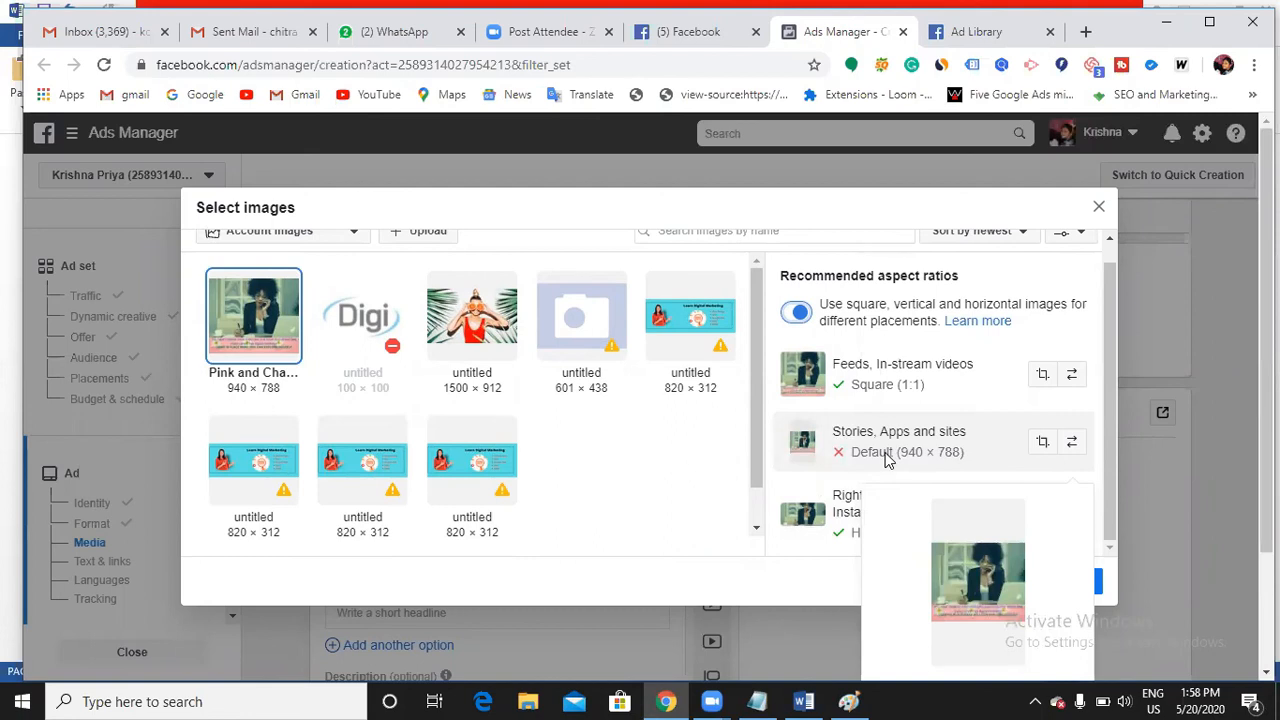
mouse_move(876, 520)
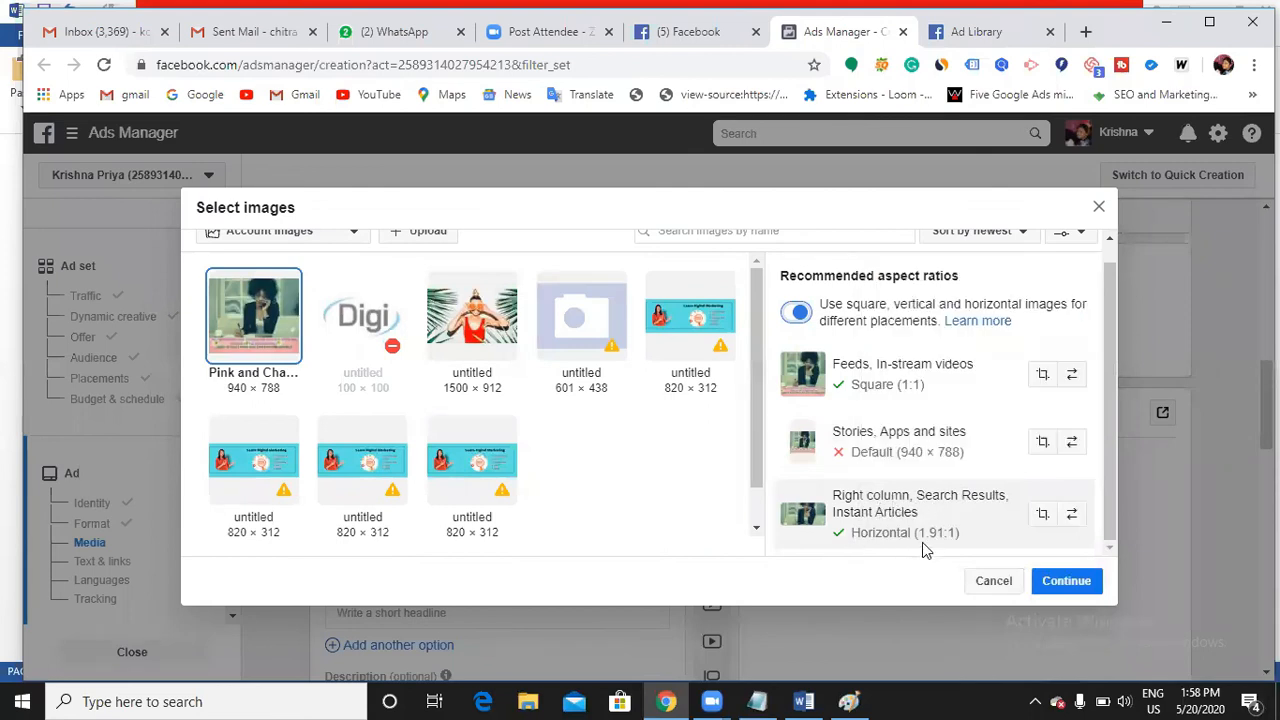
click(1066, 581)
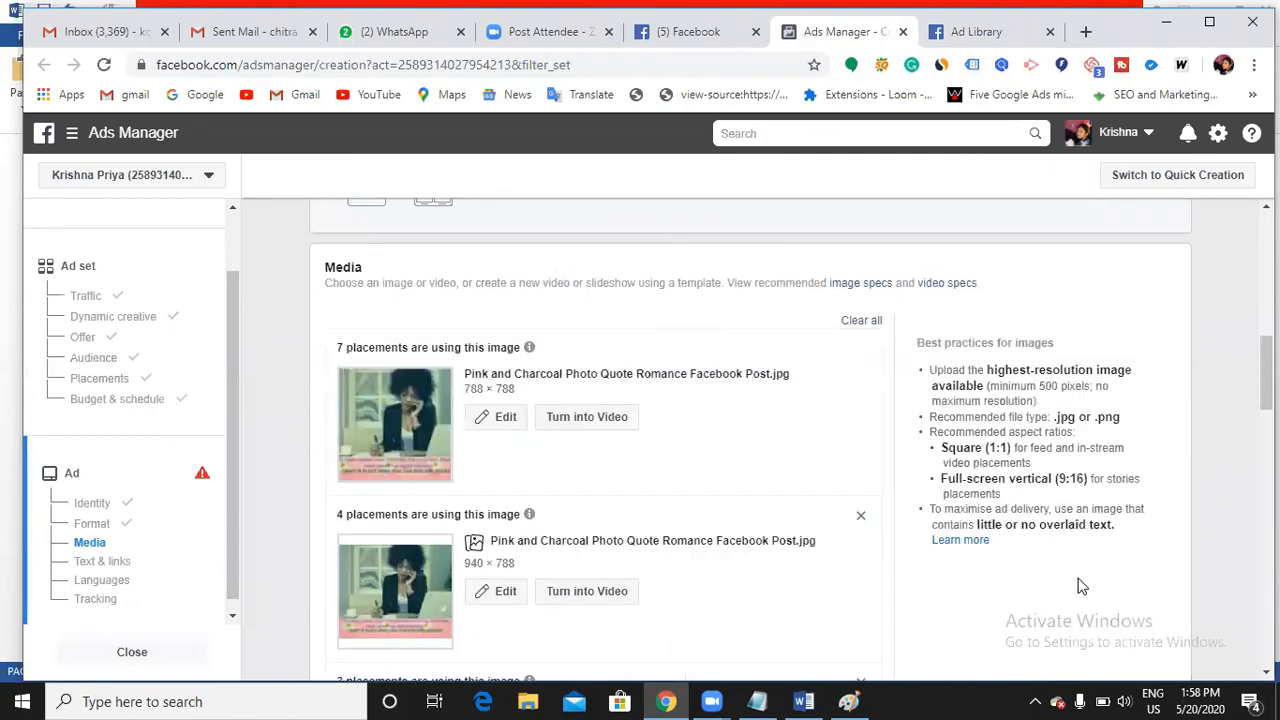
- Enter "Online Digital Marketing Training" as the ad's primary text
scroll(829, 434, down, 3)
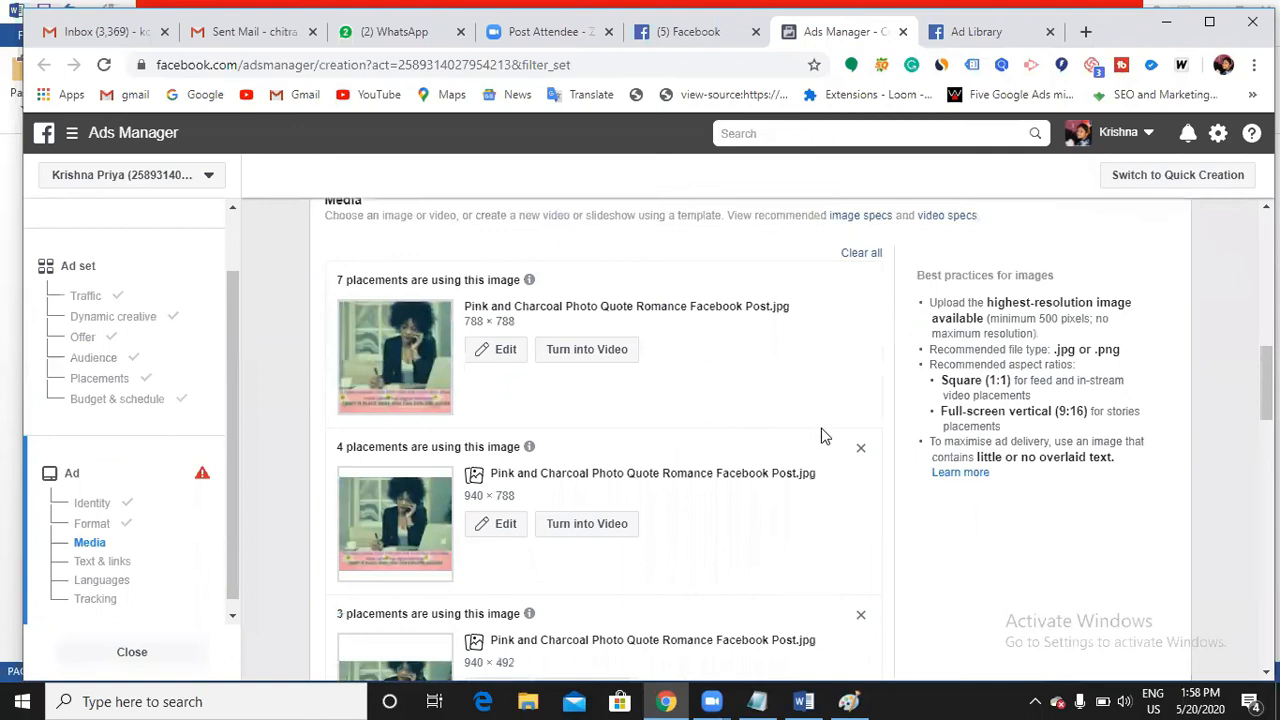
scroll(812, 447, down, 1)
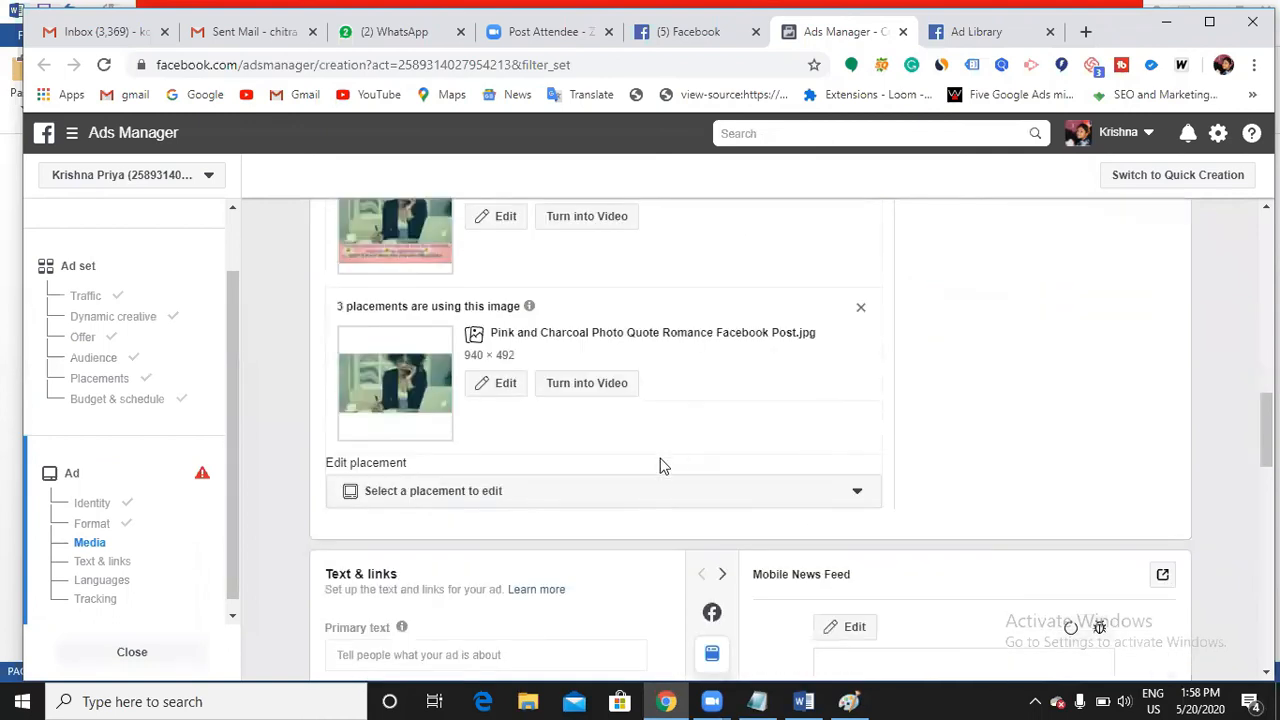
scroll(660, 466, down, 1)
scroll(660, 466, down, 2)
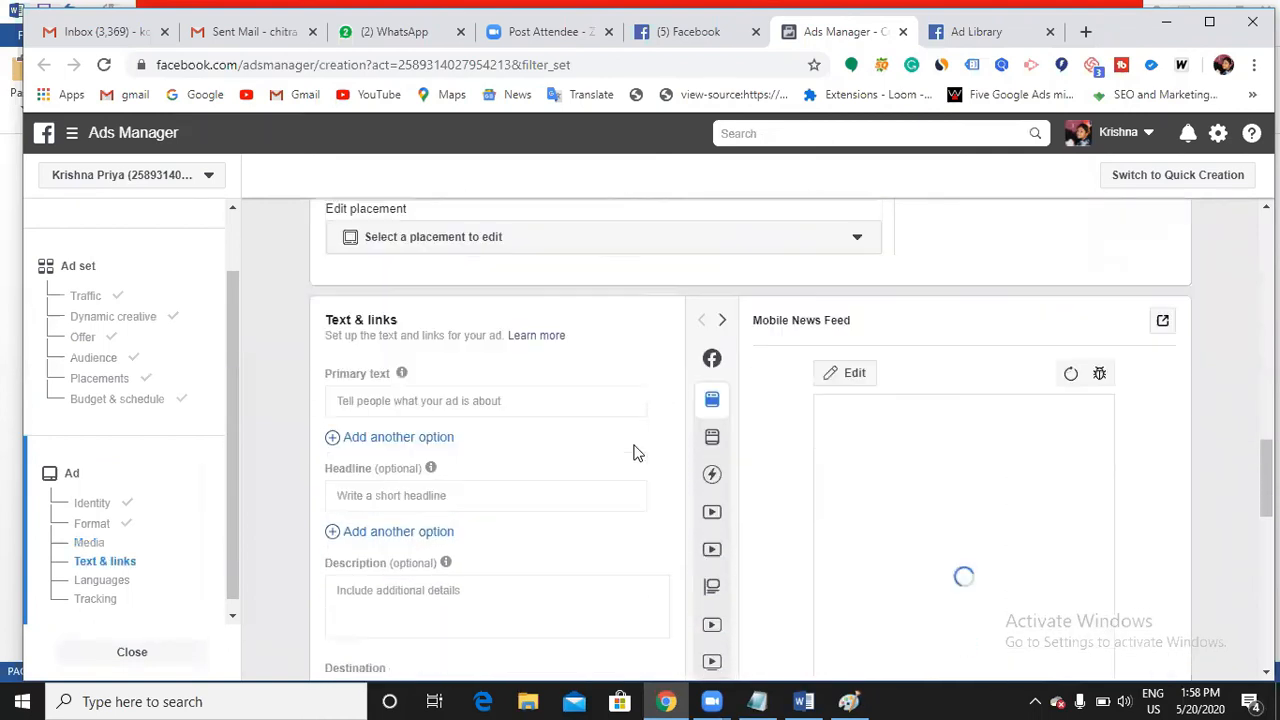
click(446, 376)
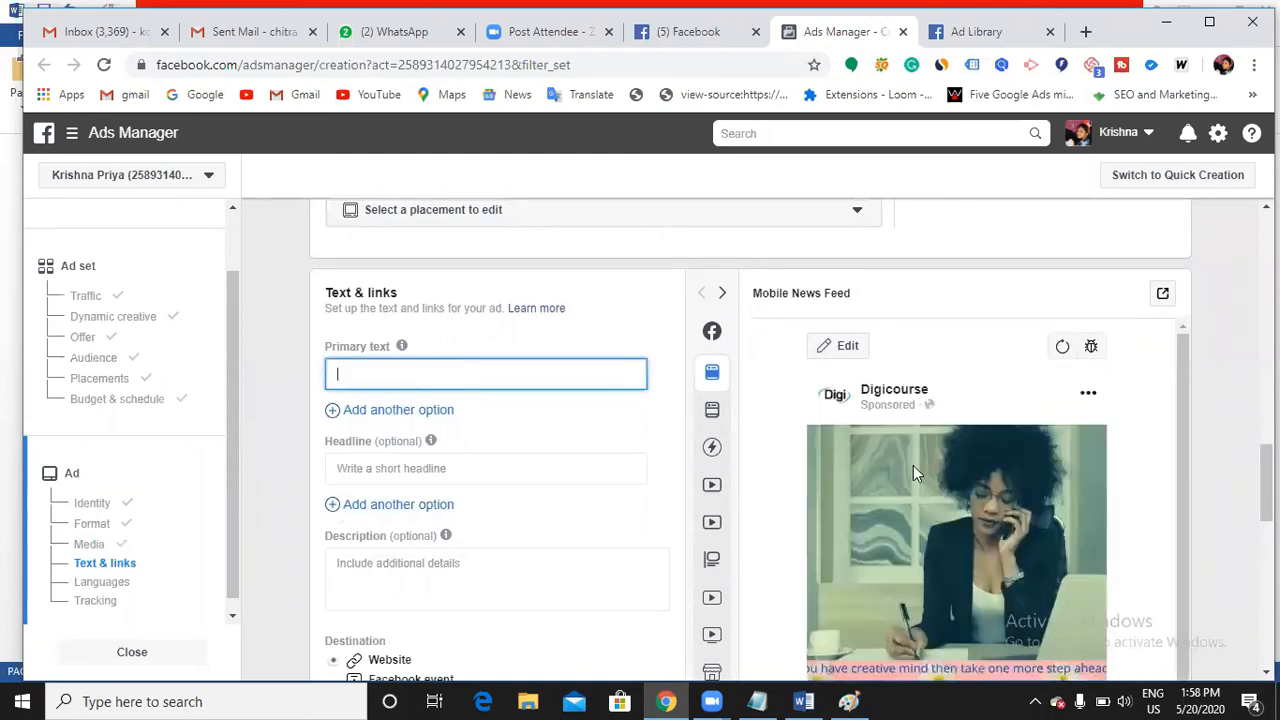
scroll(1010, 426, down, 1)
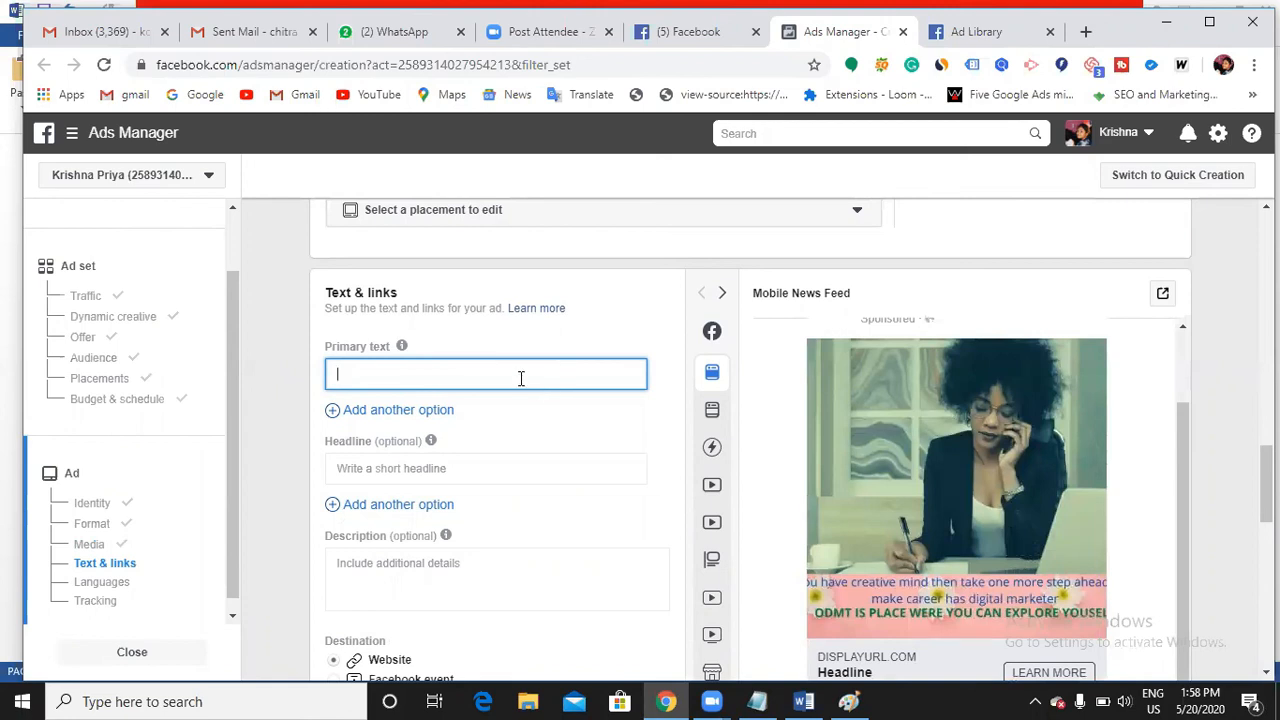
text(Online )
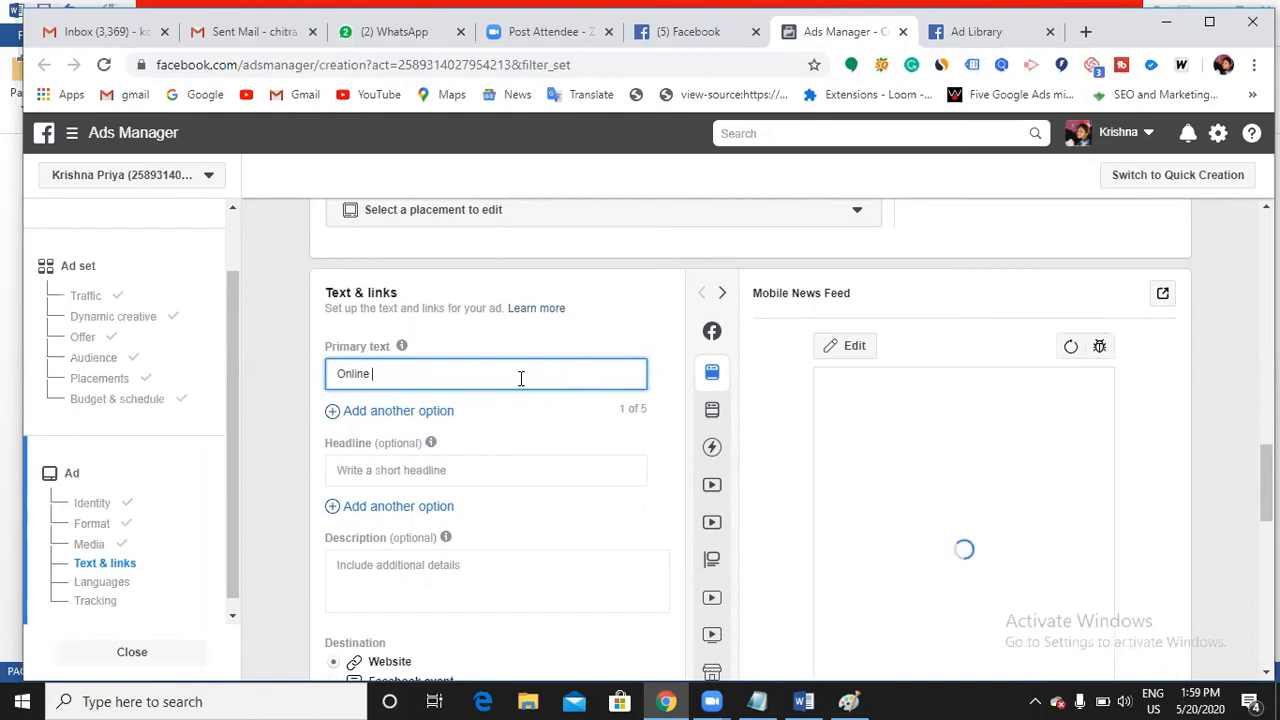
text(Digital Marketing )
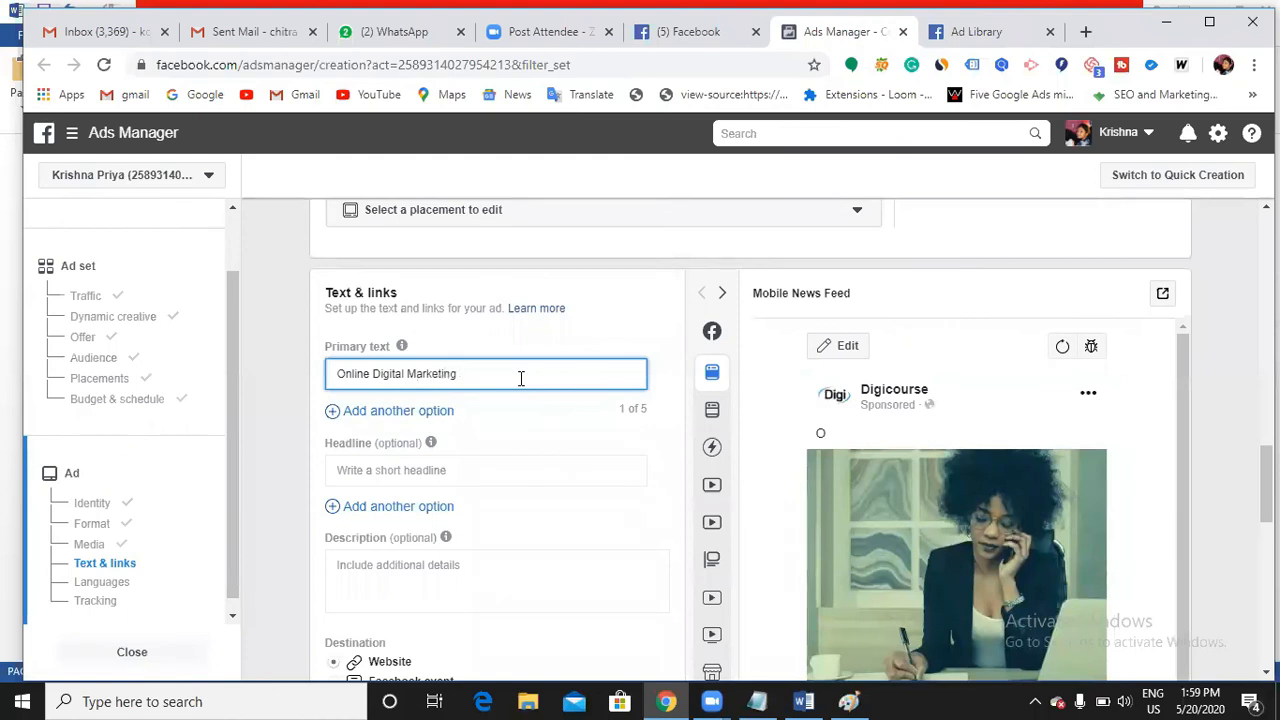
text(Training)
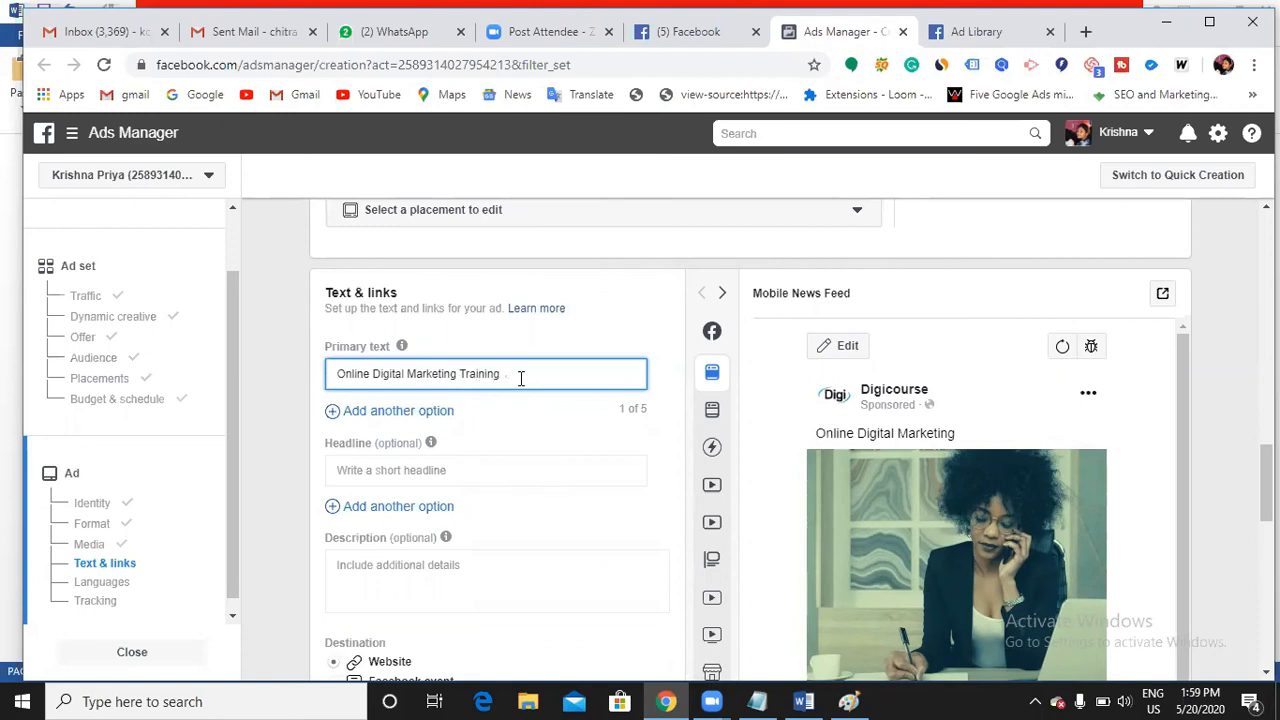
- Enter "Join now and avail 30% discount" as the ad's headline
scroll(520, 378, down, 1)
click(518, 378)
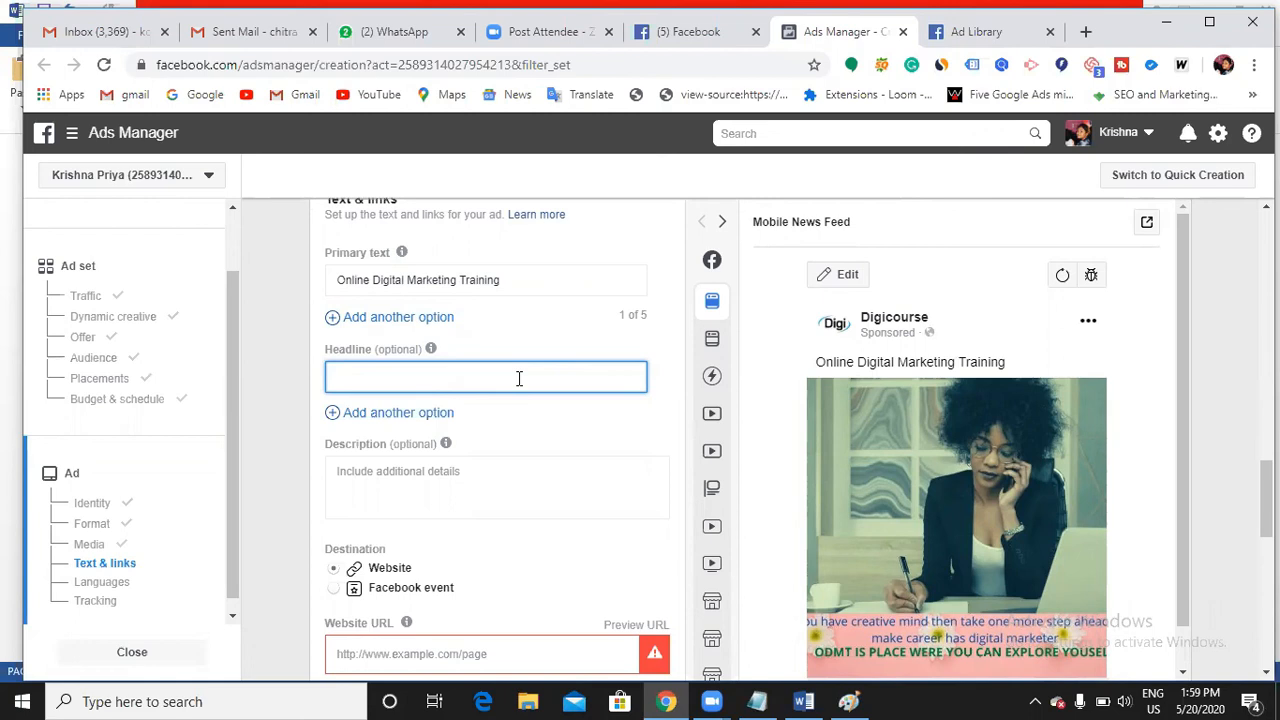
text(Join n)
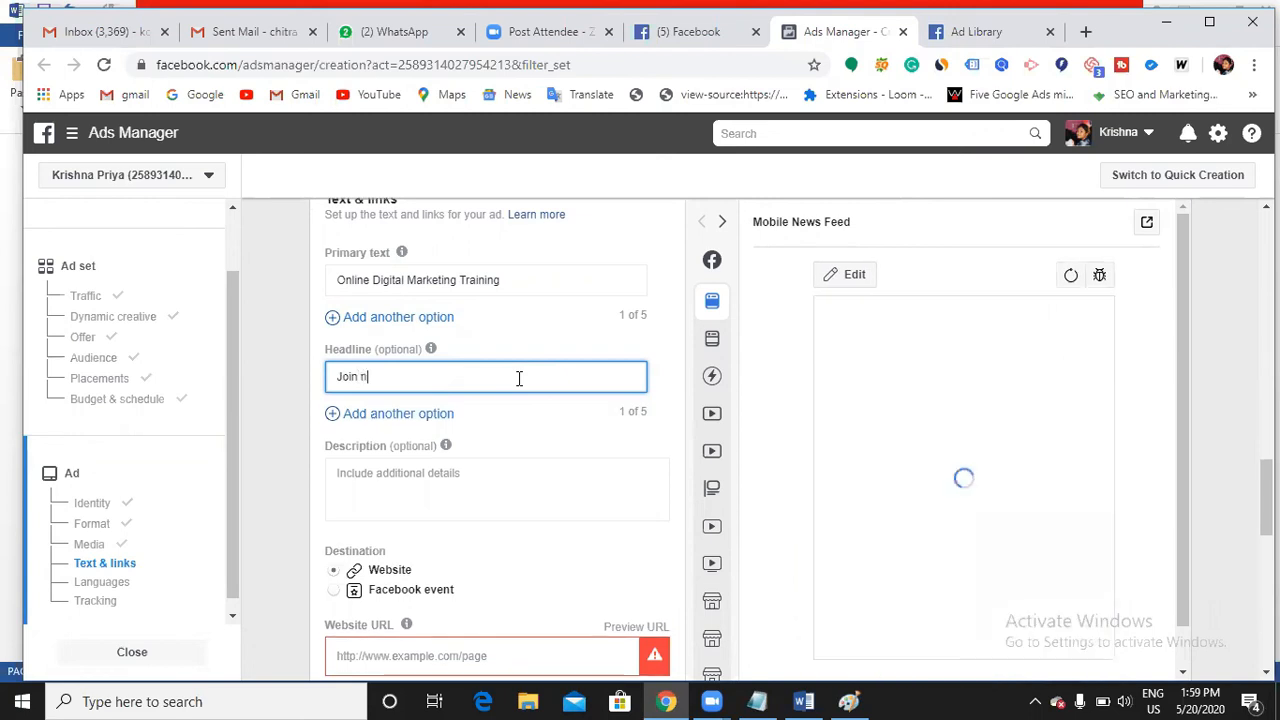
text(ow and avail 30% dicou)
key(BackSpace)
key(BackSpace)
key(BackSpace)
text(scount )
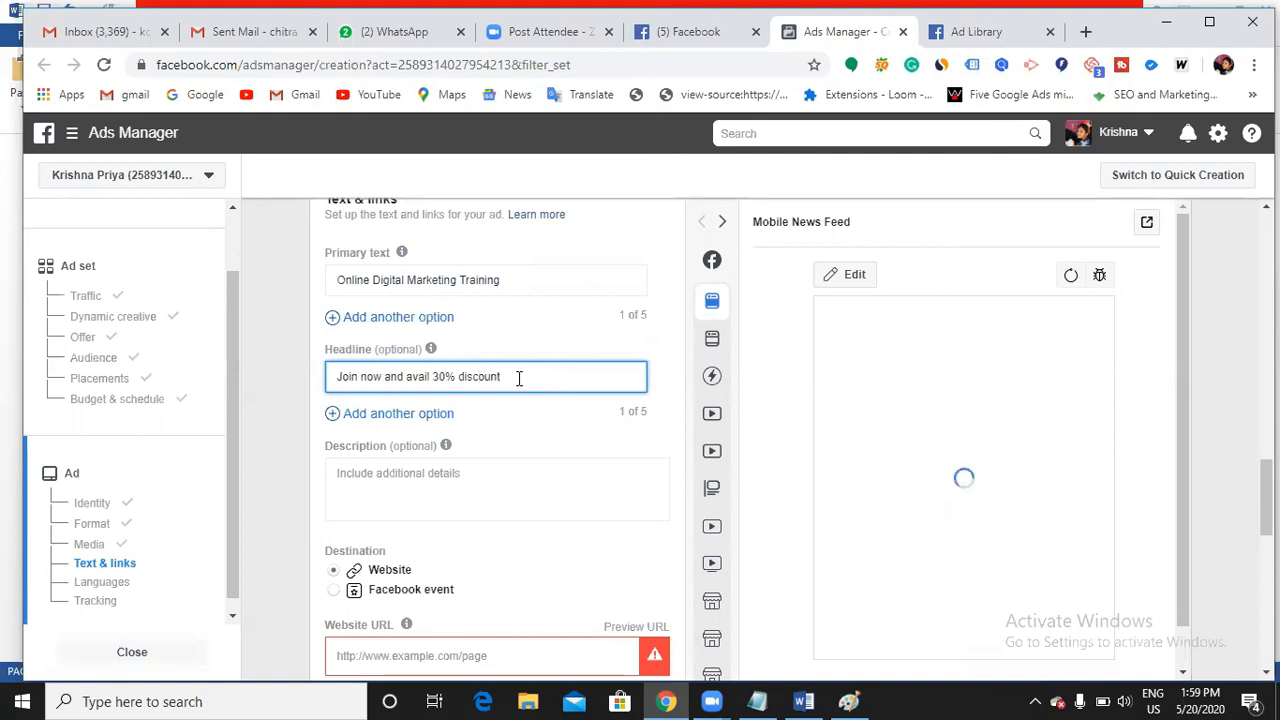
- Extend the ad's headline with "and get free access for E-learning"
text(and att)
key(BackSpace)
key(BackSpace)
key(BackSpace)
key(BackSpace)
text(get free access for E-learning)
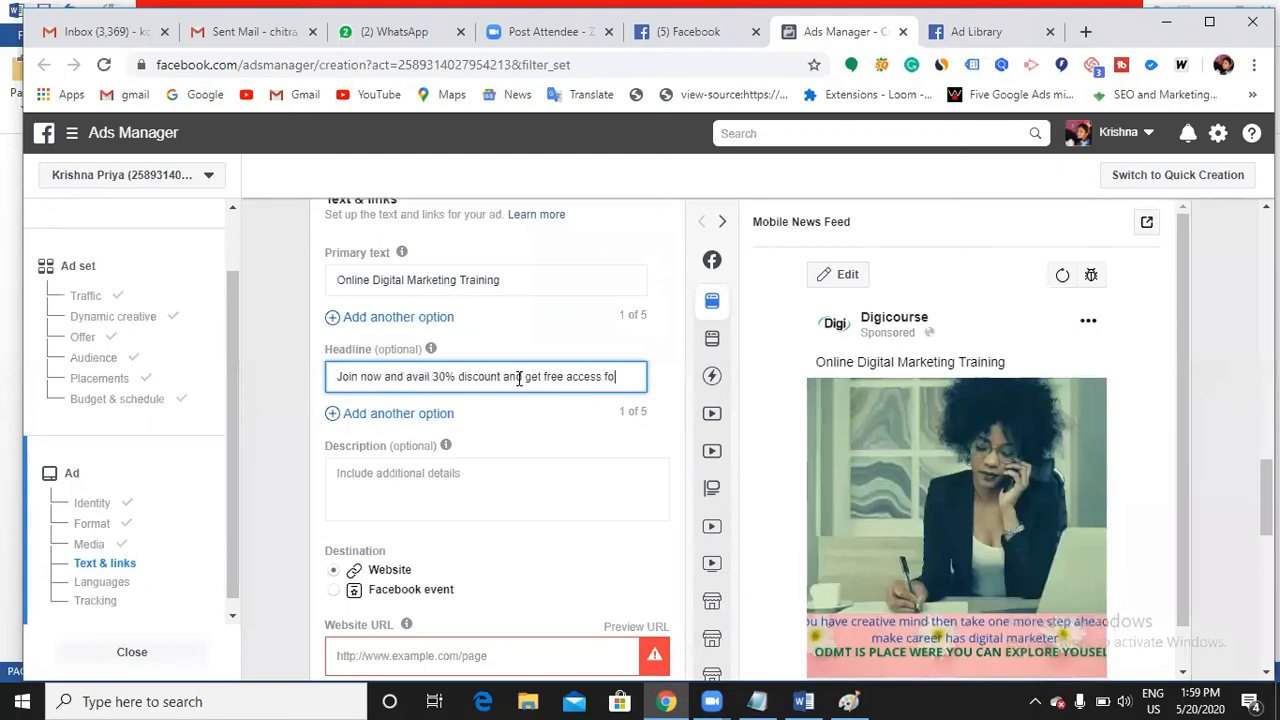
- Enter "Use this pandemic effectively and update your skills in digital Marketing" as the ad's description
scroll(471, 409, down, 1)
click(471, 409)
scroll(451, 328, down, 1)
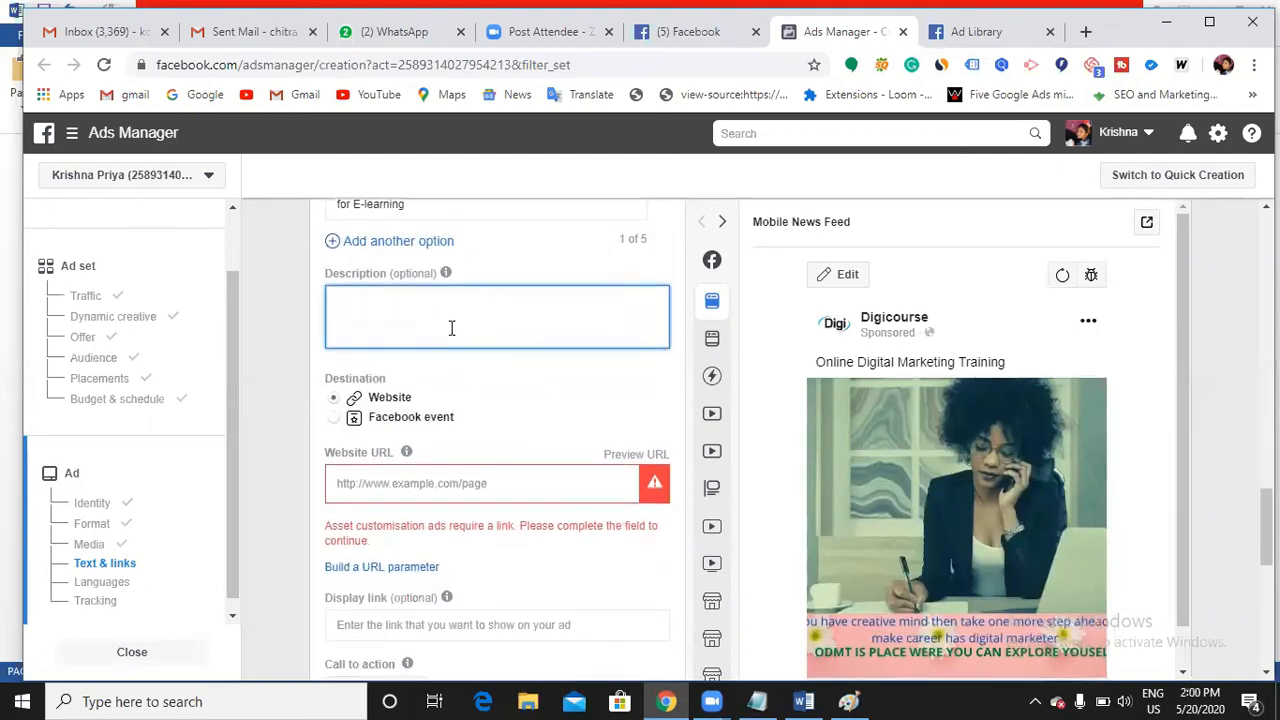
text(Use thi)
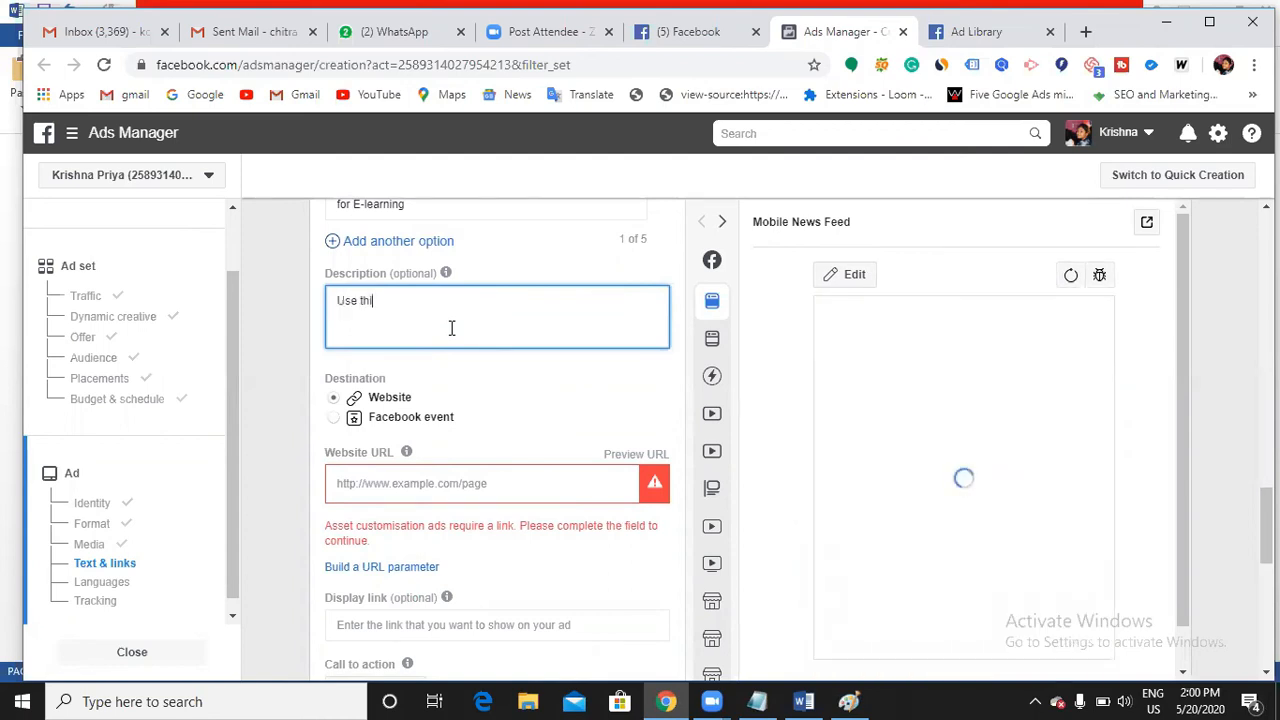
text(s pandemic effect)
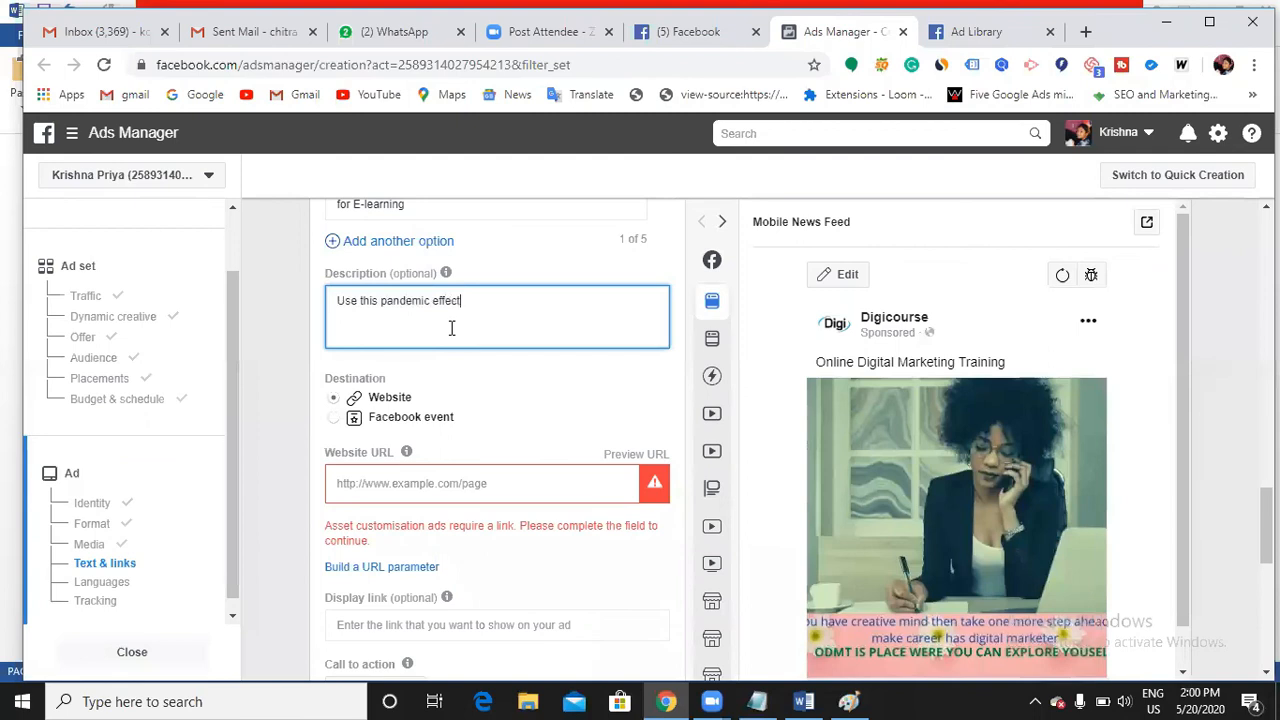
text(ively and up)
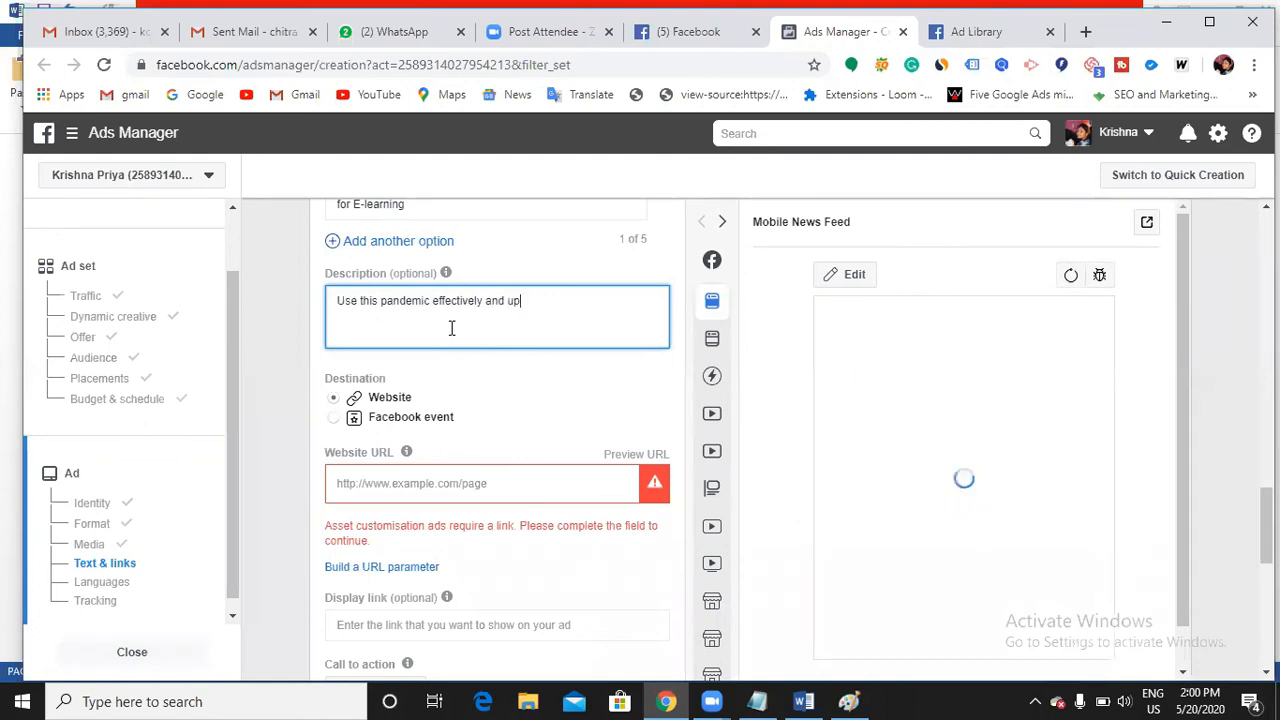
text(date your skills in digita)
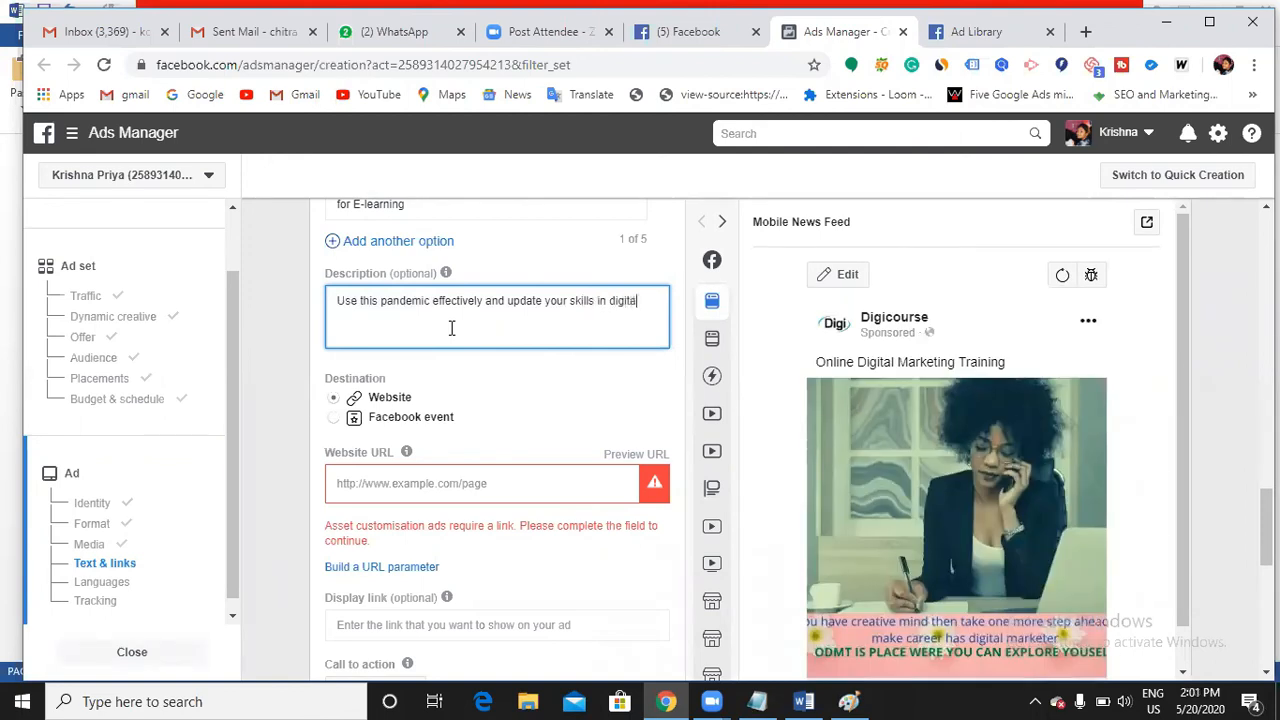
text(l Marketing)
scroll(486, 471, down, 2)
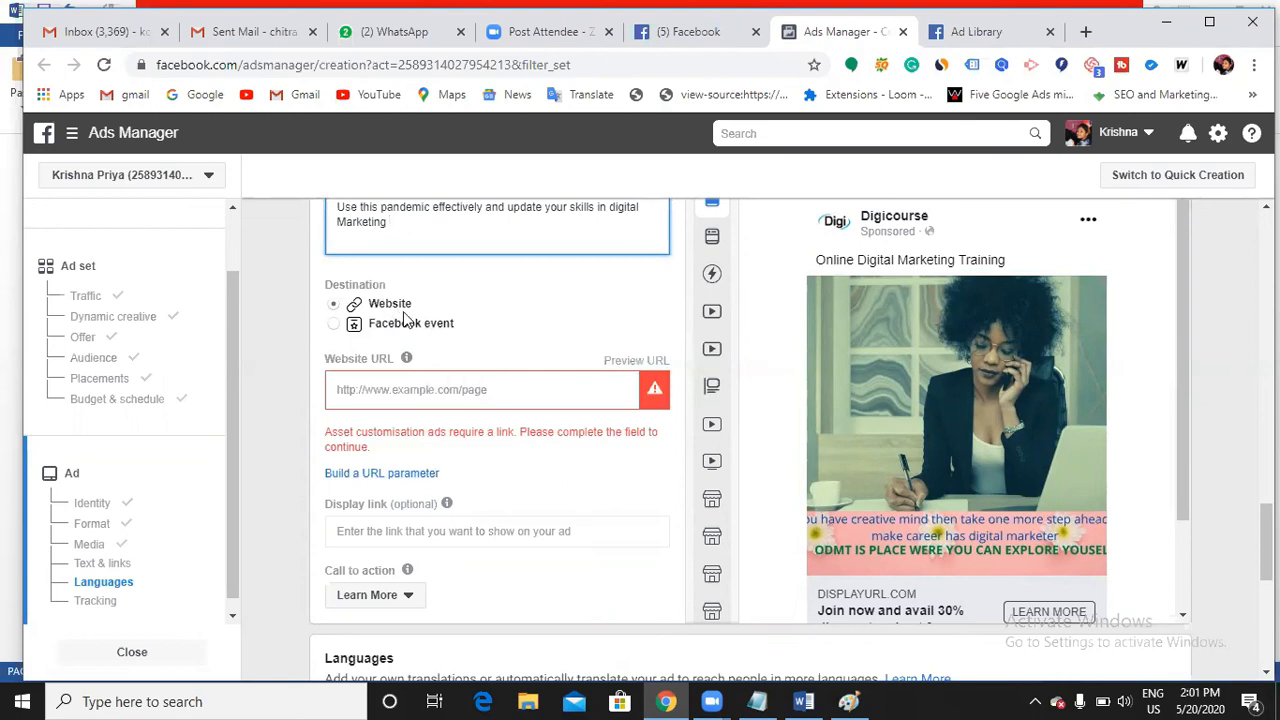
click(443, 393)
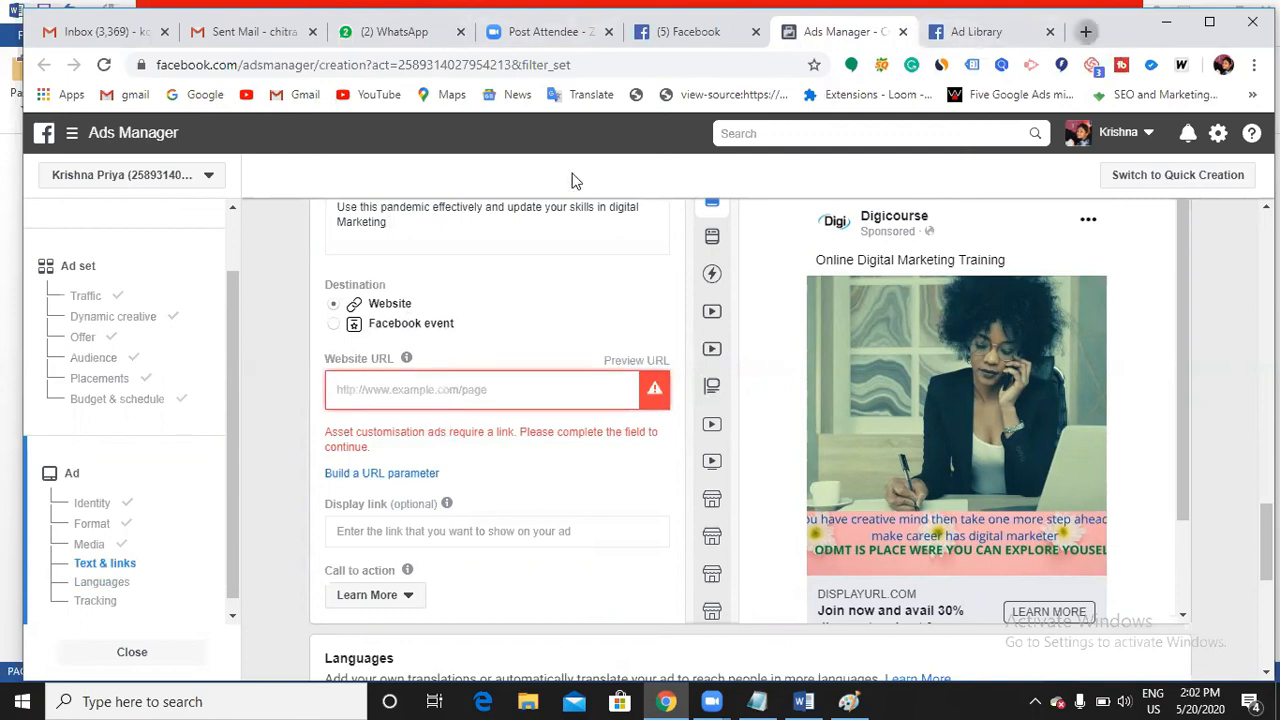
click(1087, 33)
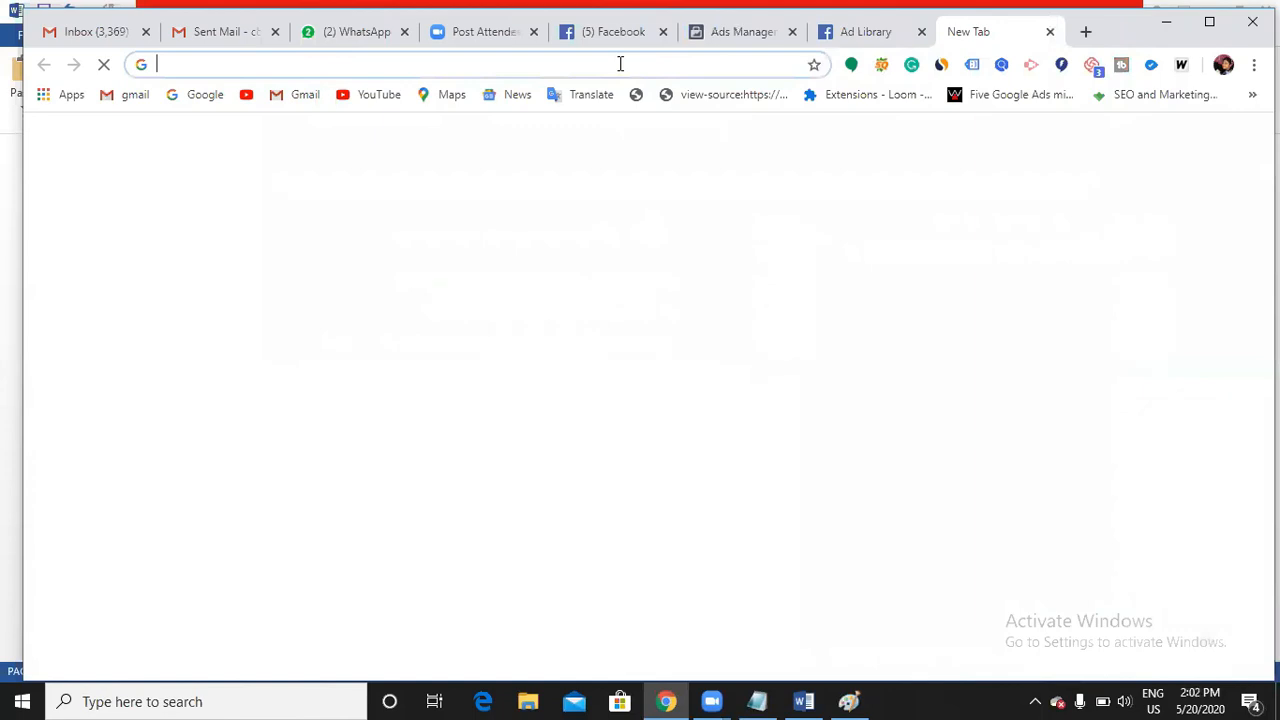
text(d)
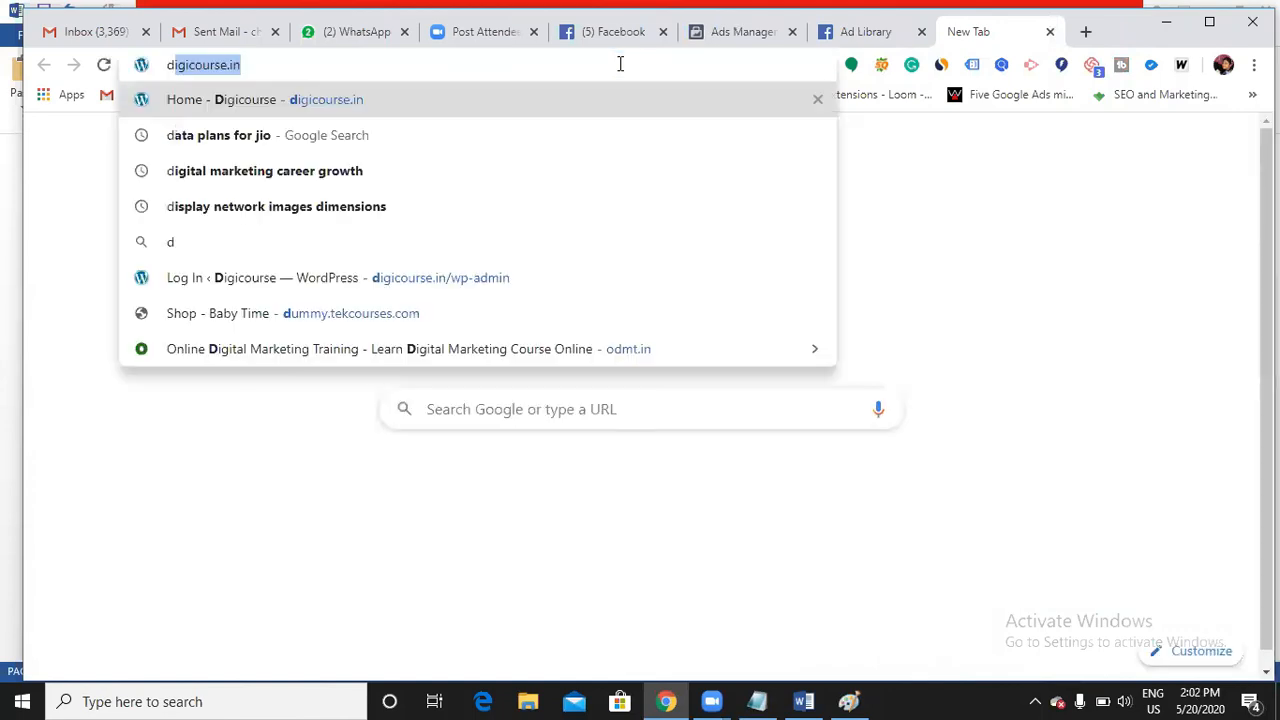
key(Return)
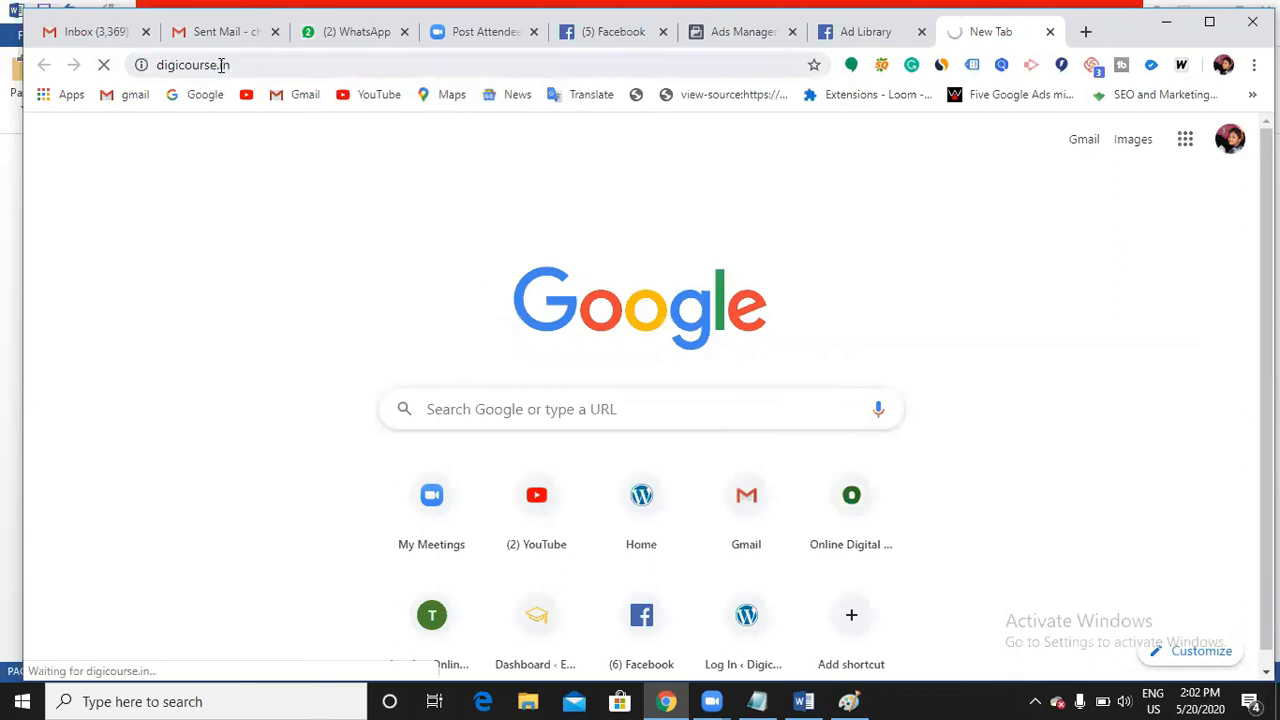
click(180, 65)
key(ctrl+c)
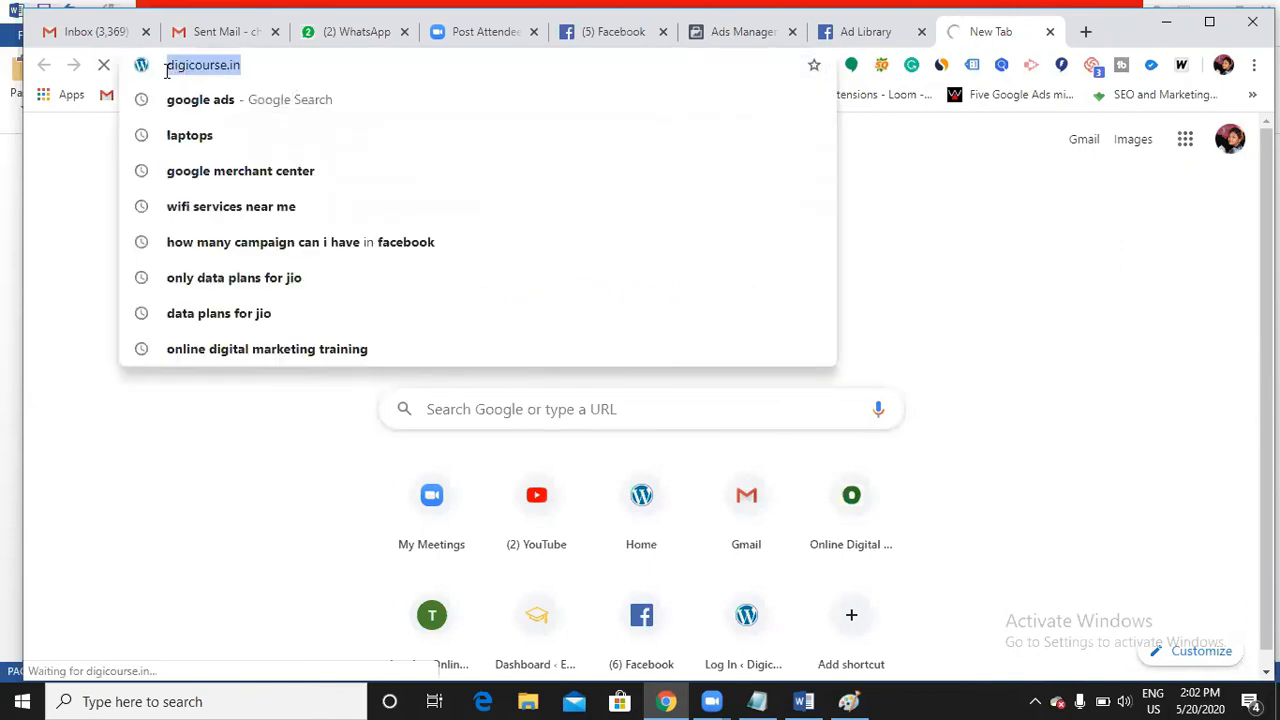
click(850, 31)
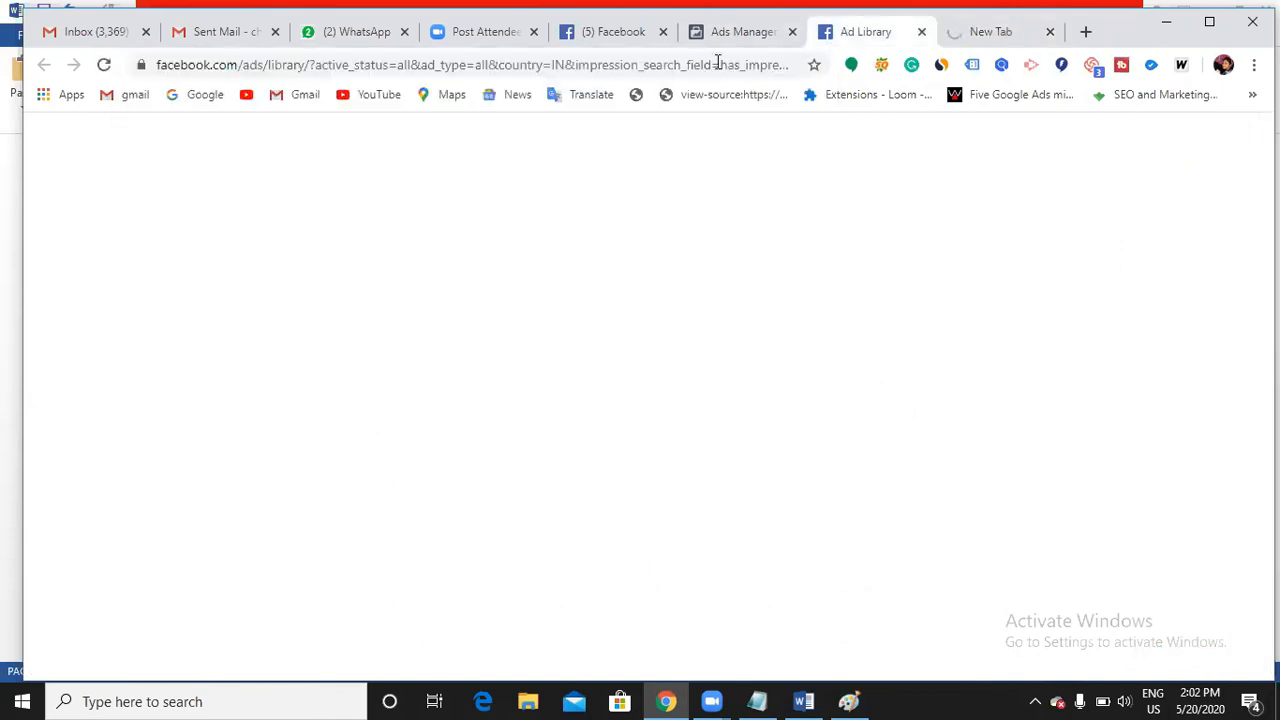
click(741, 35)
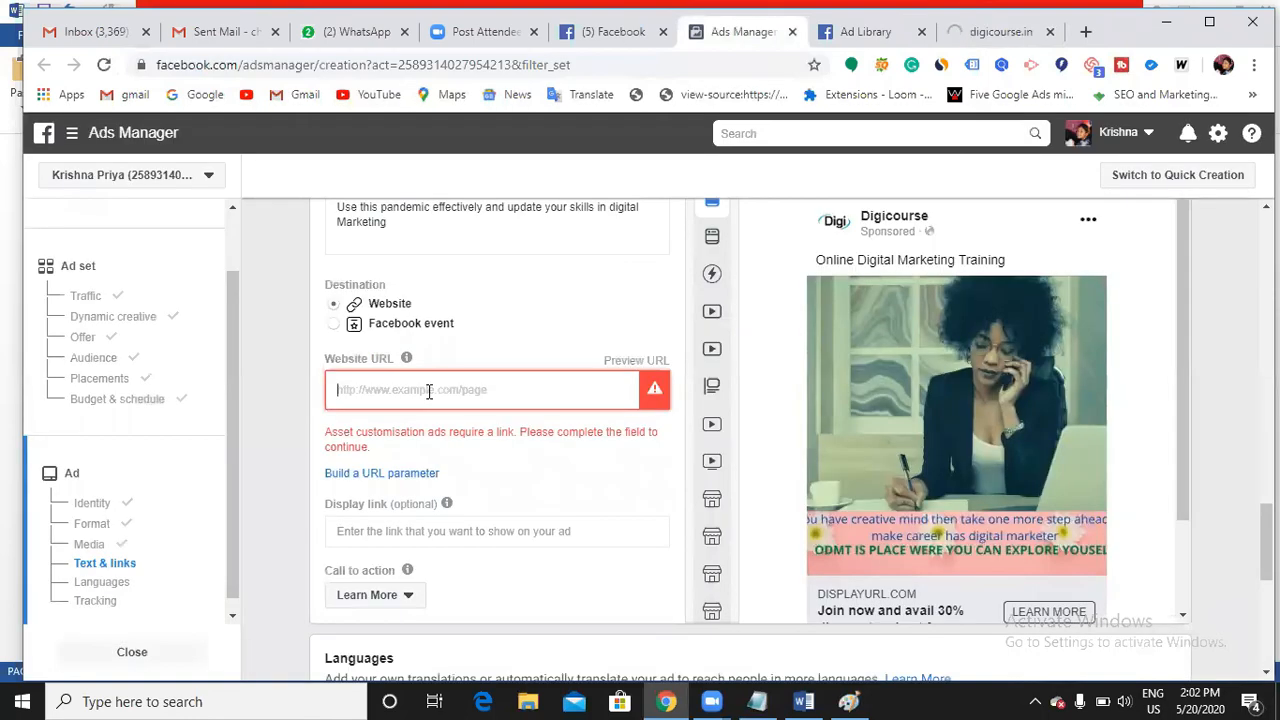
key(ctrl+v)
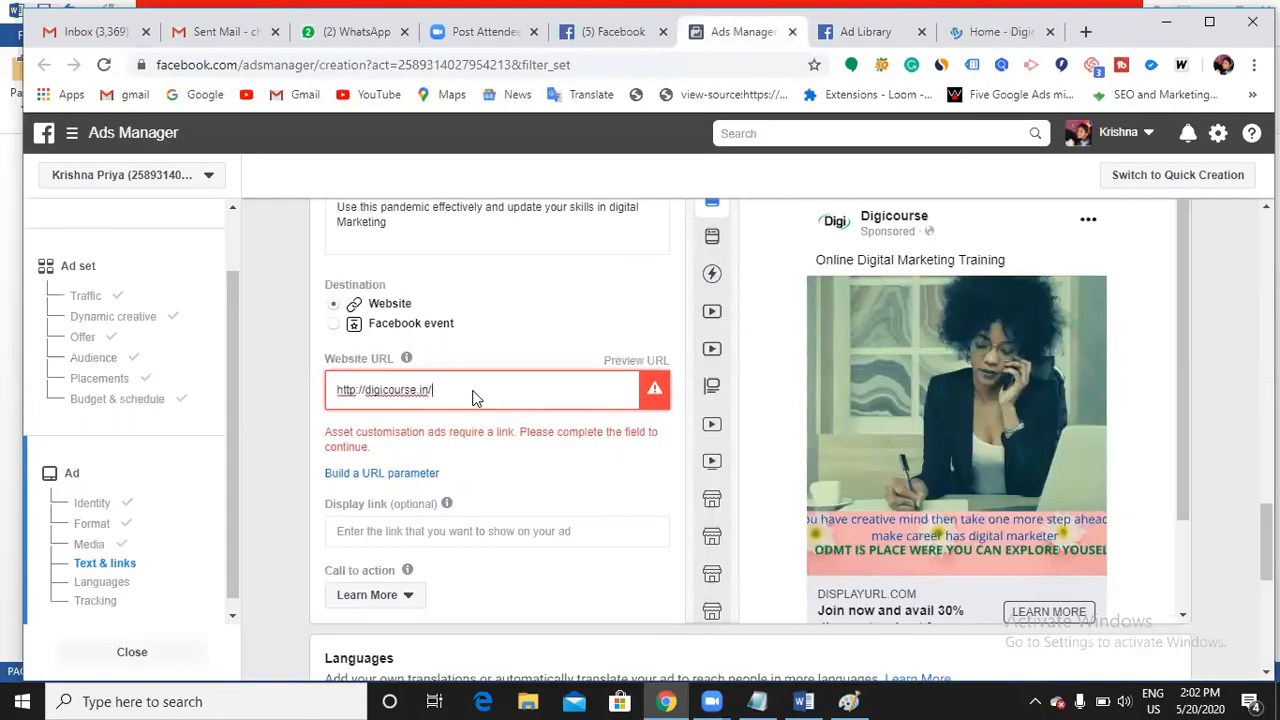
click(523, 420)
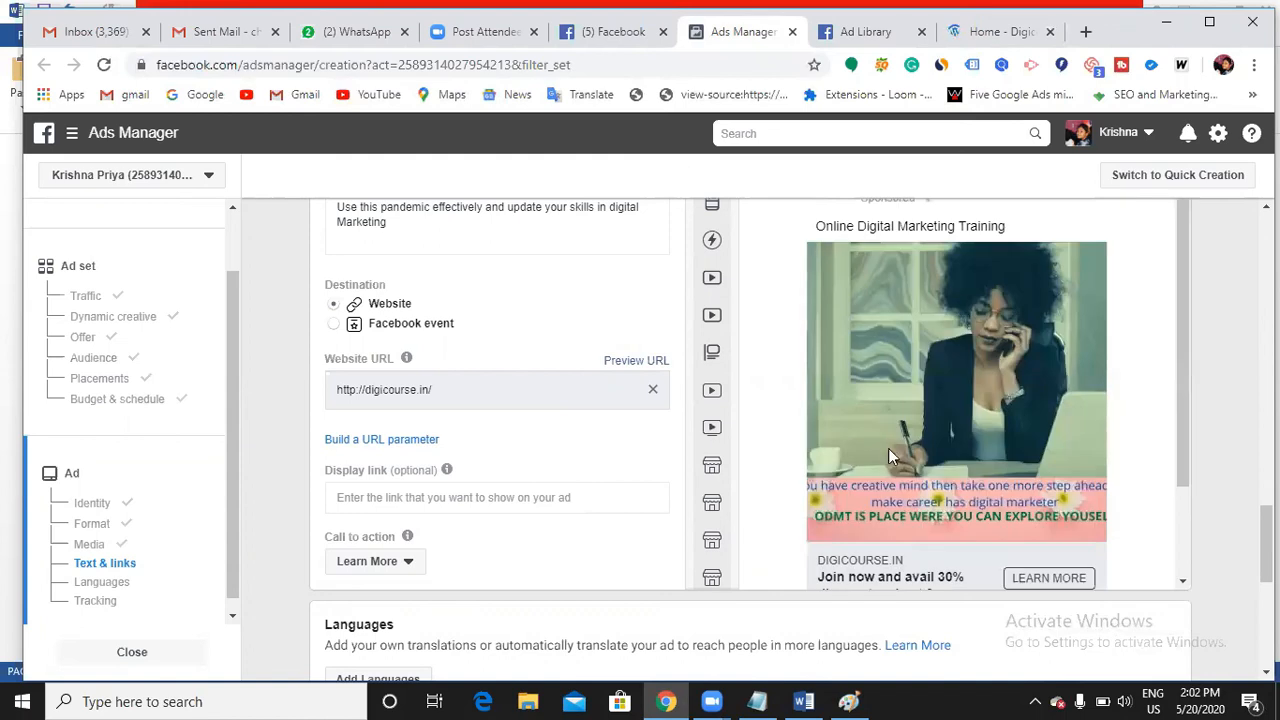
- Set the ad's call to action to Sign Up and check it in the ad preview
scroll(800, 442, down, 3)
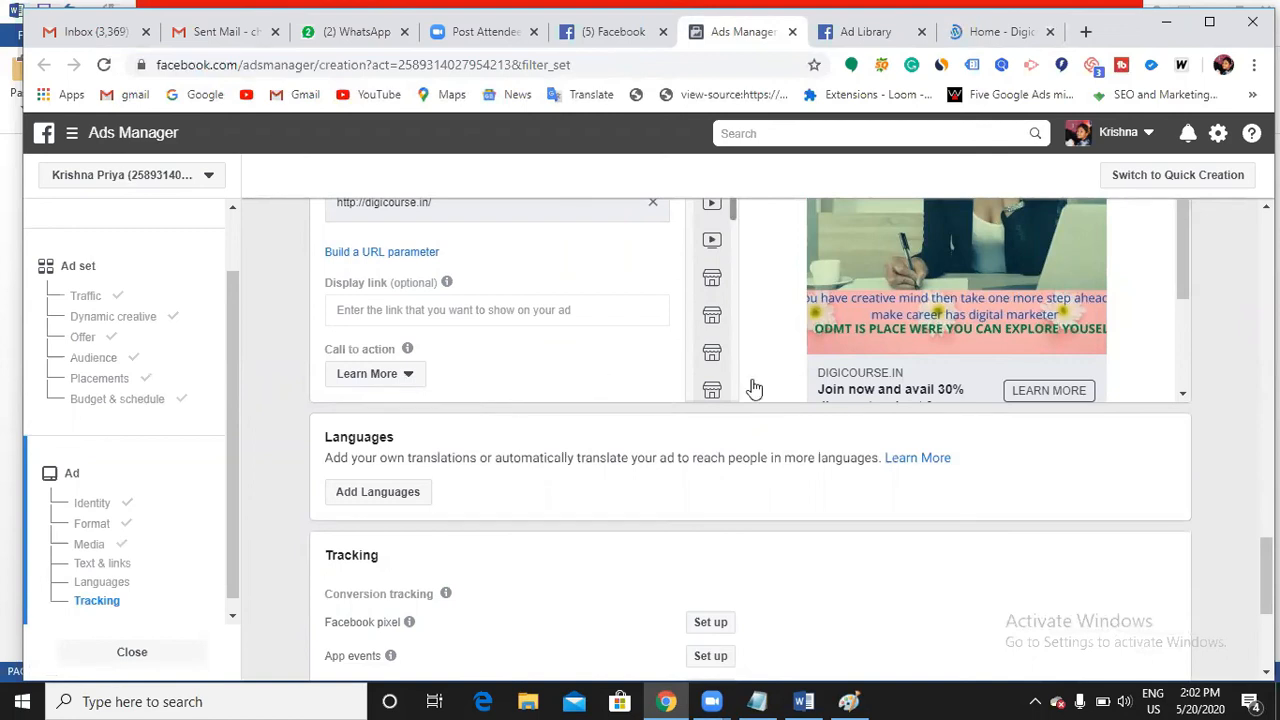
click(409, 376)
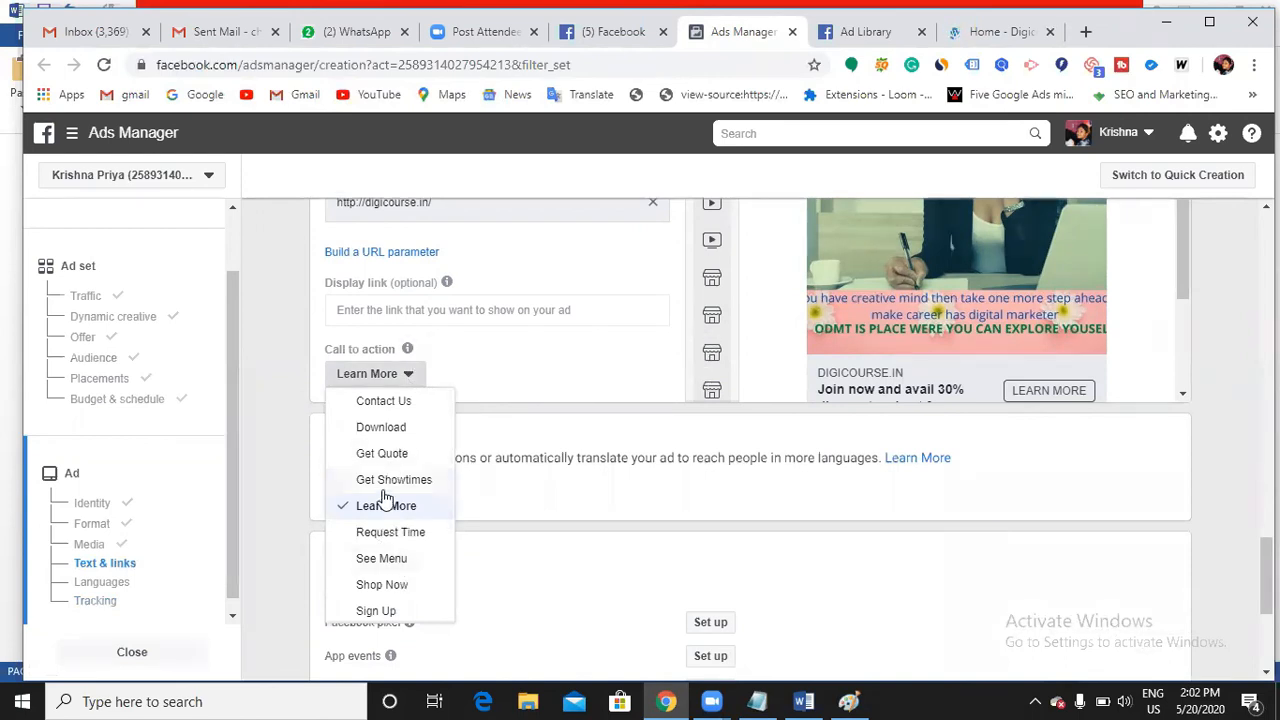
scroll(385, 497, down, 1)
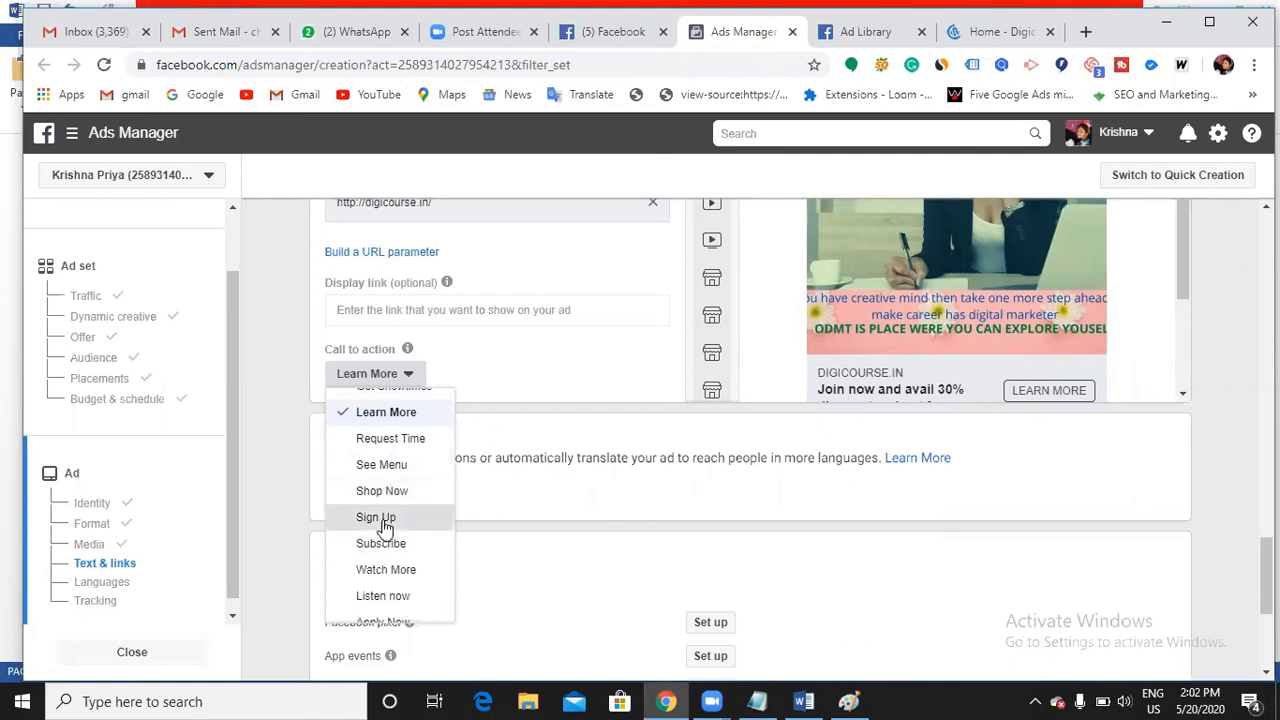
click(384, 524)
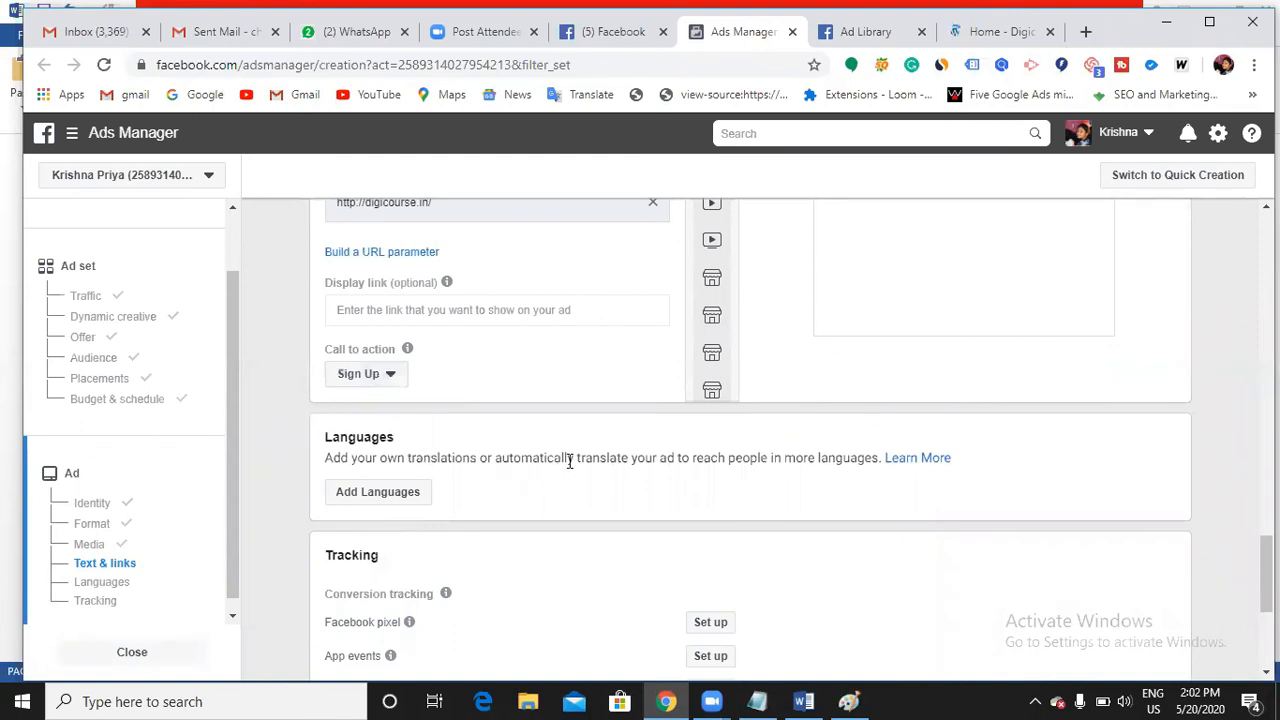
scroll(570, 462, up, 1)
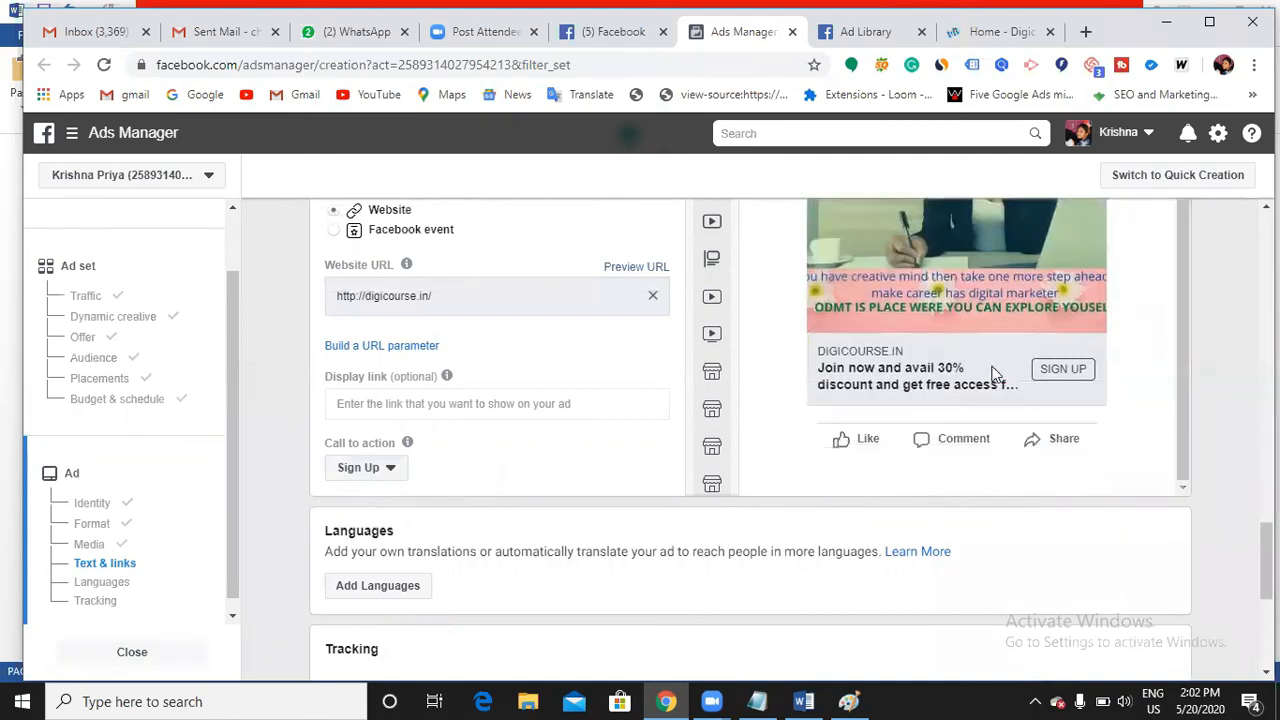
scroll(611, 537, down, 2)
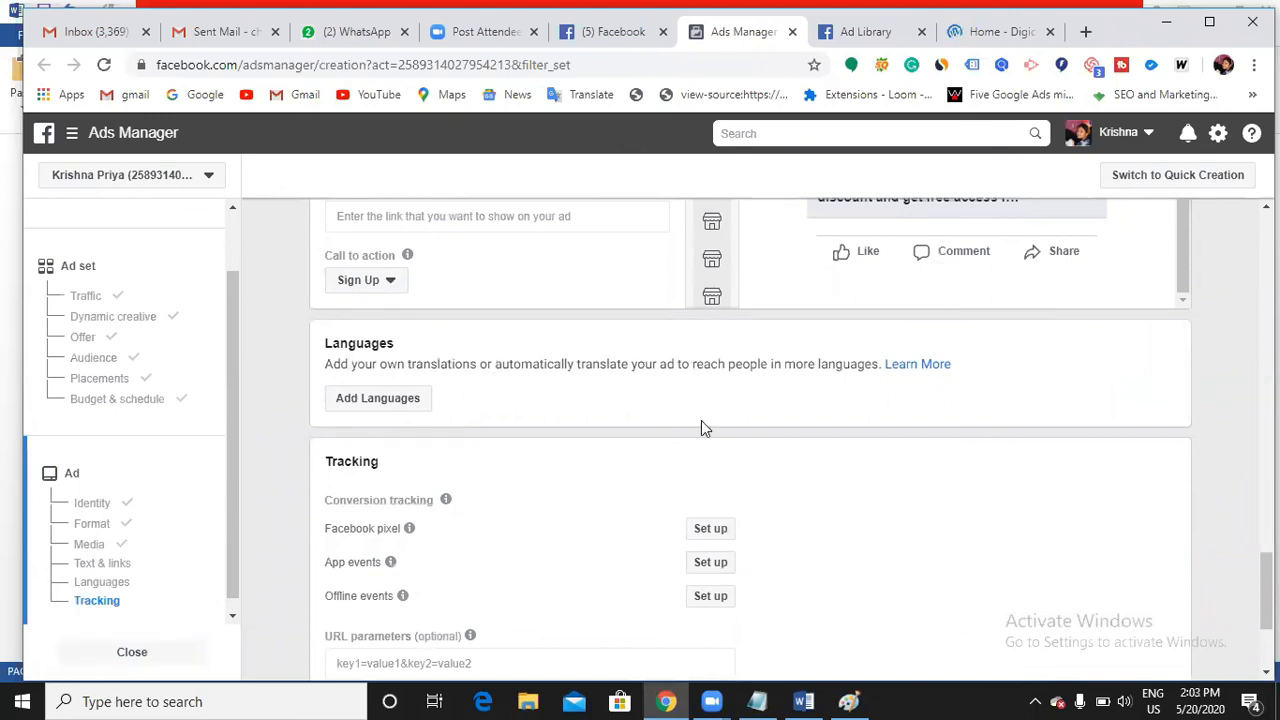
scroll(701, 420, up, 2)
click(459, 407)
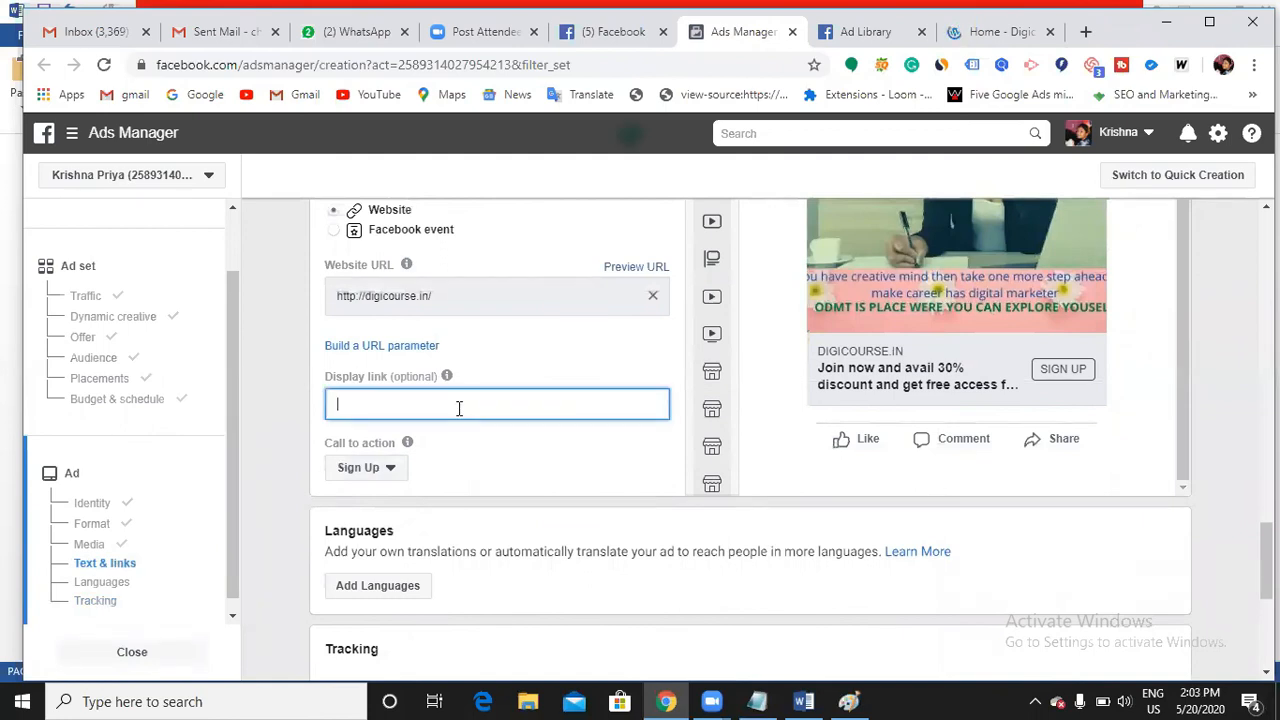
key(ctrl+v)
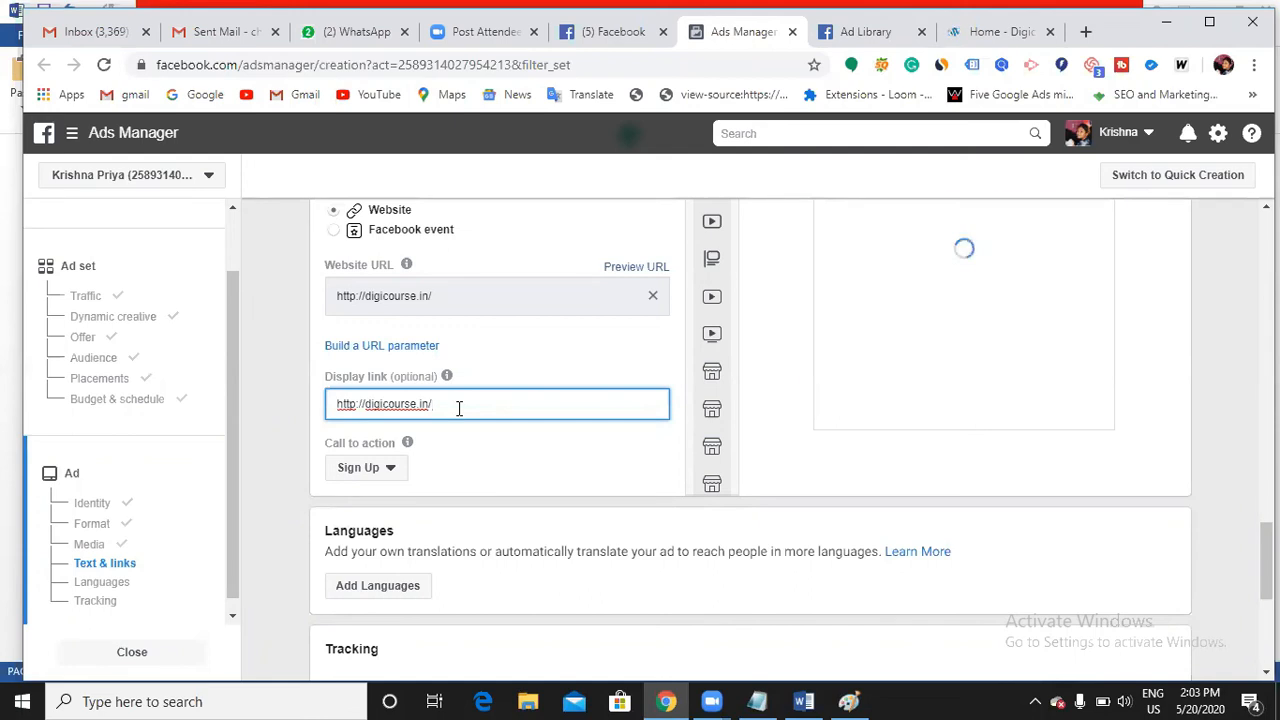
scroll(991, 449, down, 1)
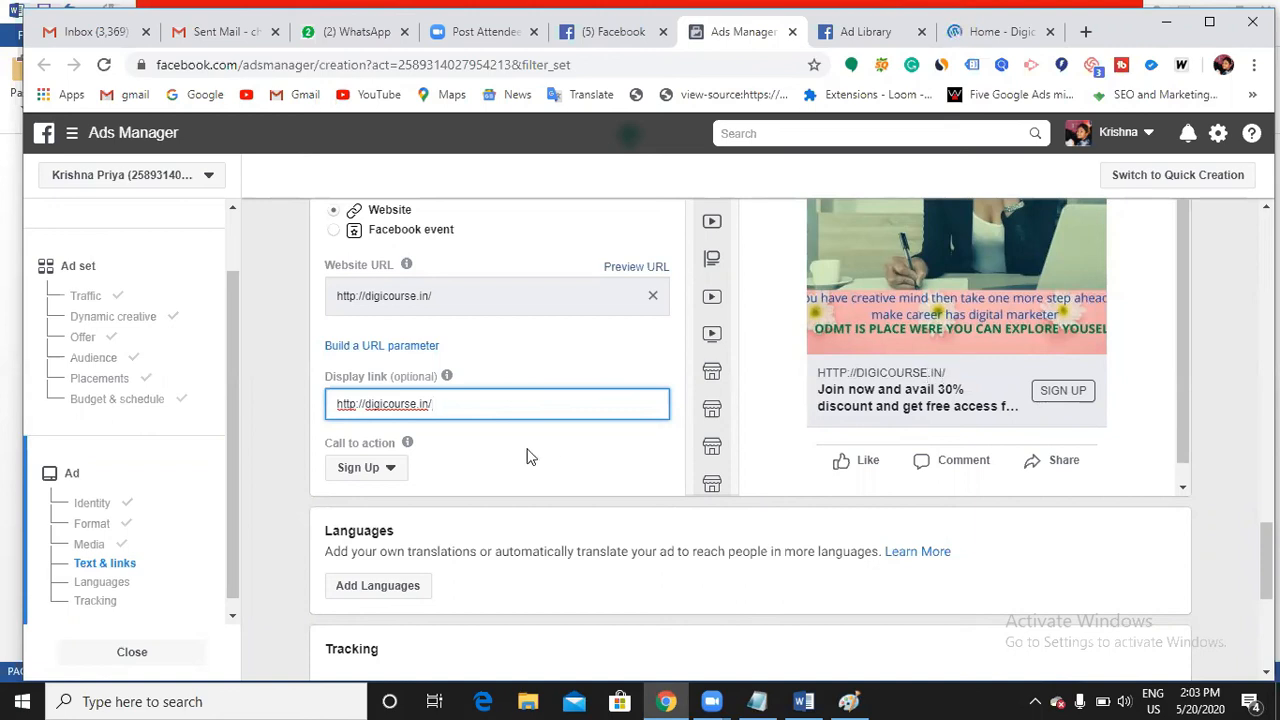
- Clear the ad's display link
key(BackSpace)
key(BackSpace)
key(BackSpace)
key(BackSpace)
key(BackSpace)
key(BackSpace)
key(BackSpace)
key(BackSpace)
key(BackSpace)
key(BackSpace)
key(BackSpace)
key(BackSpace)
key(BackSpace)
key(BackSpace)
key(BackSpace)
key(BackSpace)
key(BackSpace)
key(BackSpace)
key(BackSpace)
key(BackSpace)
key(BackSpace)
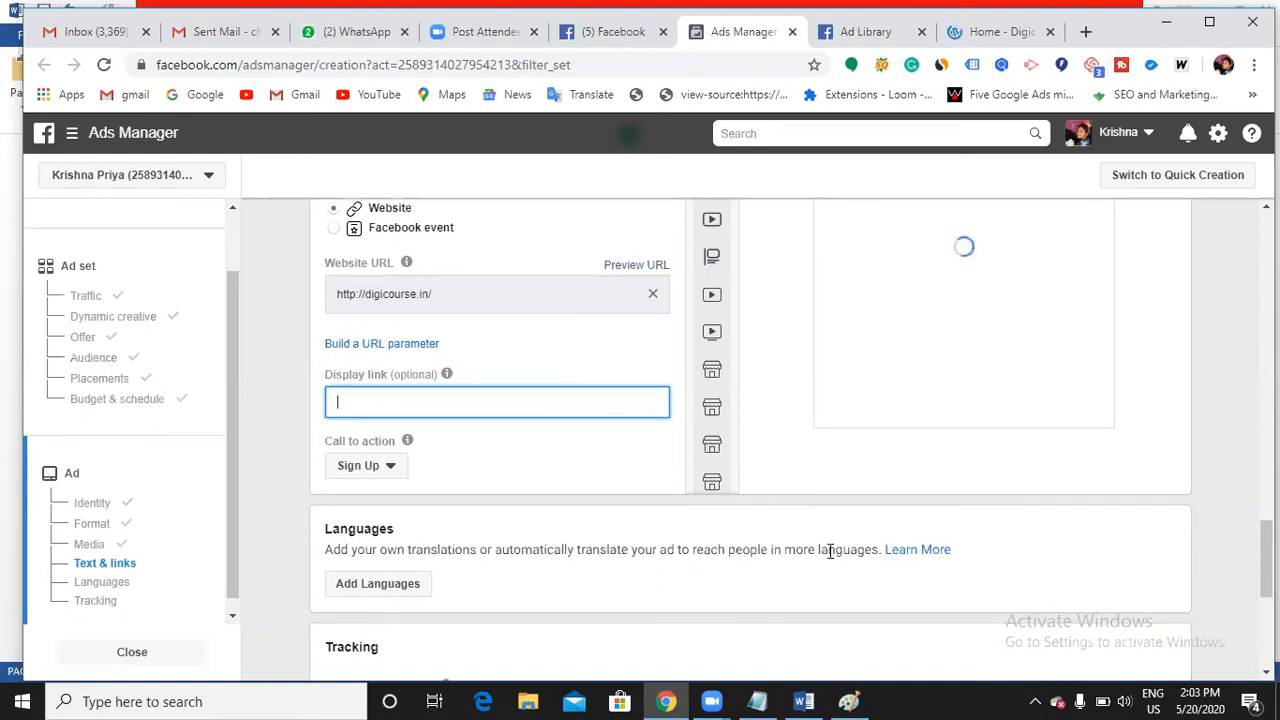
- Review the ad's languages and tracking options, then recheck its text, destination and preview
scroll(468, 405, down, 2)
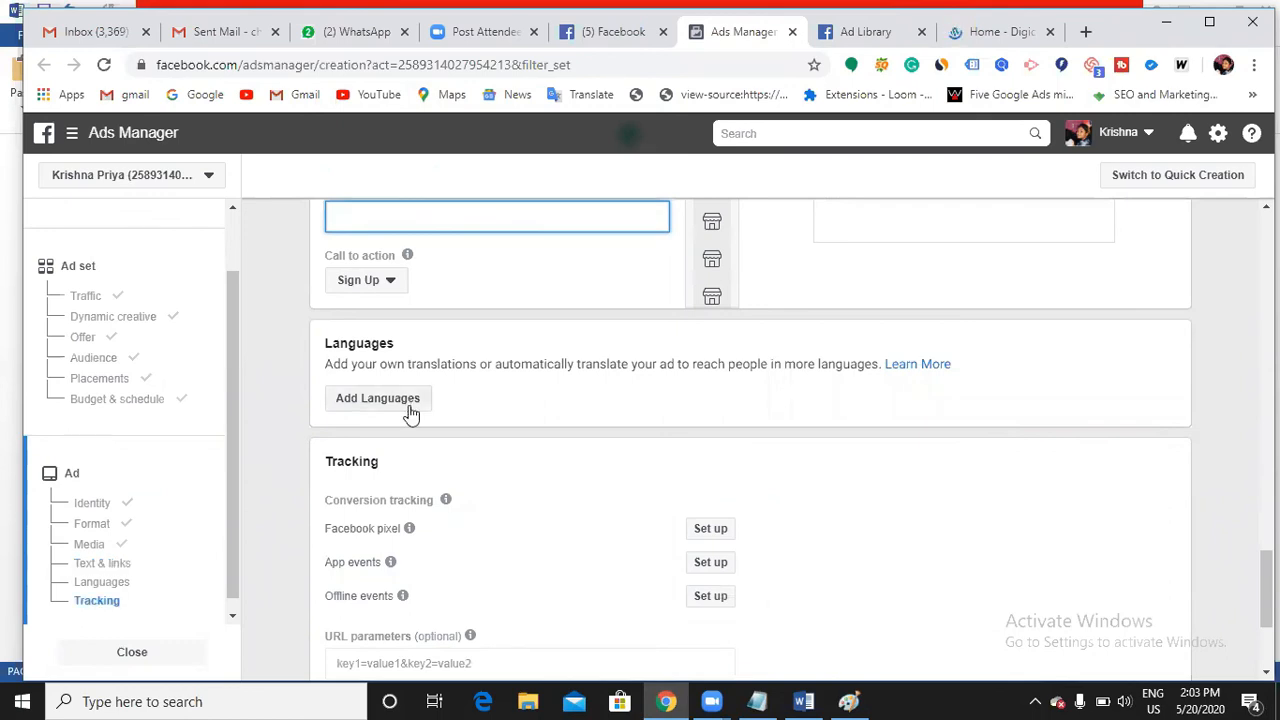
scroll(445, 448, down, 1)
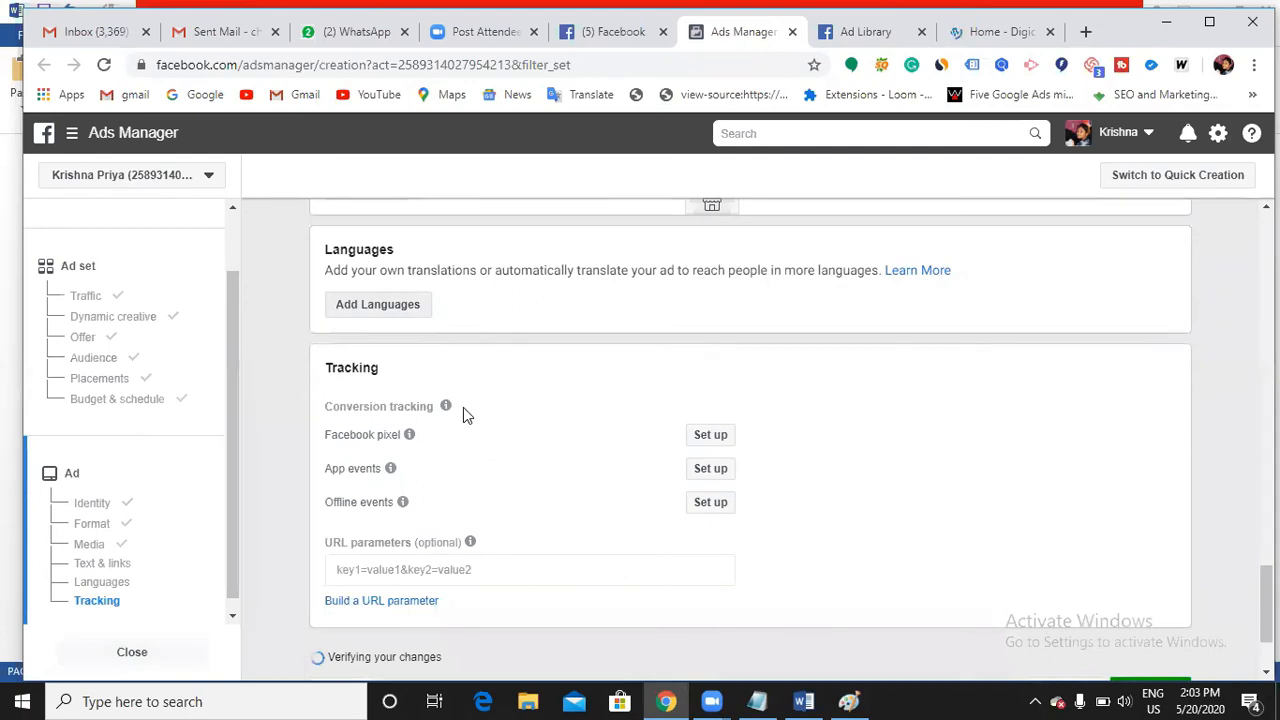
scroll(463, 410, down, 1)
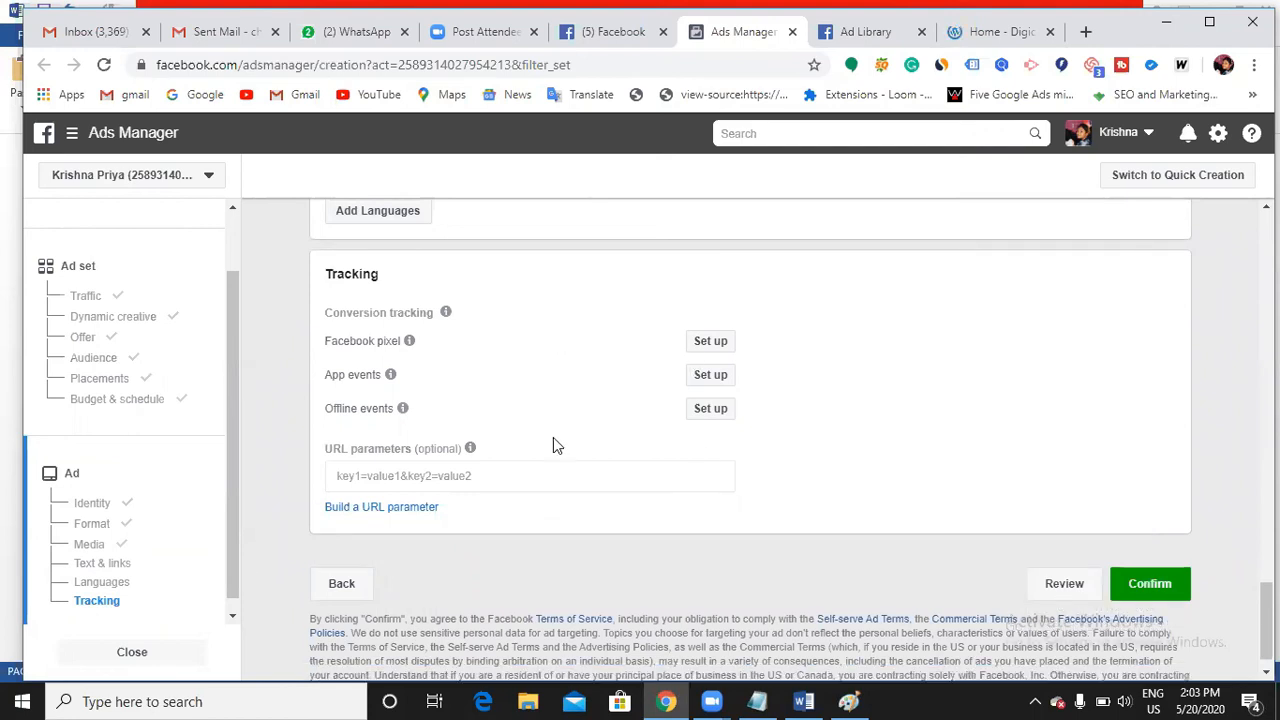
scroll(553, 437, up, 7)
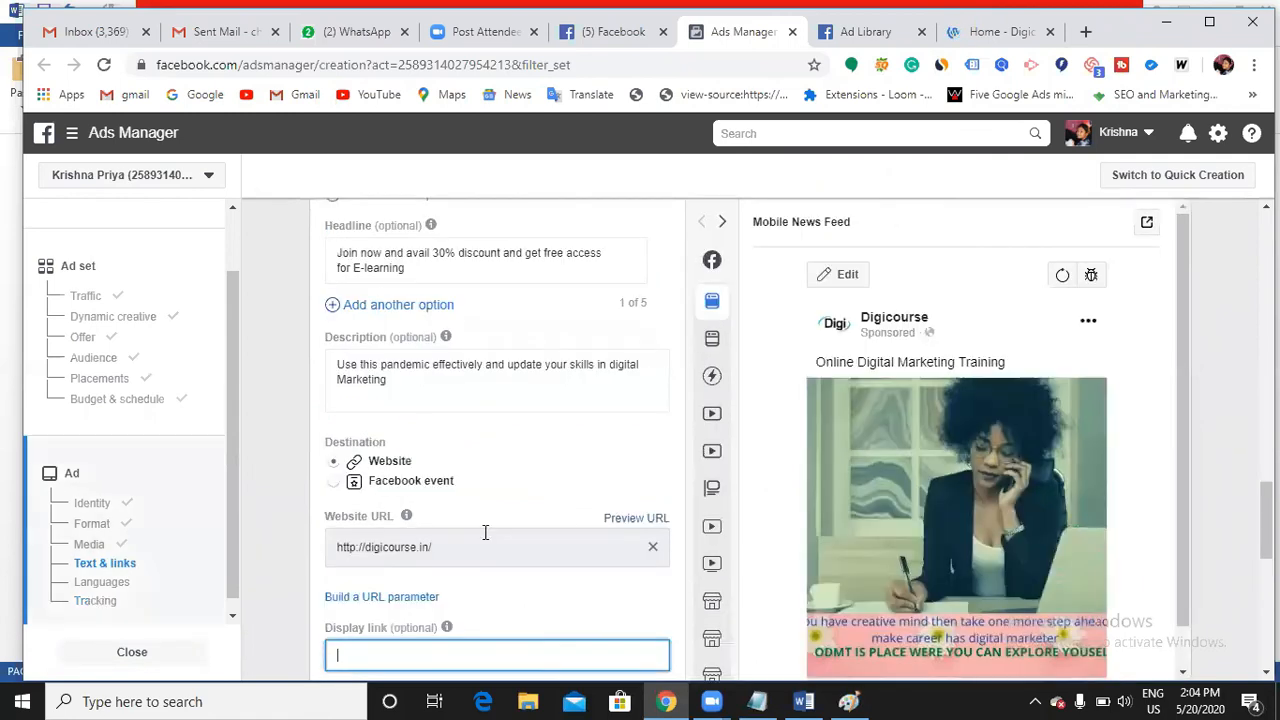
scroll(485, 532, down, 3)
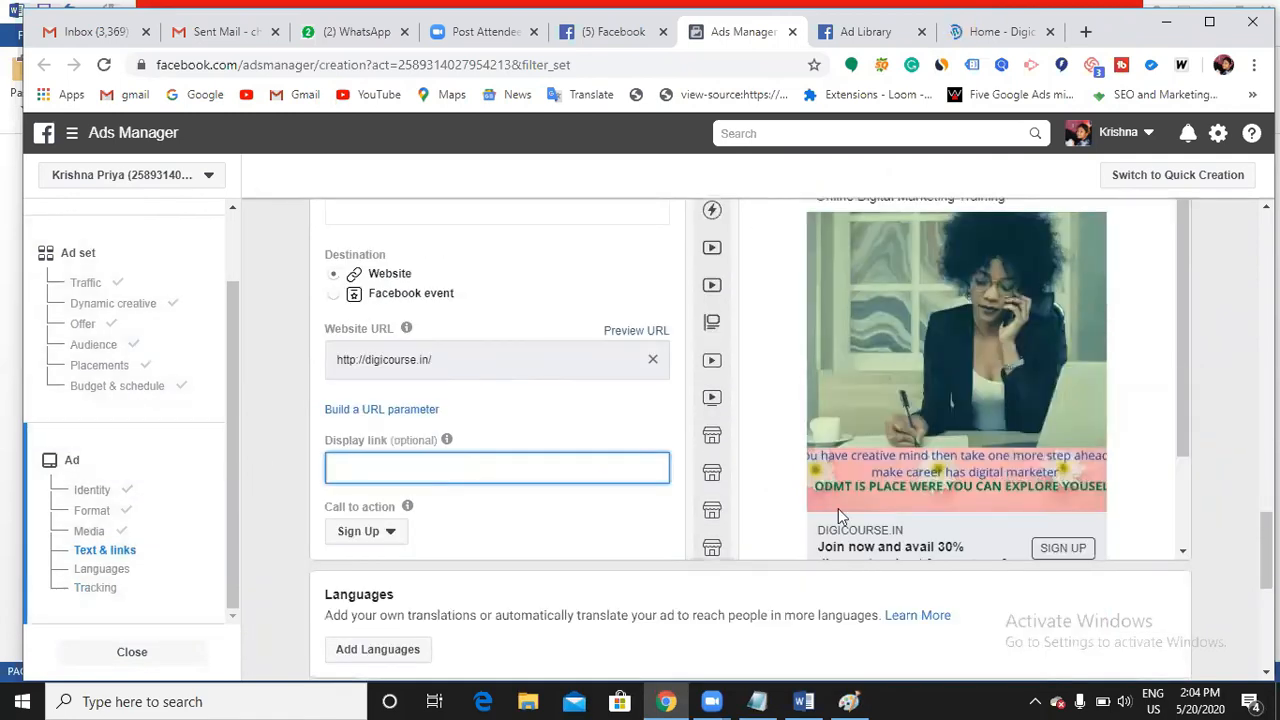
scroll(838, 508, down, 2)
scroll(838, 550, down, 4)
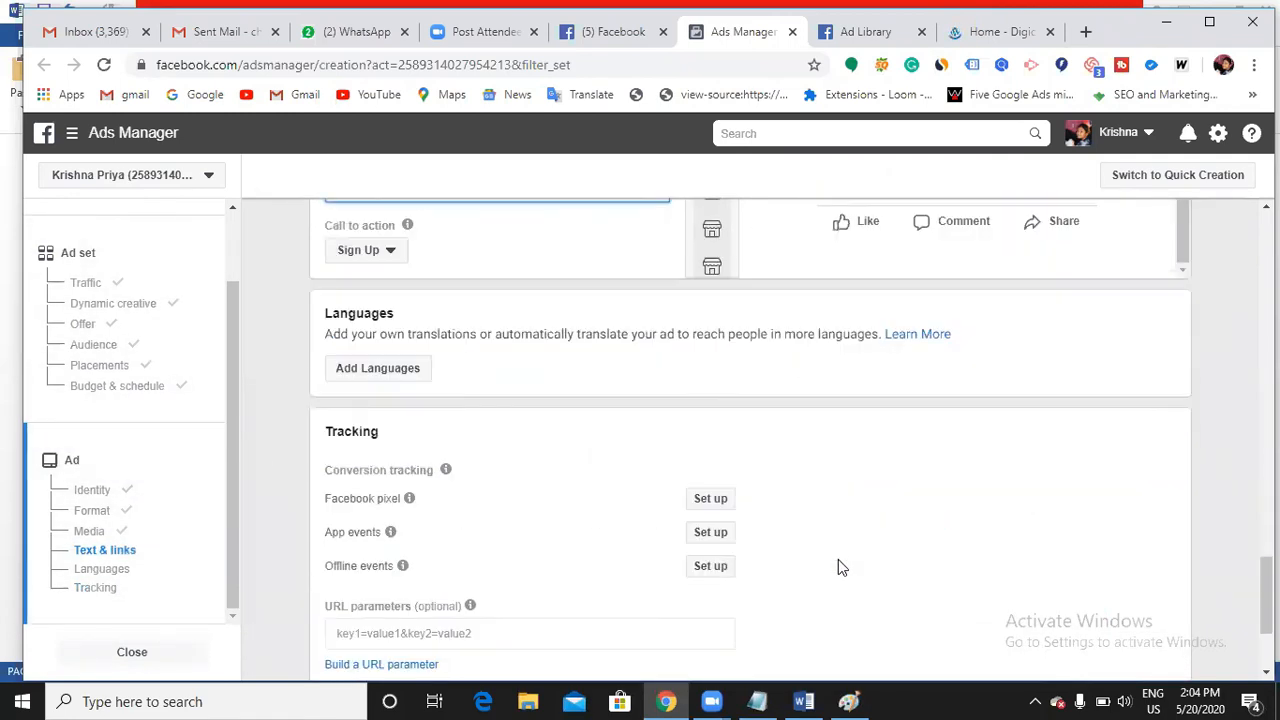
scroll(838, 567, down, 3)
- Confirm the ad and go through the required ad account information form down to the PIN code field
click(1151, 556)
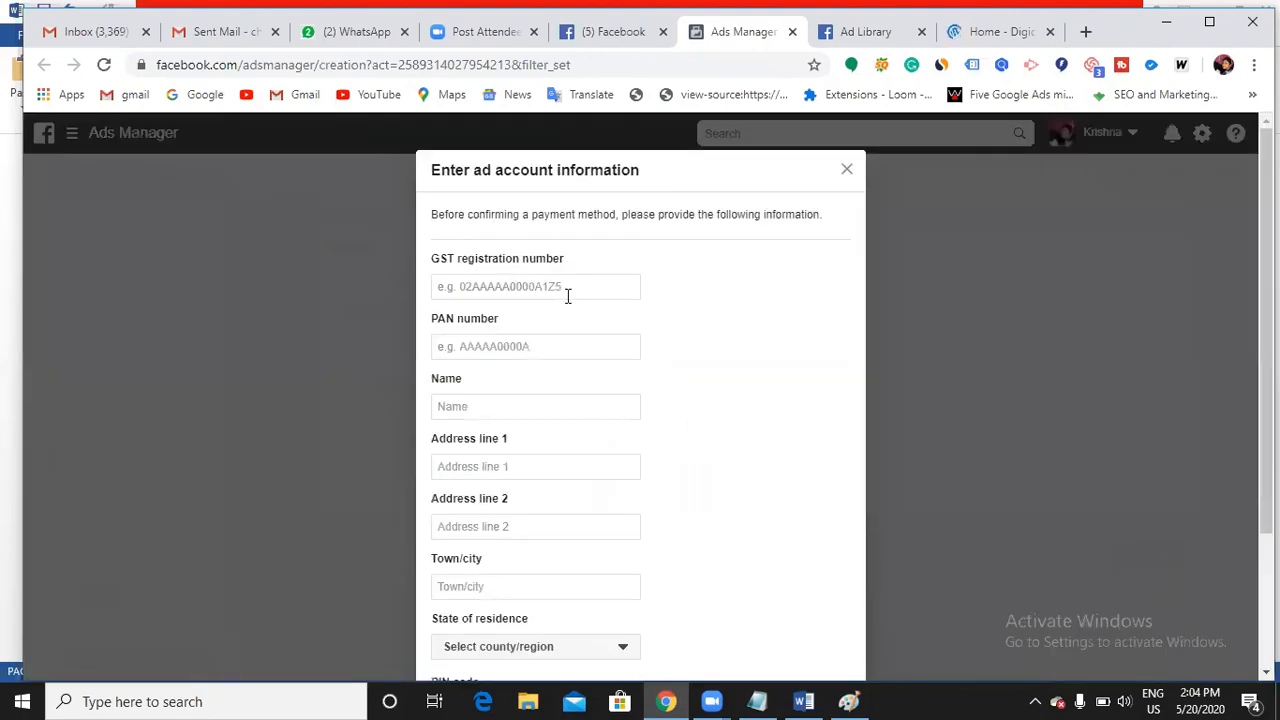
scroll(567, 296, down, 1)
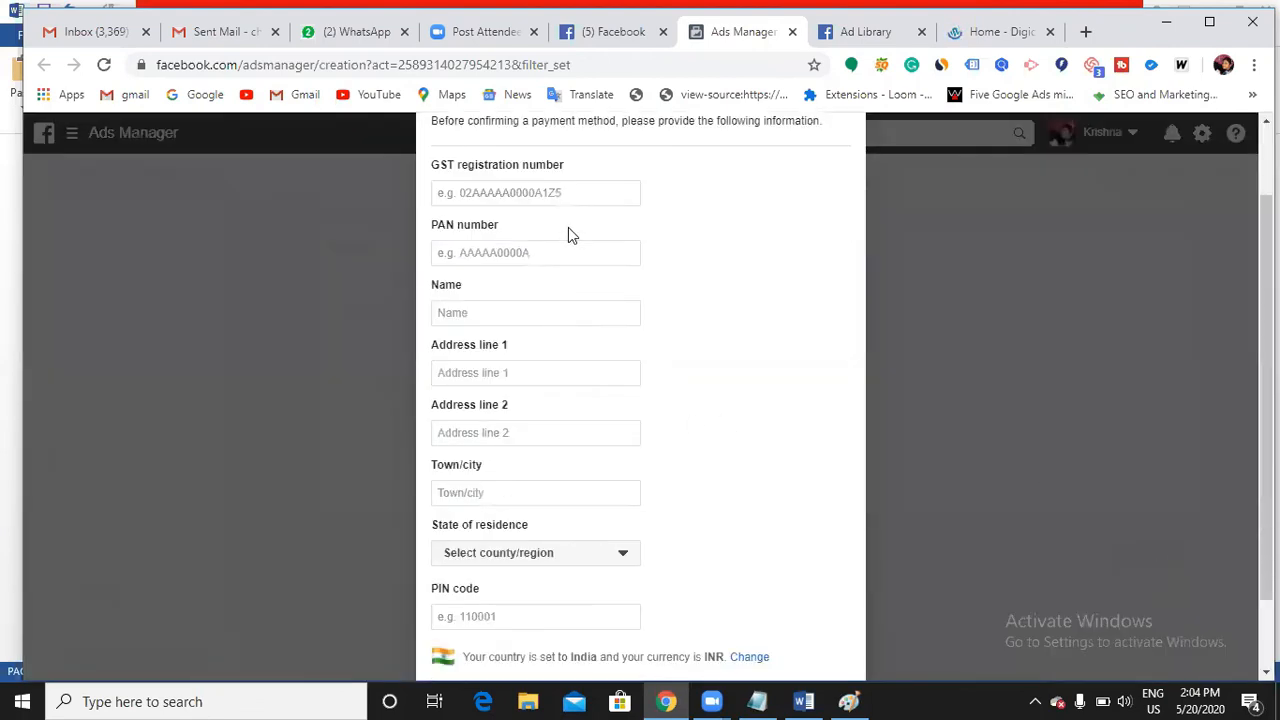
scroll(570, 250, down, 1)
click(480, 526)
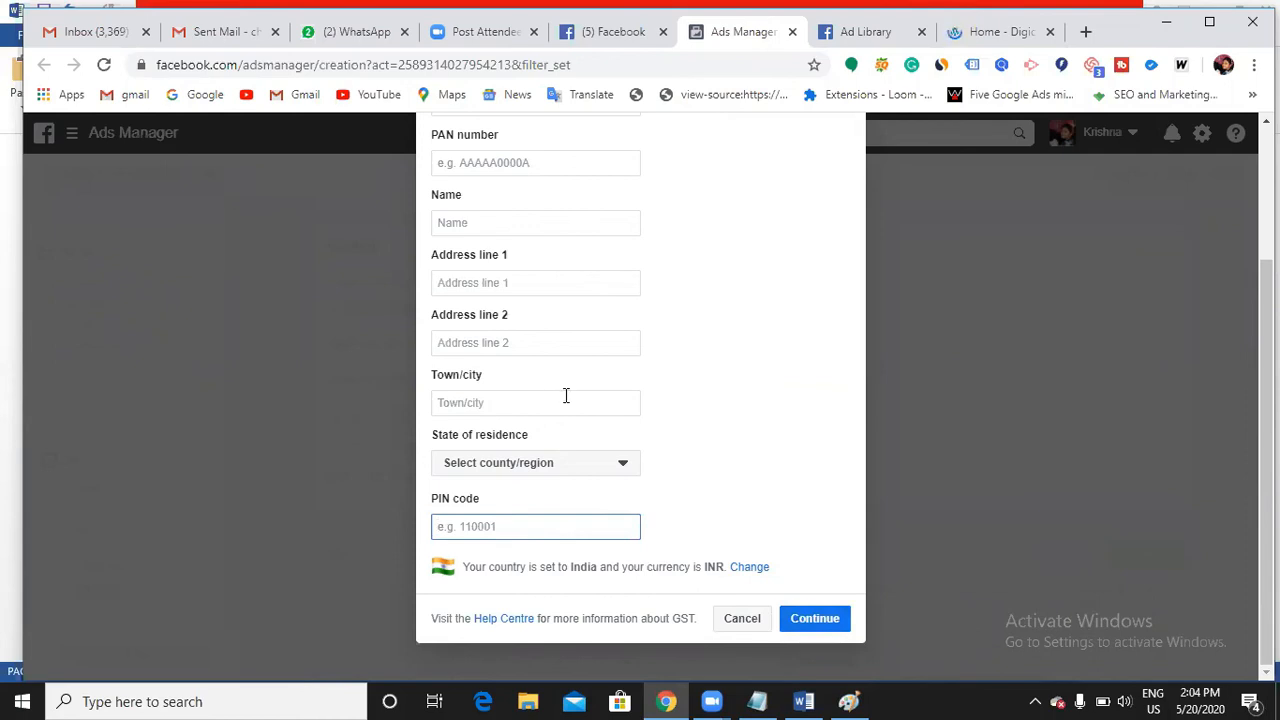
- Review the required ad account information fields from GST registration number to PIN code, and close the form without filling it in
scroll(562, 396, up, 2)
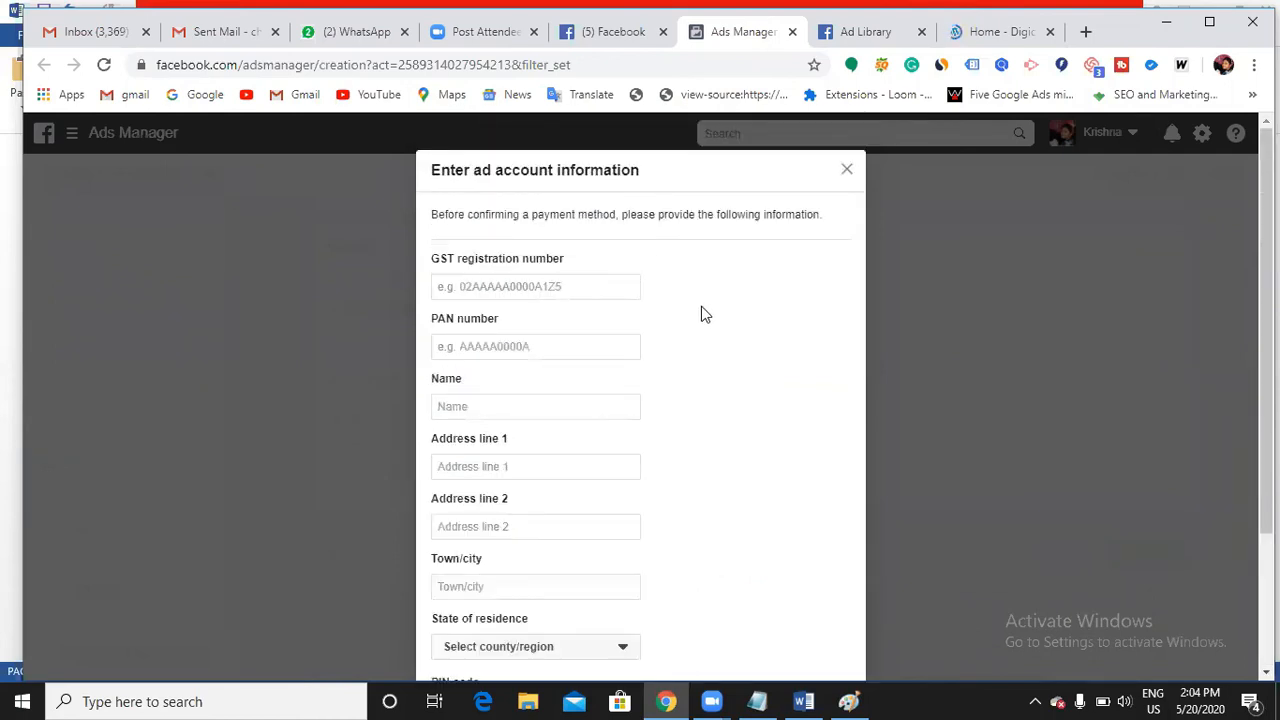
scroll(628, 500, down, 1)
scroll(650, 500, down, 1)
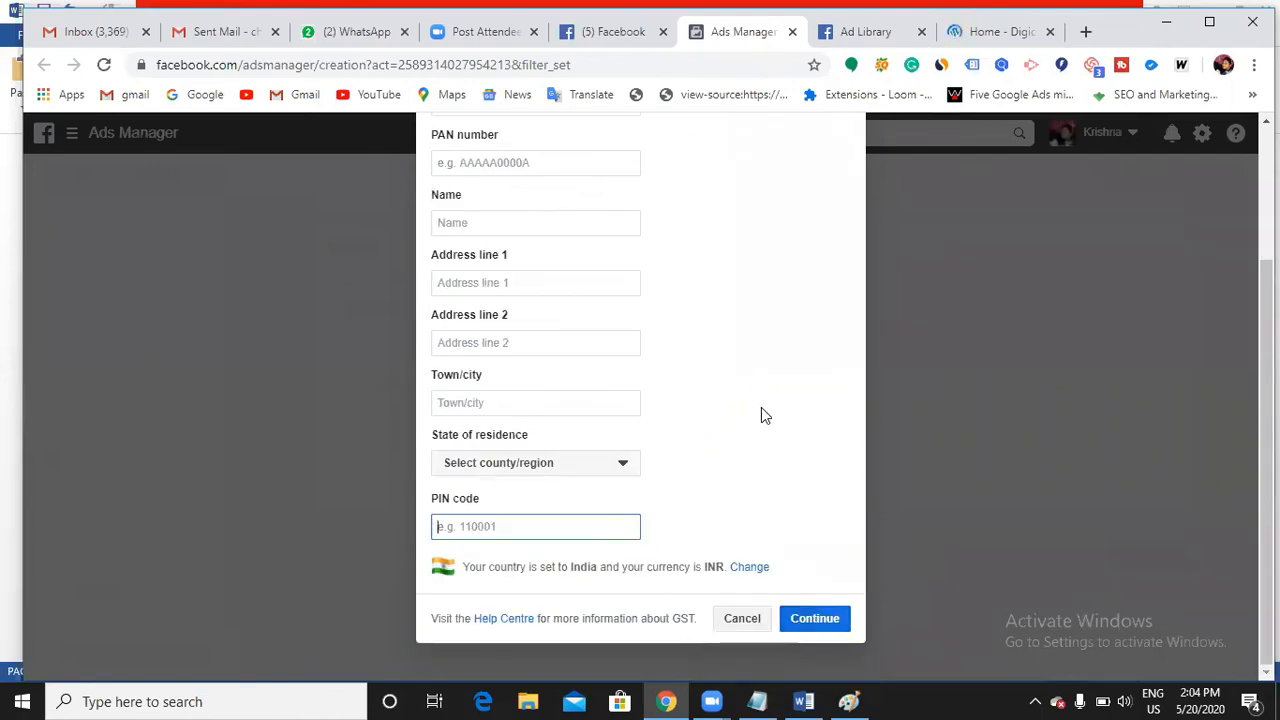
scroll(761, 407, up, 2)
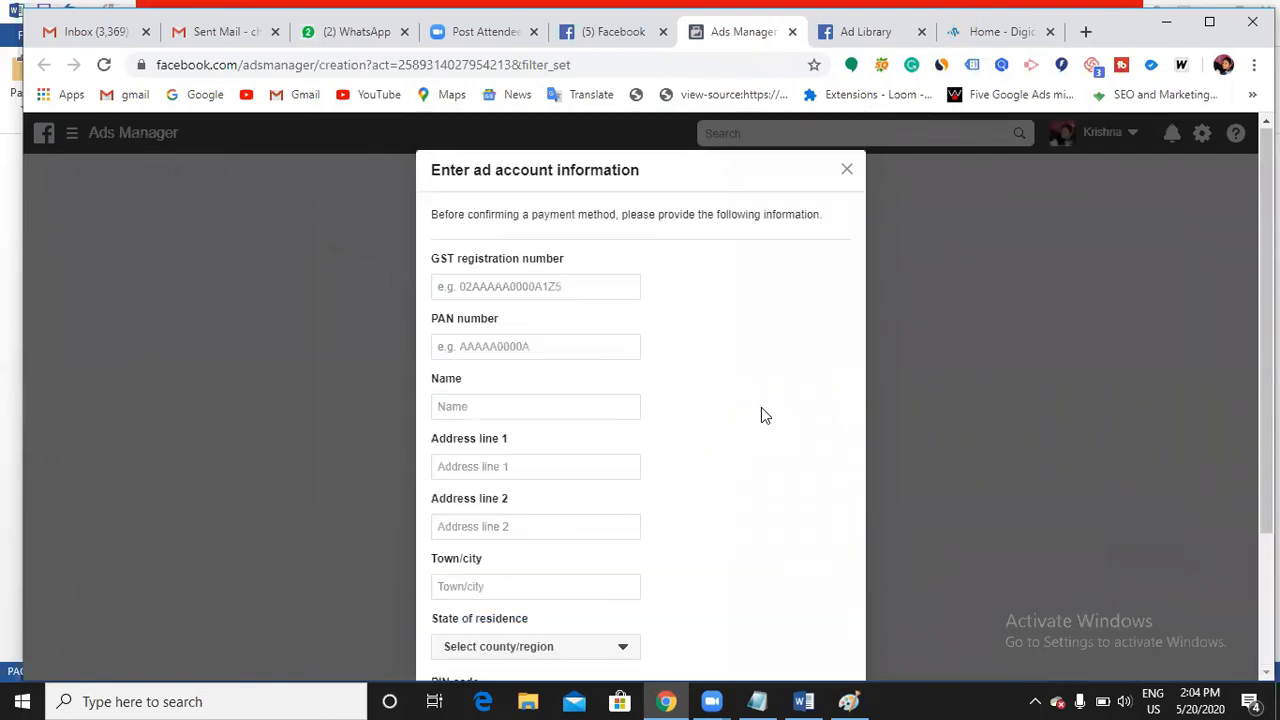
click(849, 168)
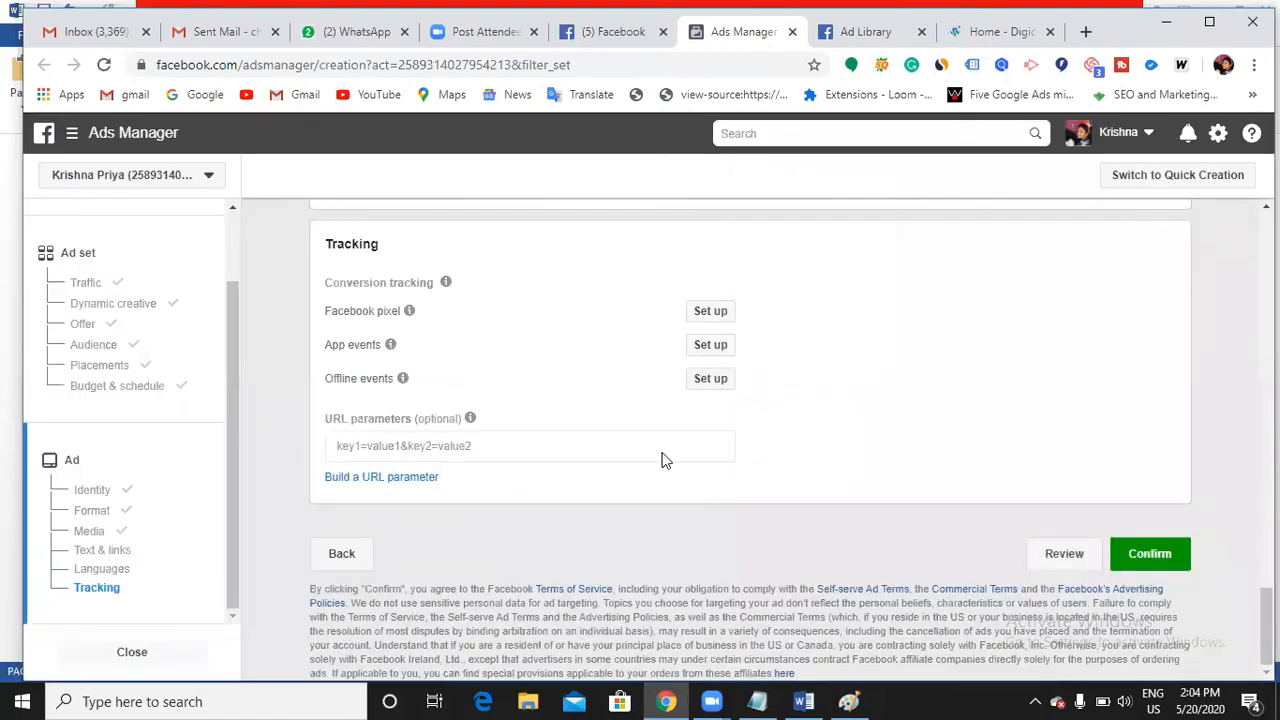
scroll(745, 632, up, 3)
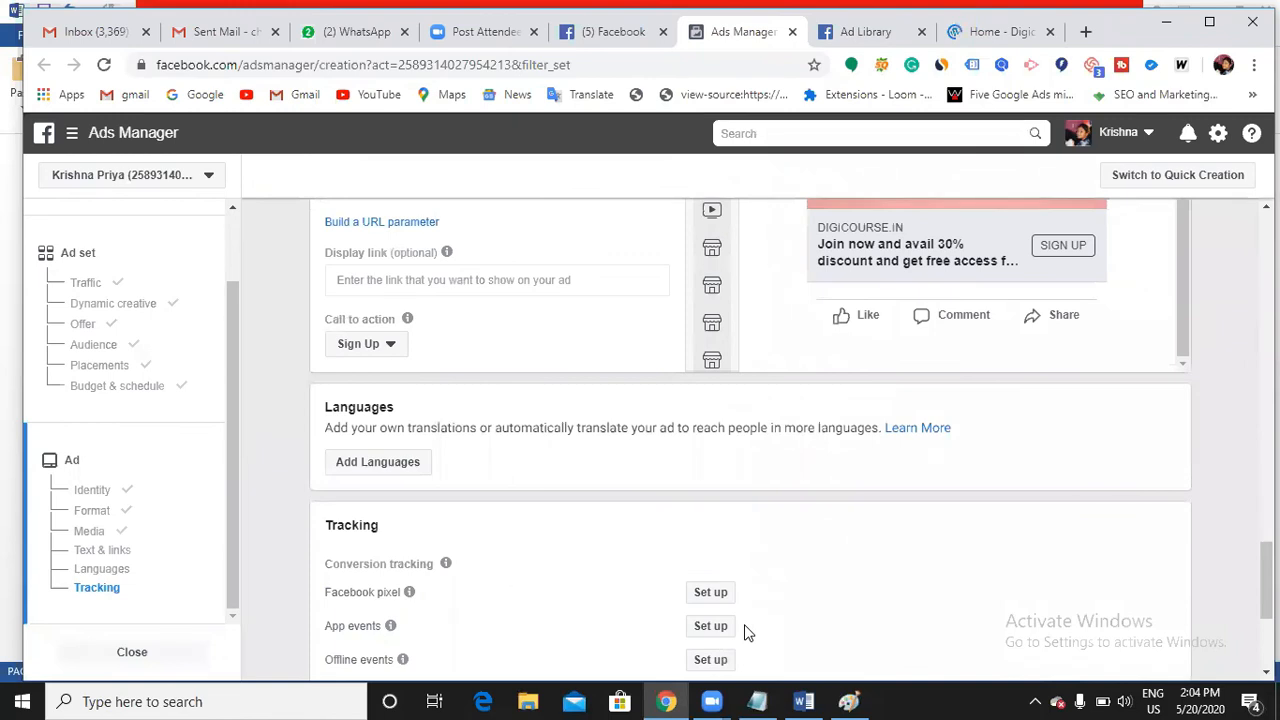
- Switch to the Notepad notes, add Campaigns, Ad sets and Ads on separate lines below "page..", and return to the ad setup
key(alt+Tab)
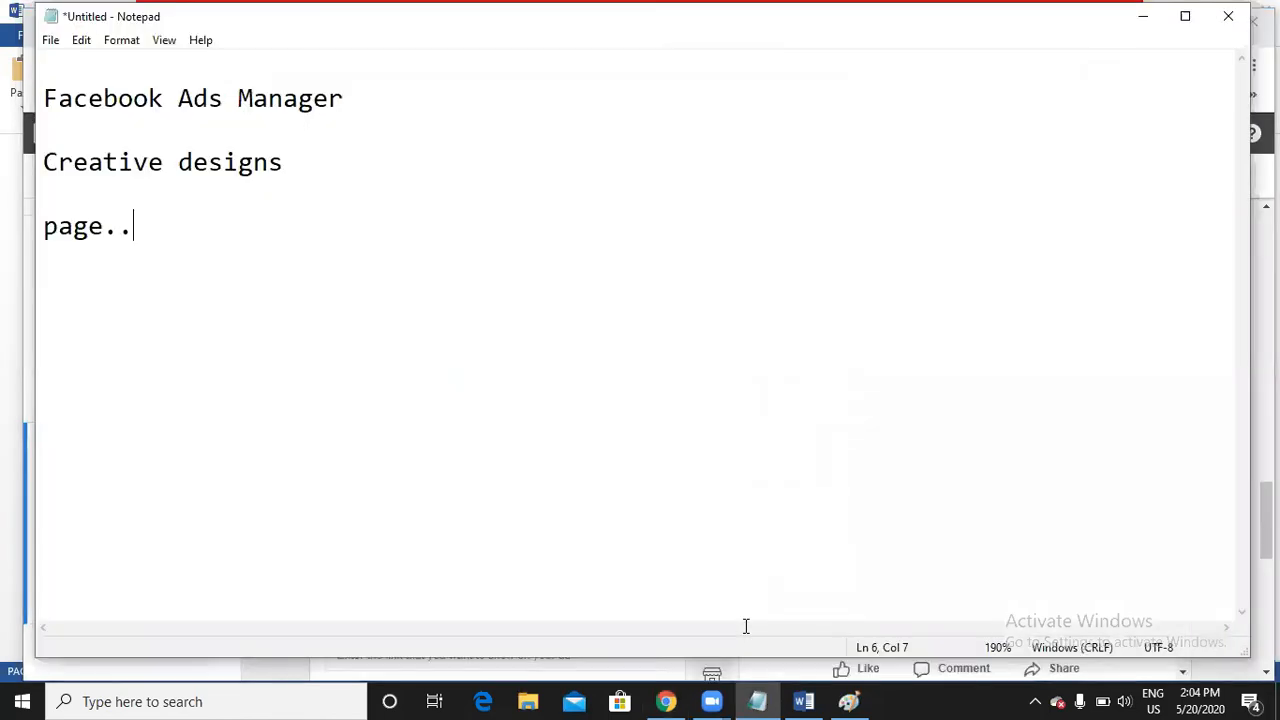
key(Return)
key(Return)
text(Campai)
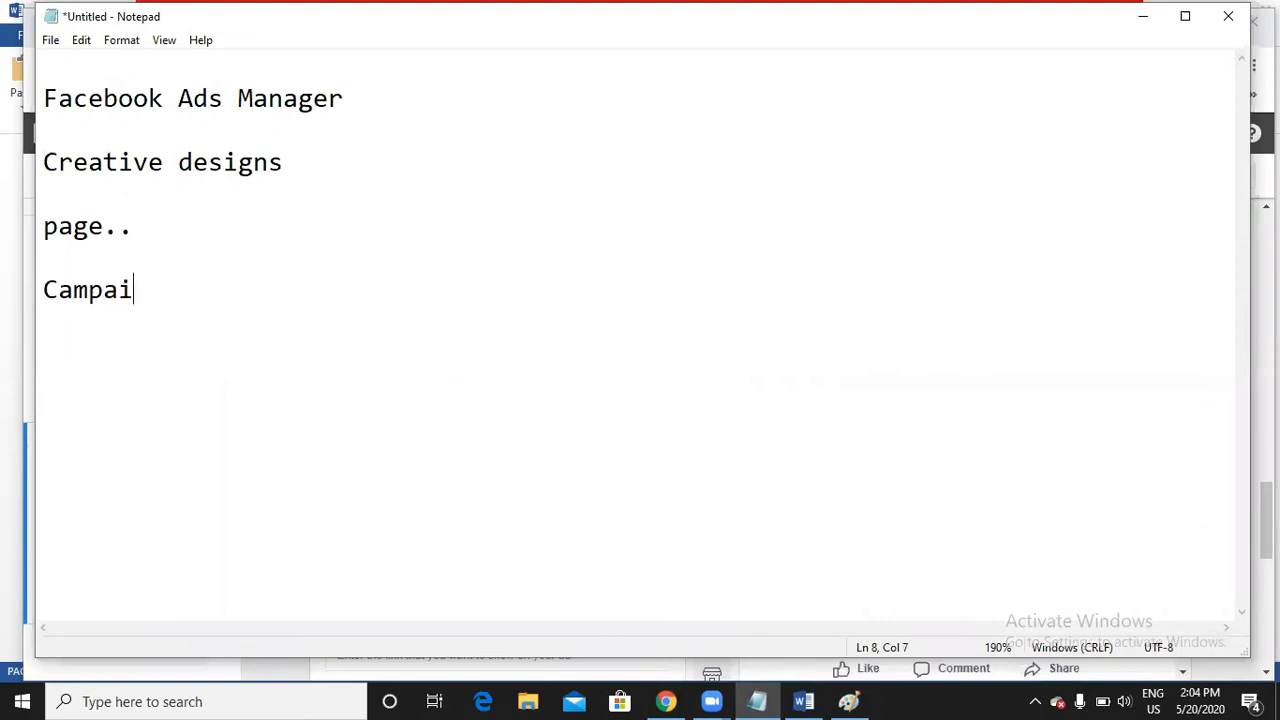
text(gns)
key(Return)
text(Ad sets)
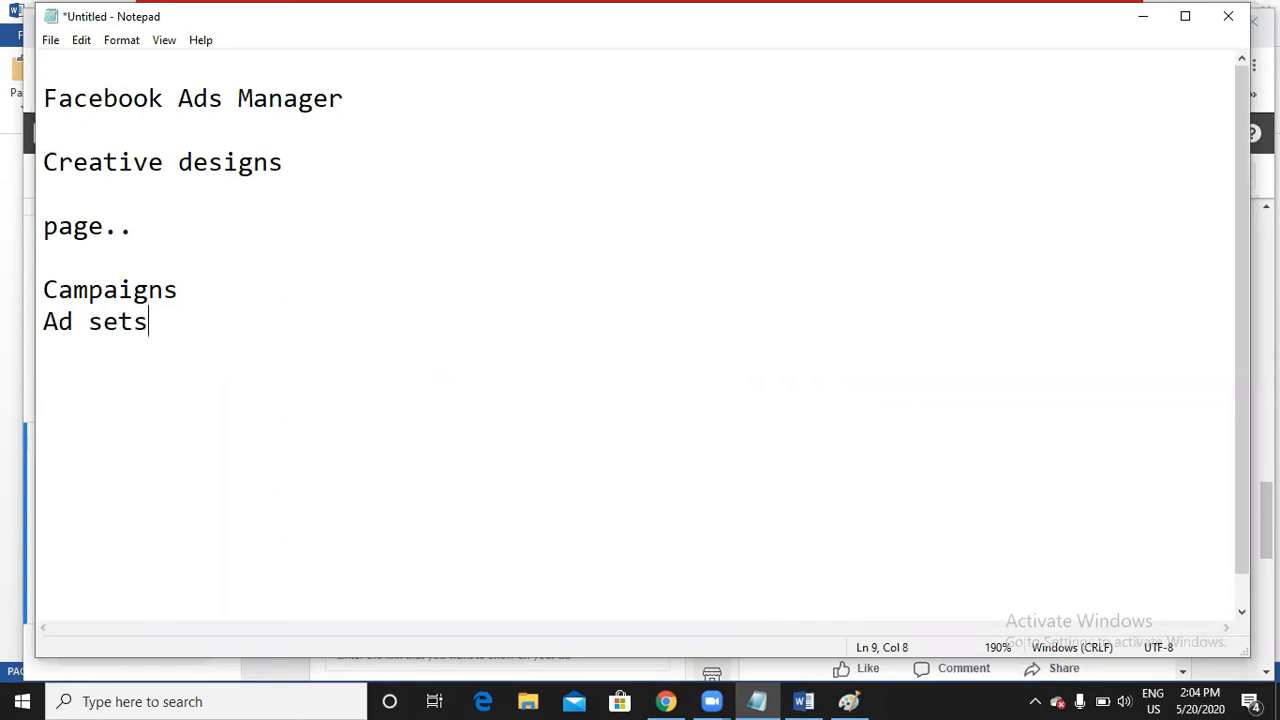
key(Return)
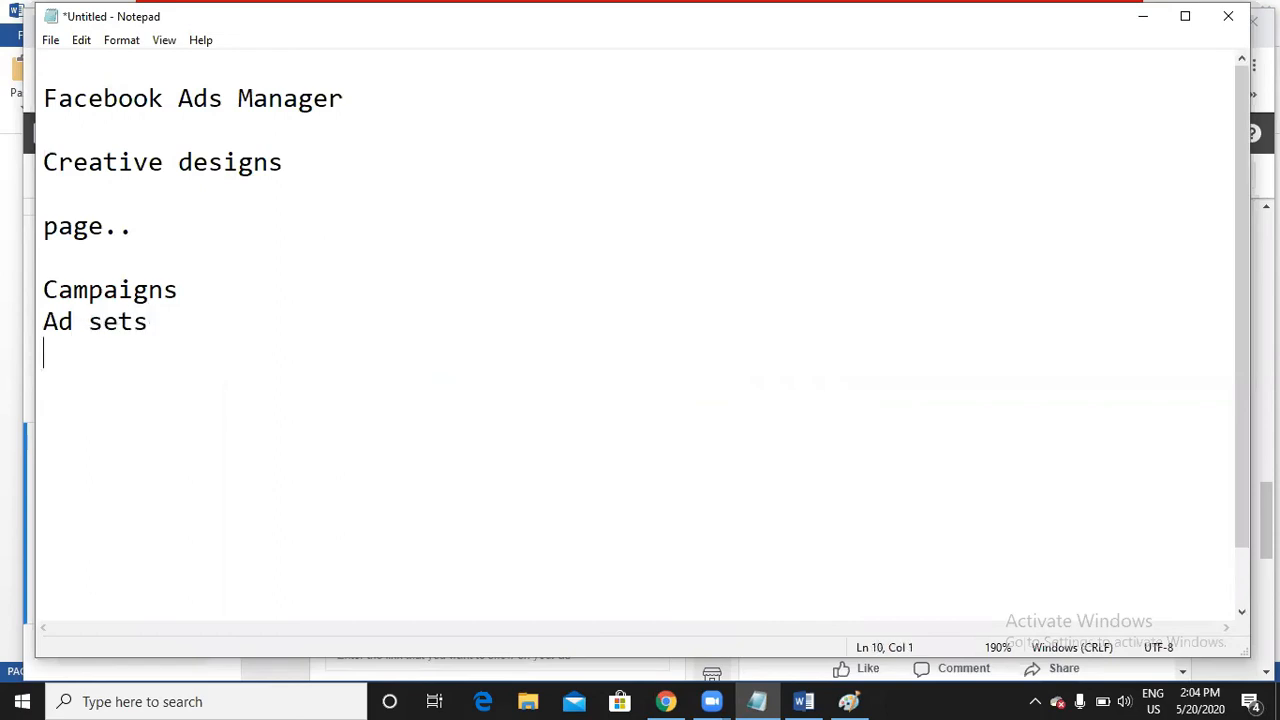
text(Ads)
click(1152, 27)
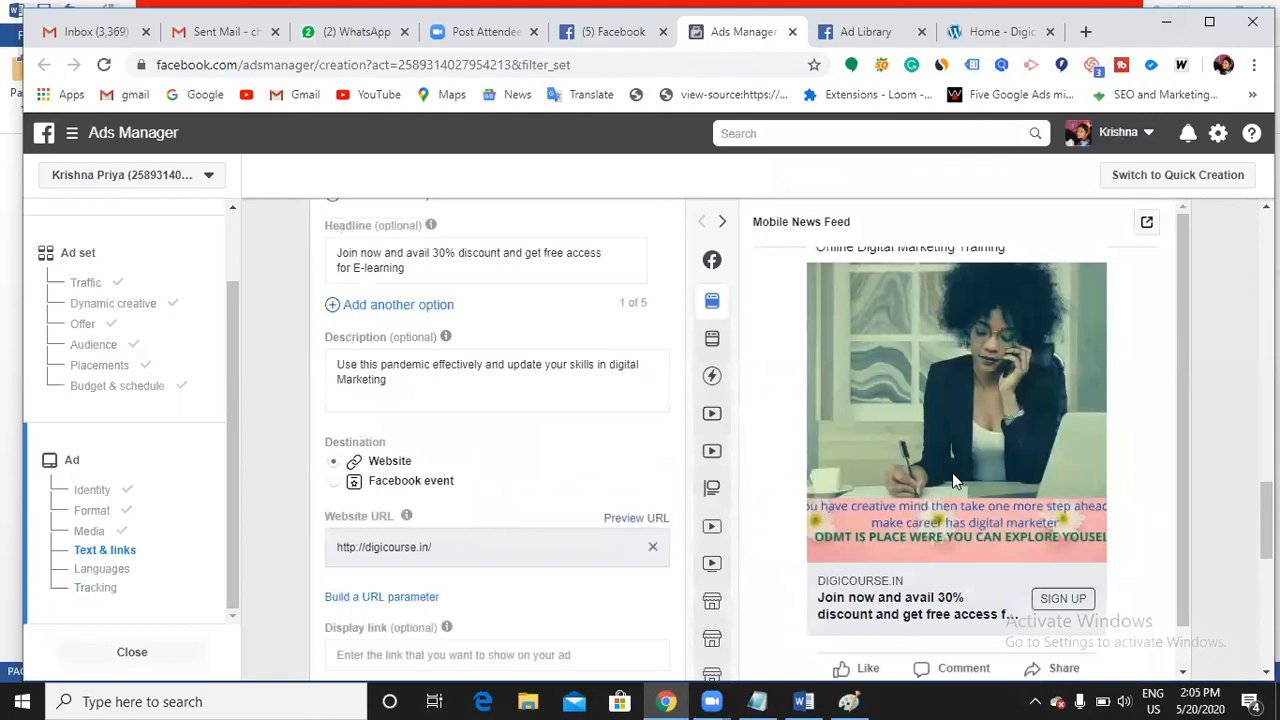